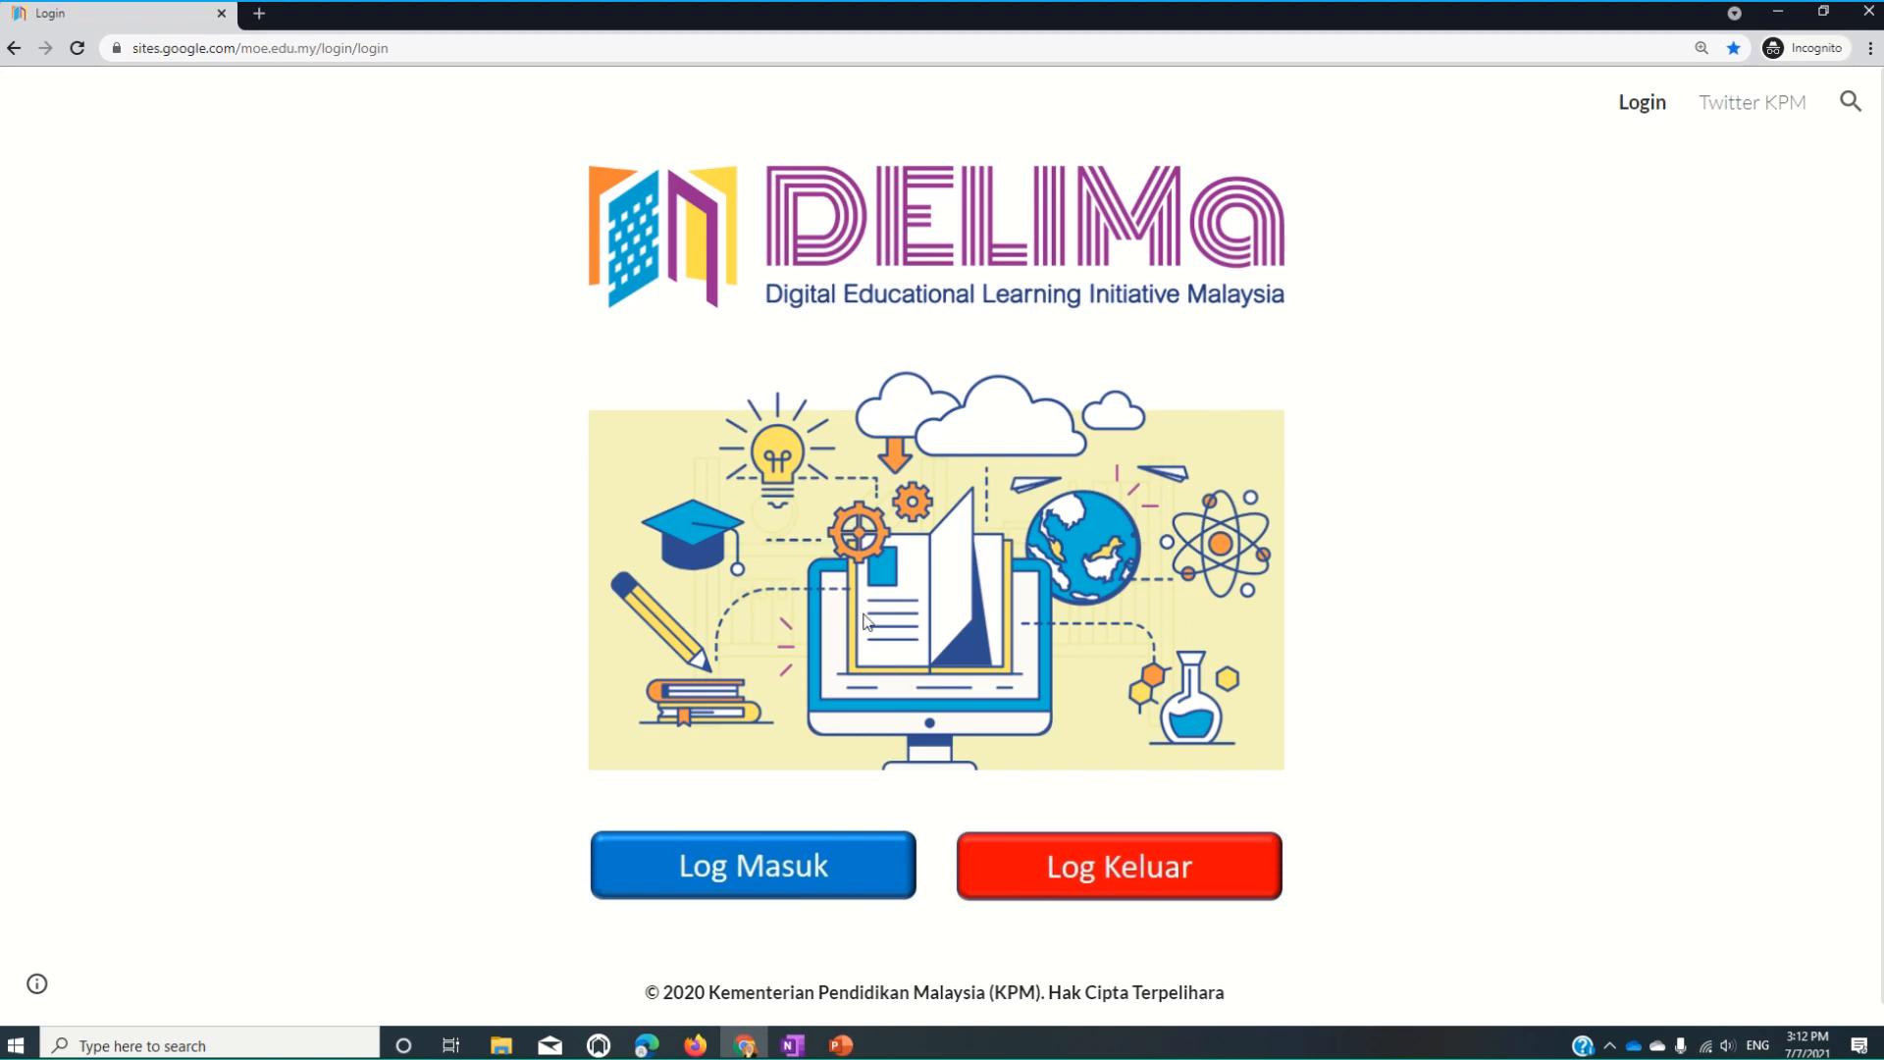
# Start logging in to DELIMa with another Google account and submit the account's e-mail address.
pyautogui.click(743, 862)
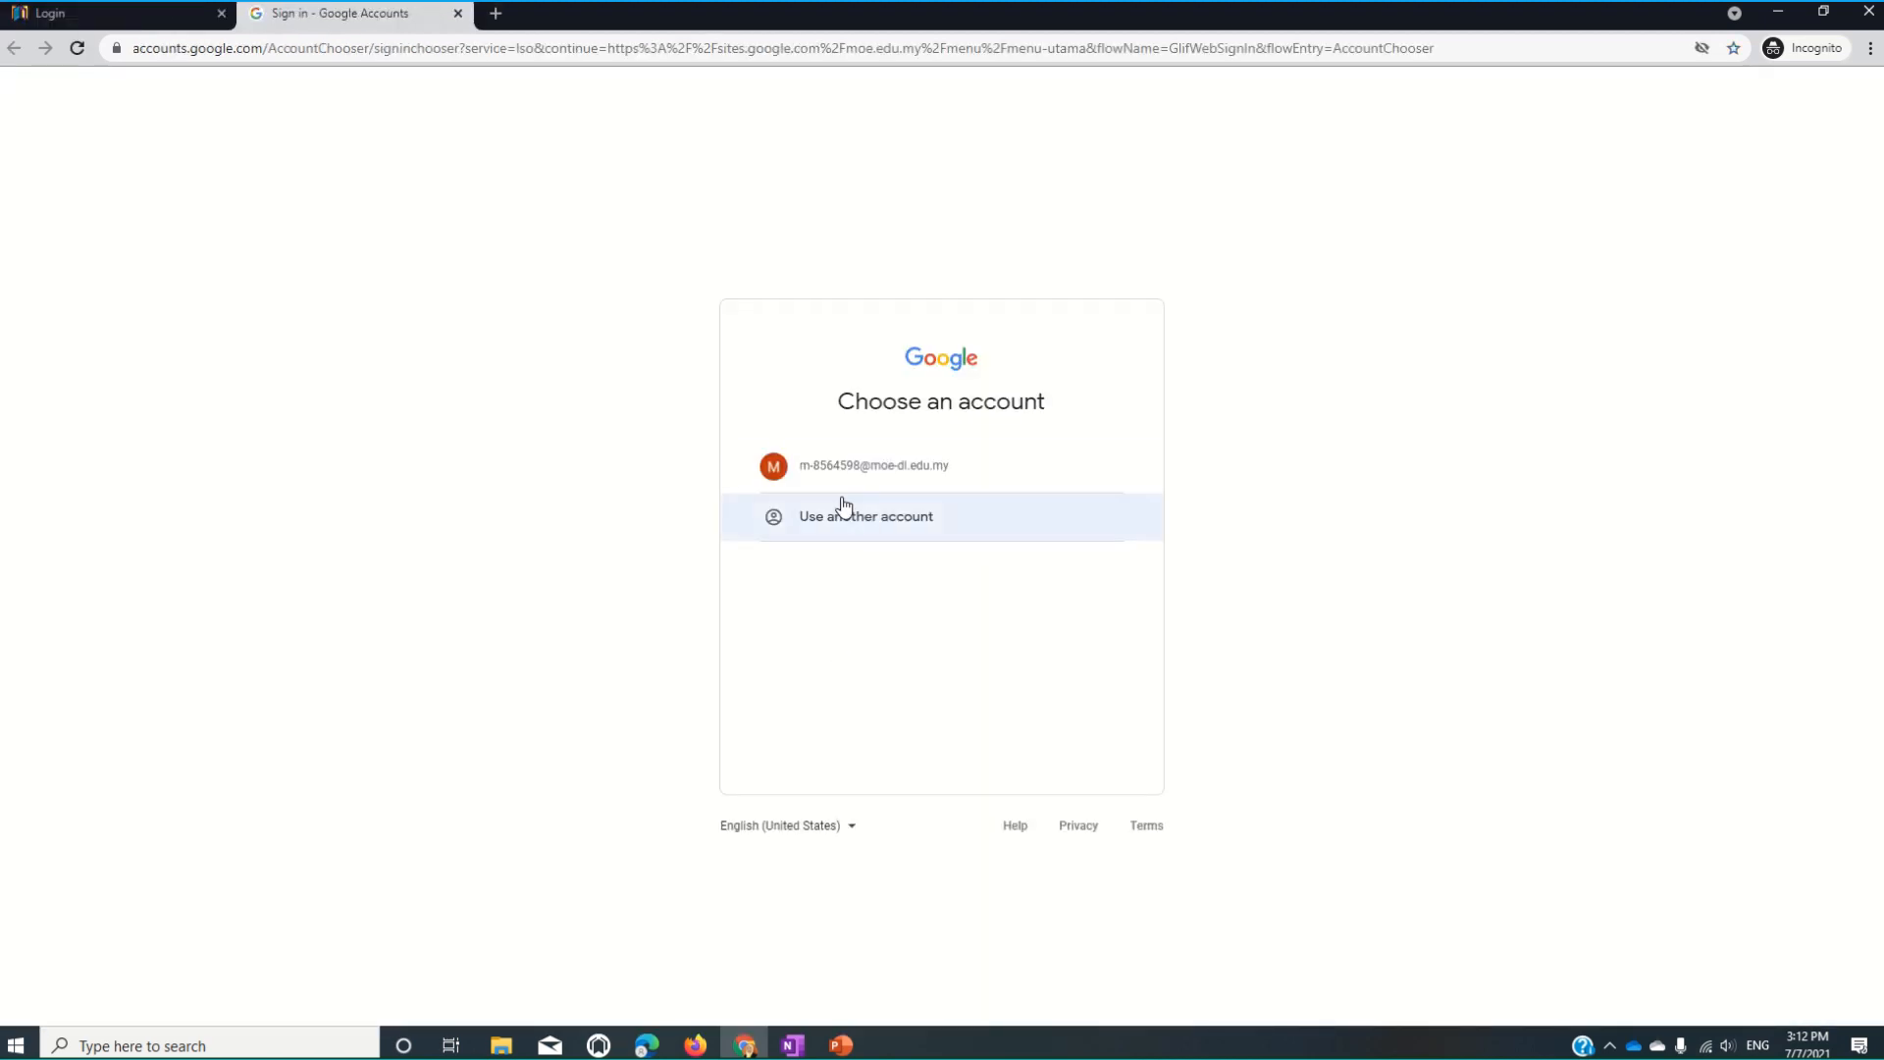
pyautogui.click(833, 516)
pyautogui.rightClick(805, 512)
pyautogui.click(859, 667)
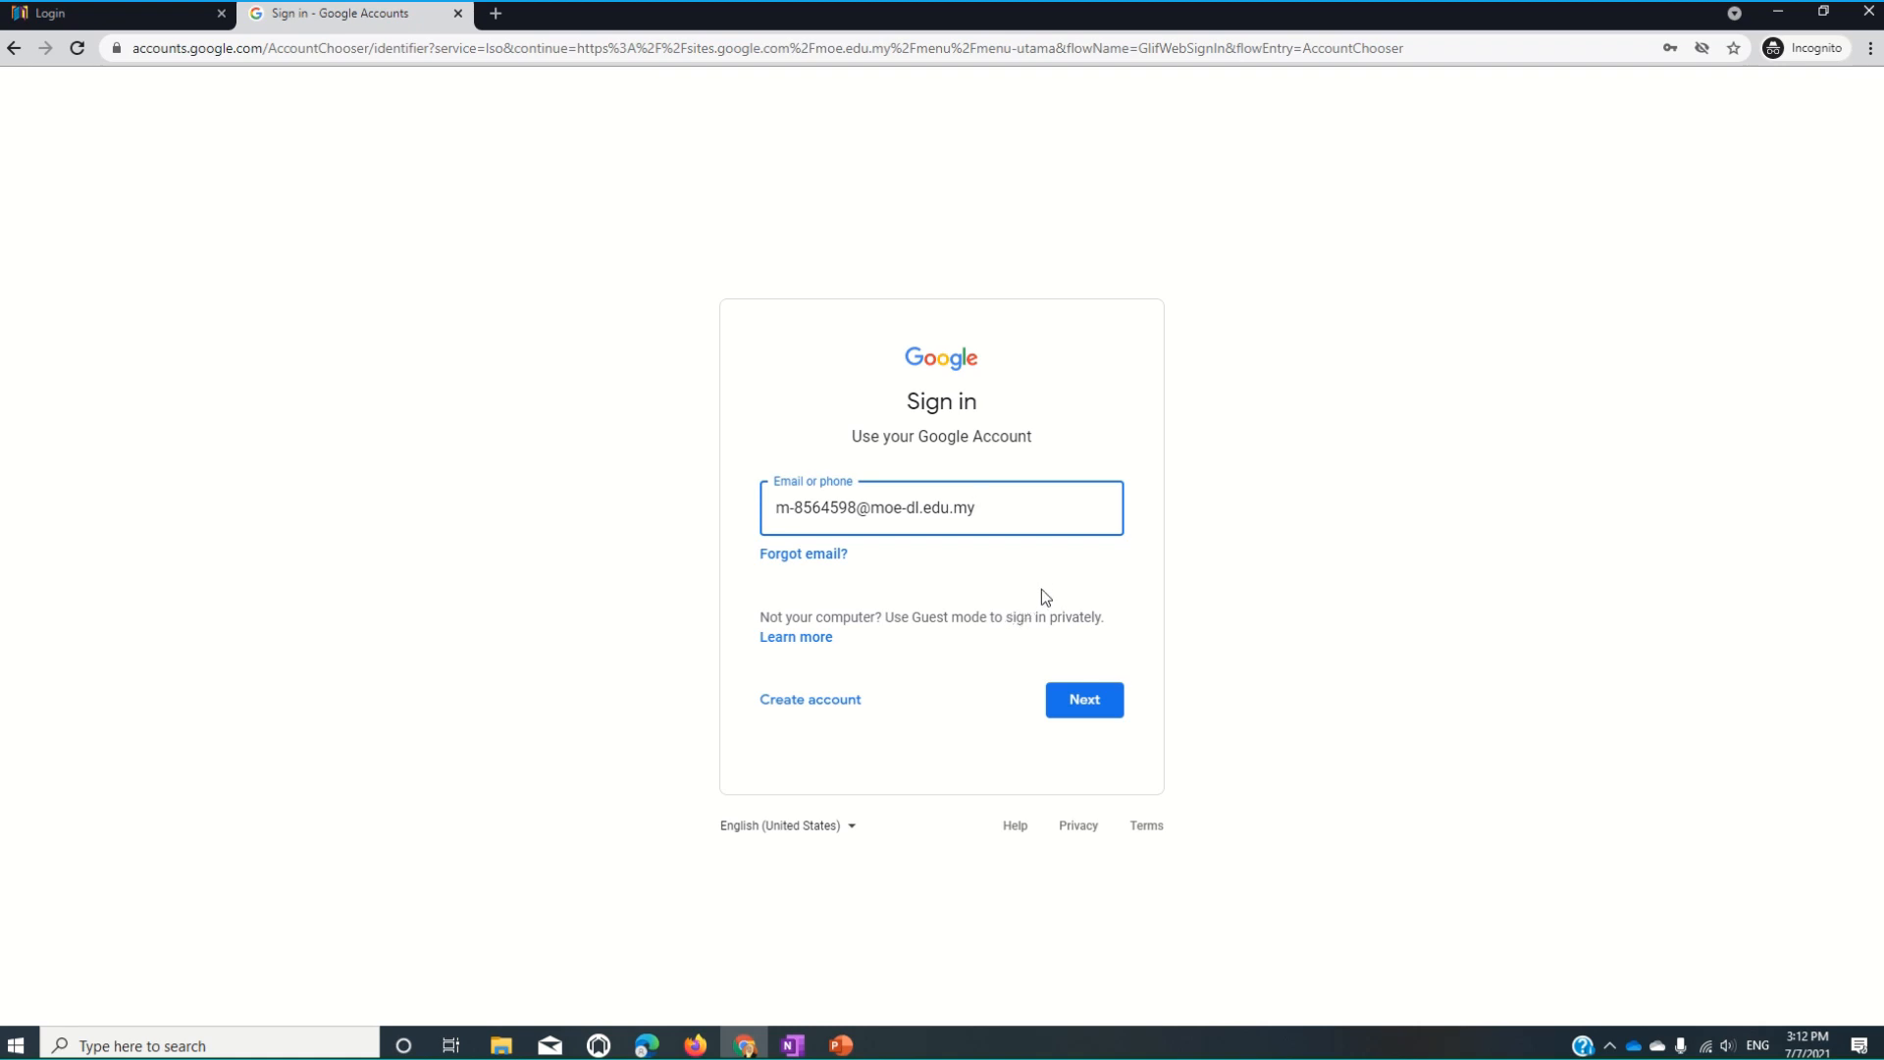
pyautogui.click(1052, 694)
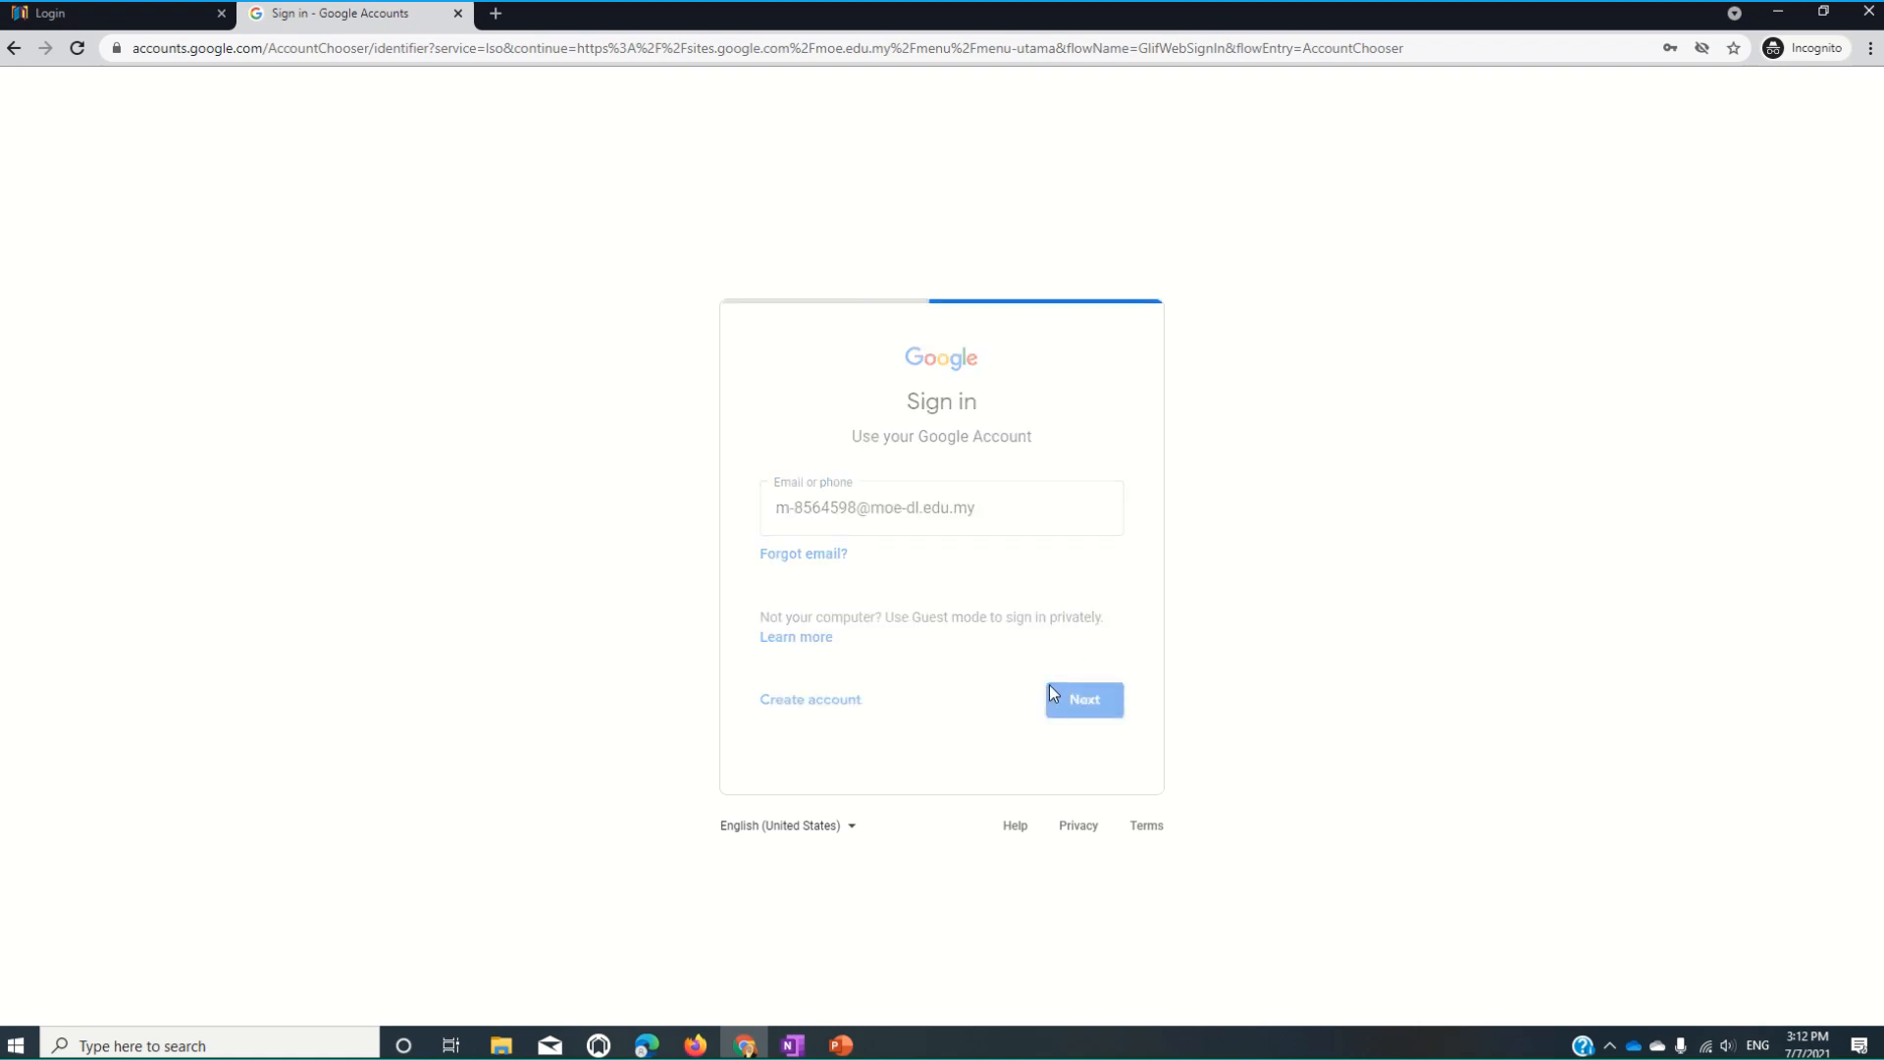
# Enter the account password to complete the DELIMa login.
pyautogui.click(820, 584)
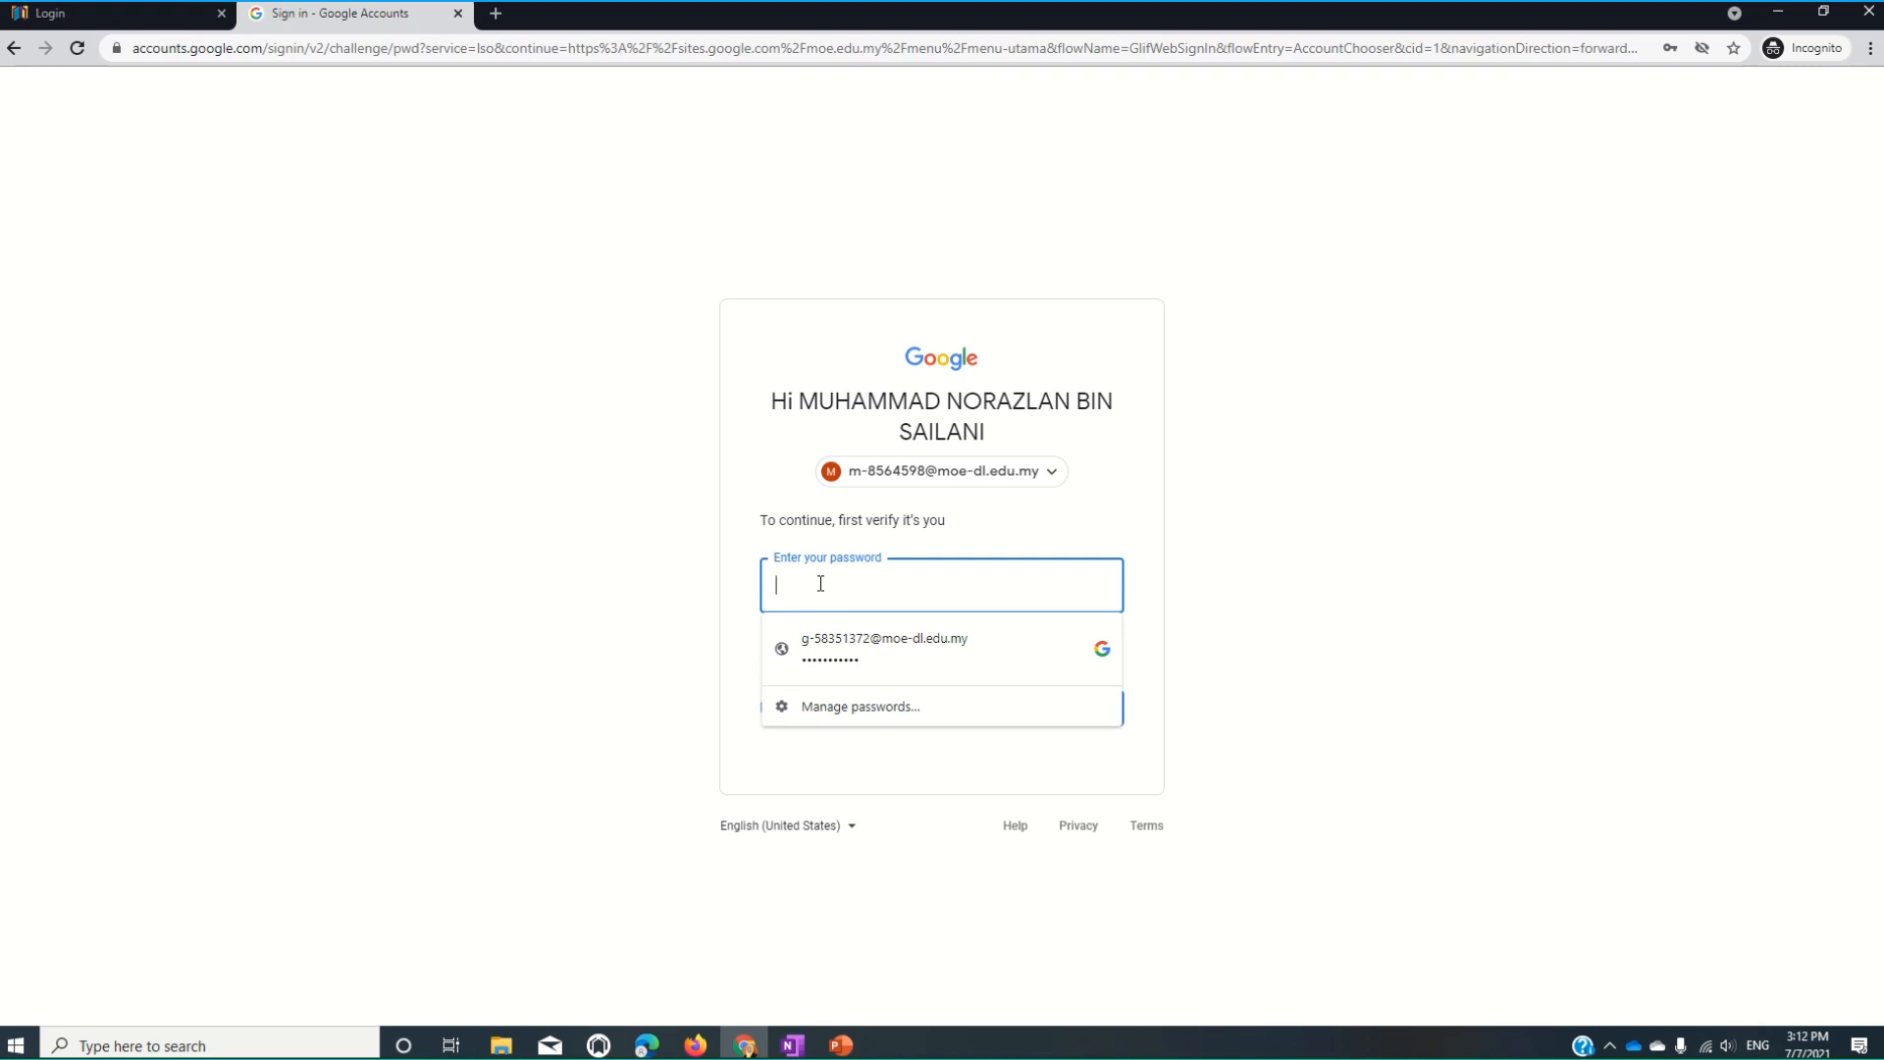
pyautogui.write('•••')
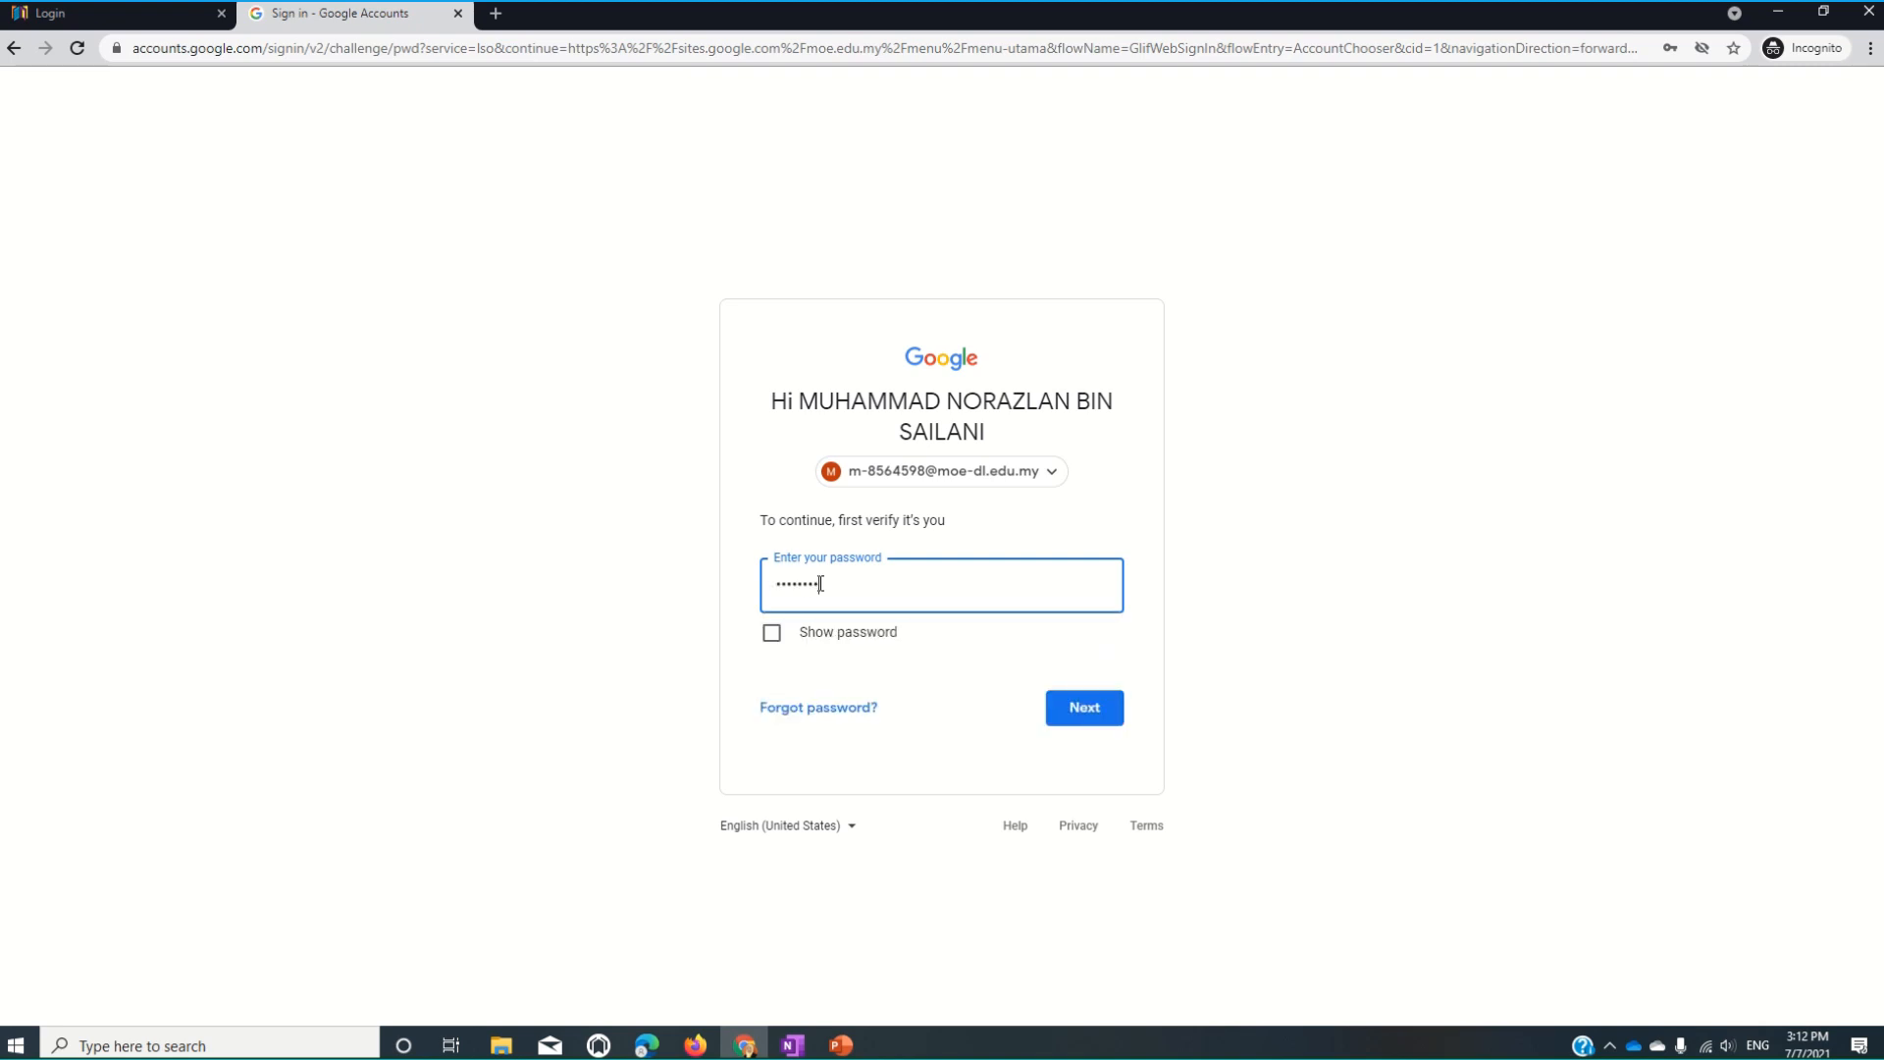
pyautogui.click(1065, 709)
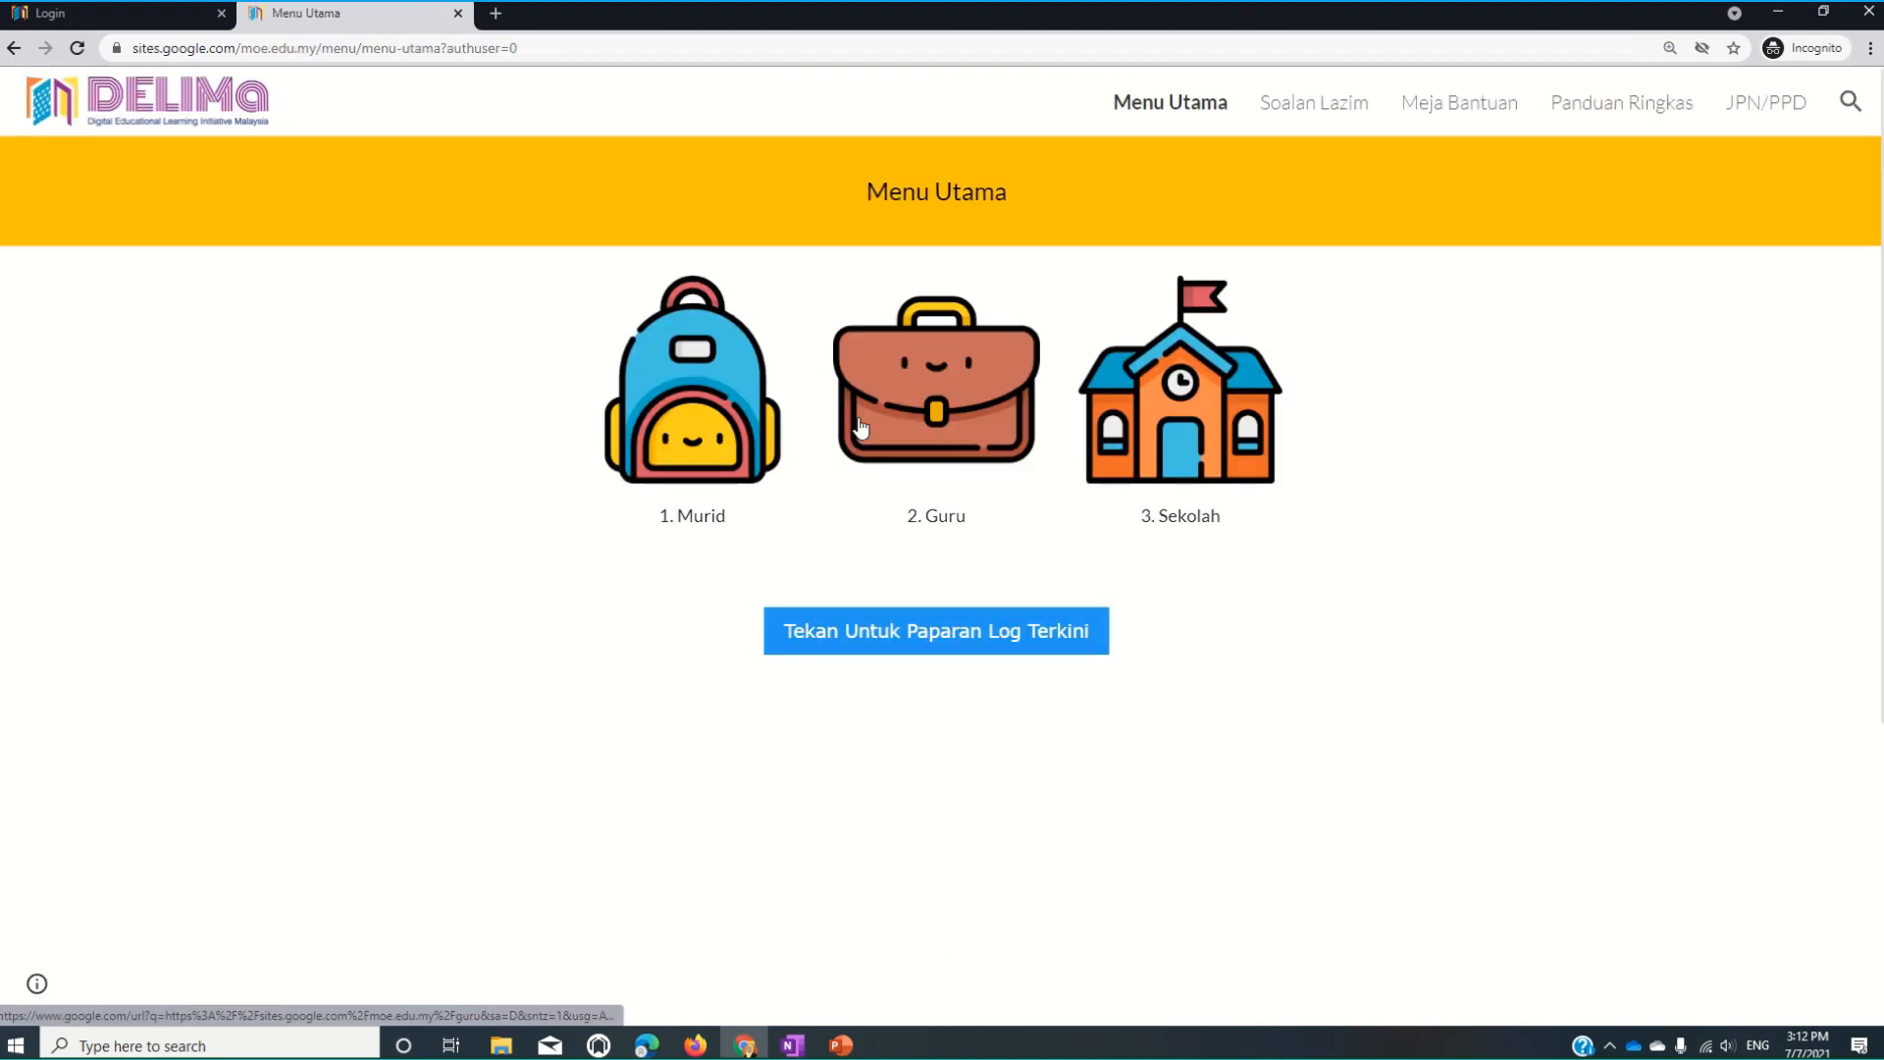
# Open Tinkercad from the Aplikasi page of the Murid menu.
pyautogui.click(693, 420)
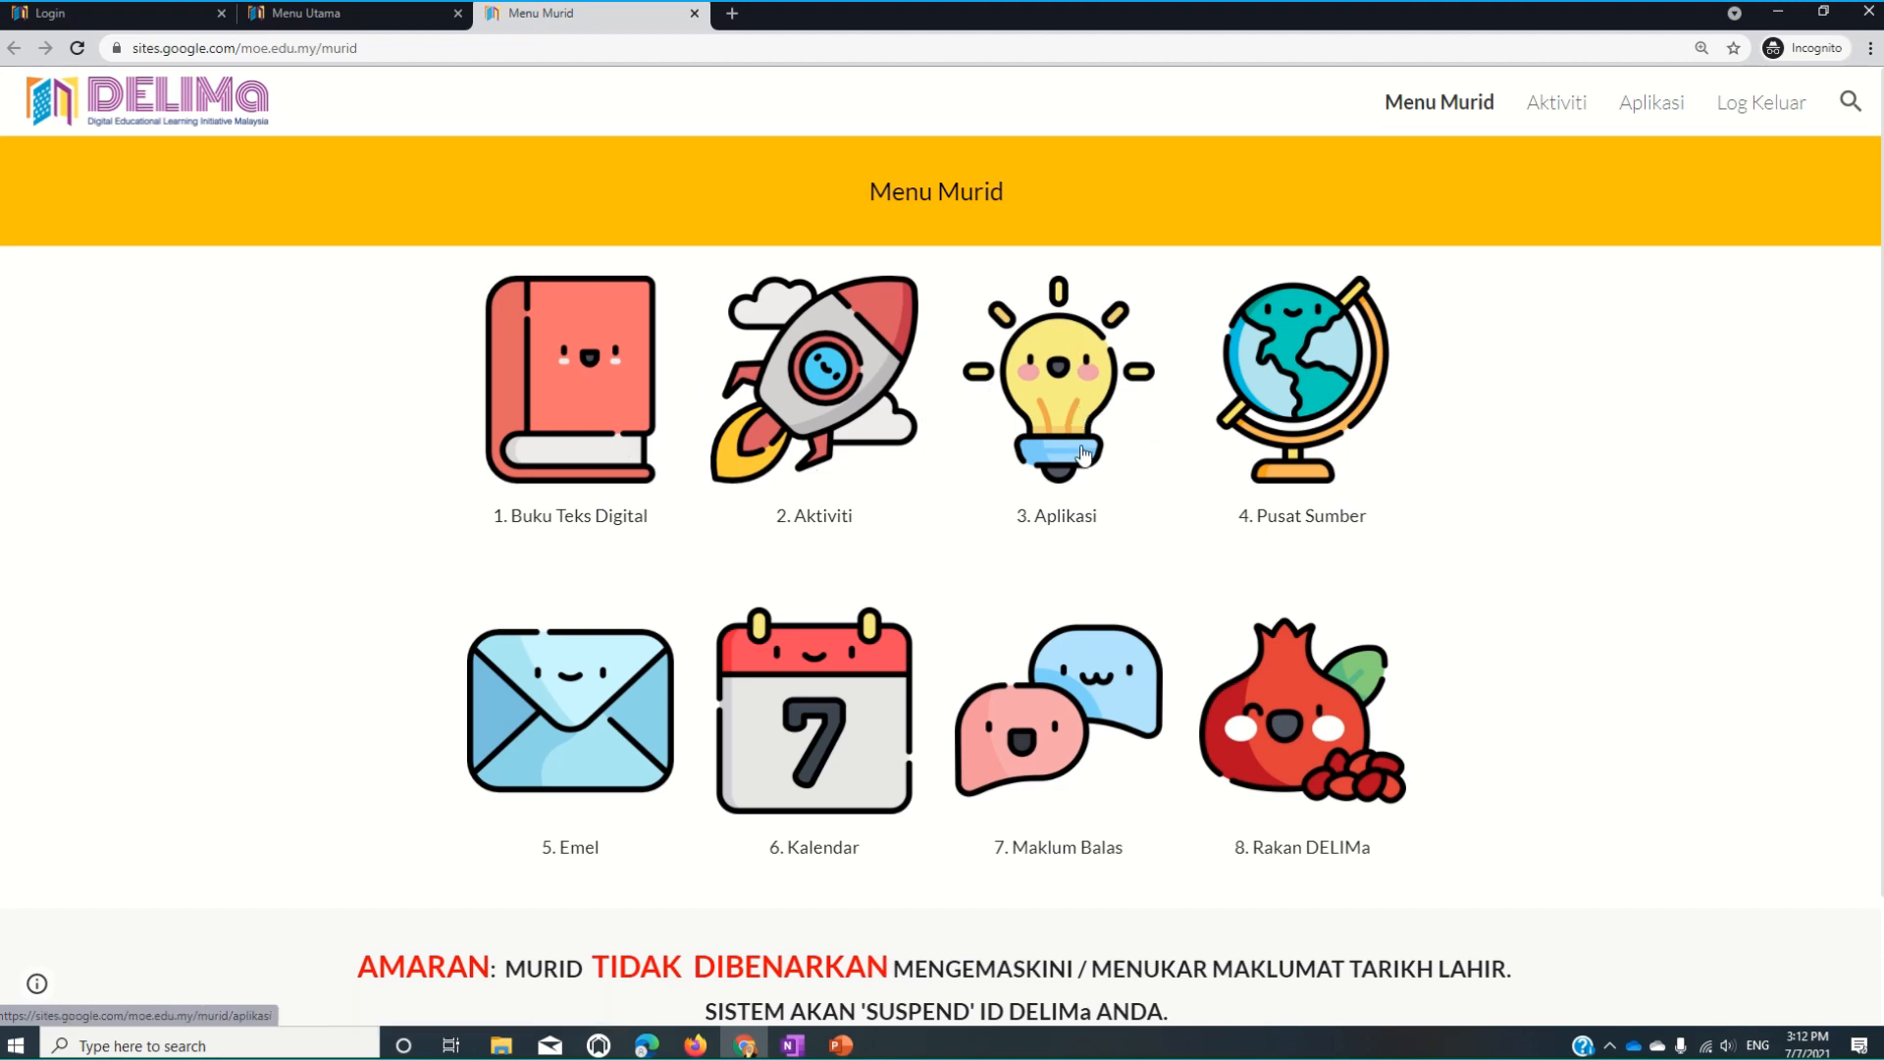
pyautogui.click(1069, 410)
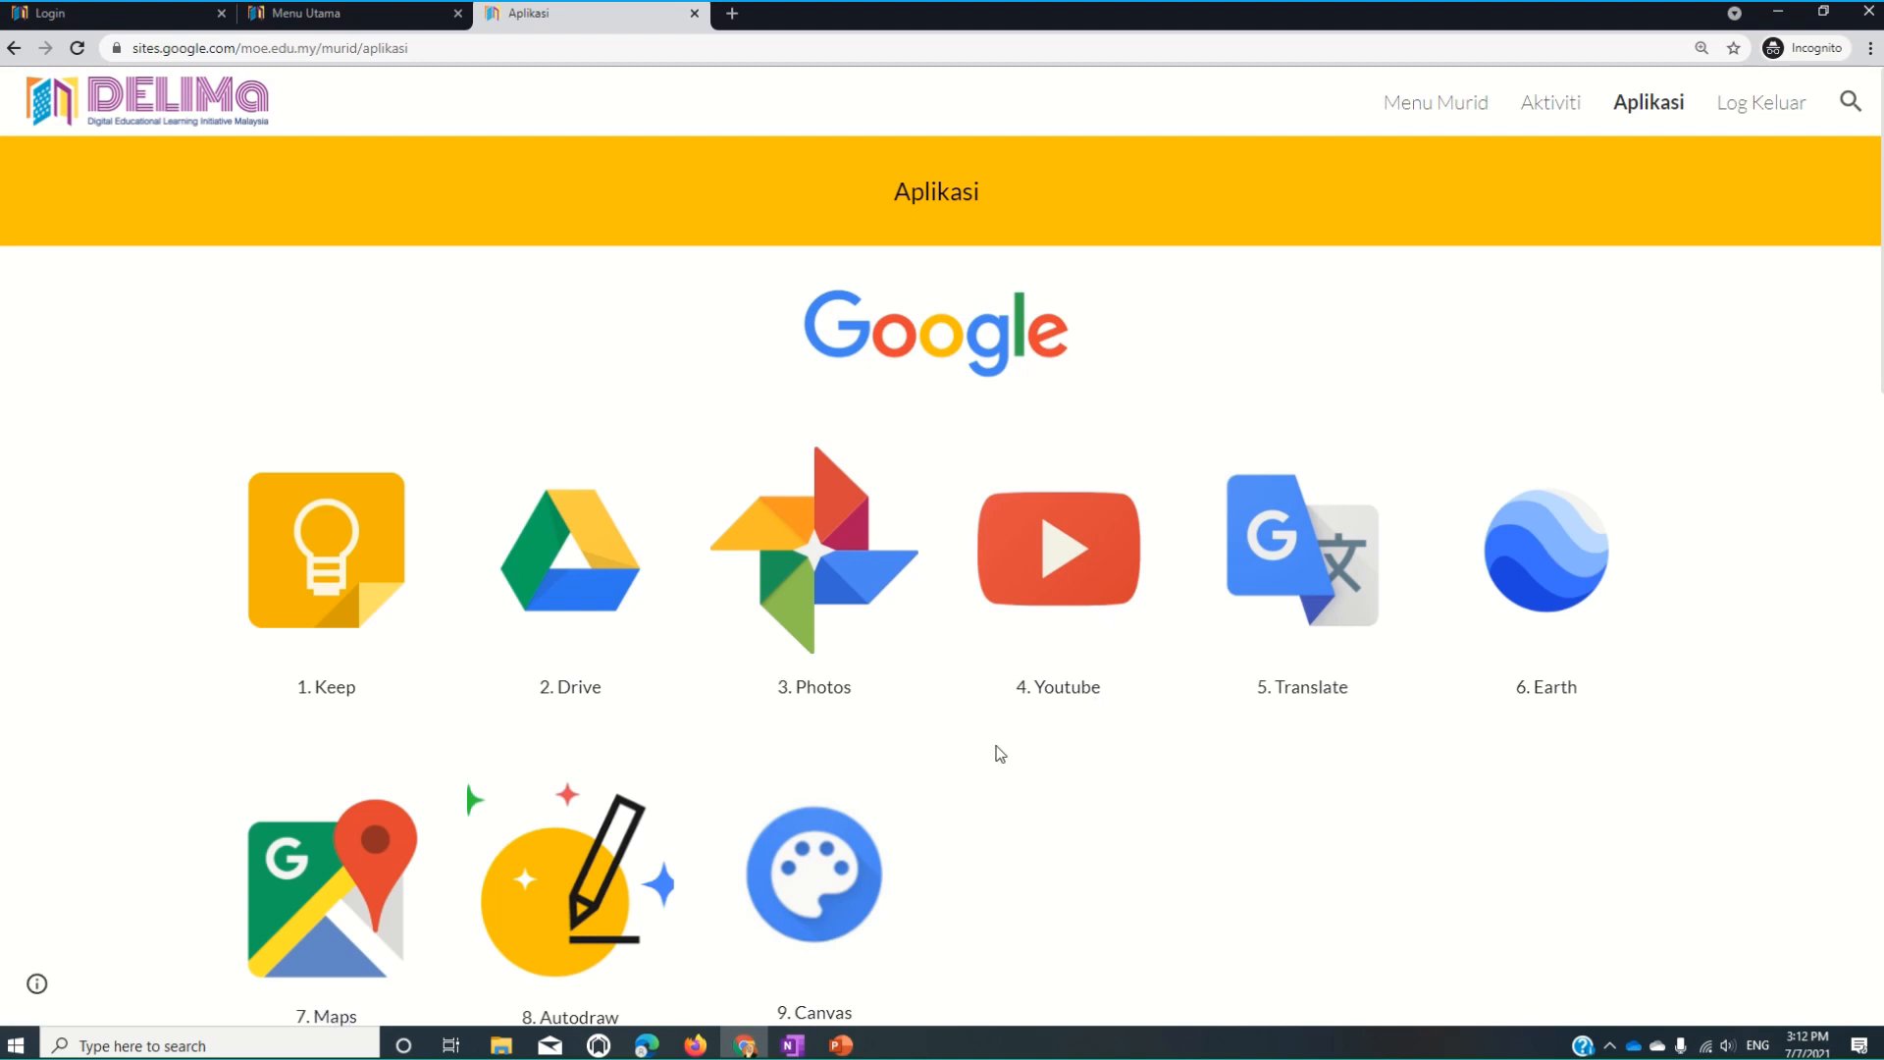
pyautogui.scroll(-10, 999, 753)
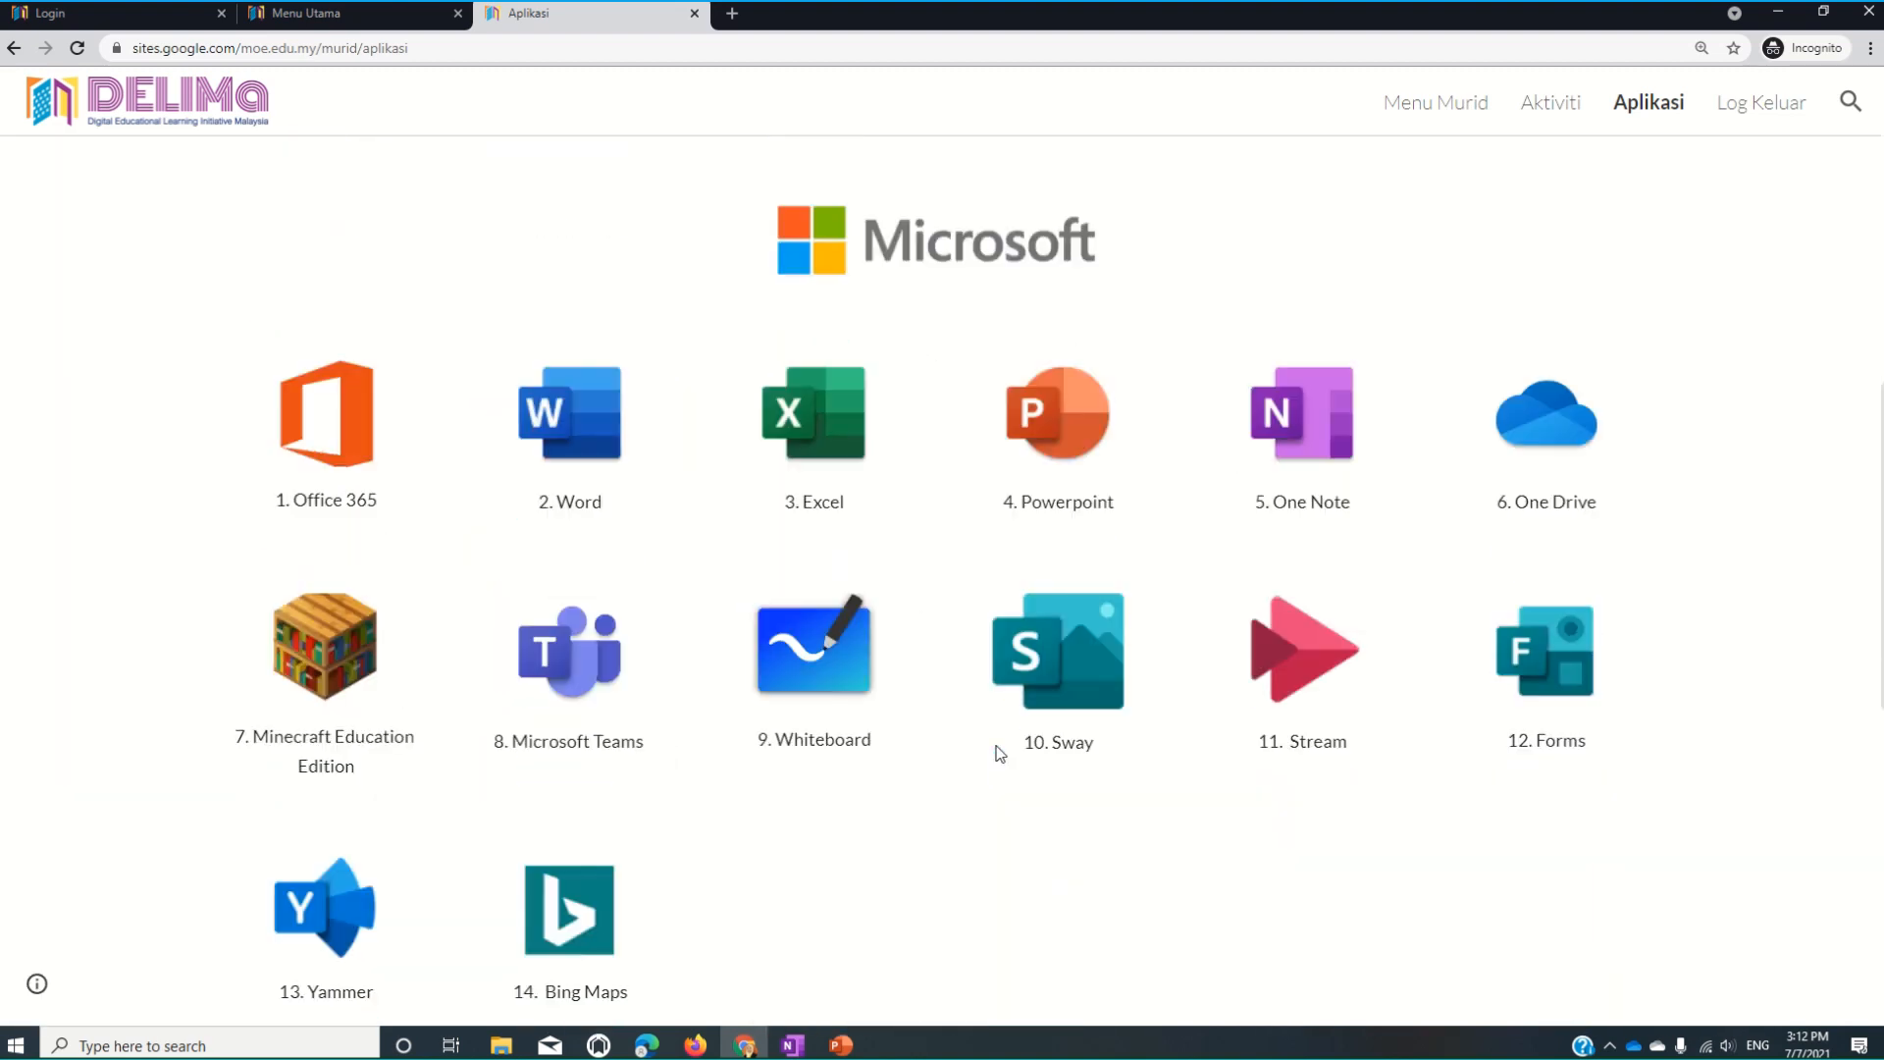
pyautogui.scroll(-6, 999, 753)
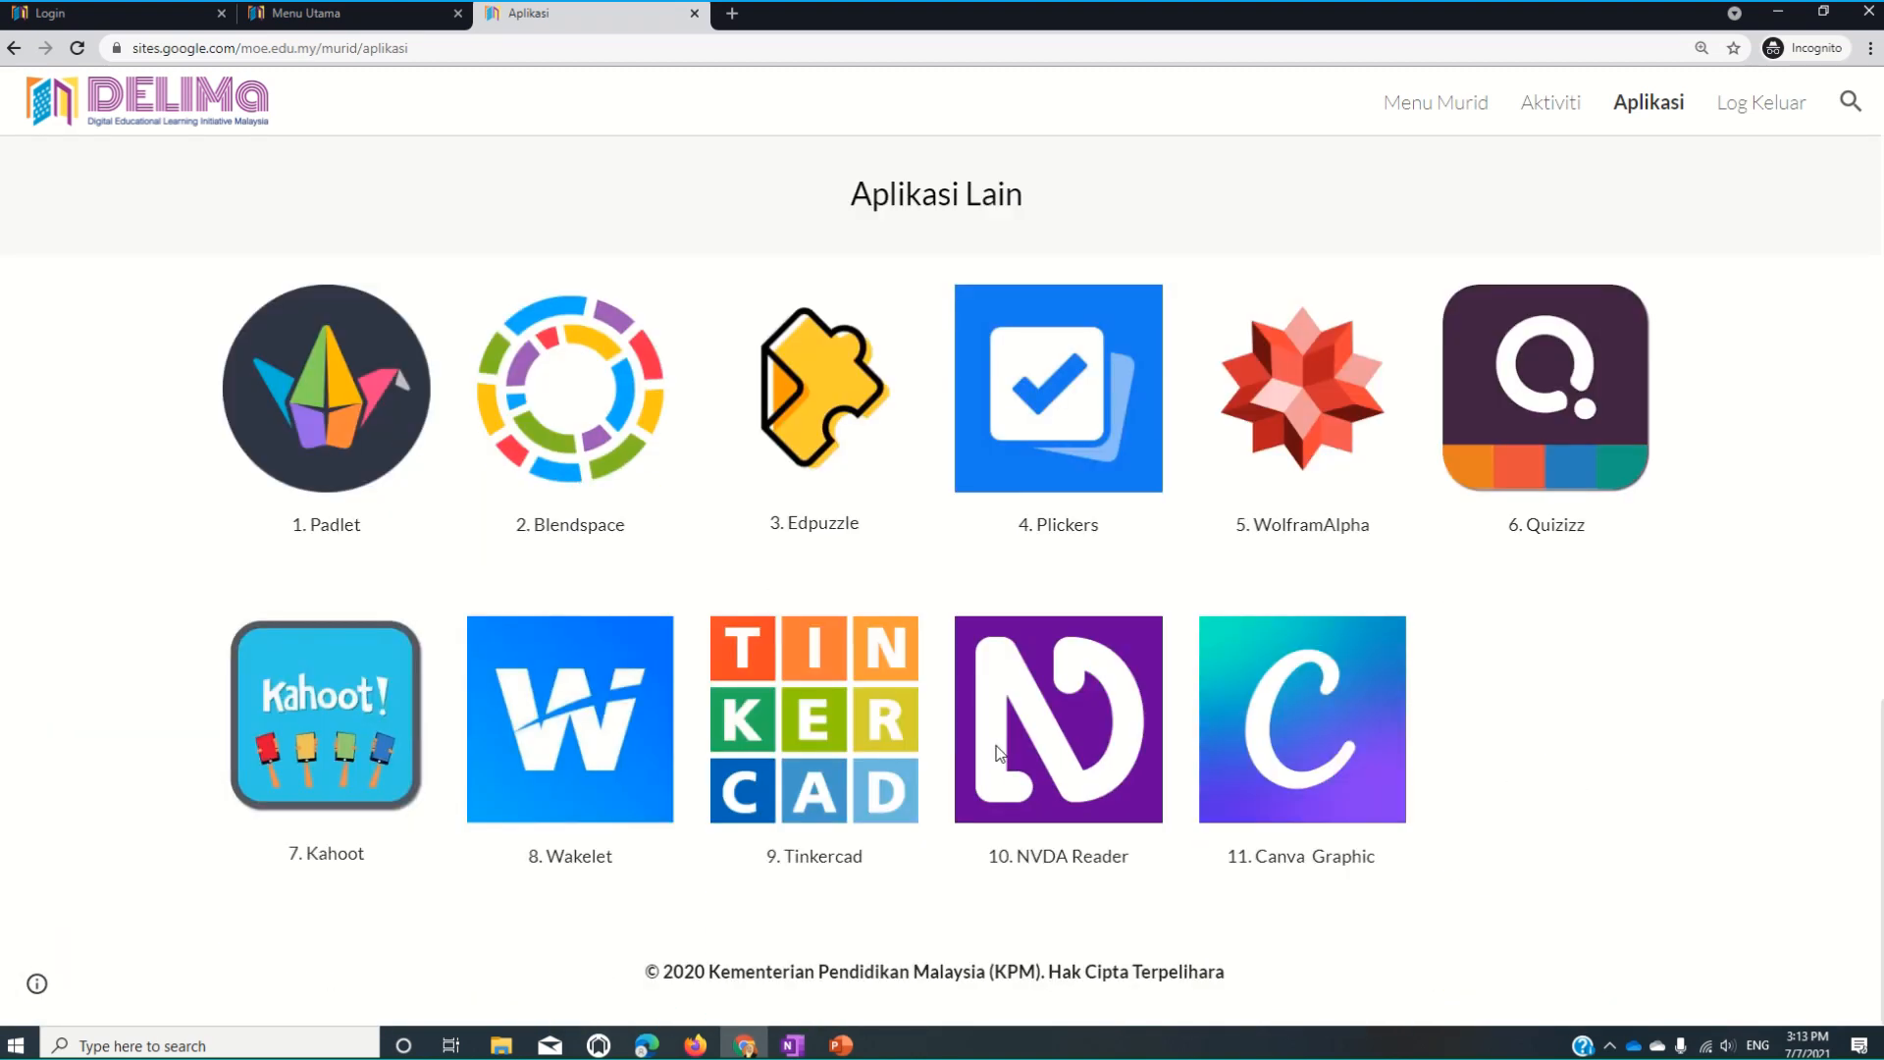
pyautogui.click(822, 746)
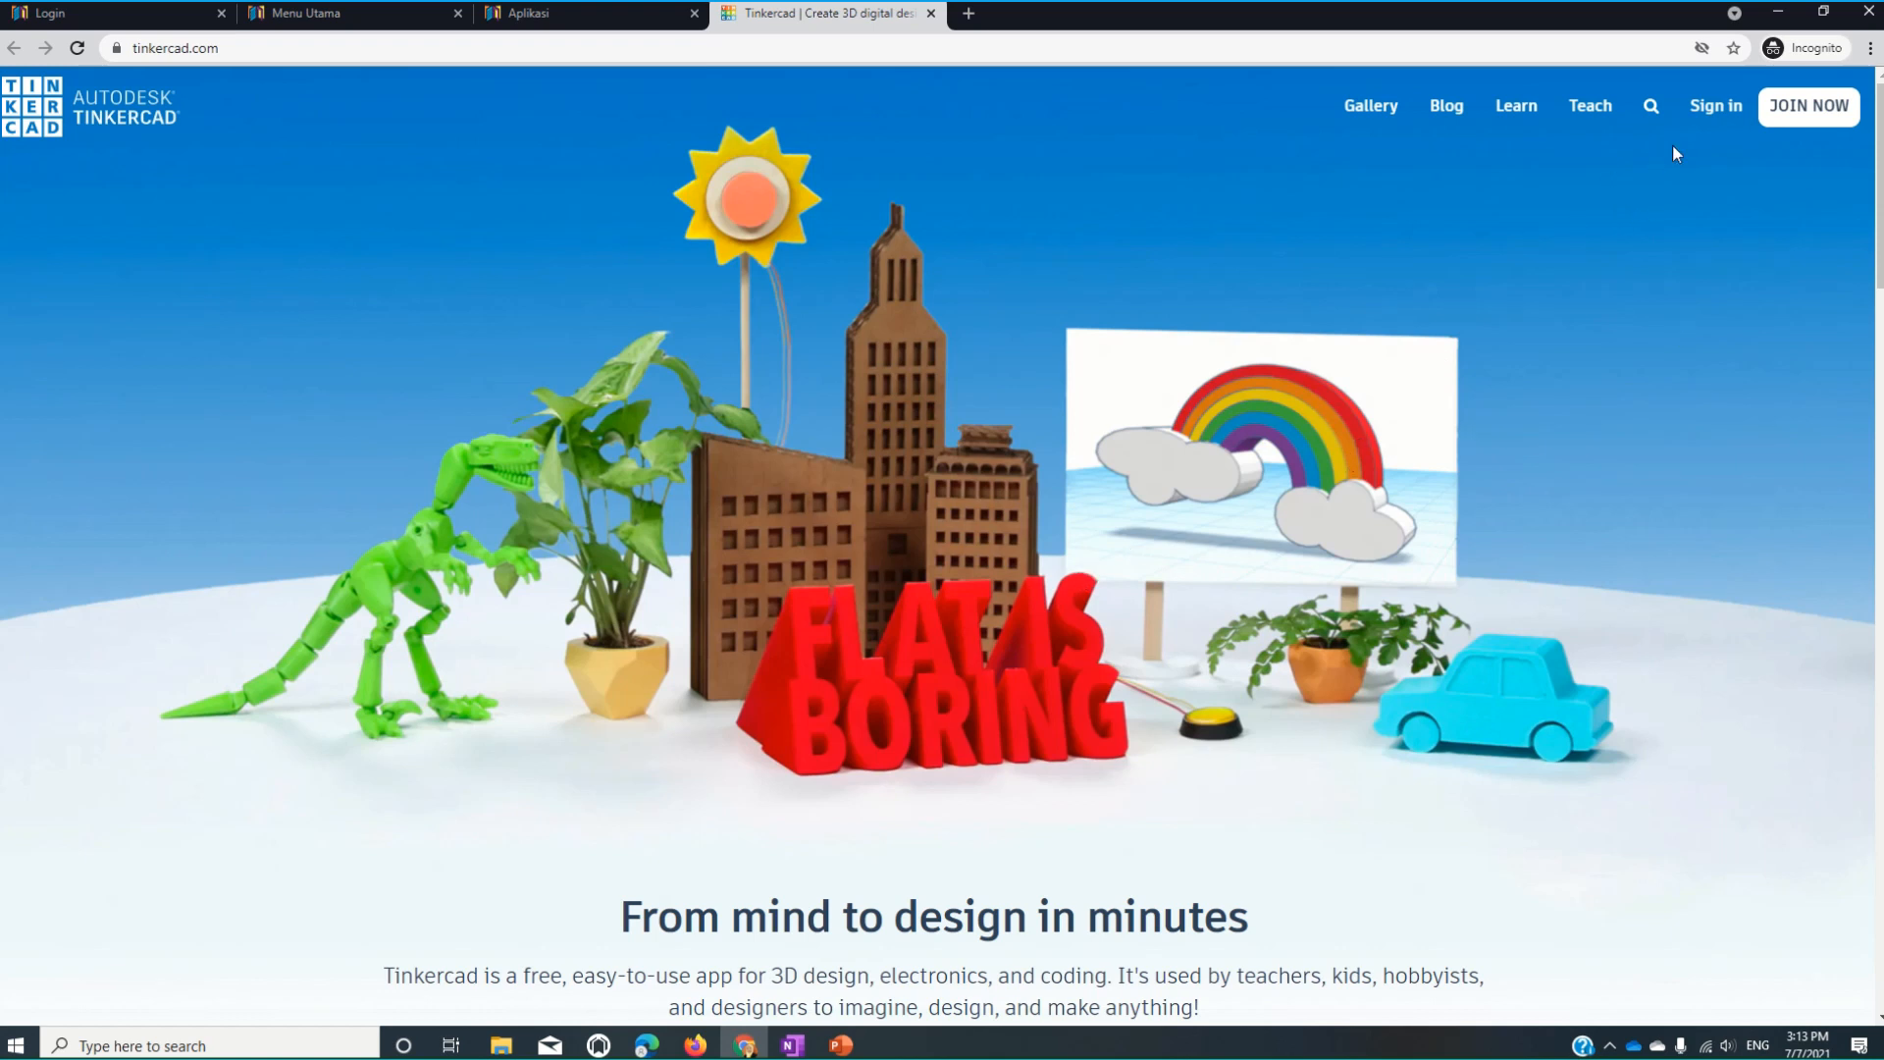
# Start signing in to Tinkercad with Google, choosing another account and submitting the account's e-mail address.
pyautogui.click(1715, 107)
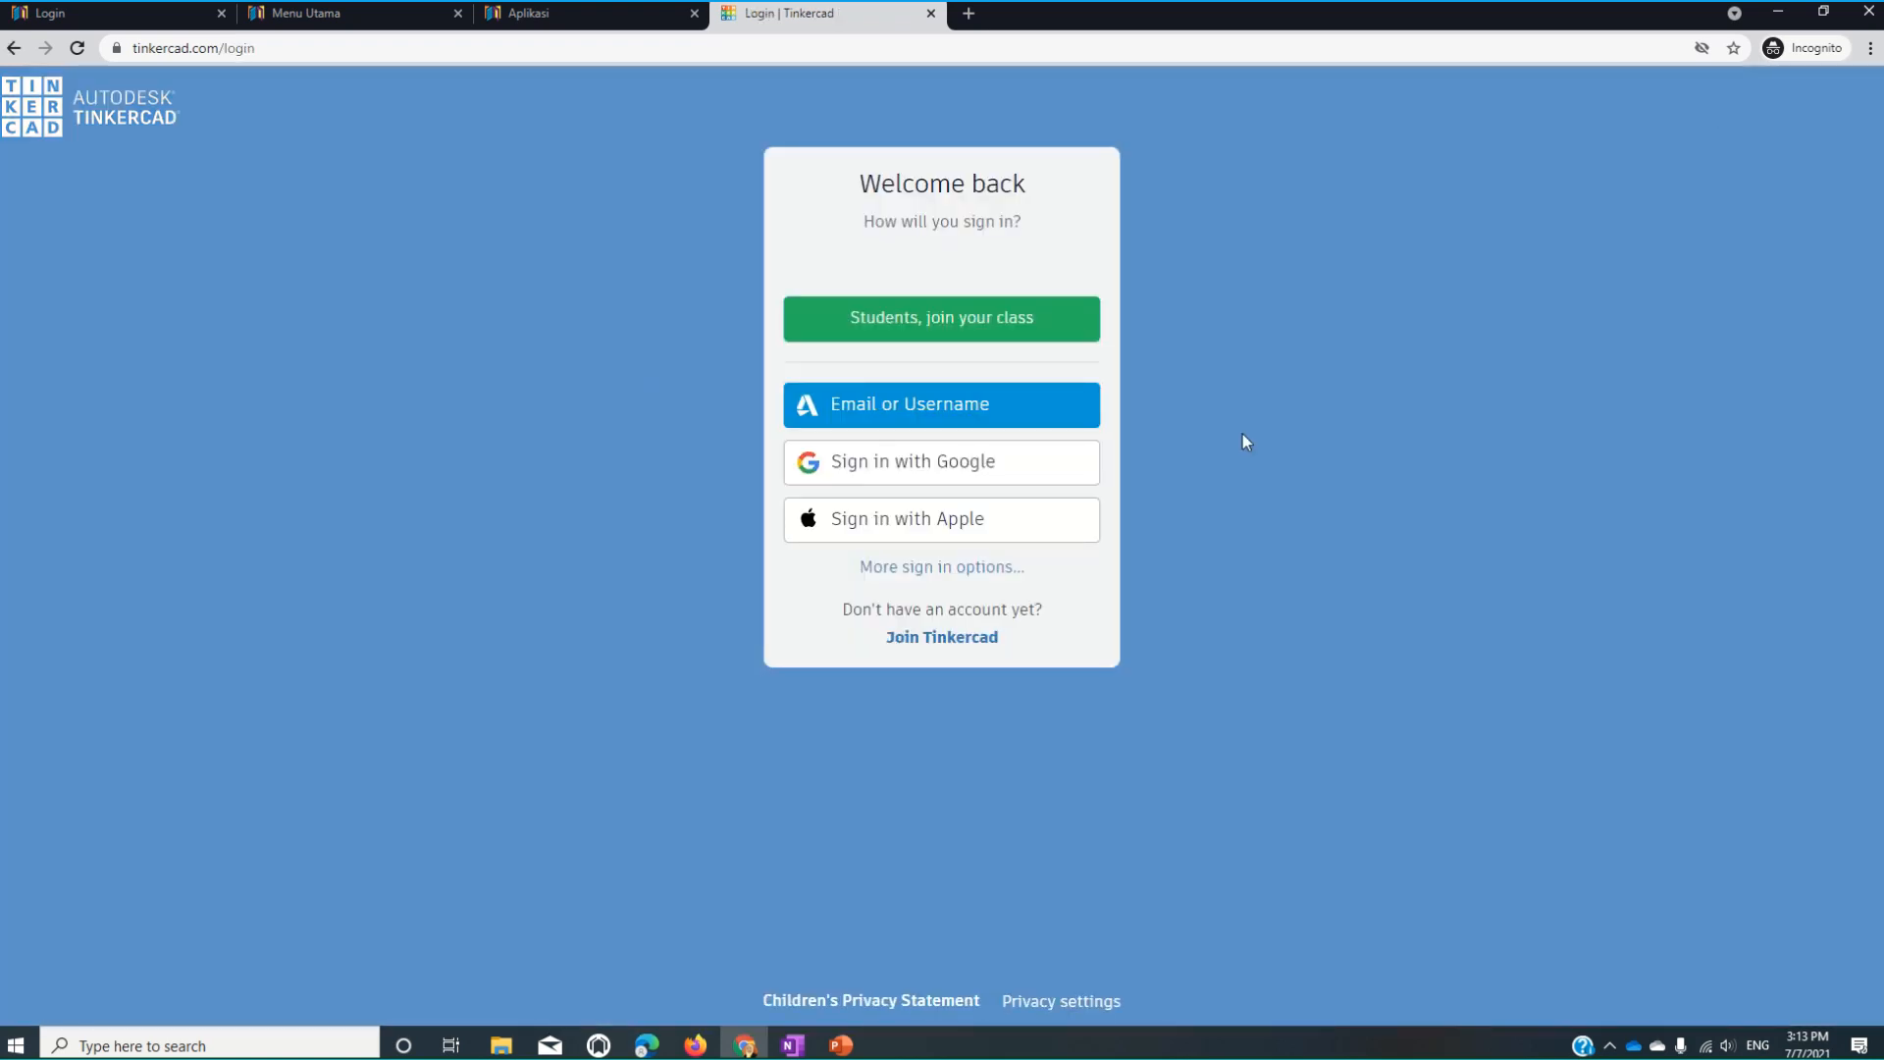
pyautogui.click(928, 463)
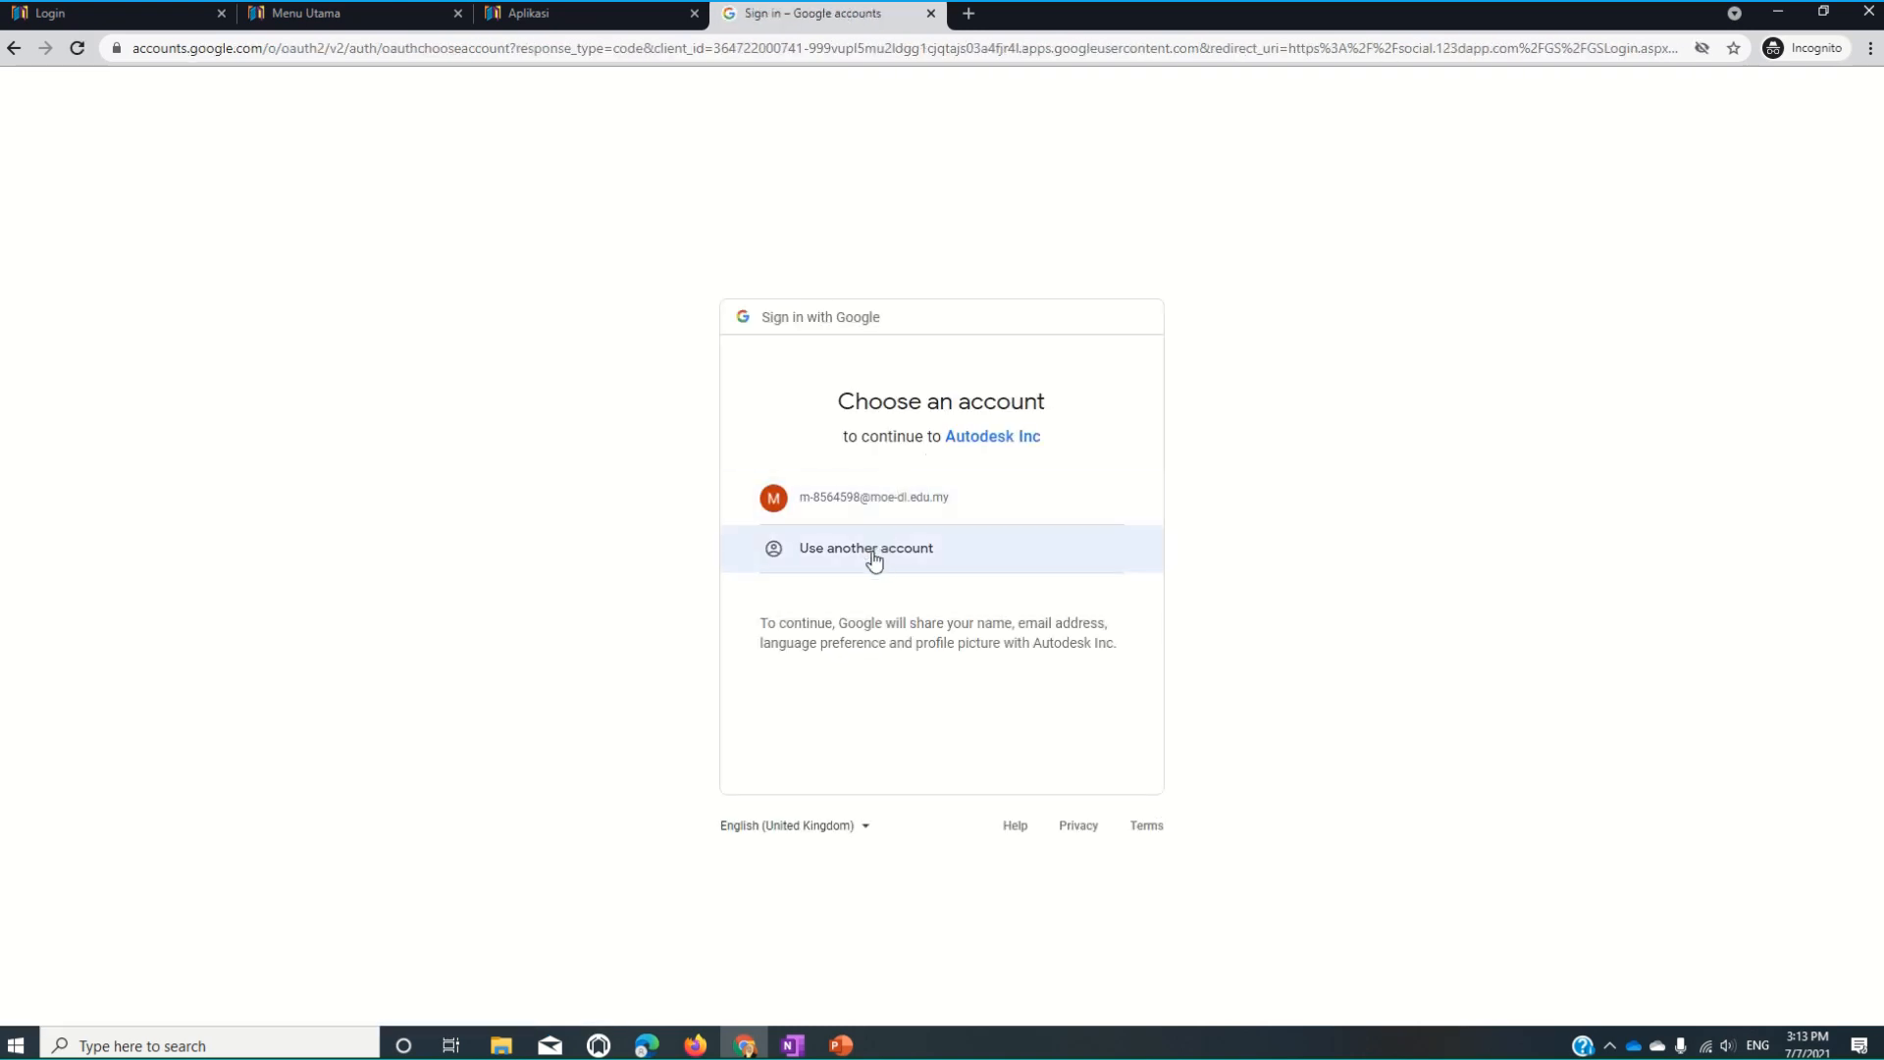
pyautogui.click(875, 557)
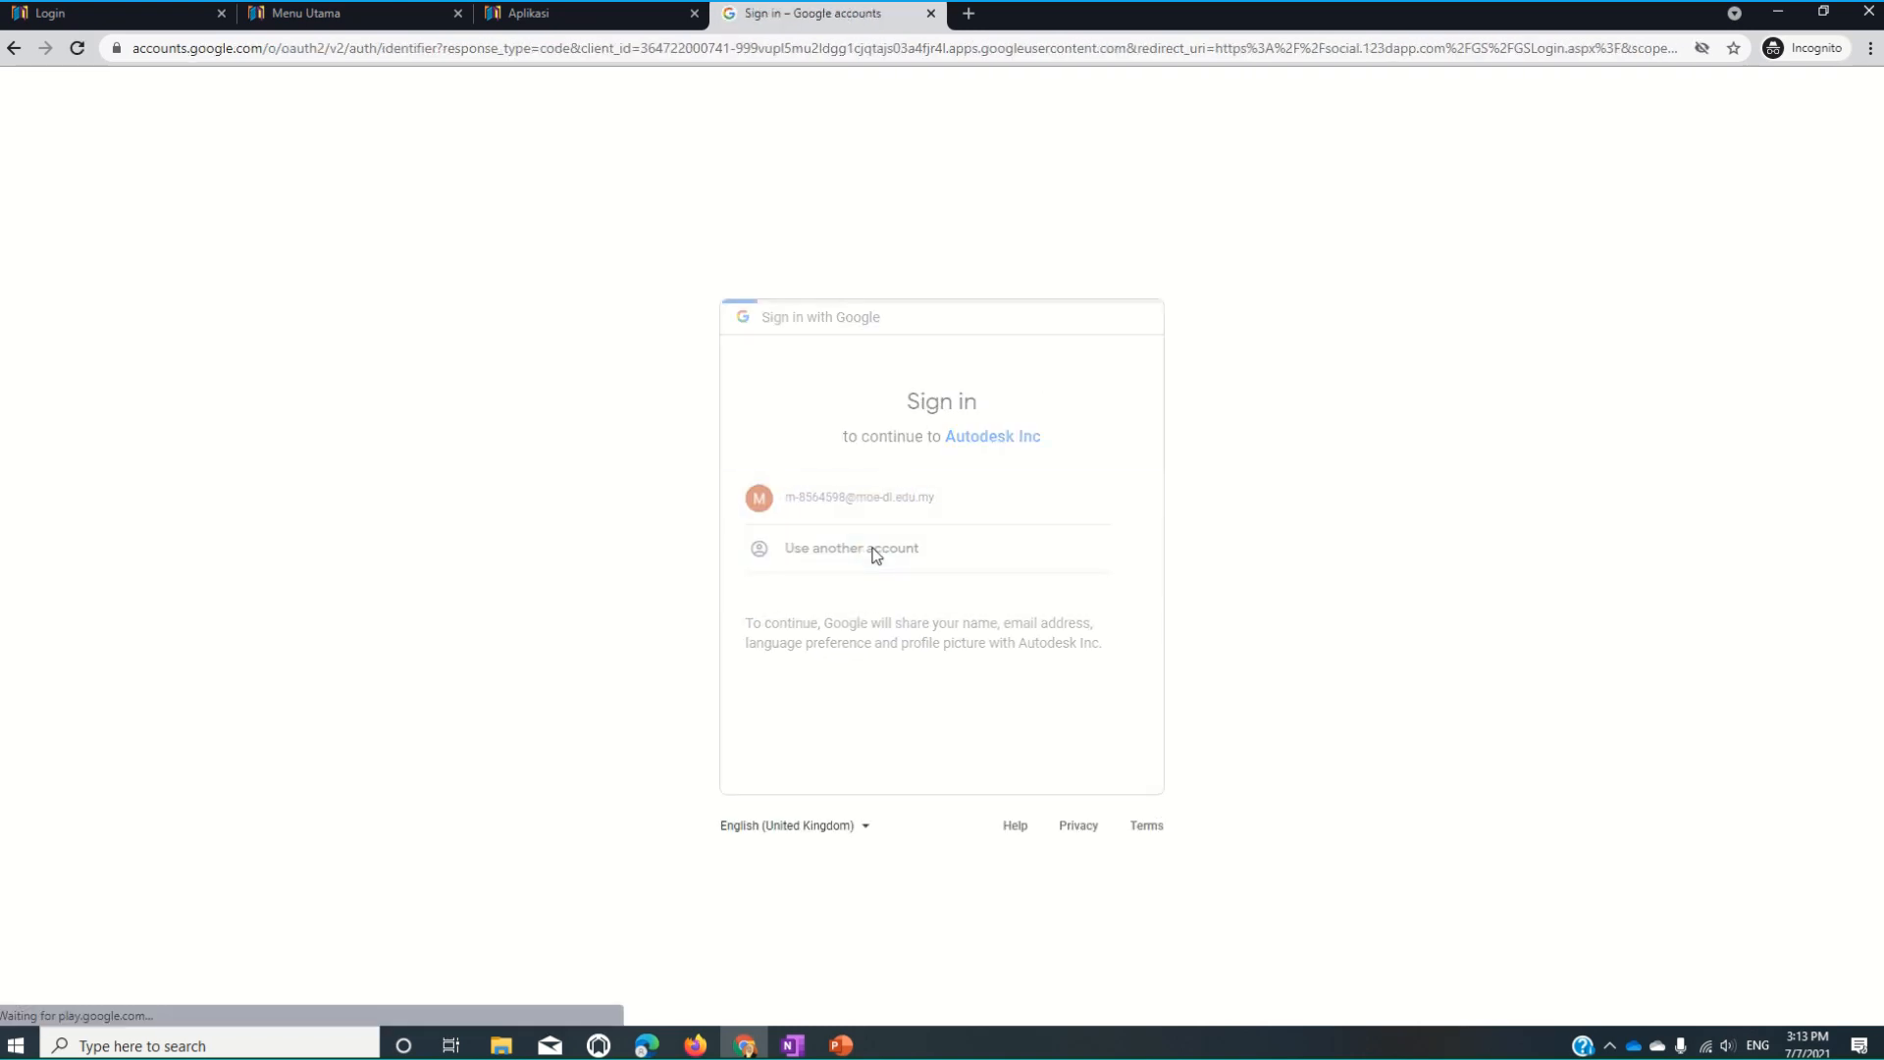
pyautogui.click(843, 514)
pyautogui.rightClick(843, 514)
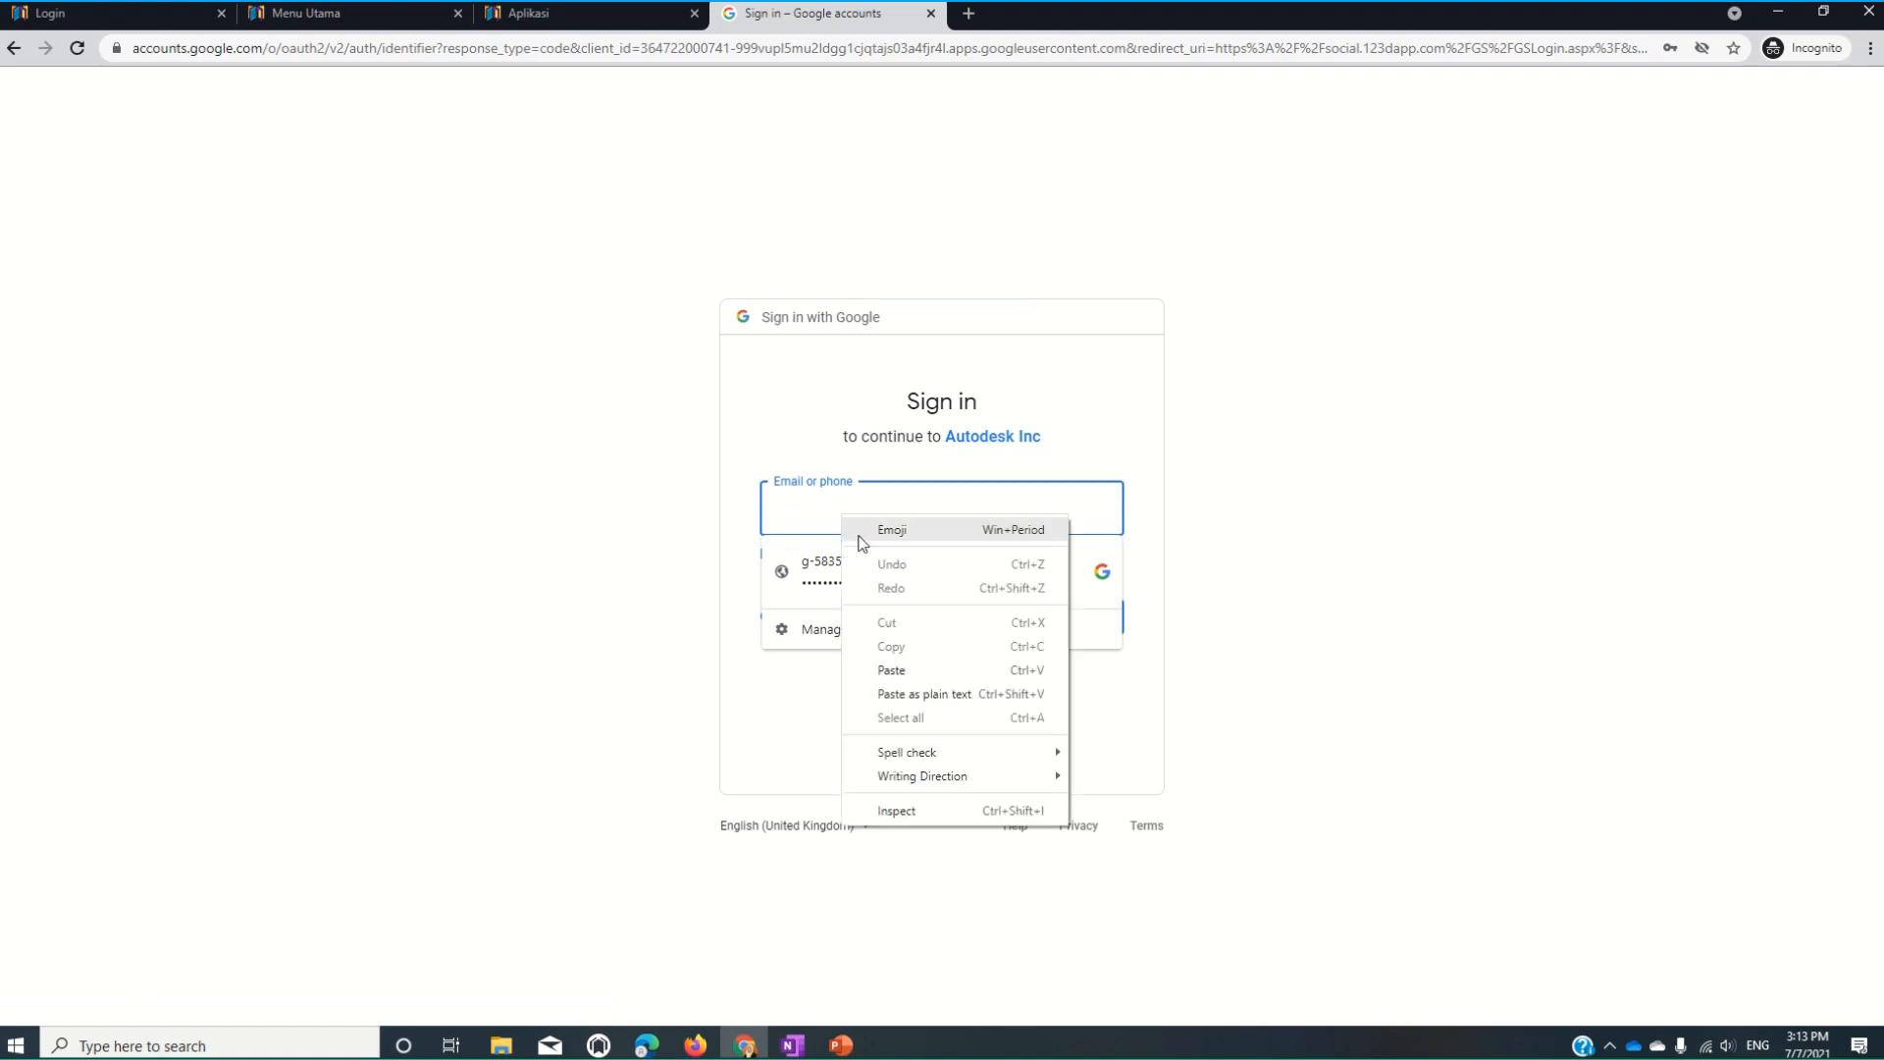
pyautogui.click(914, 675)
pyautogui.click(1084, 628)
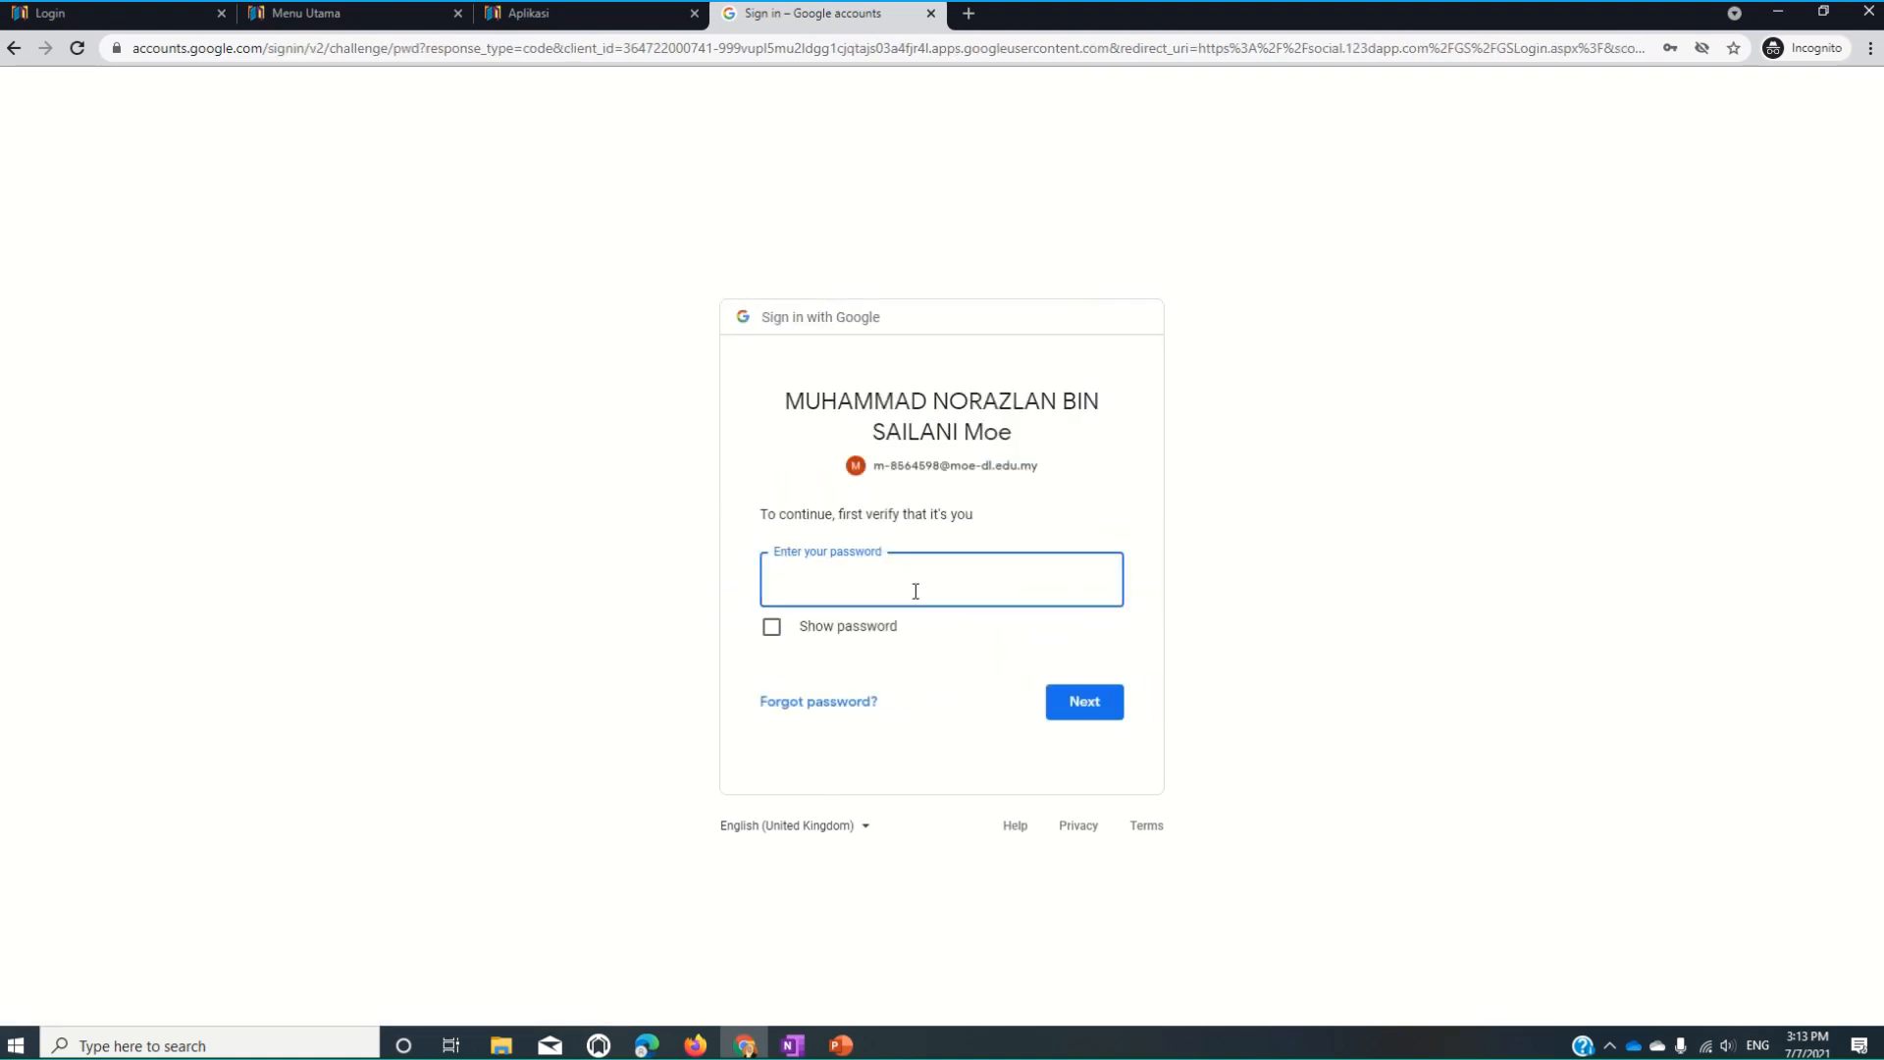
# Enter the Google account password and accept the Autodesk terms and privacy statement without subscribing to newsletters.
pyautogui.click(914, 591)
pyautogui.write('••')
pyautogui.click(1076, 700)
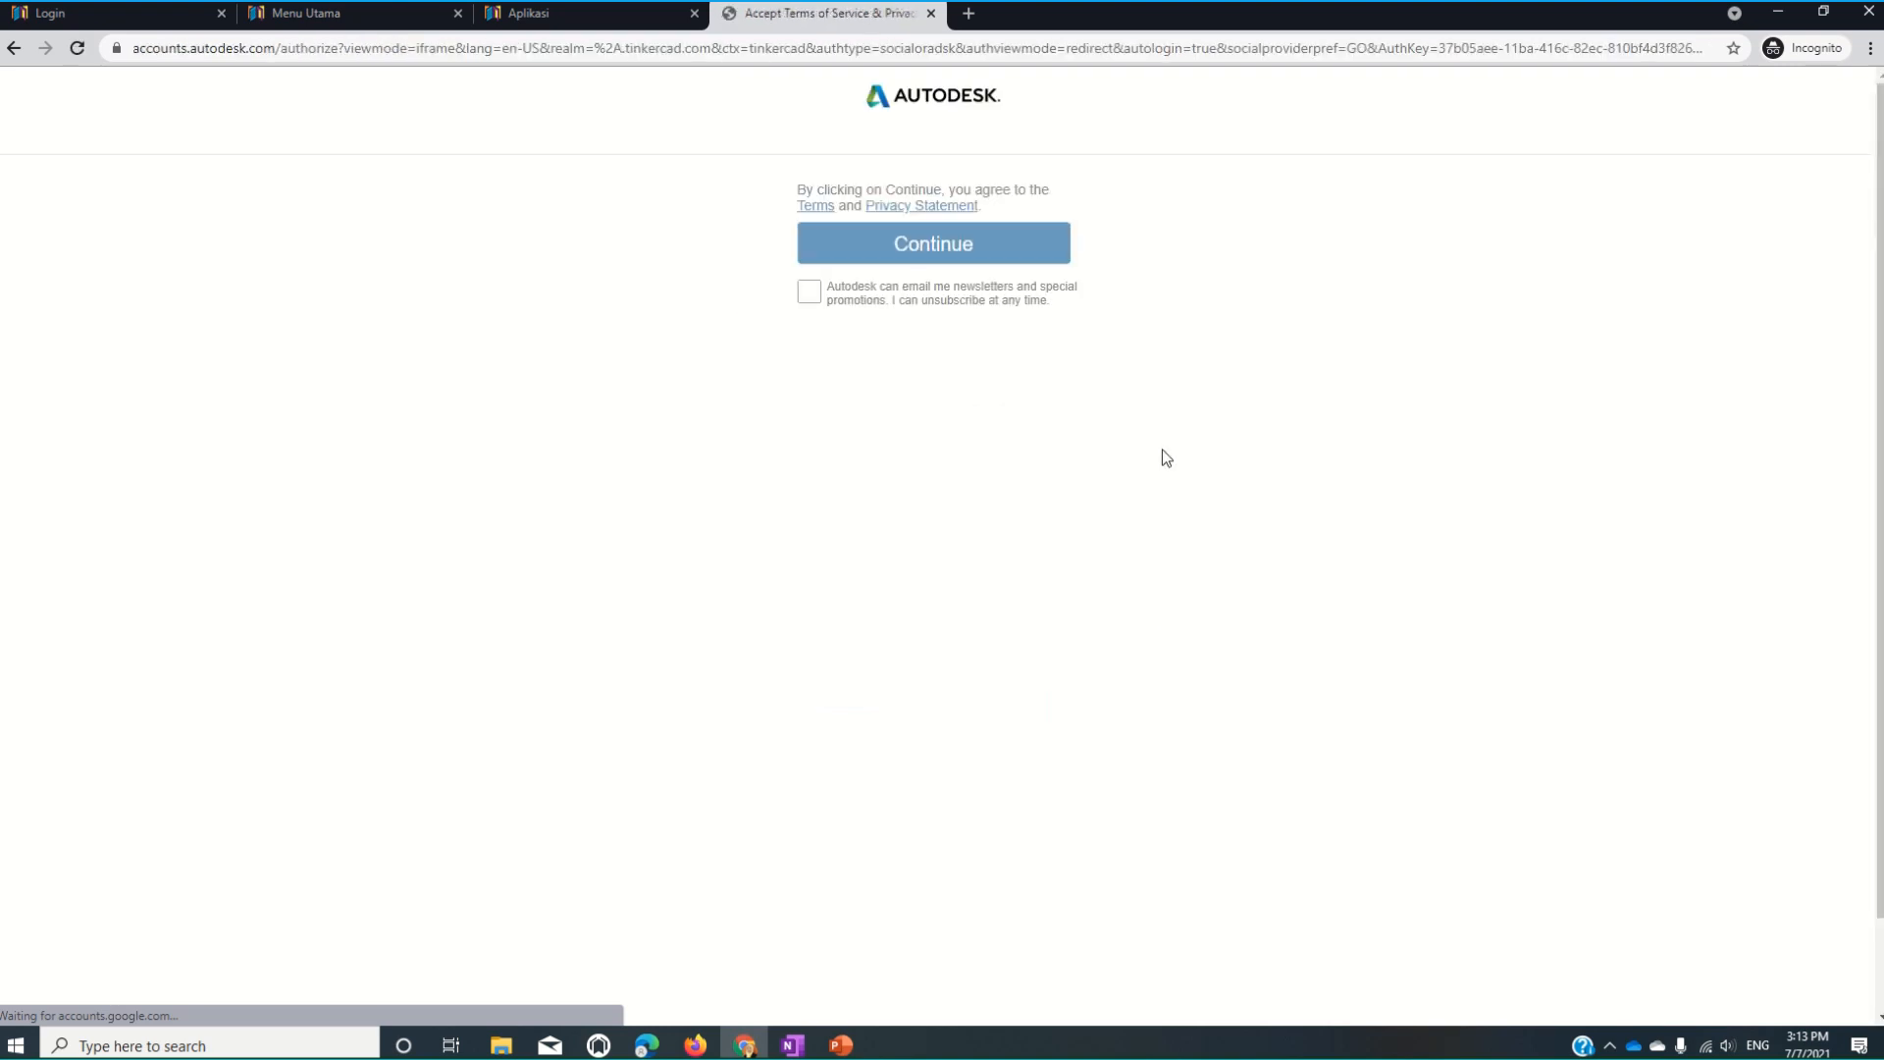
pyautogui.click(866, 260)
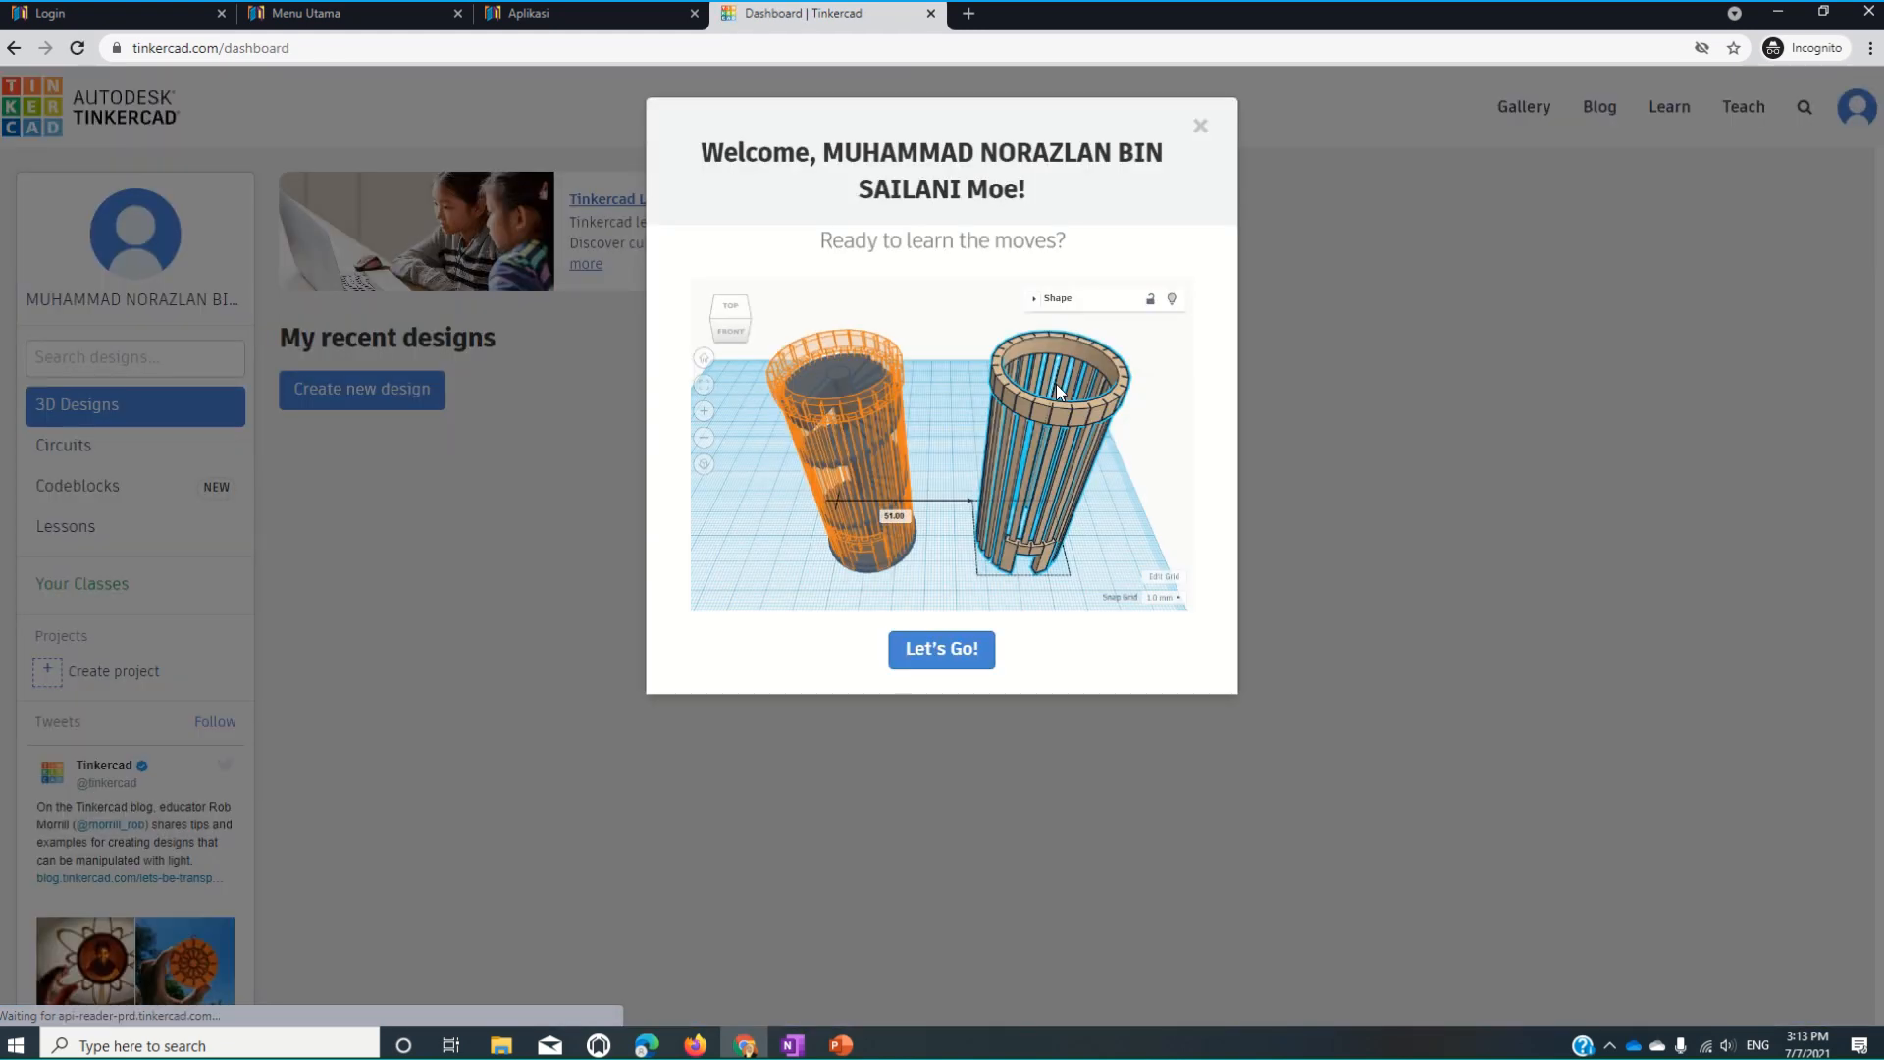
# Dismiss the welcome dialog and create a new circuit from the Circuits section.
pyautogui.click(1201, 128)
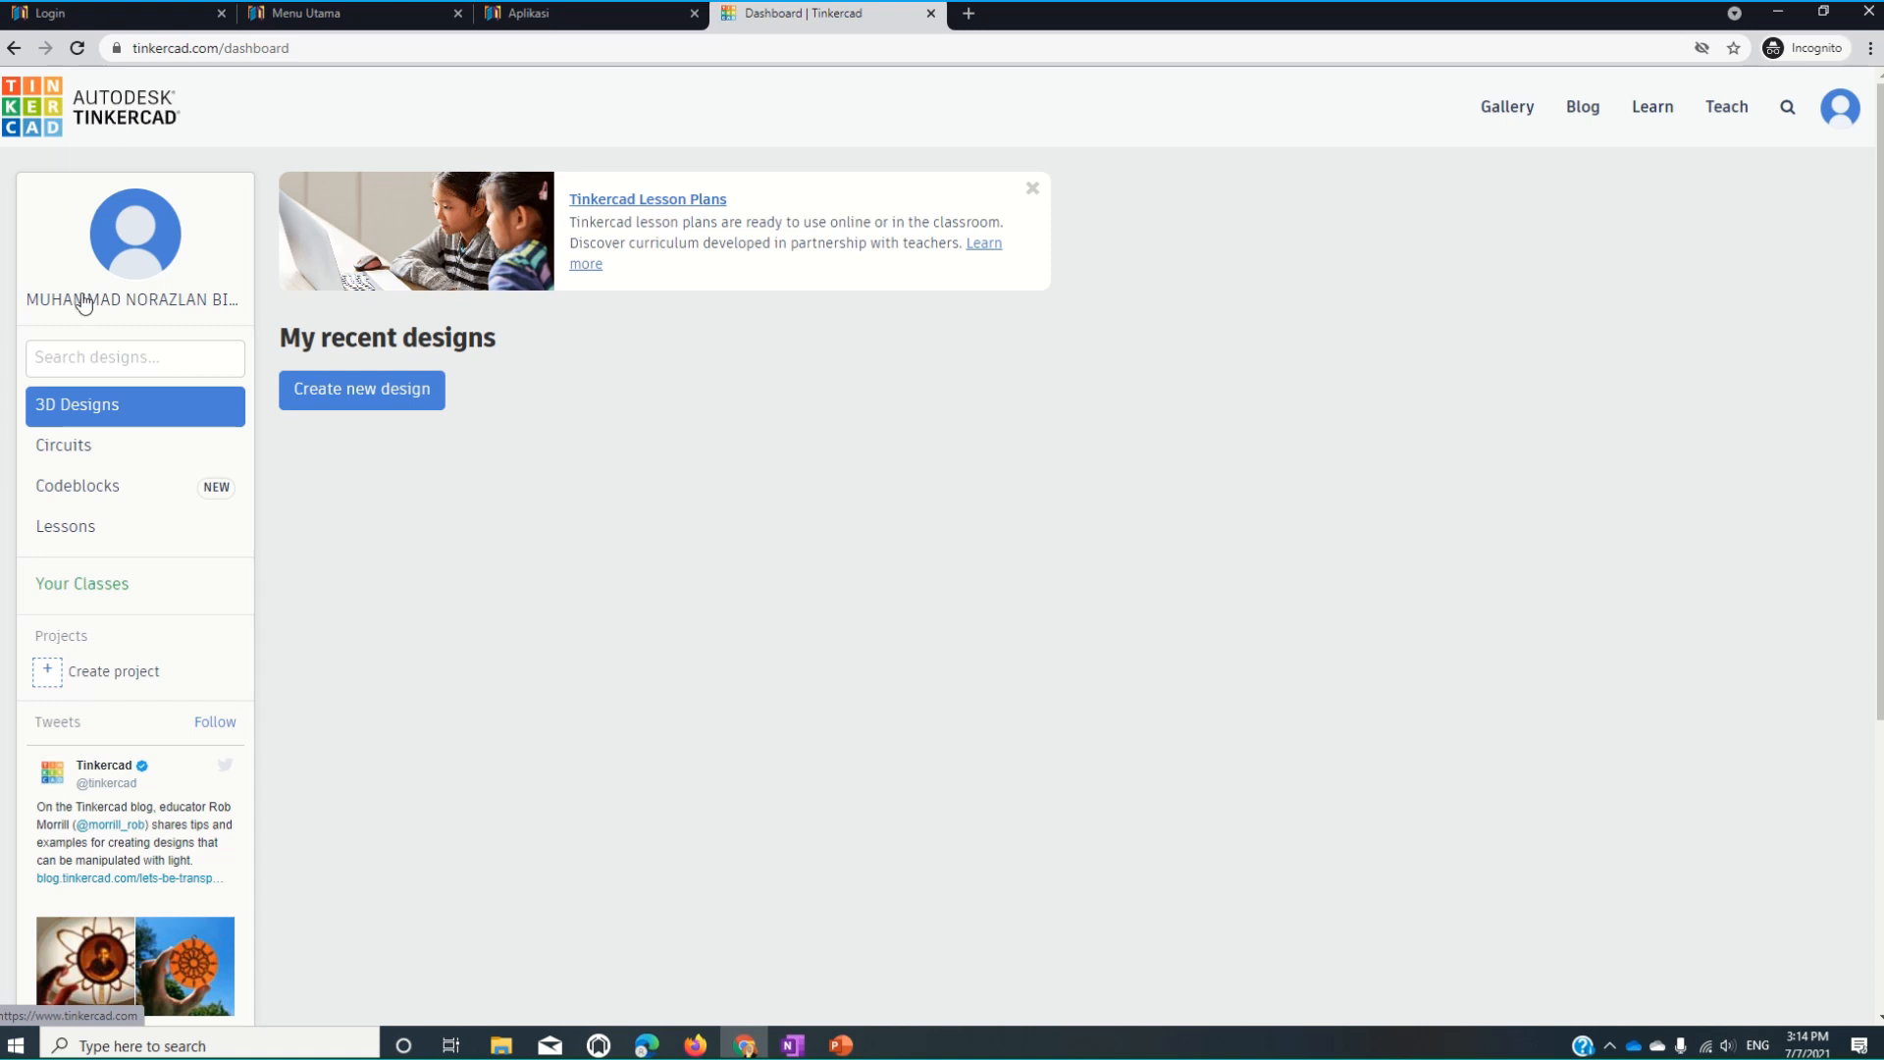
pyautogui.click(69, 449)
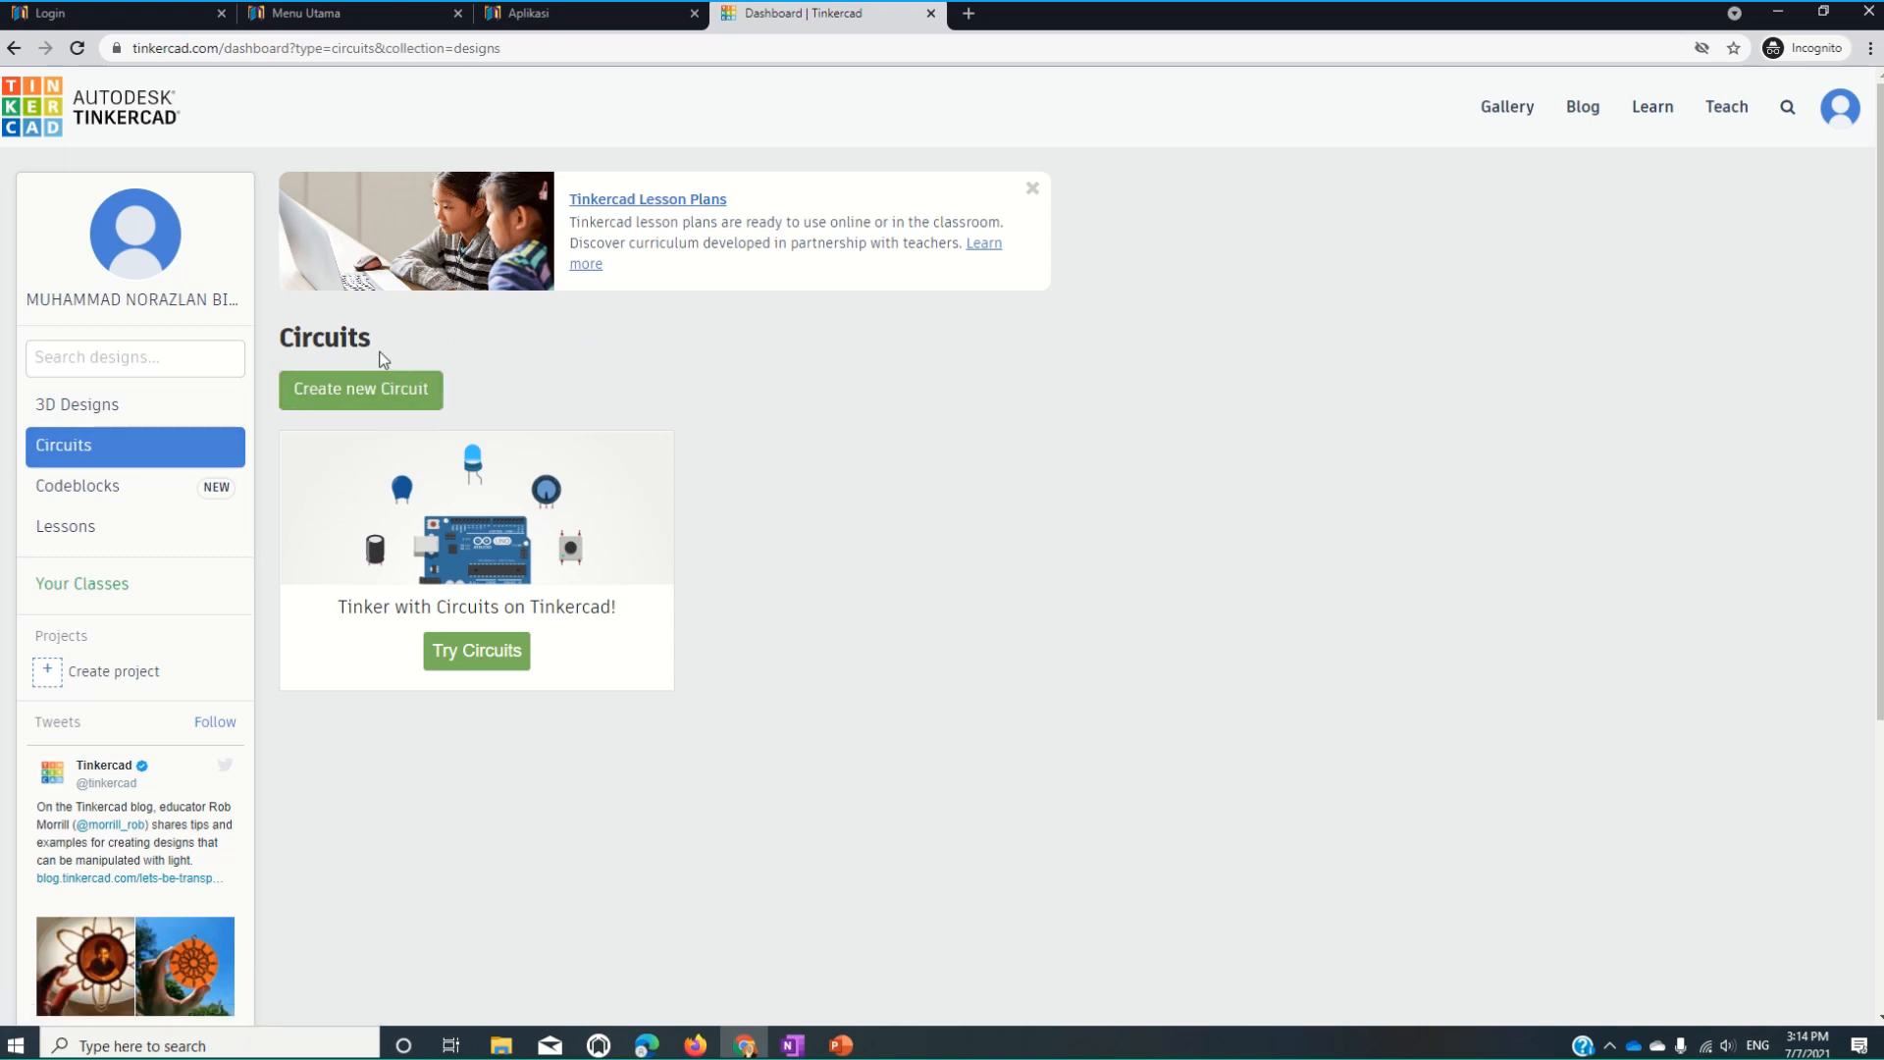
pyautogui.click(361, 390)
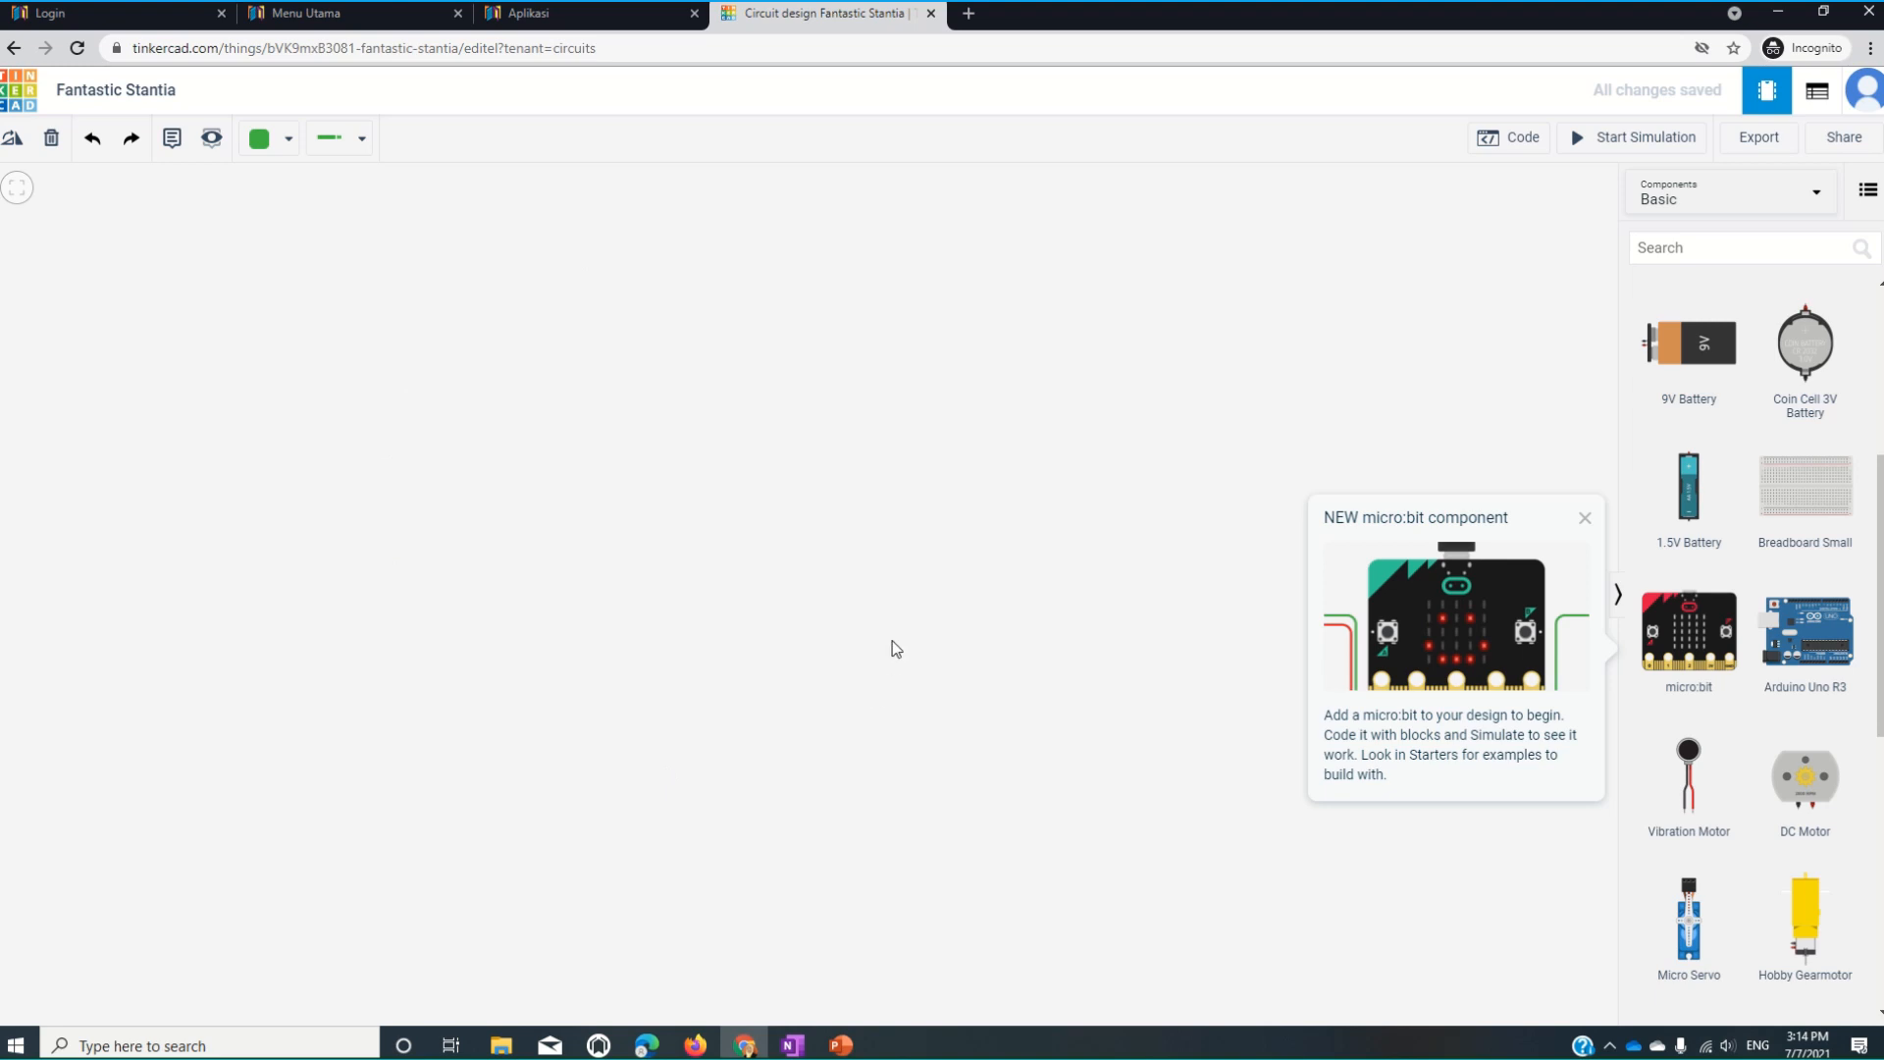
# Rename the circuit design as "elektronik ting 2" and dismiss the micro:bit component tip.
pyautogui.click(174, 93)
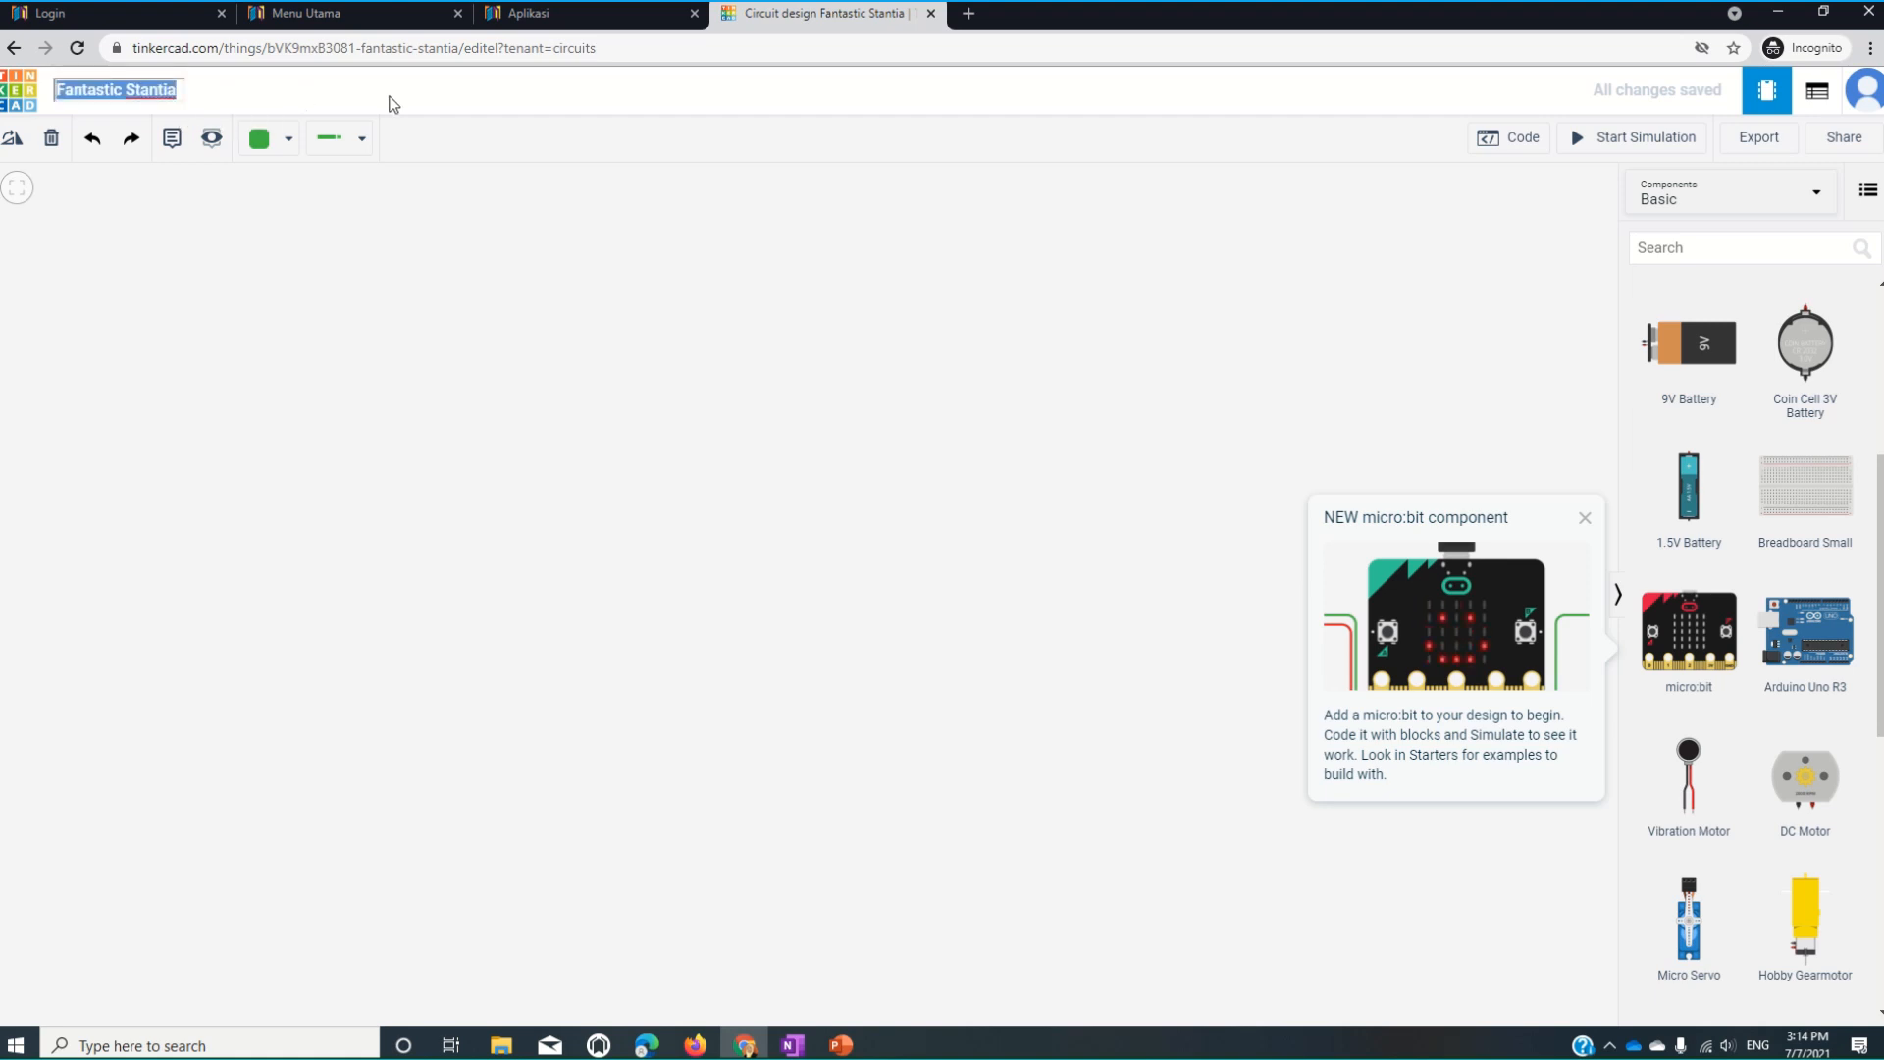
pyautogui.write('elektronik ting 2')
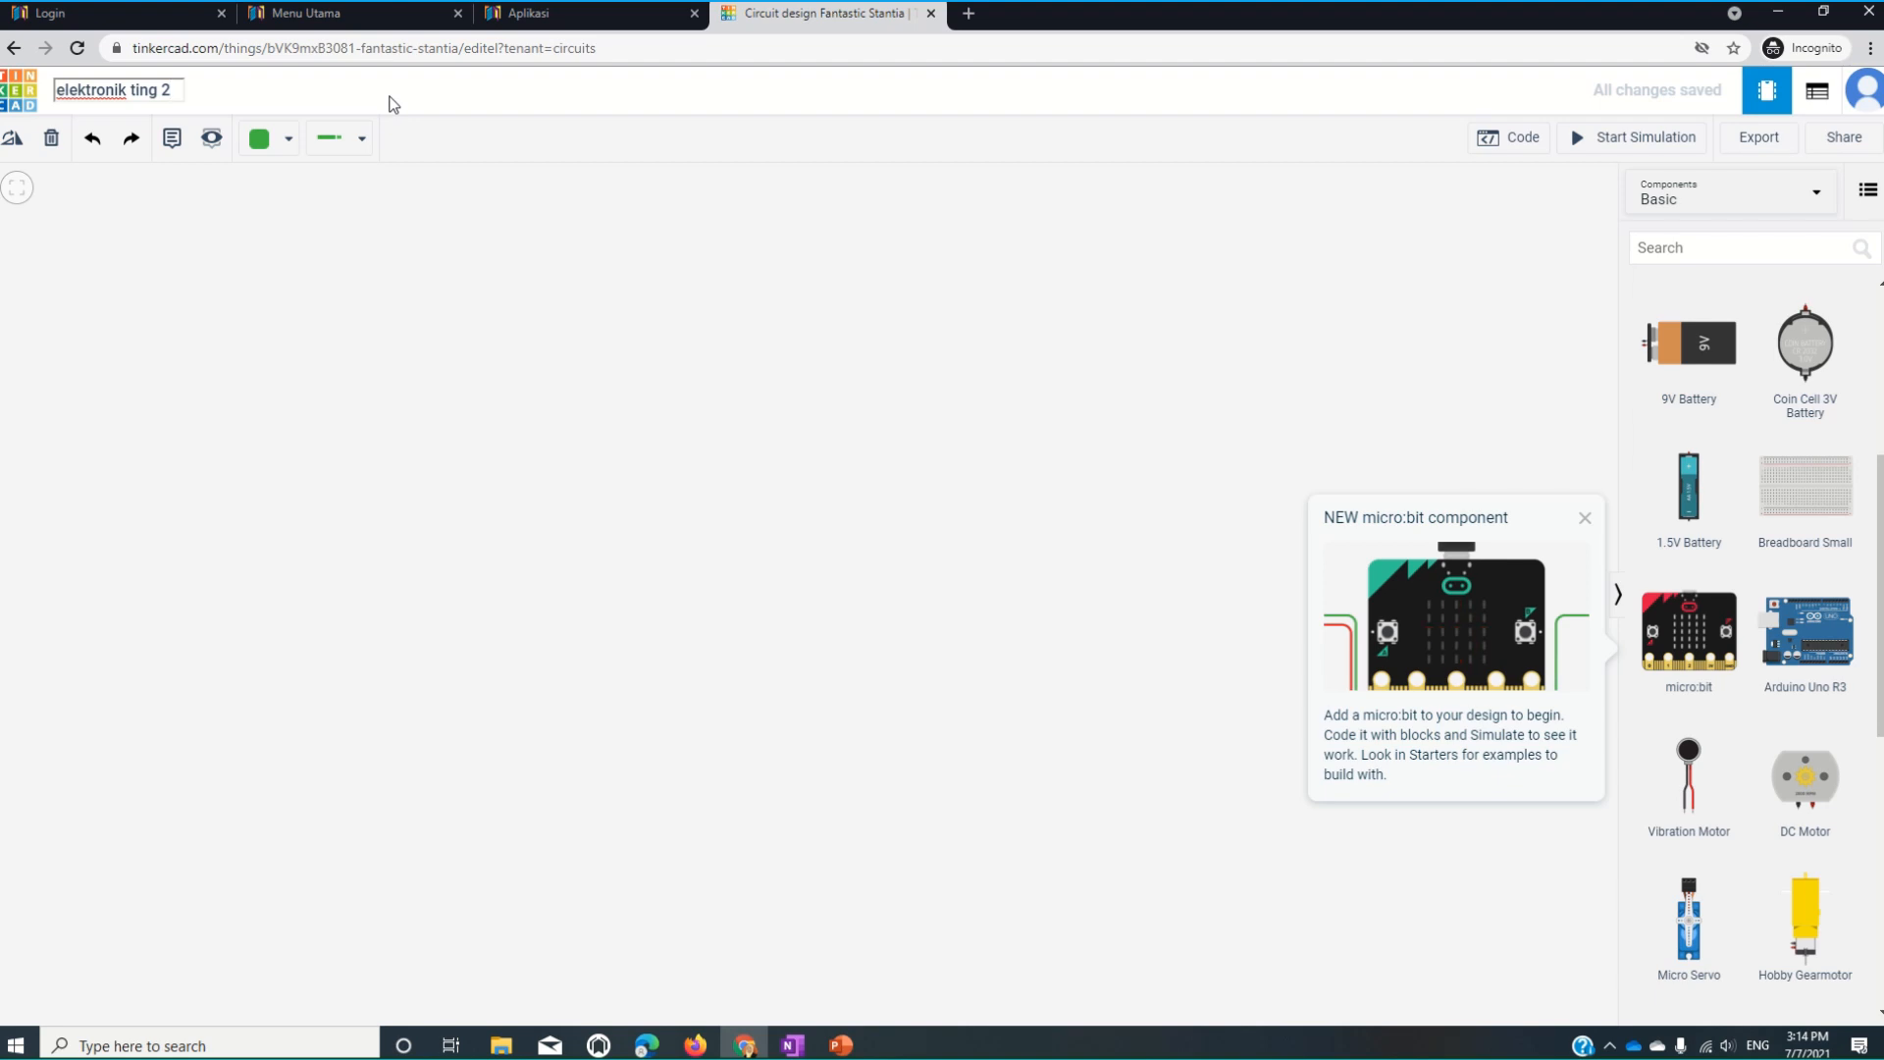
pyautogui.click(384, 275)
pyautogui.click(1576, 530)
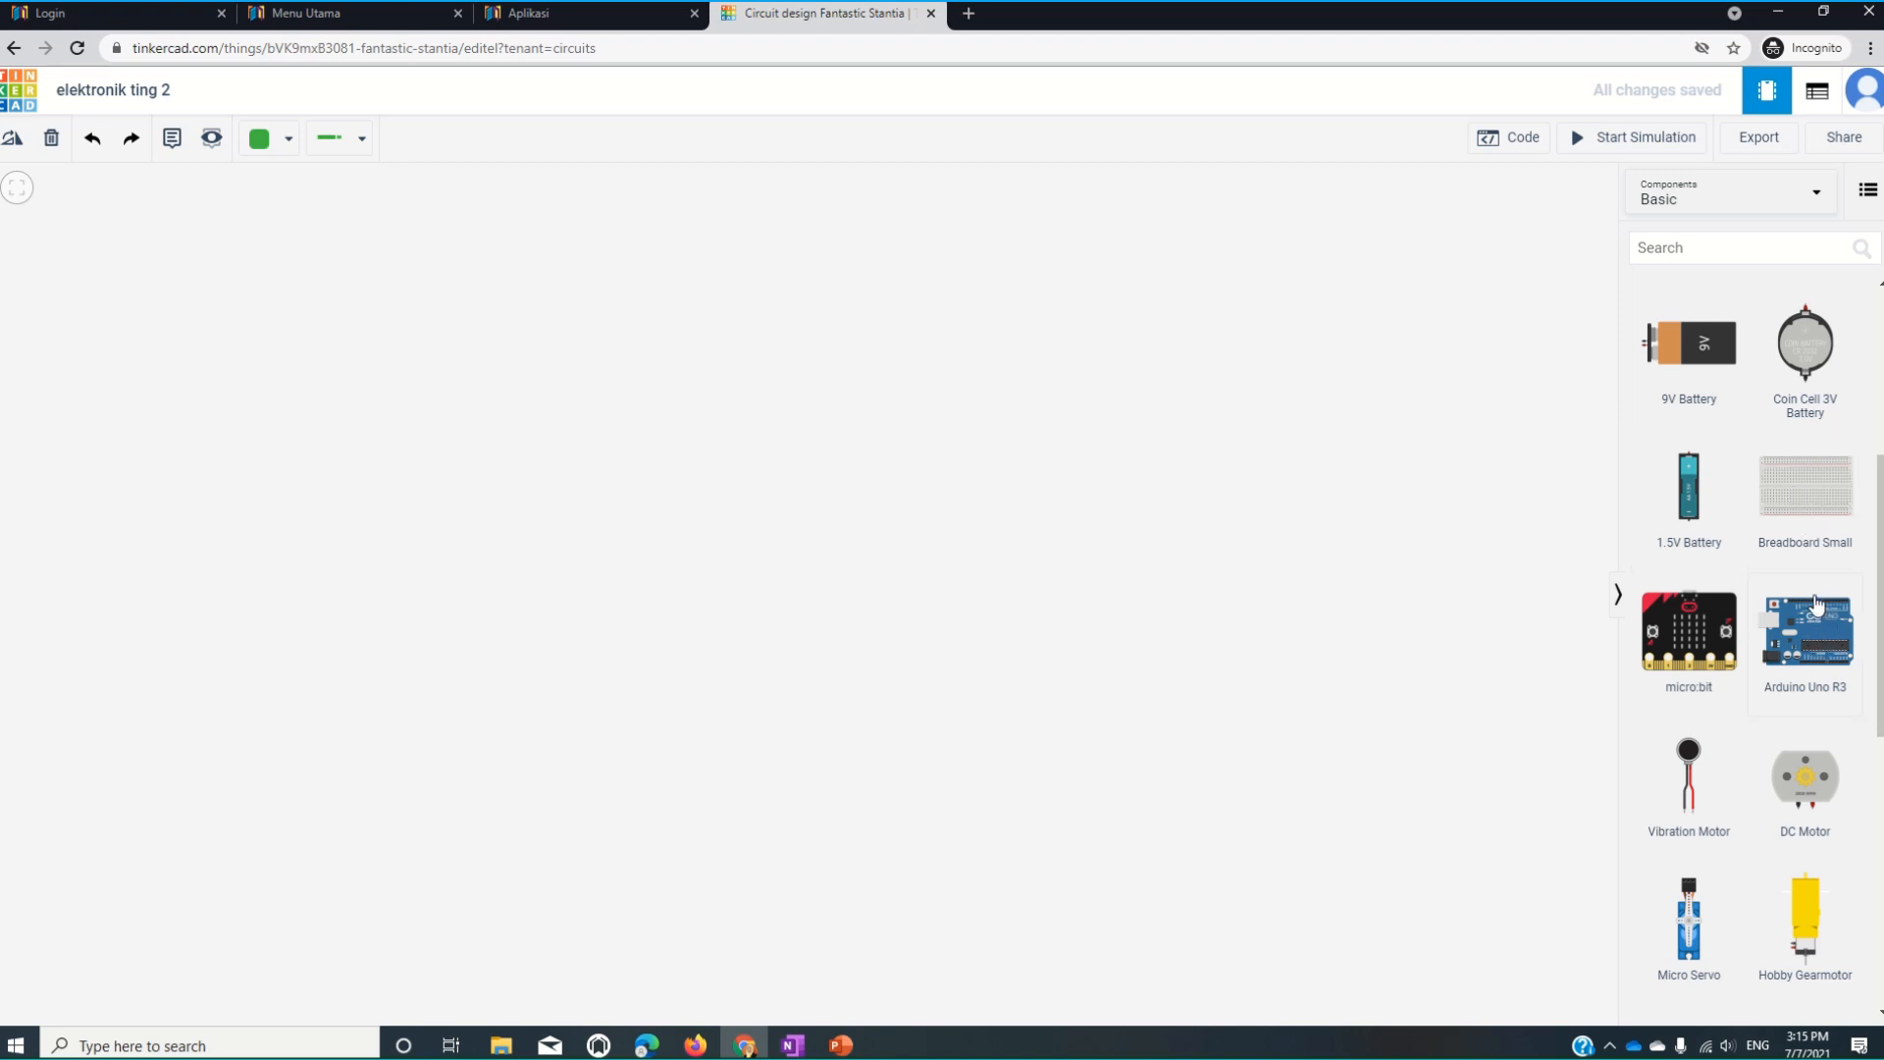
# Place an Arduino Uno R3 on the workplane and a small breadboard beside its lower-left side.
pyautogui.moveTo(1806, 633); pyautogui.dragTo(1181, 608)
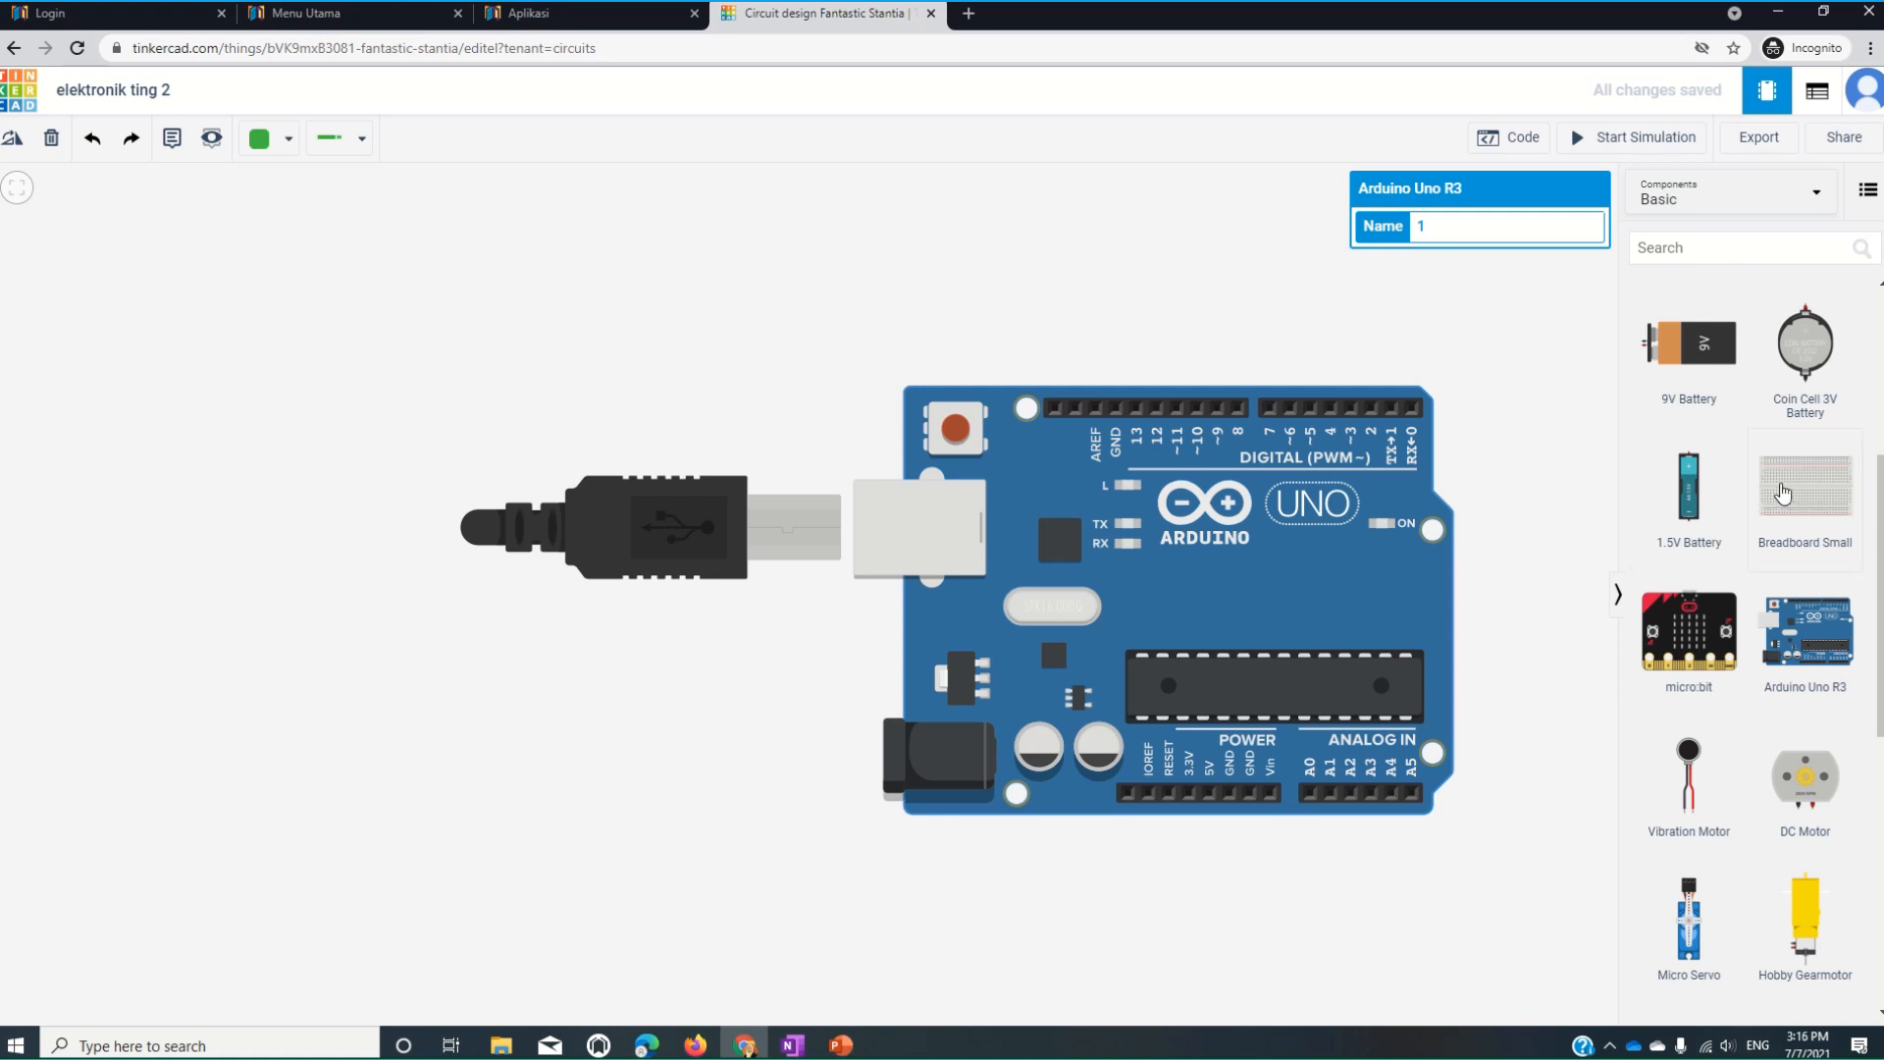
pyautogui.click(1784, 493)
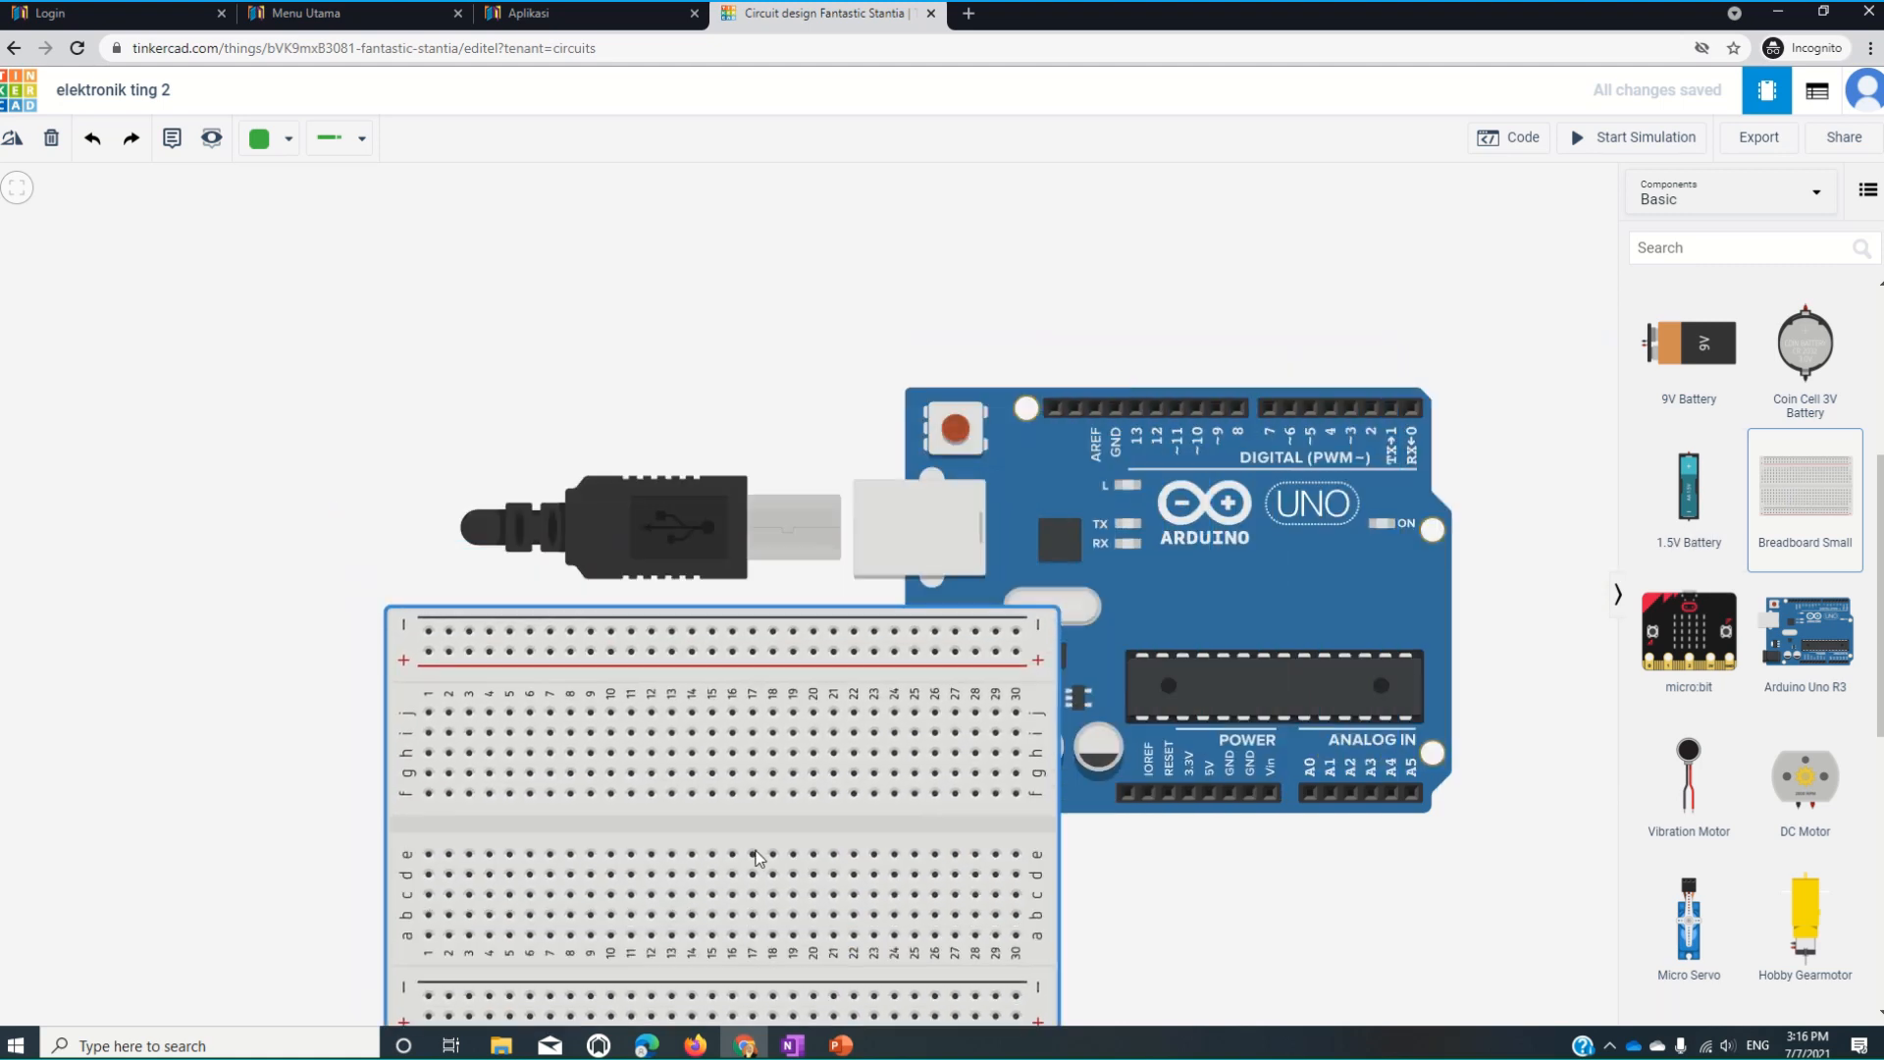
pyautogui.click(539, 828)
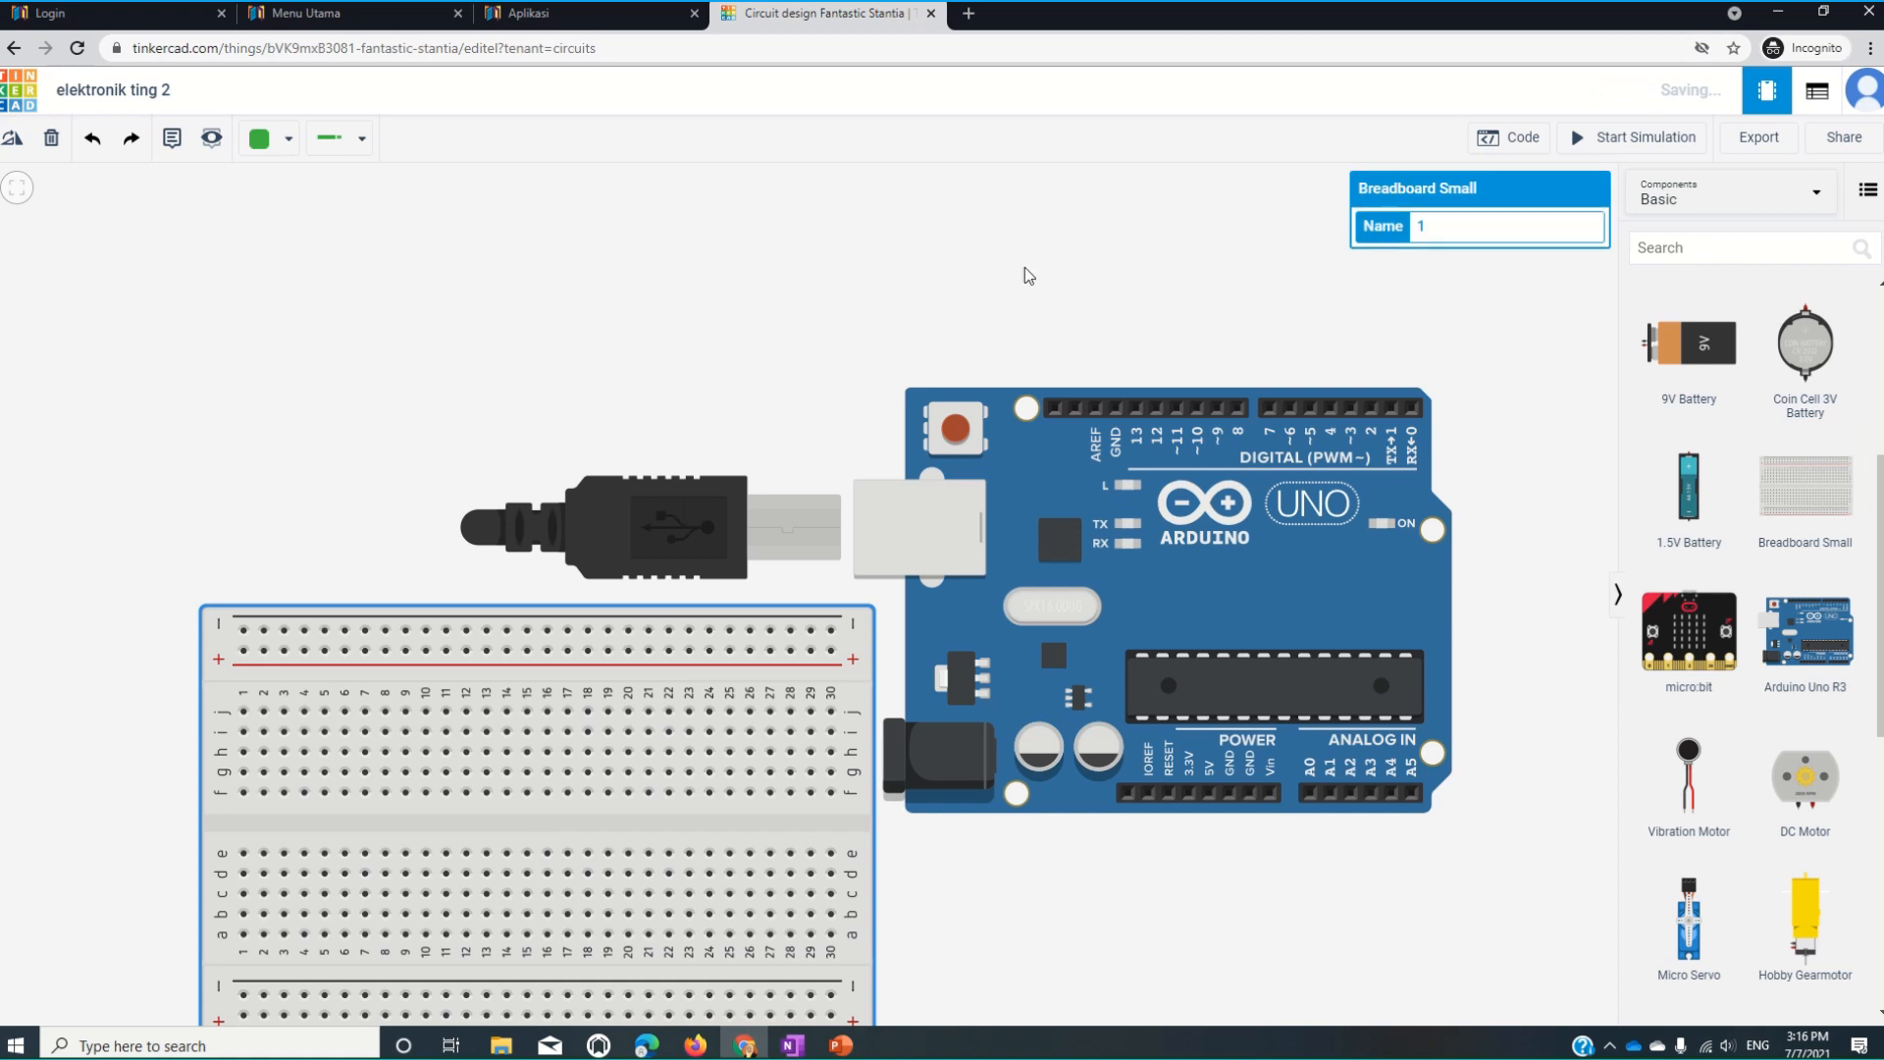
# Move the small breadboard directly below the Arduino Uno R3 so the two no longer sit side by side.
pyautogui.scroll(-1, 1039, 281)
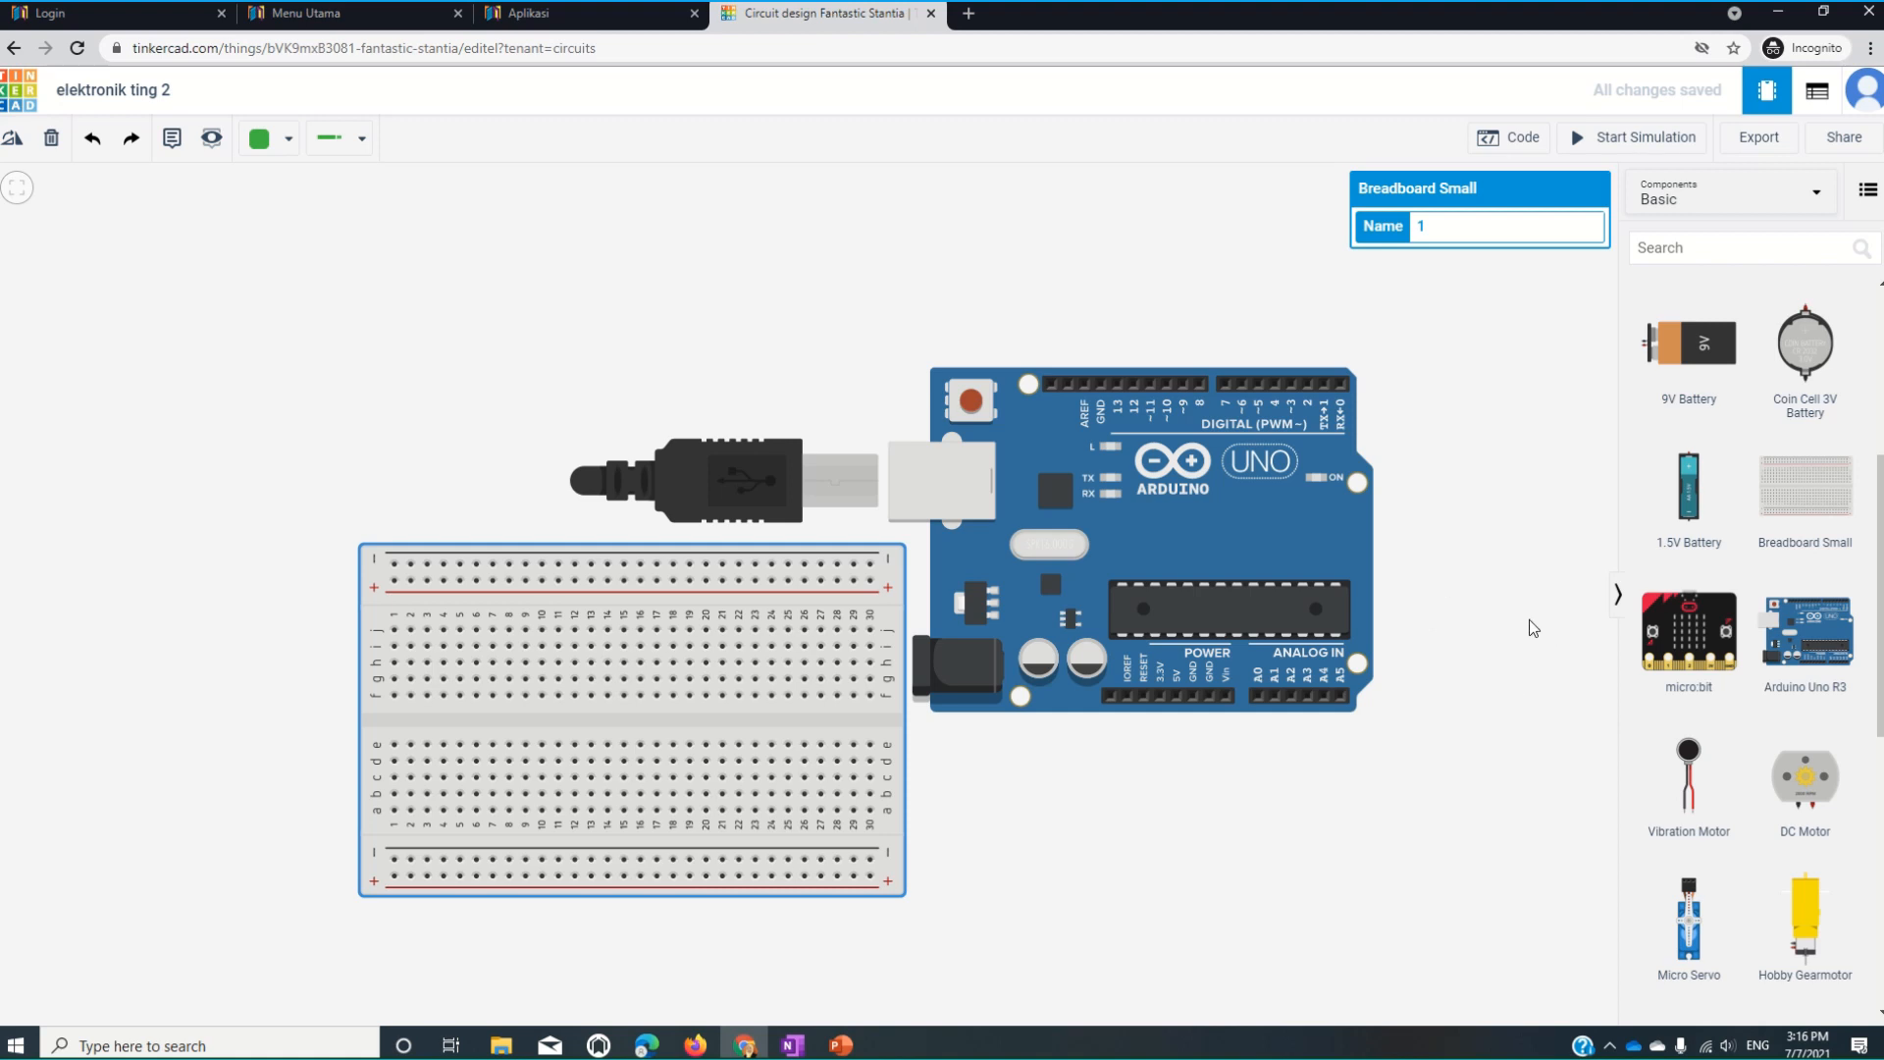
pyautogui.scroll(-2, 1534, 628)
pyautogui.scroll(1, 1529, 620)
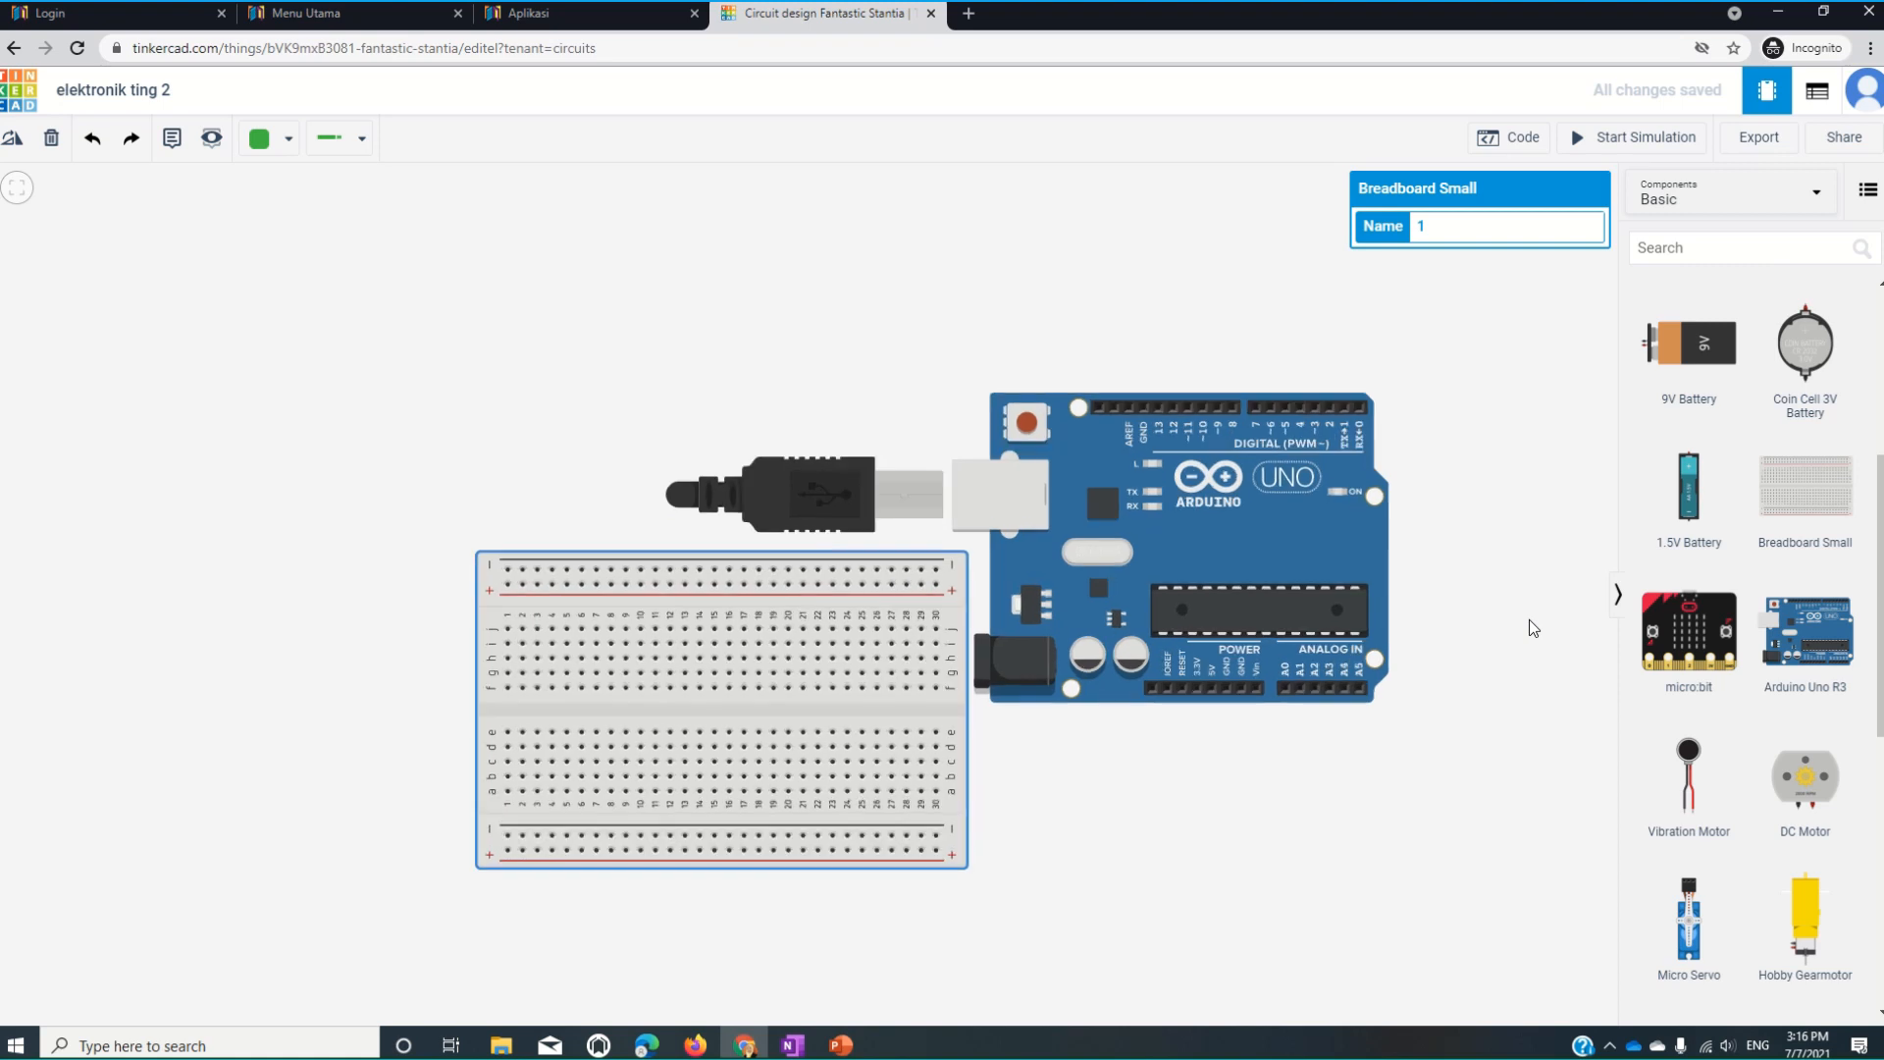
pyautogui.moveTo(1125, 783); pyautogui.dragTo(910, 622)
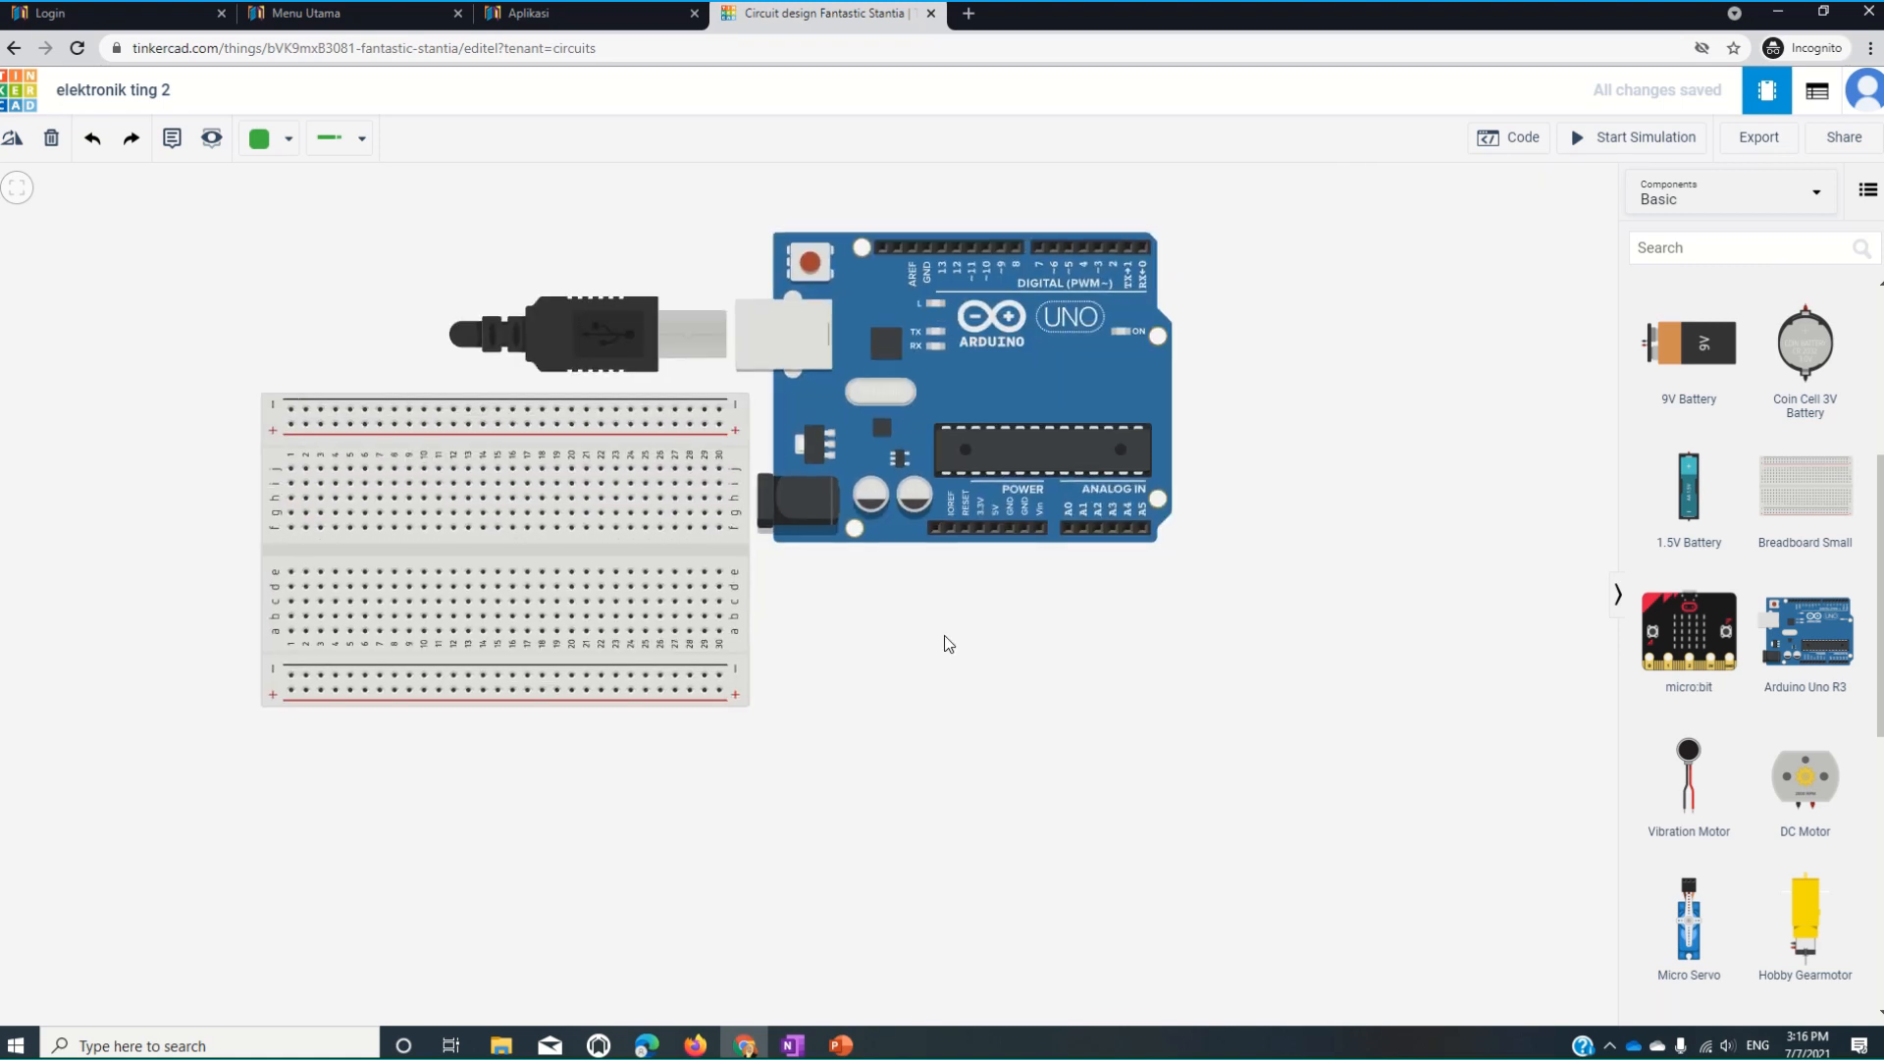
pyautogui.click(675, 587)
pyautogui.press('Escape')
pyautogui.moveTo(522, 553); pyautogui.dragTo(1014, 730)
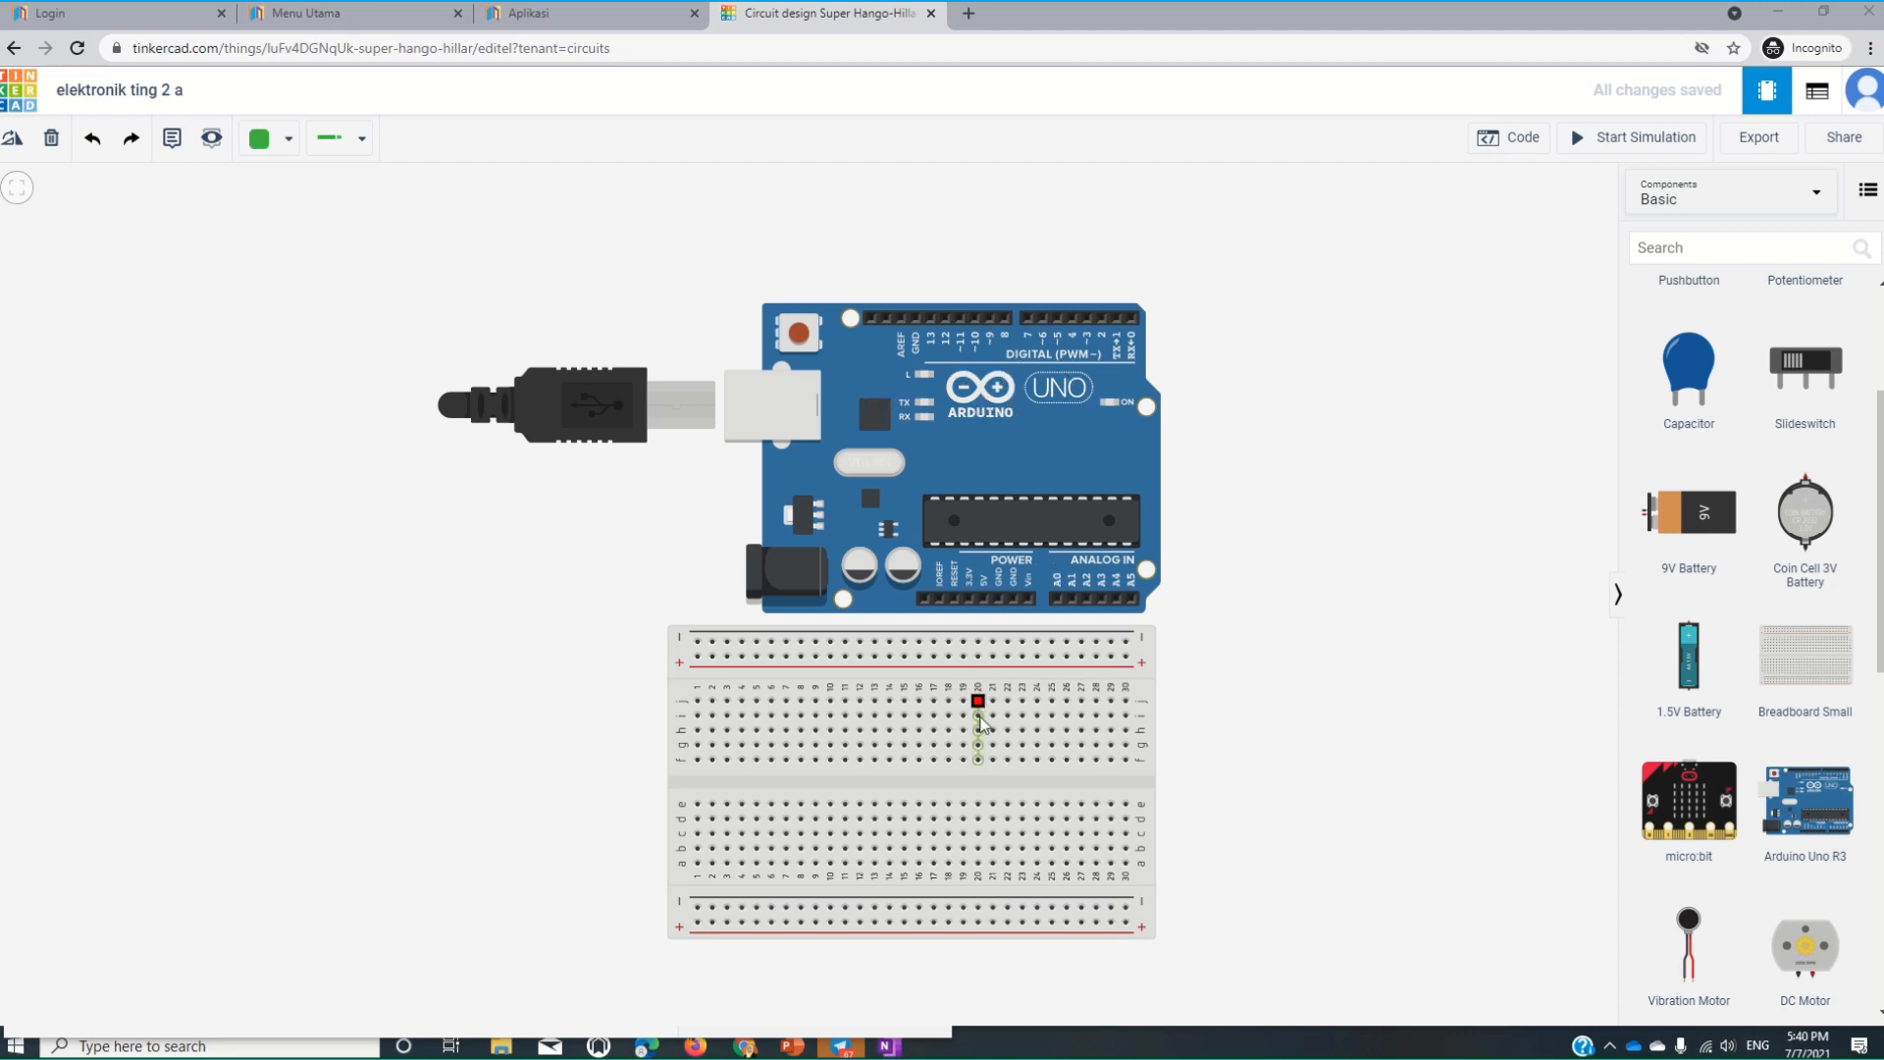
# Rotate the Arduino Uno R3 90 degrees clockwise and move it to the left side of the breadboard.
pyautogui.click(832, 359)
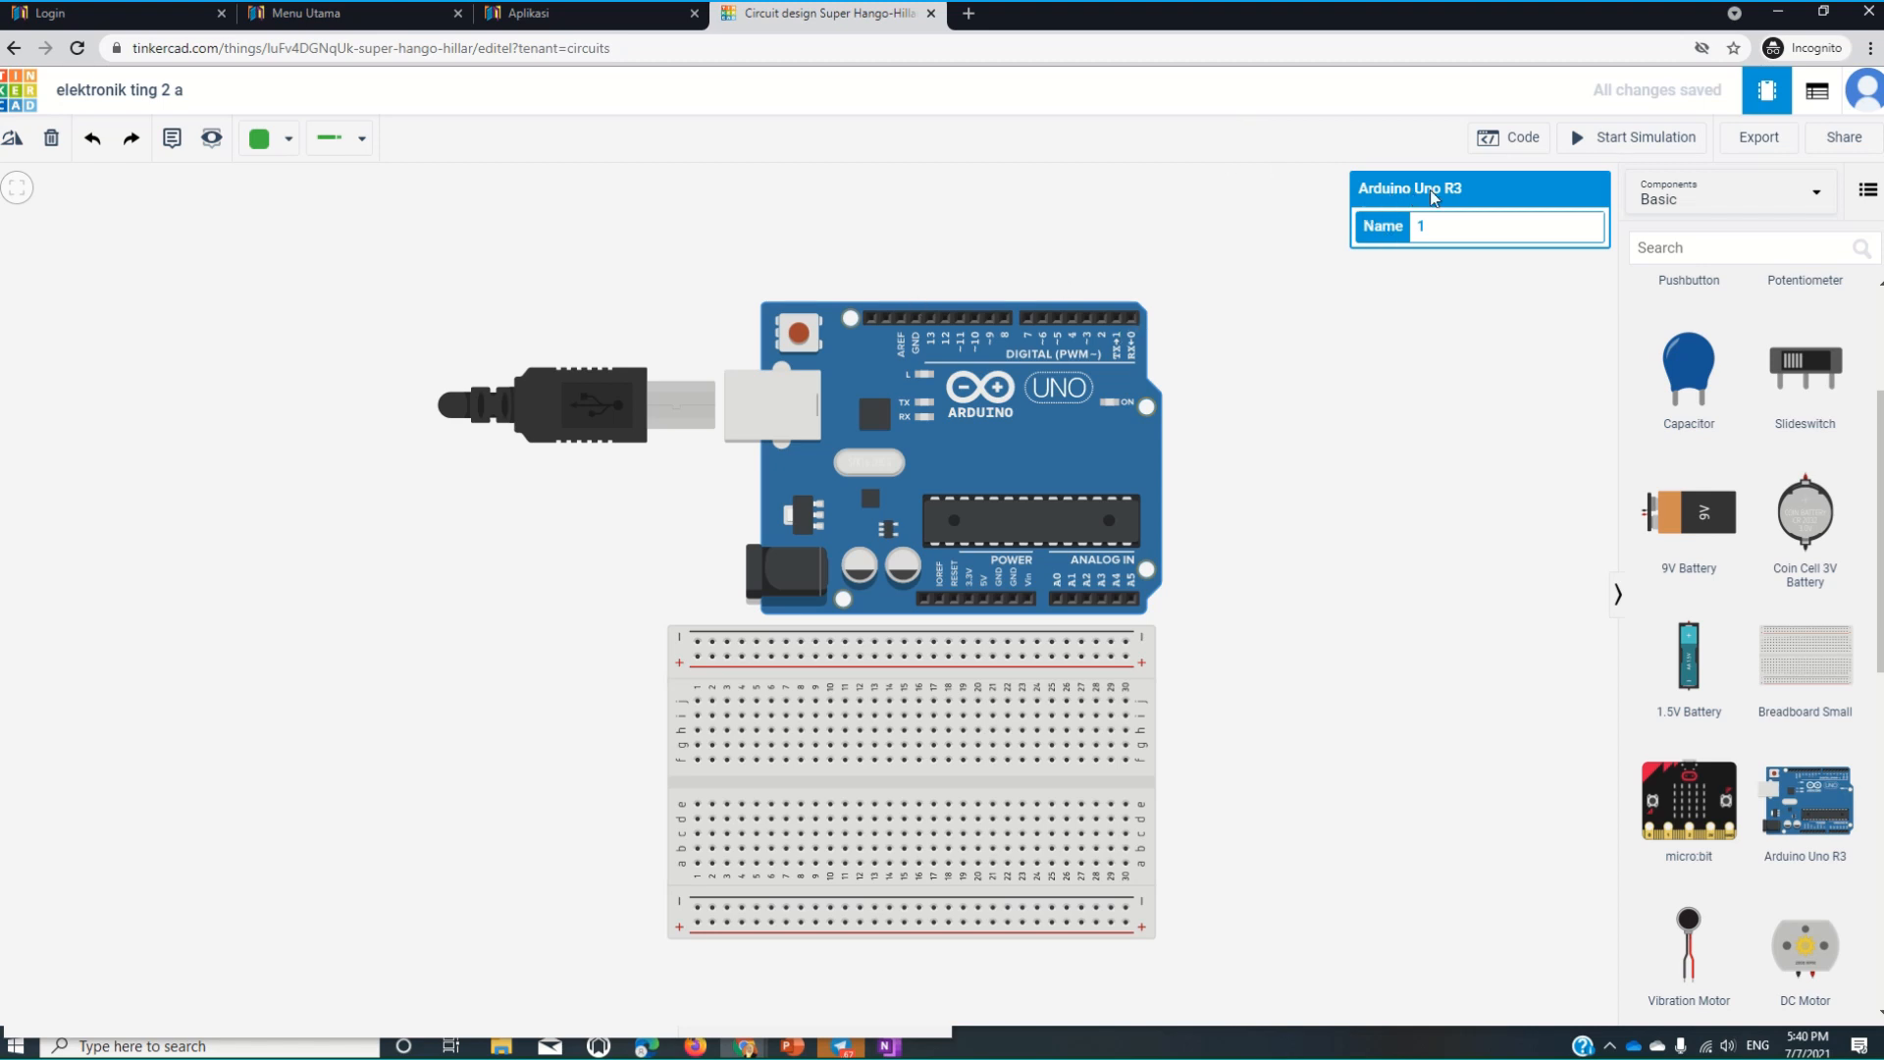
pyautogui.click(13, 145)
pyautogui.click(13, 145)
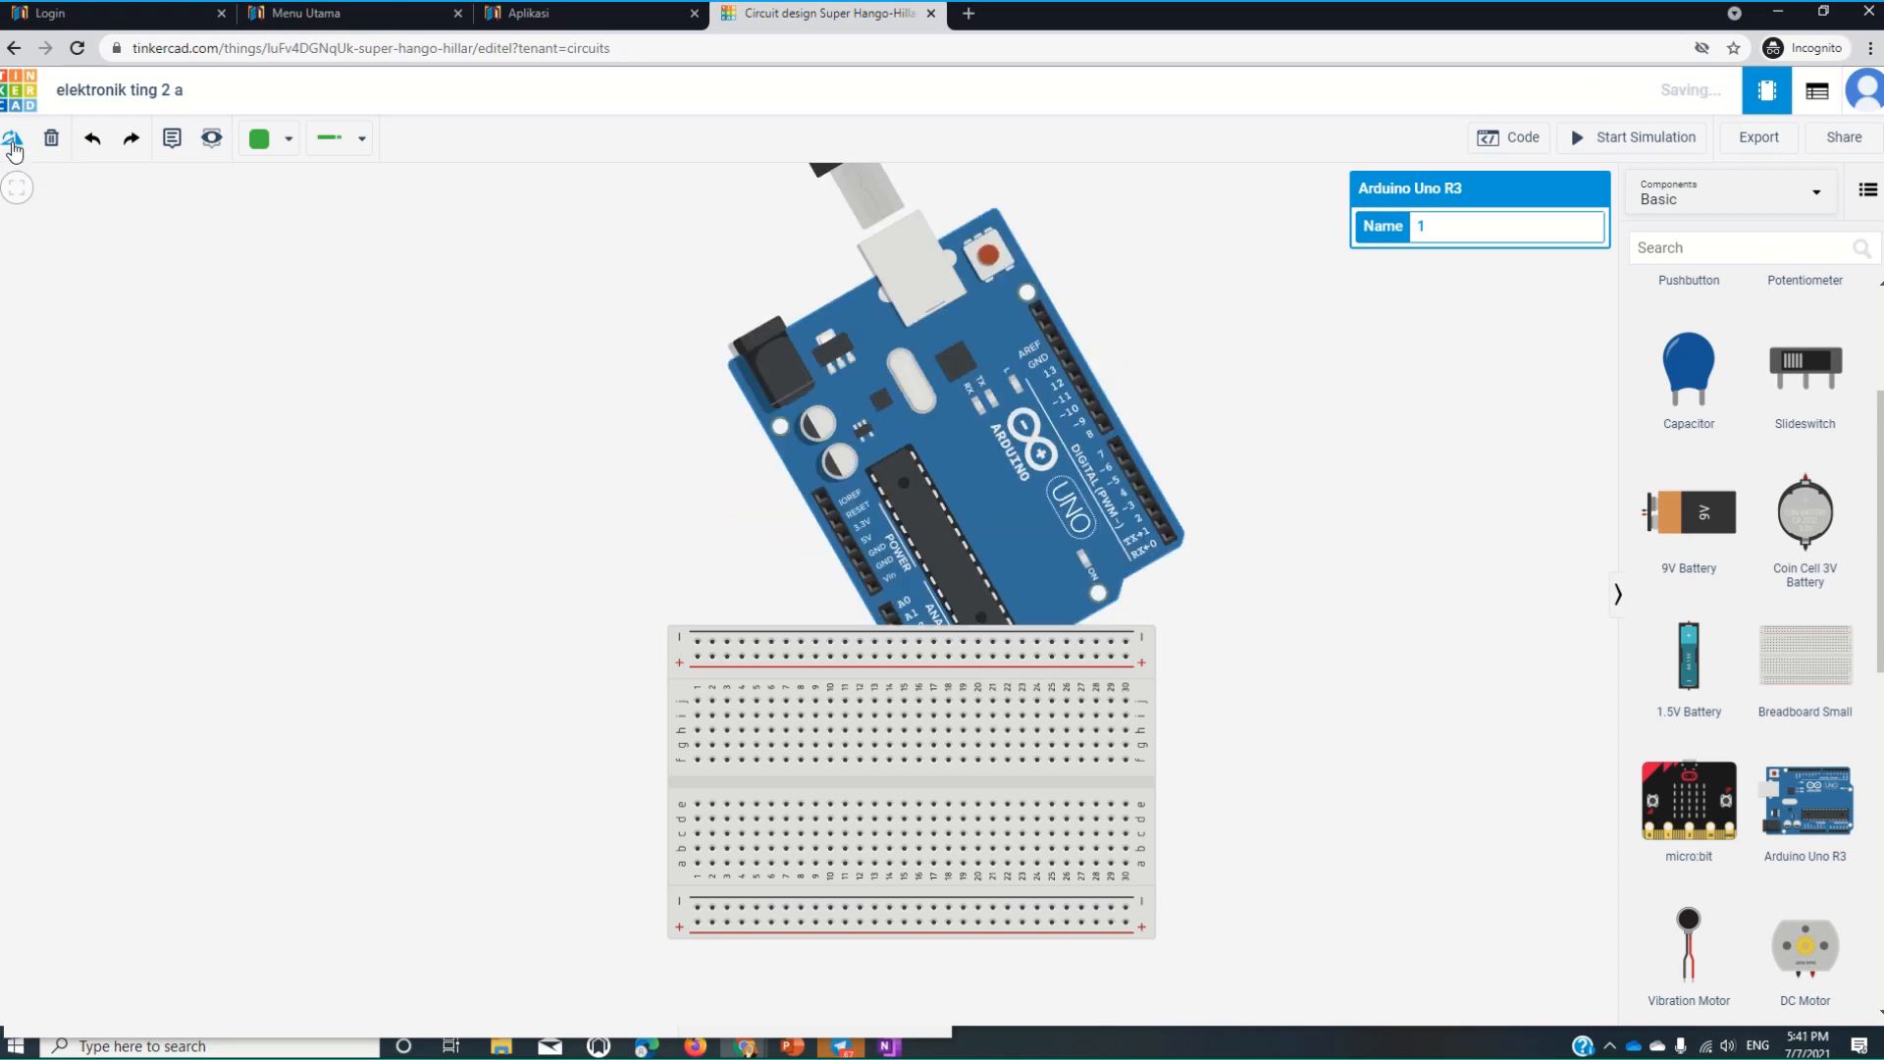
pyautogui.click(13, 145)
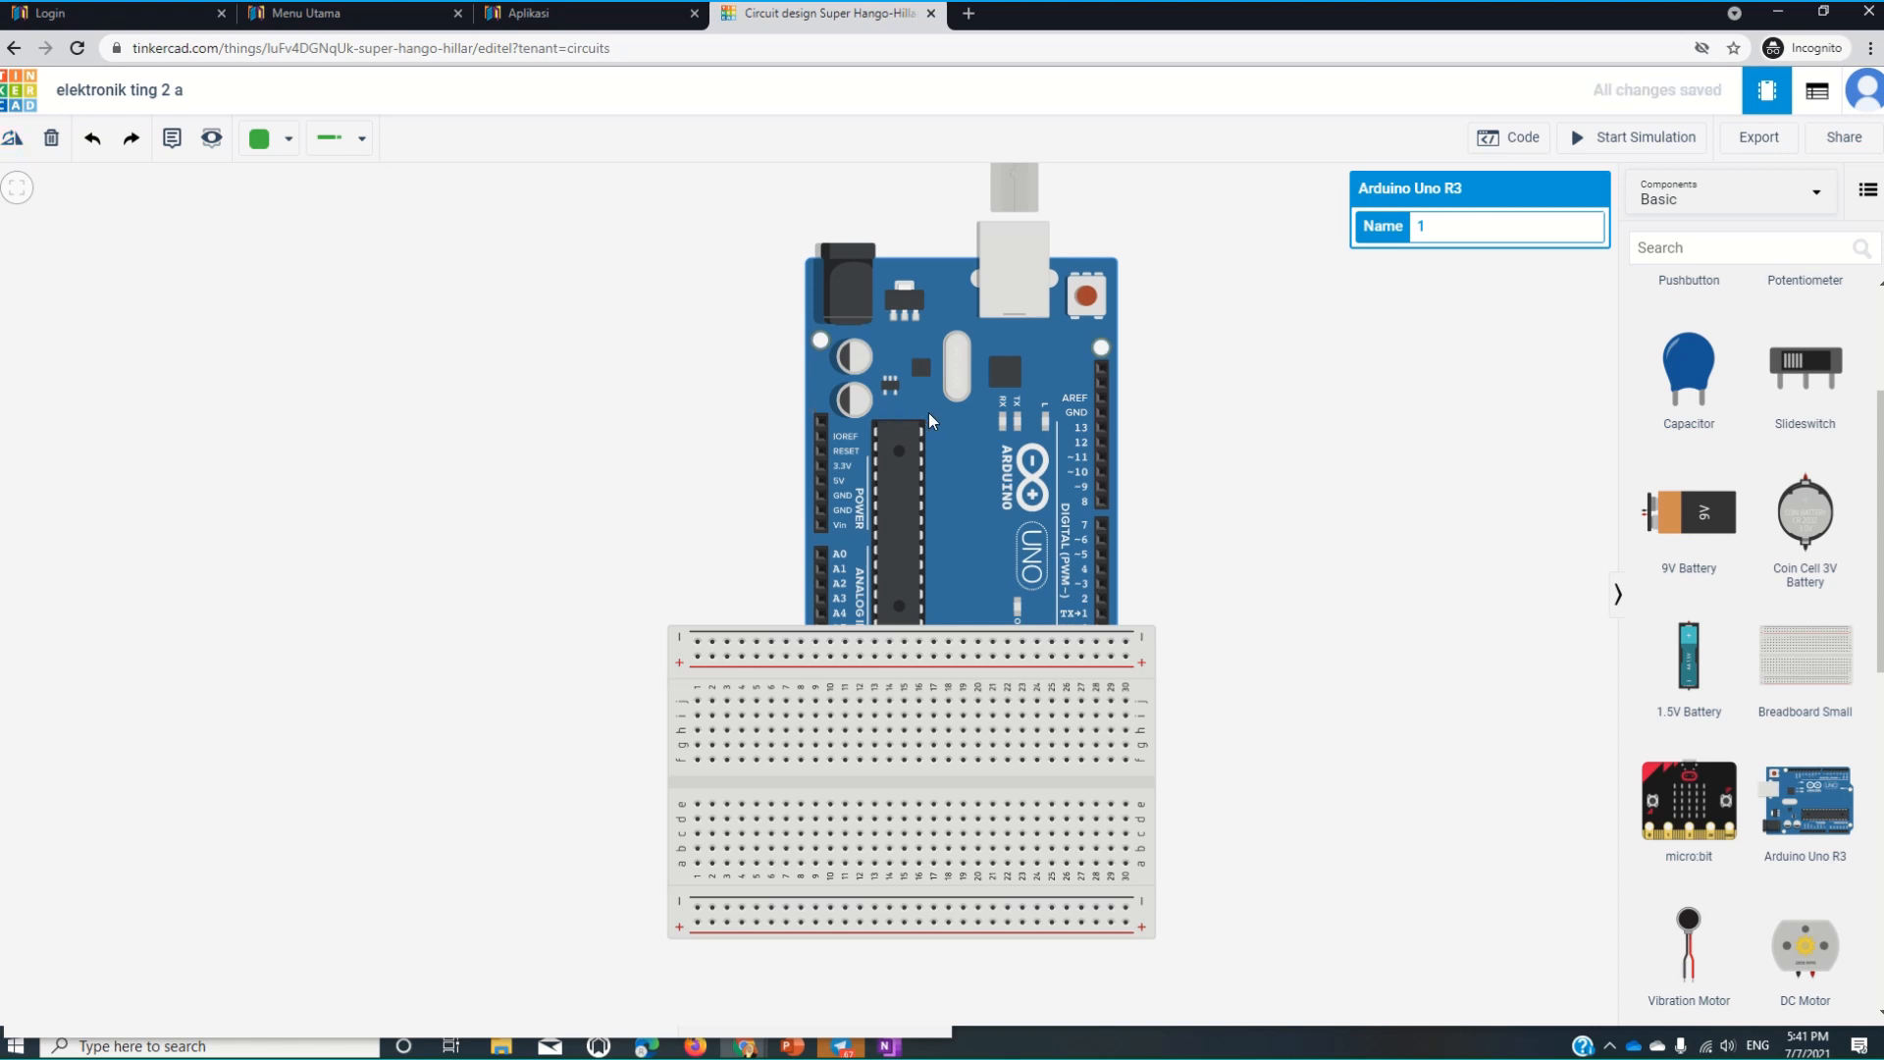
pyautogui.moveTo(944, 423); pyautogui.dragTo(479, 657)
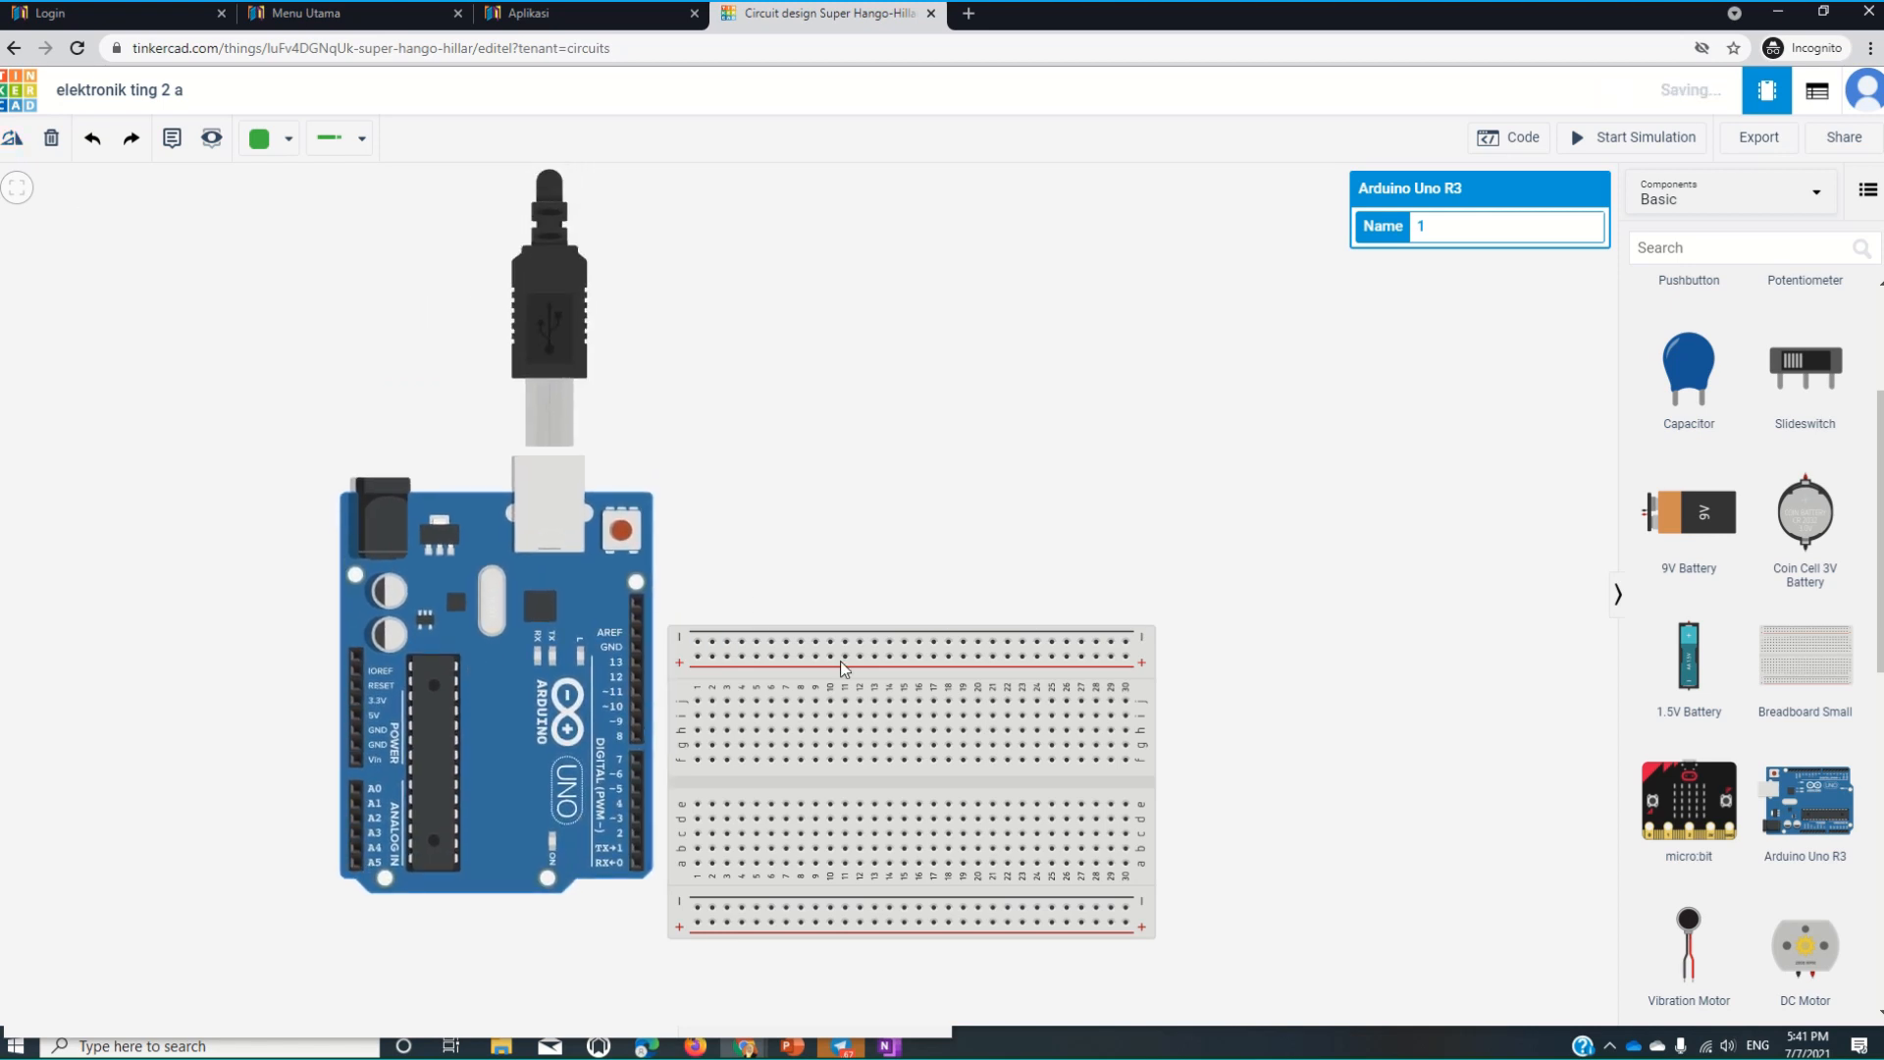
# Rotate the small breadboard 90 degrees clockwise and arrange it upright just right of the Arduino Uno R3, with a small gap between them.
pyautogui.click(950, 786)
pyautogui.click(10, 140)
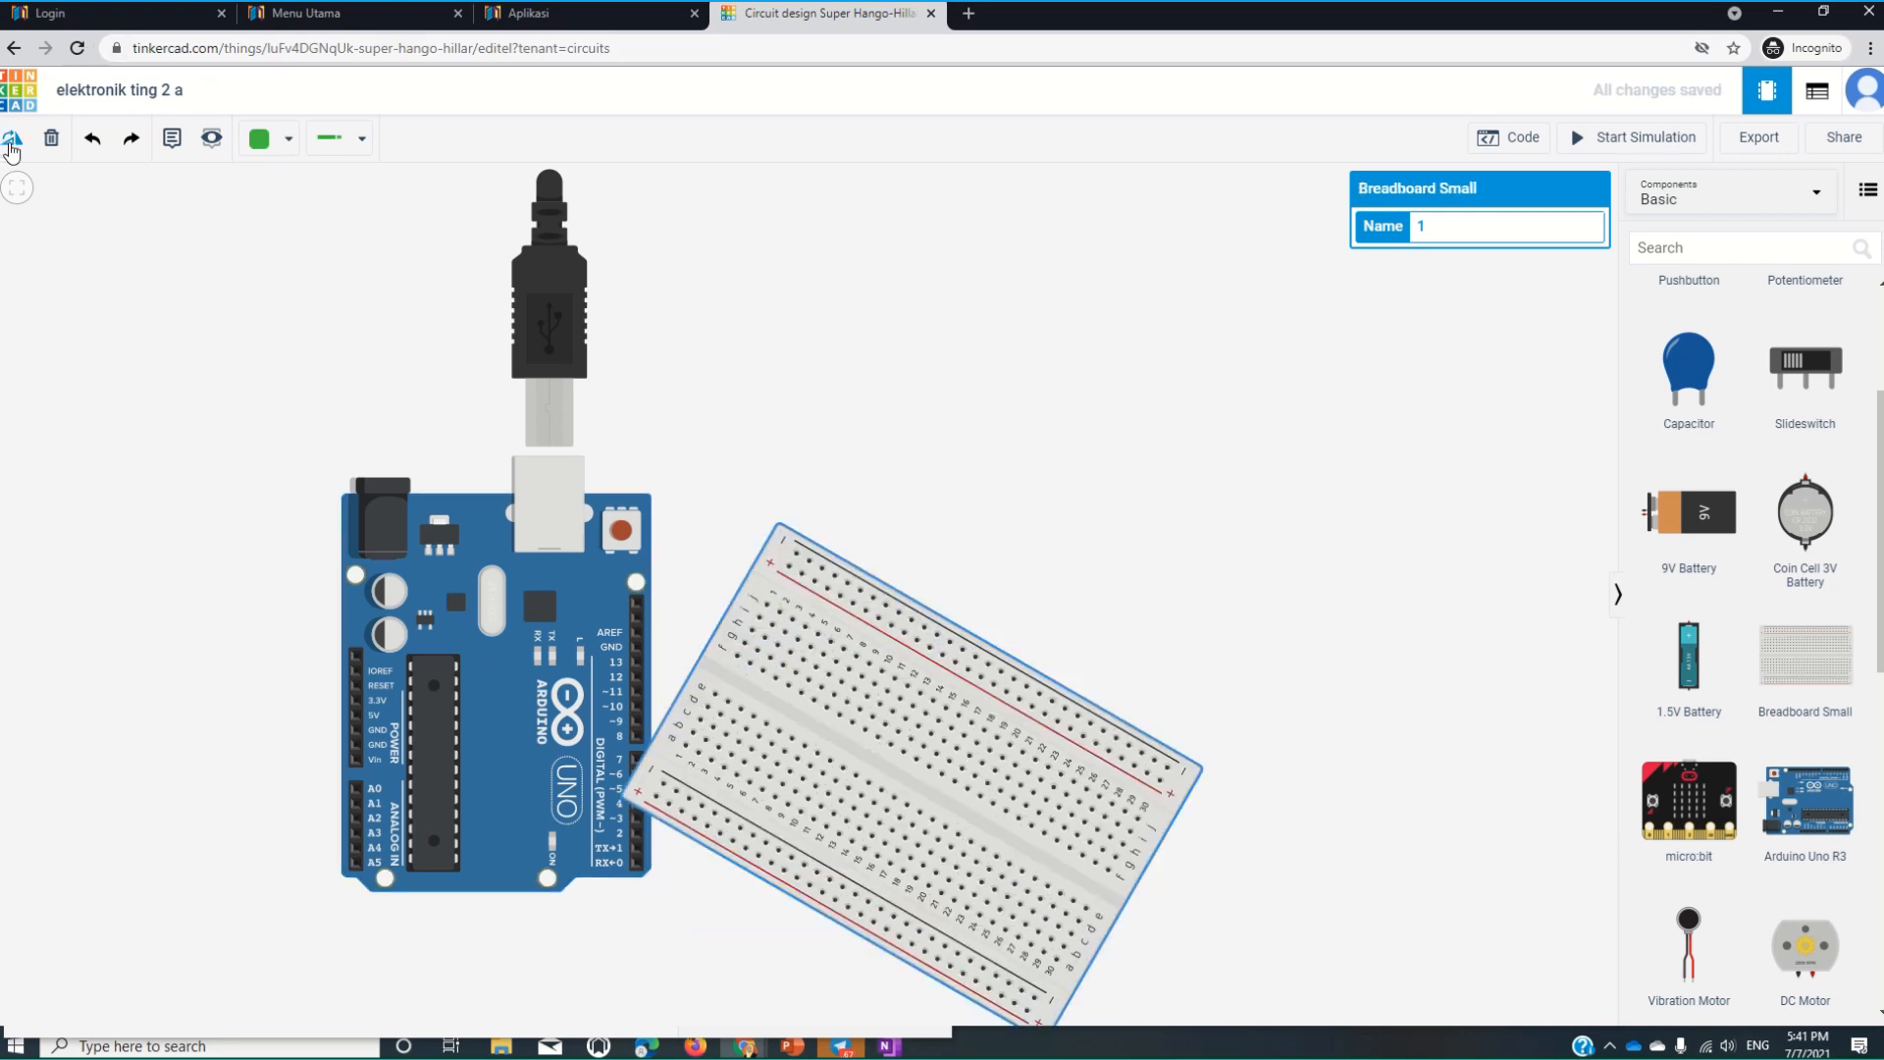
pyautogui.click(10, 141)
pyautogui.click(10, 140)
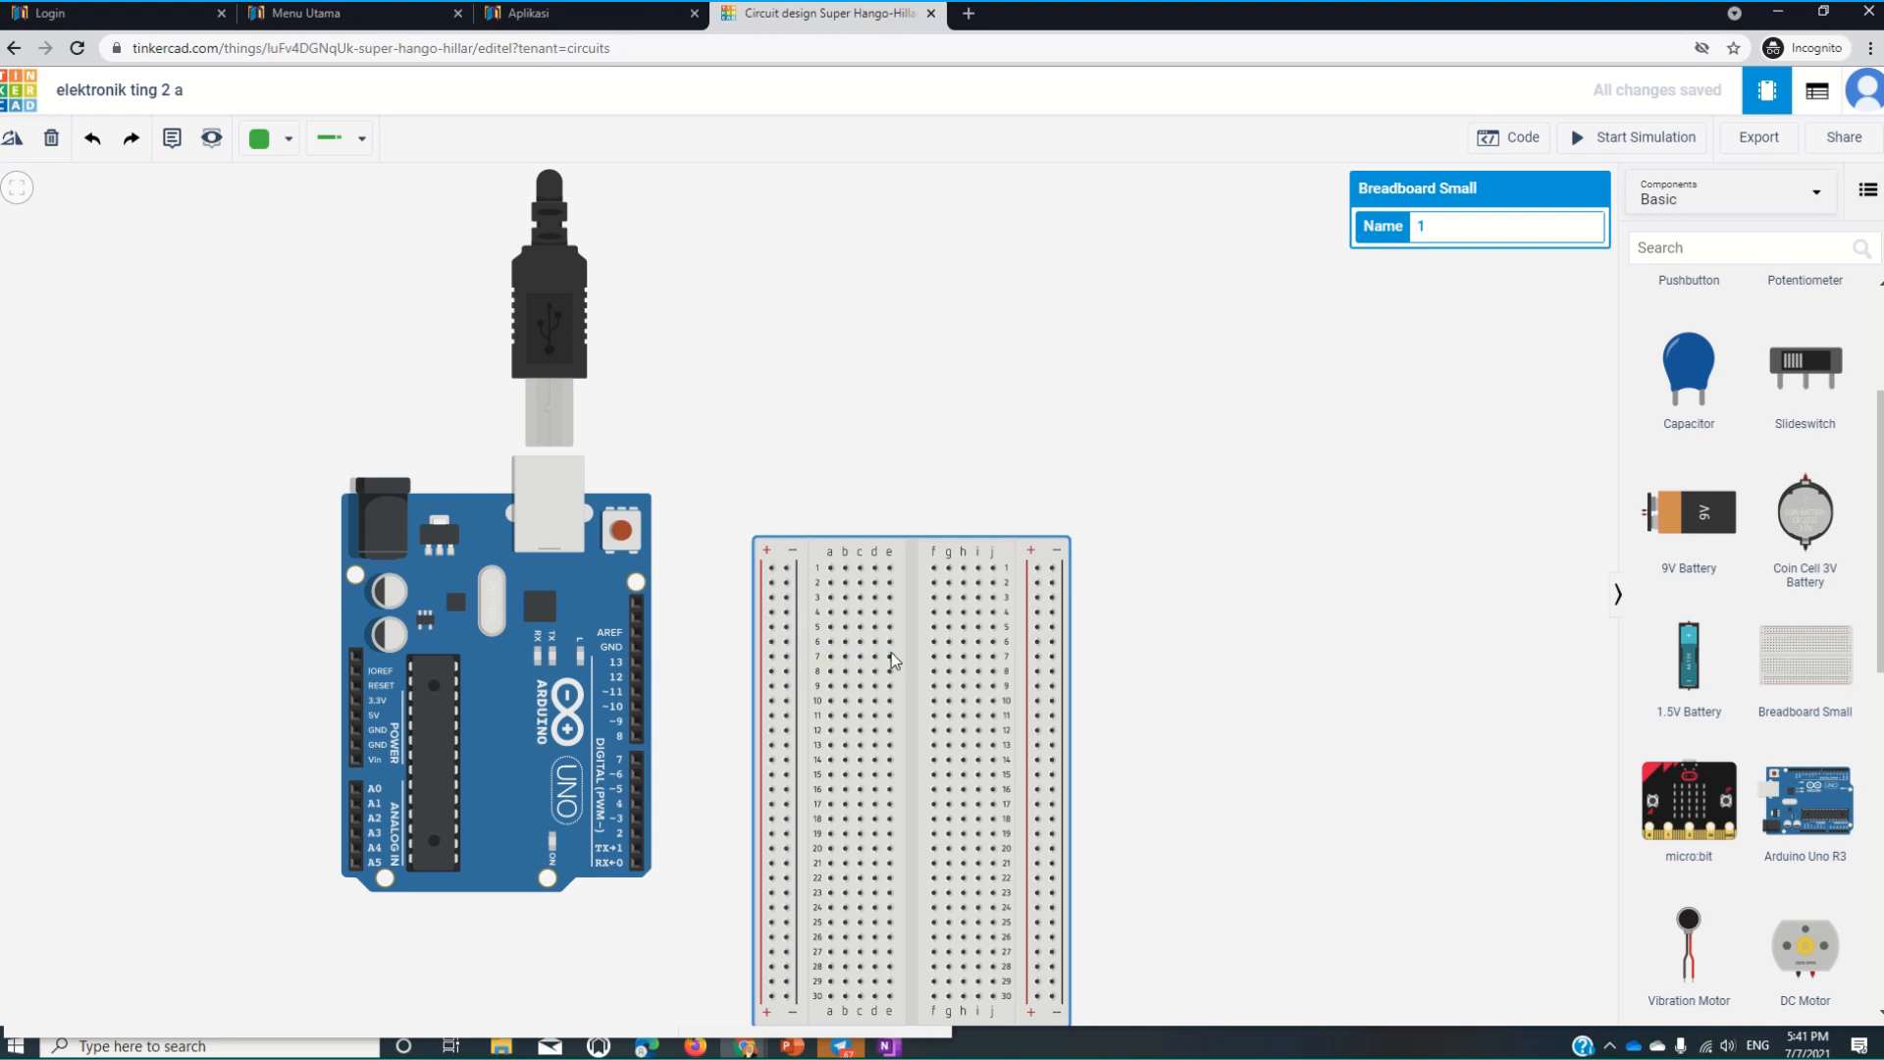
pyautogui.moveTo(912, 651); pyautogui.dragTo(1046, 505)
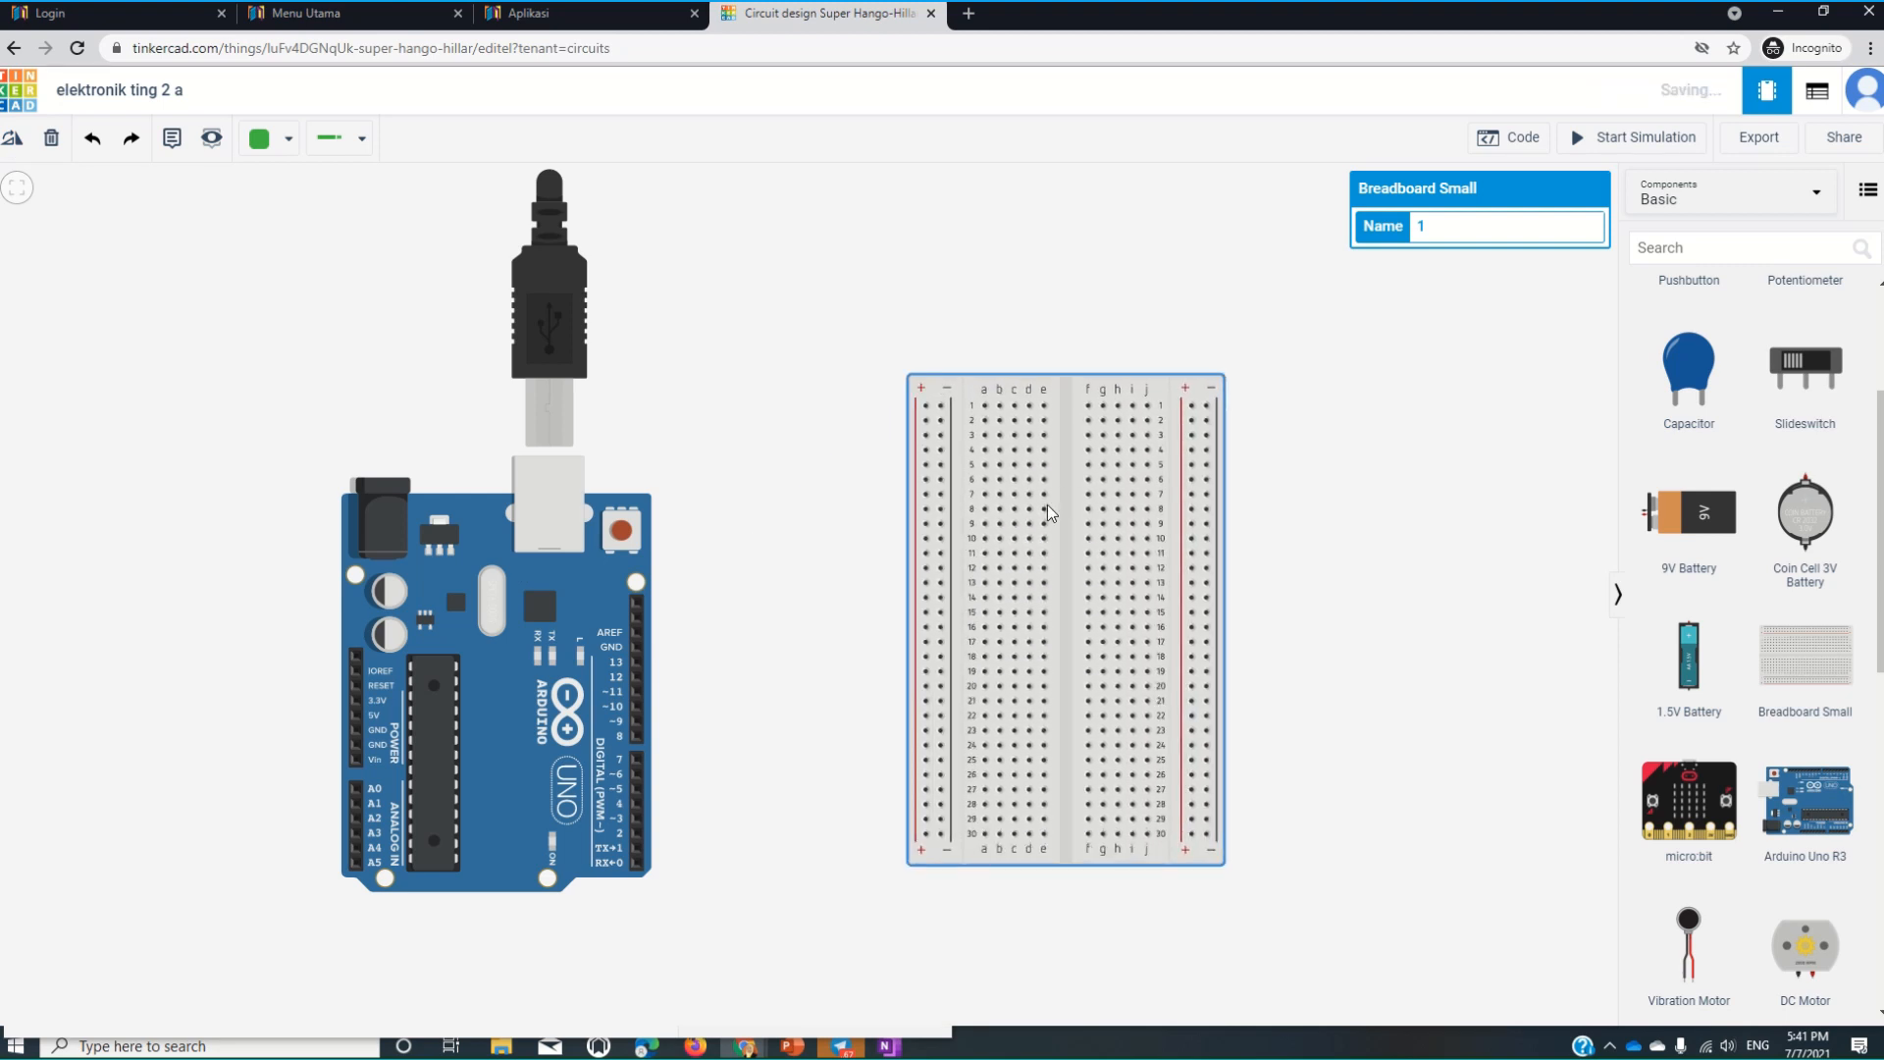
pyautogui.moveTo(602, 567); pyautogui.dragTo(785, 439)
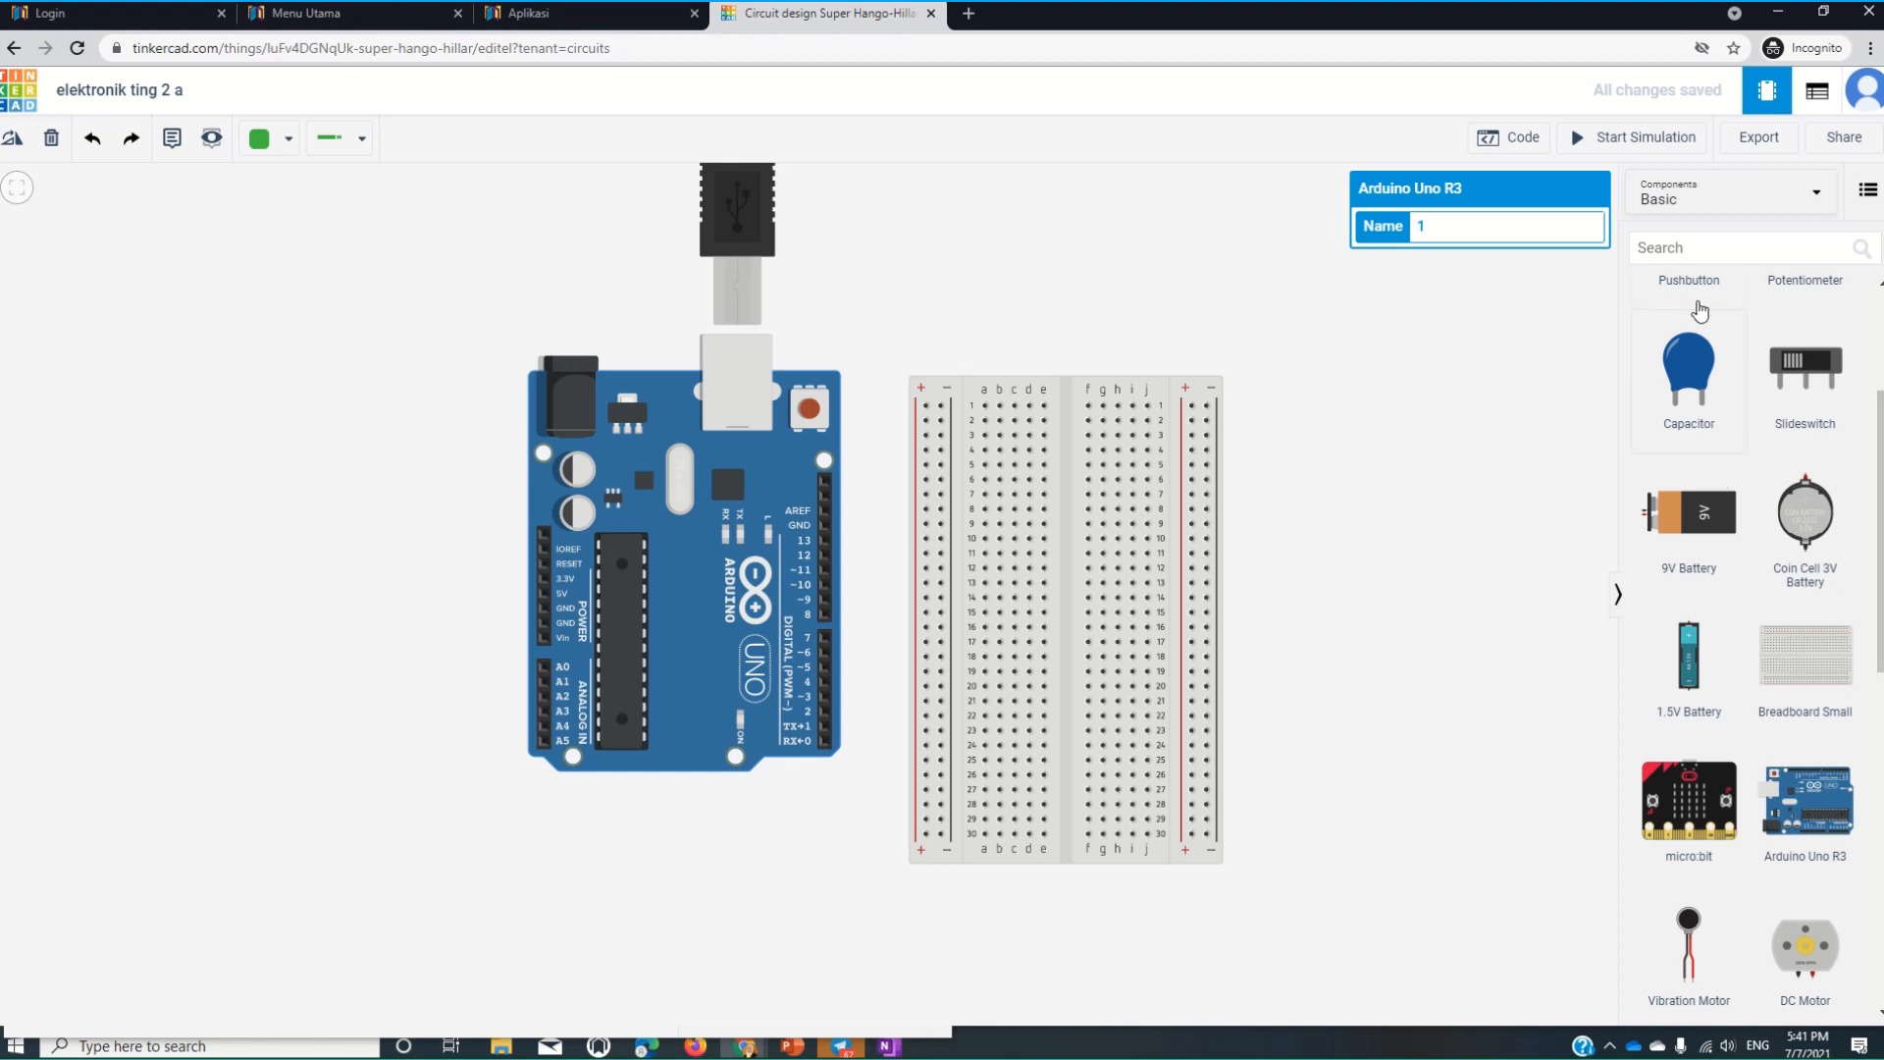
# Place a red LED on the breadboard's f–j side around row 7 and rotate it 90 degrees clockwise.
pyautogui.scroll(-4, 1754, 430)
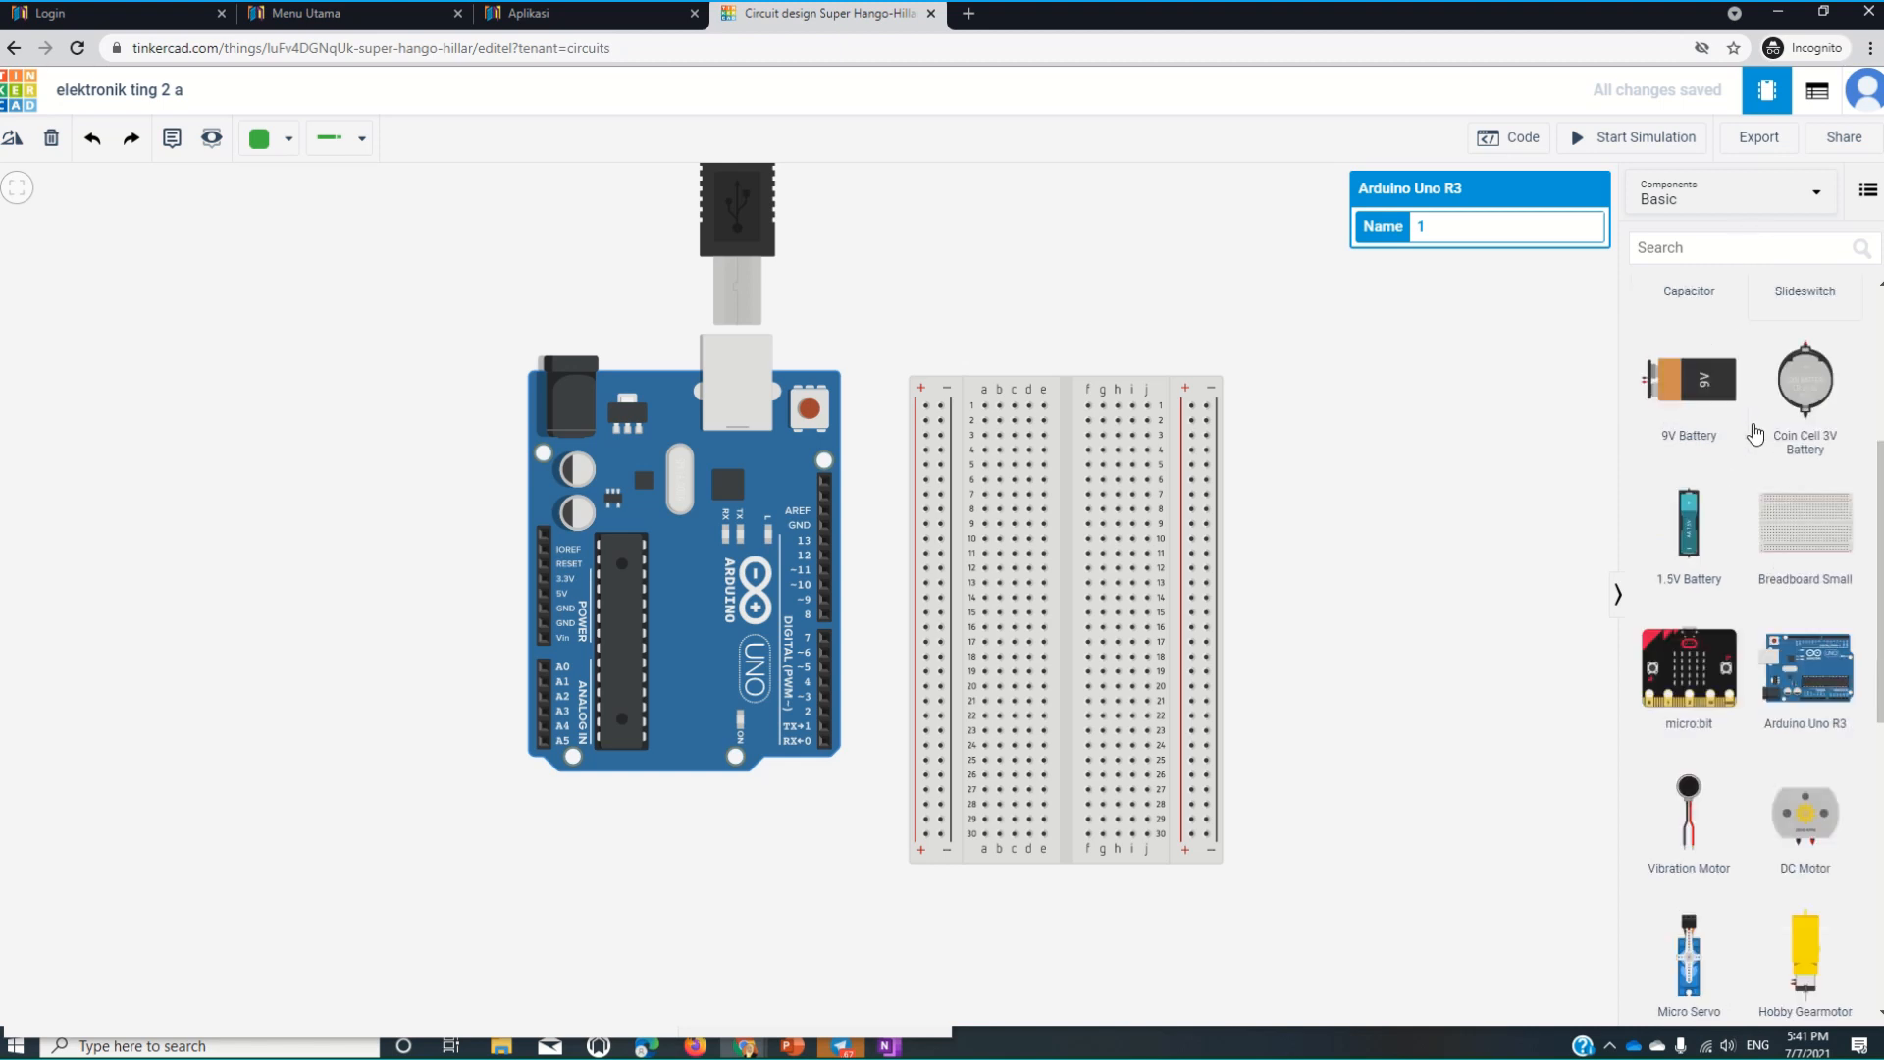
pyautogui.scroll(-4, 1753, 430)
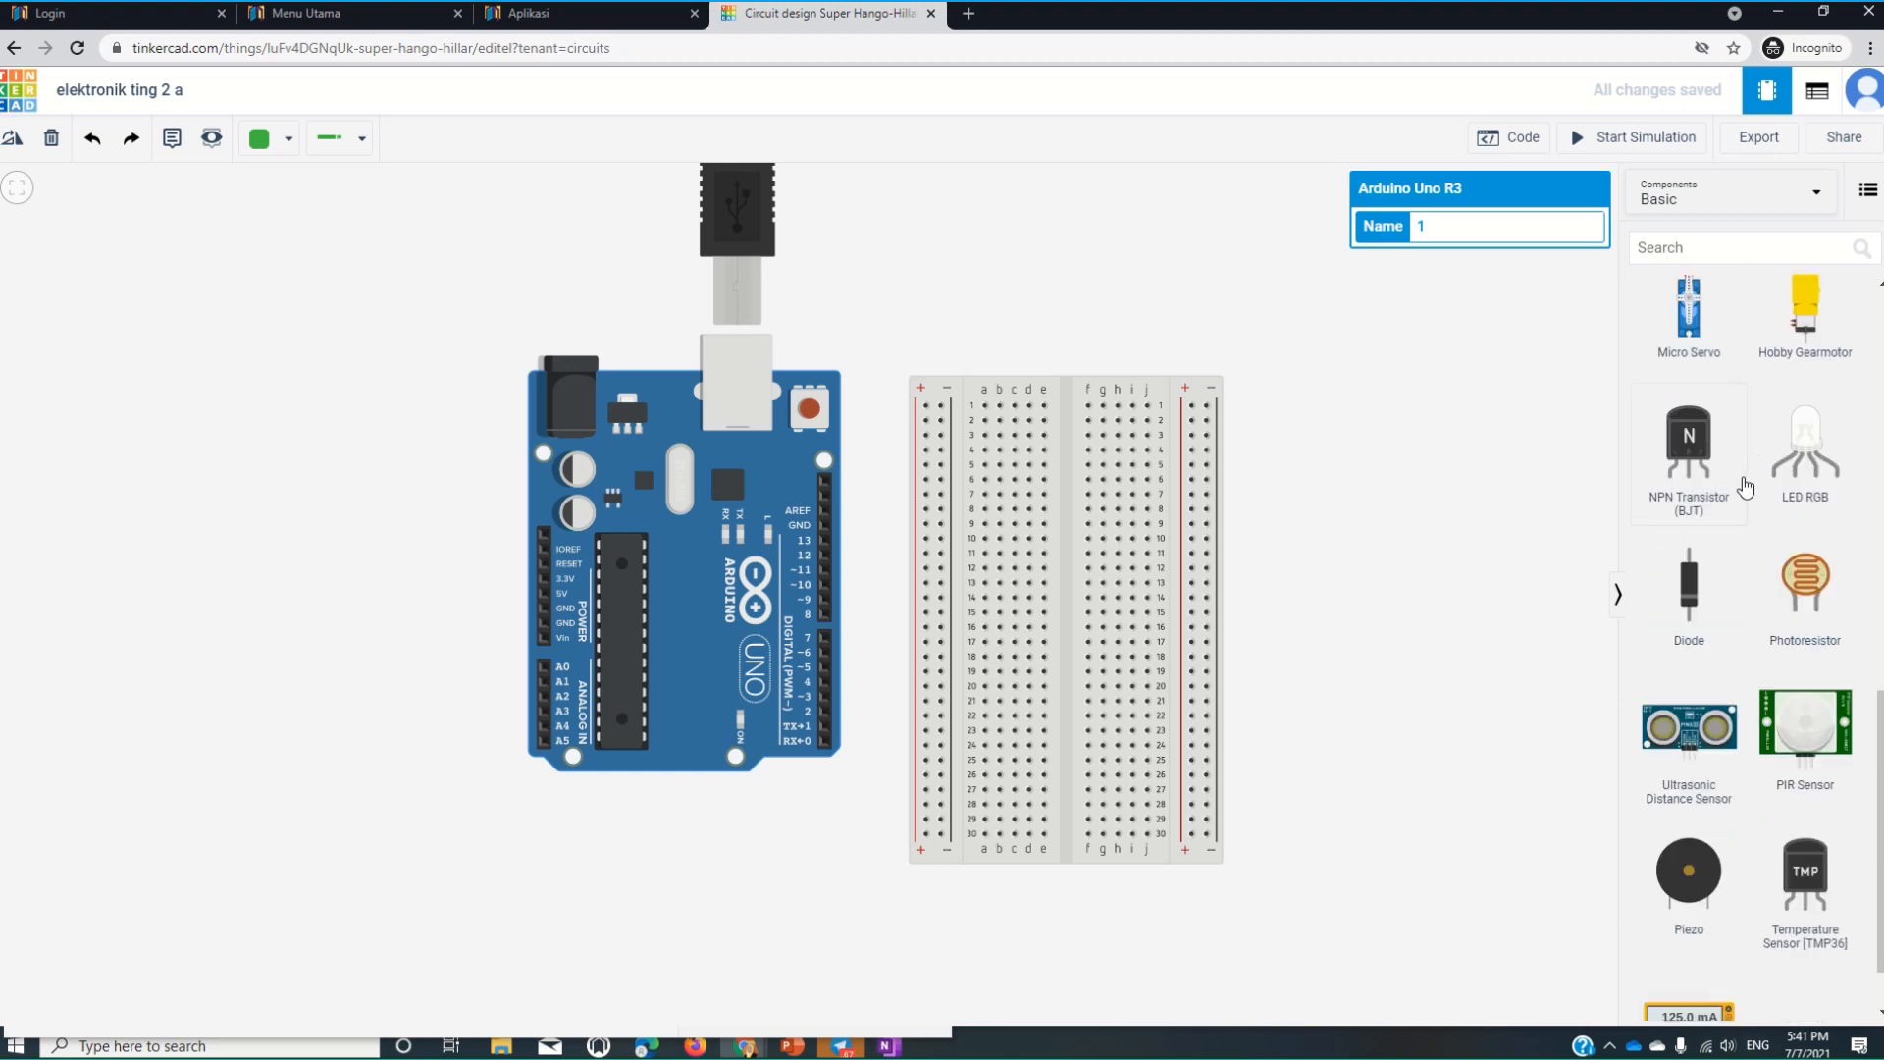
pyautogui.scroll(3, 1744, 485)
pyautogui.scroll(8, 1744, 485)
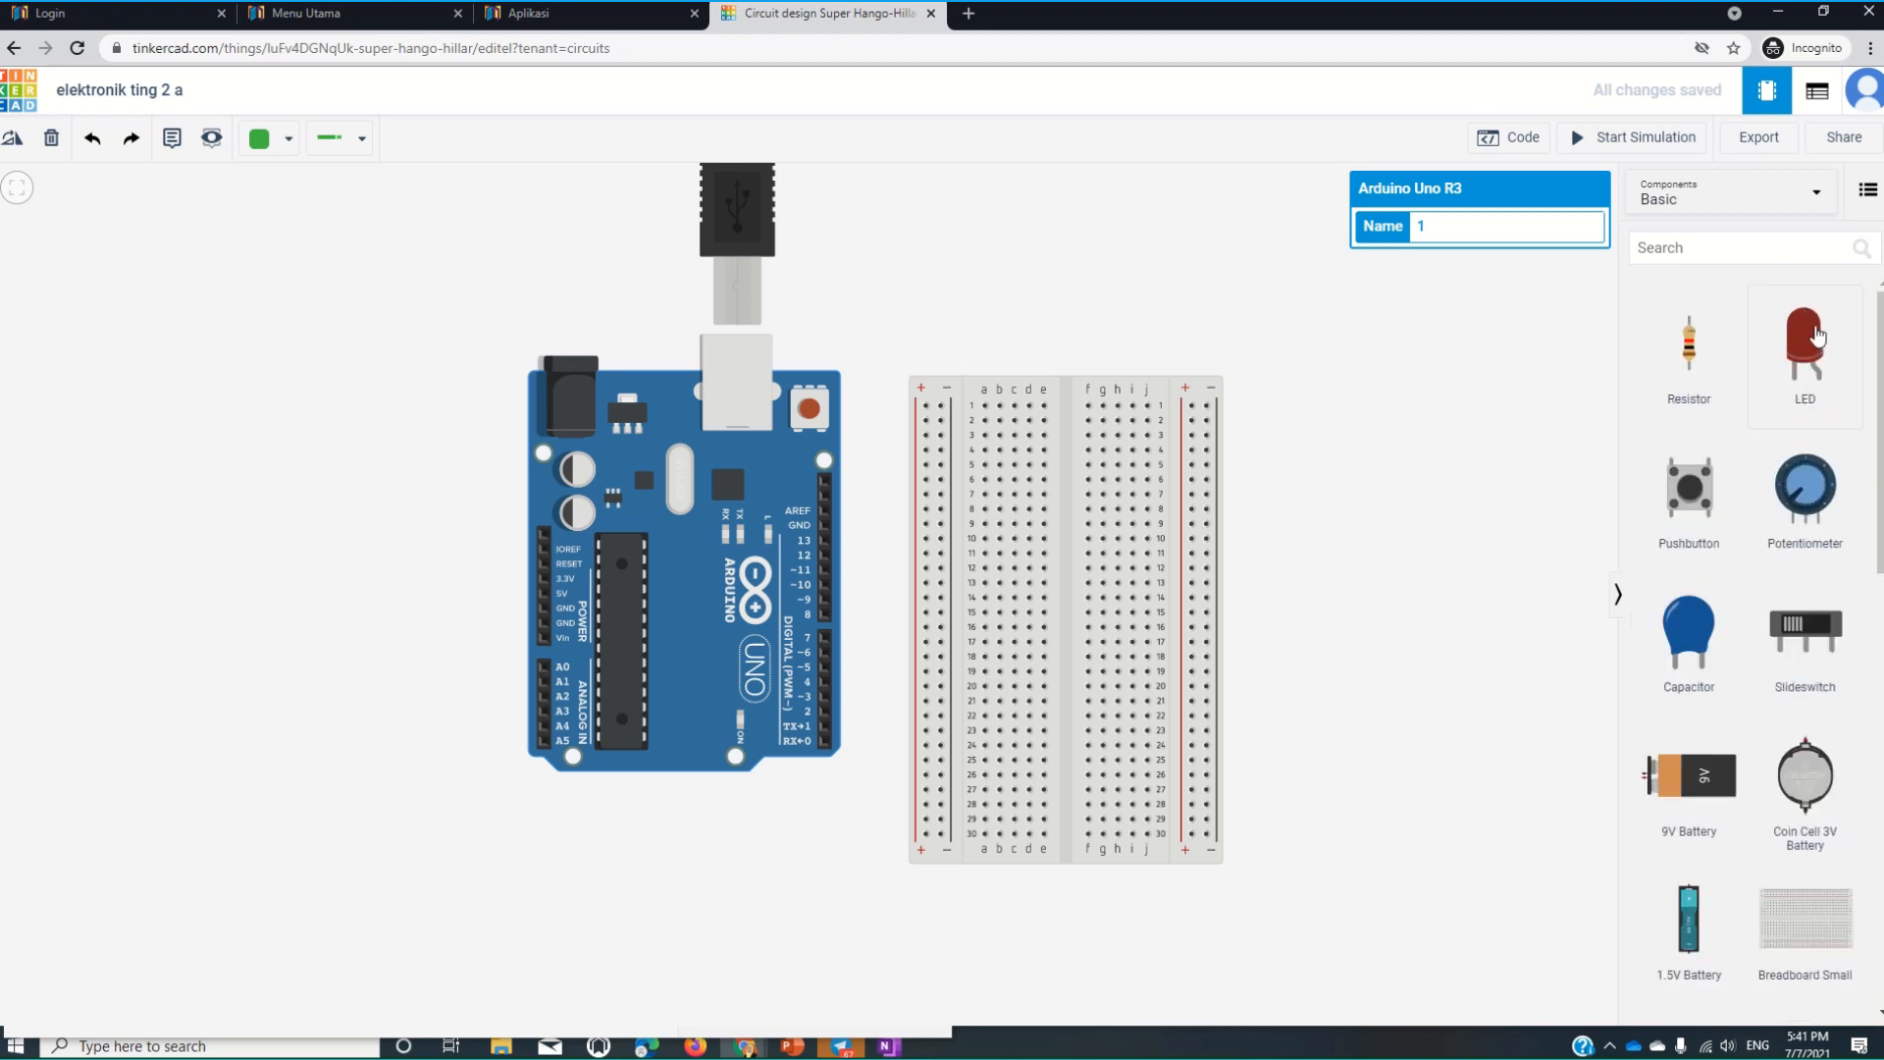
pyautogui.moveTo(1818, 337); pyautogui.dragTo(1130, 499)
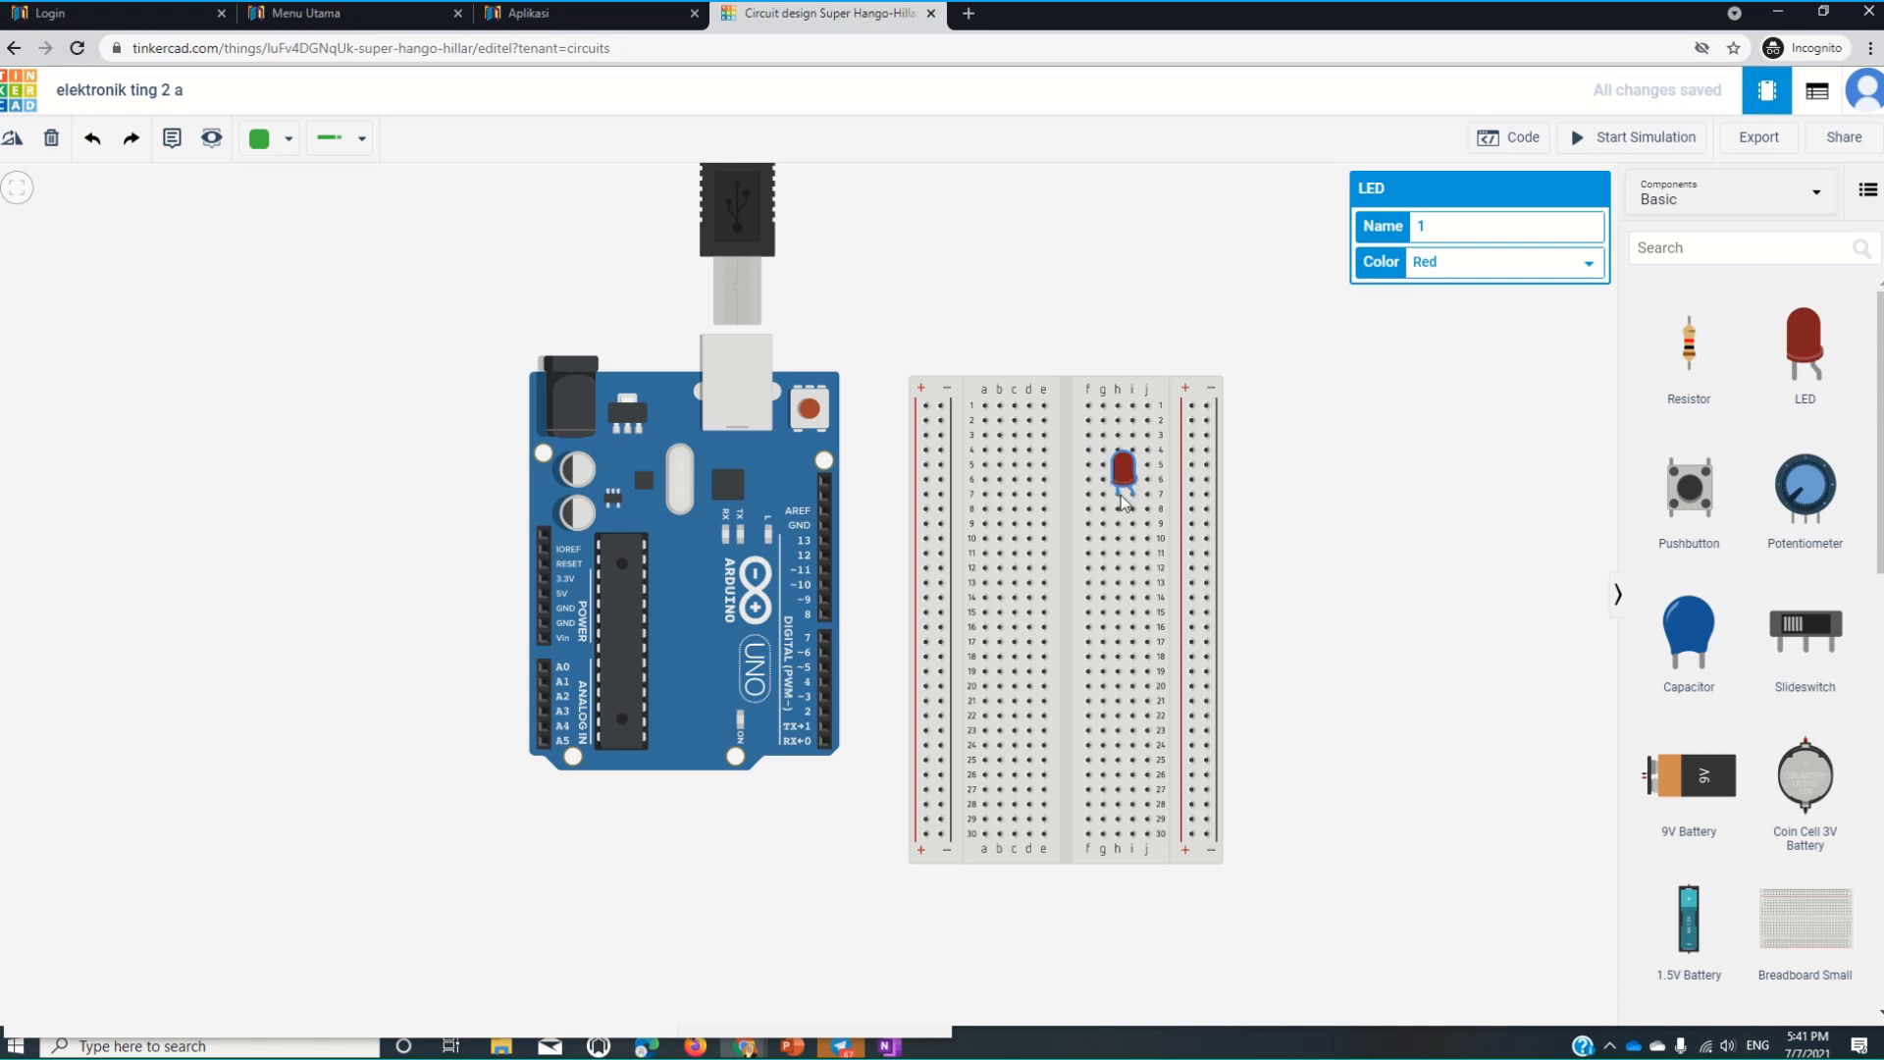
pyautogui.click(27, 147)
pyautogui.click(26, 147)
pyautogui.click(27, 147)
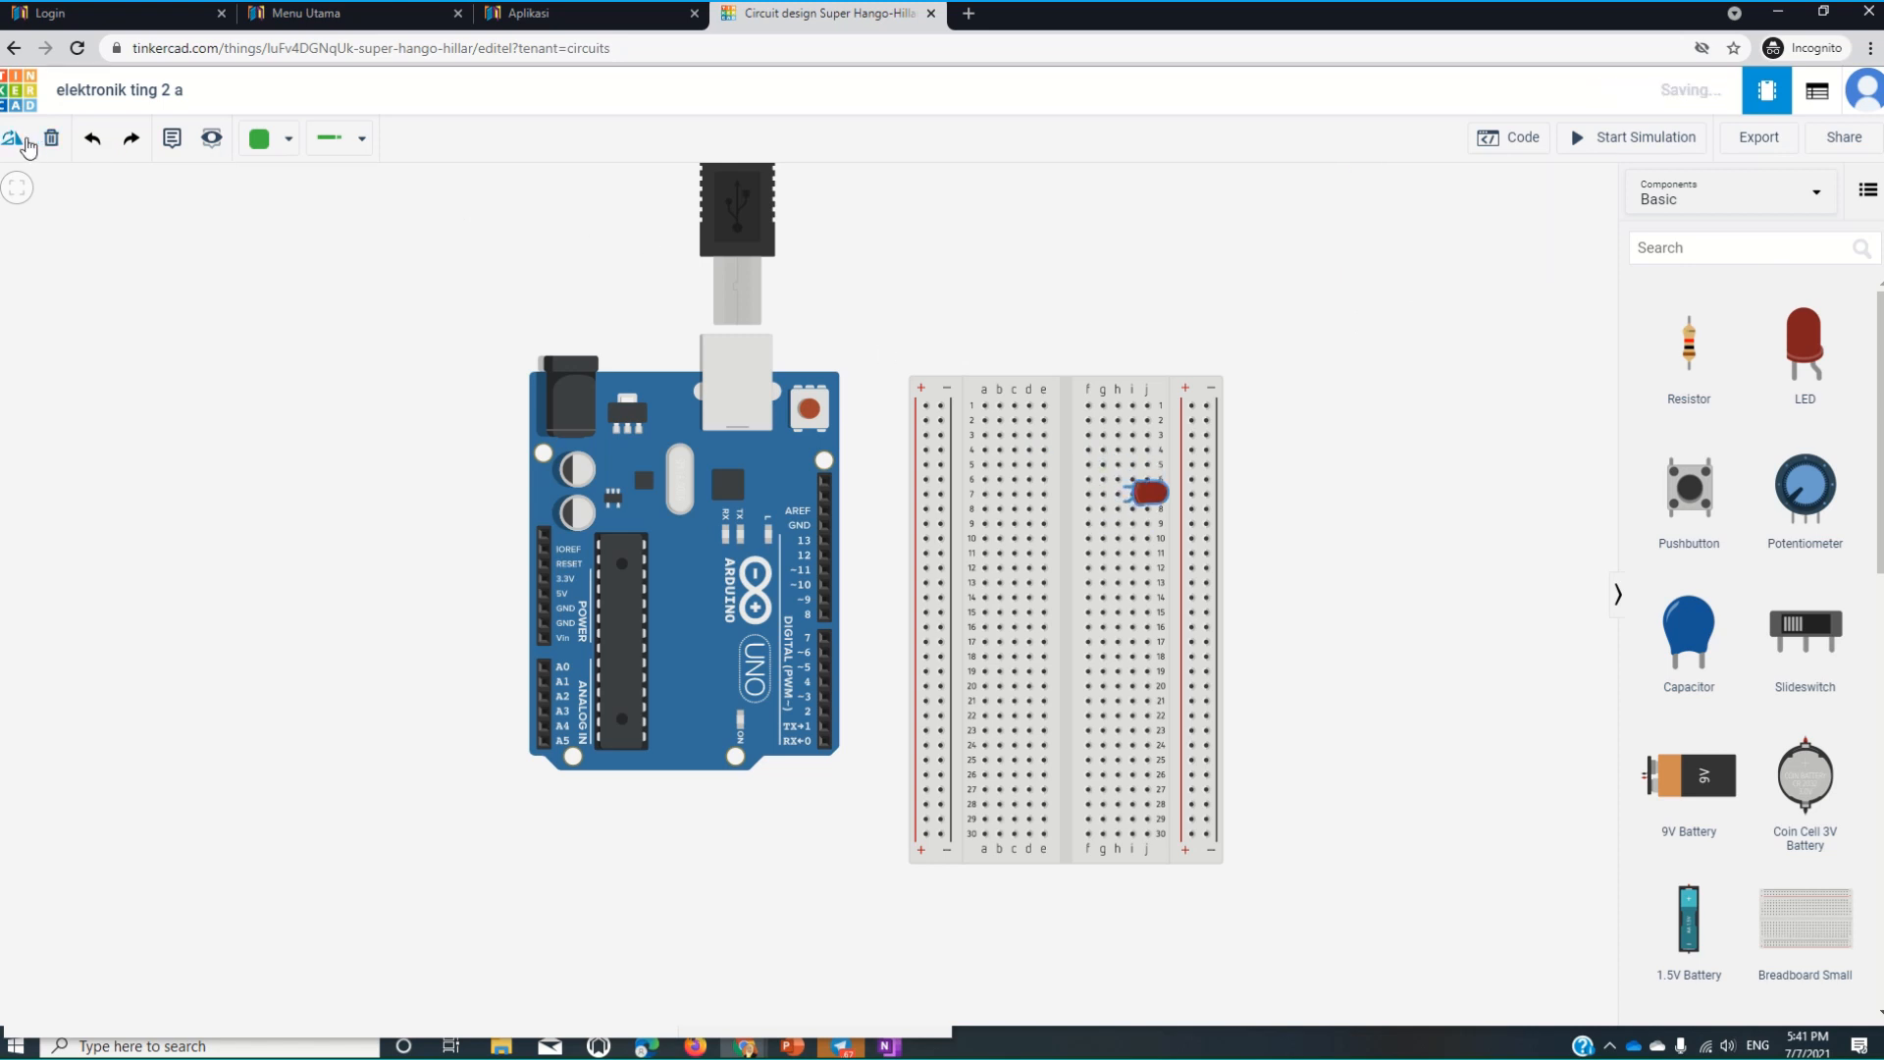
pyautogui.moveTo(1145, 498); pyautogui.dragTo(1155, 508)
# Rotate the red LED another 180 degrees so its legs point right in rows 7 and 8.
pyautogui.click(11, 143)
pyautogui.click(11, 143)
pyautogui.click(11, 143)
pyautogui.click(10, 143)
pyautogui.click(11, 143)
pyautogui.click(11, 144)
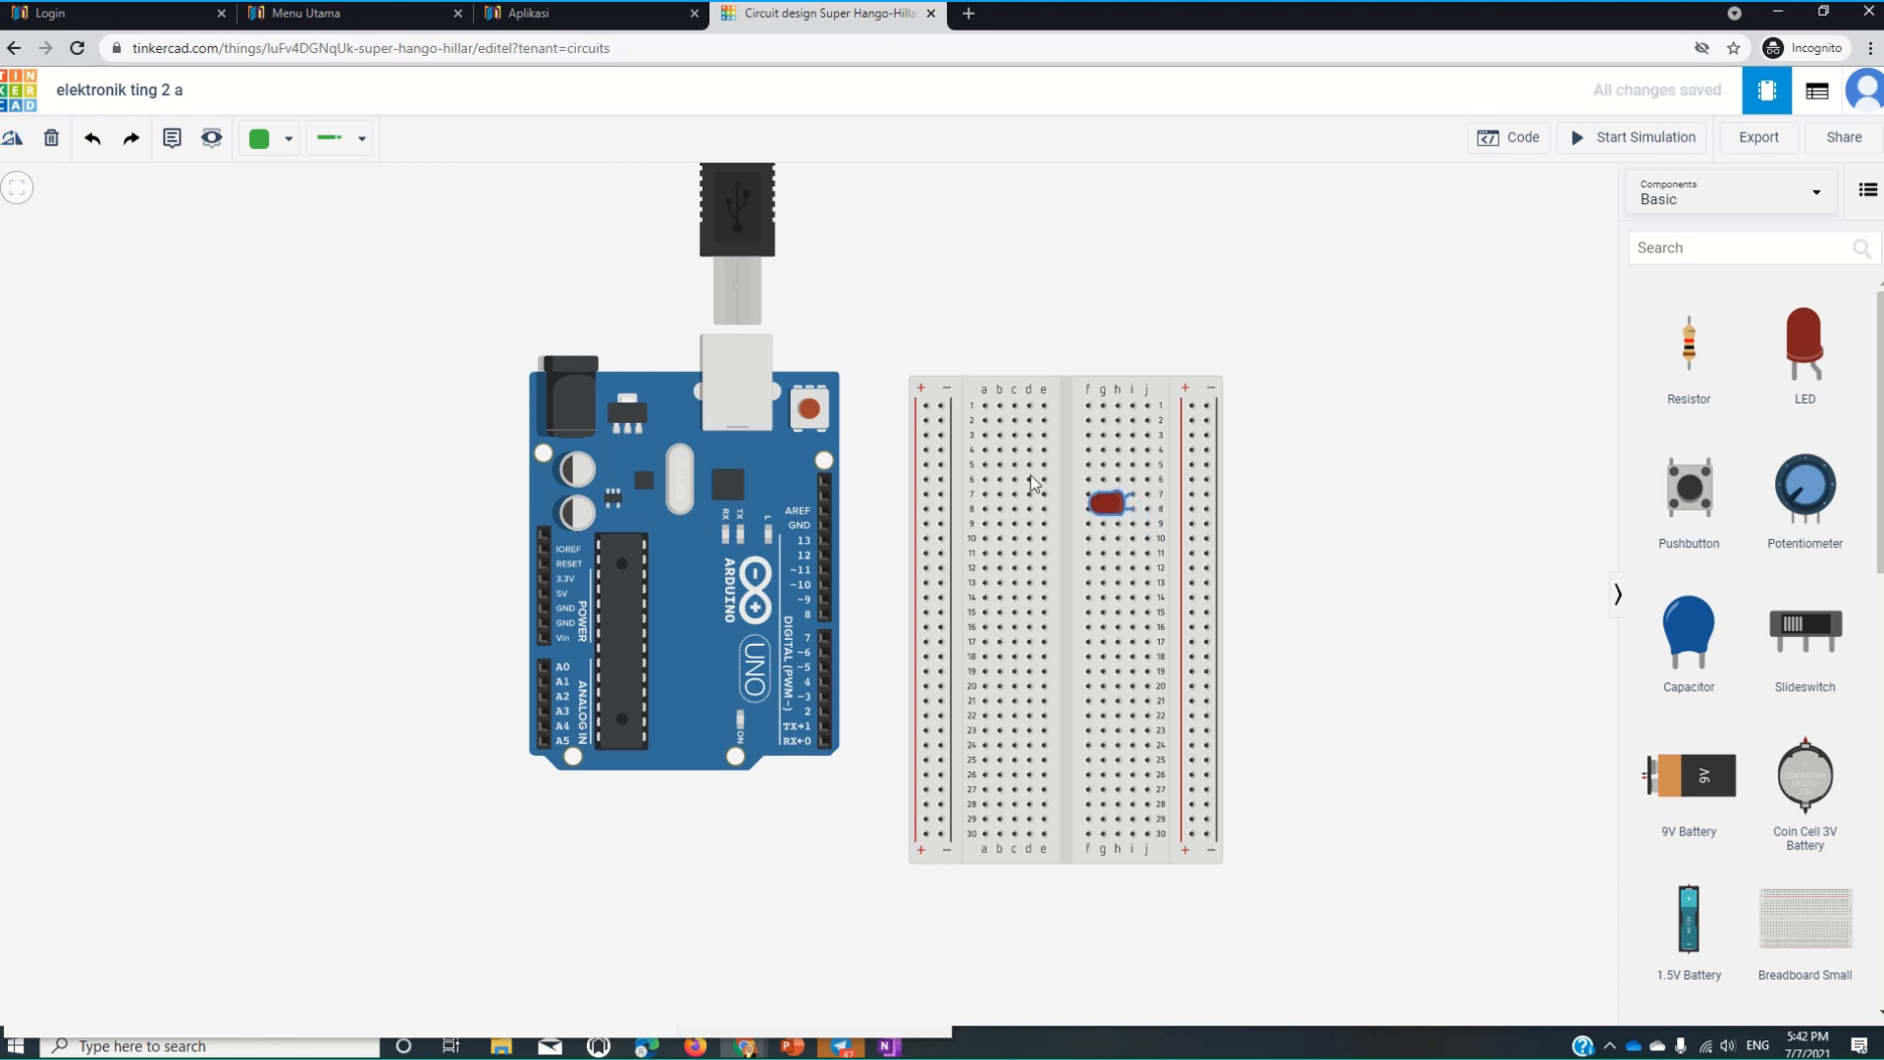
# Place a second LED to the right of the breadboard and set its color to Orange.
pyautogui.moveTo(1814, 371); pyautogui.dragTo(1334, 550)
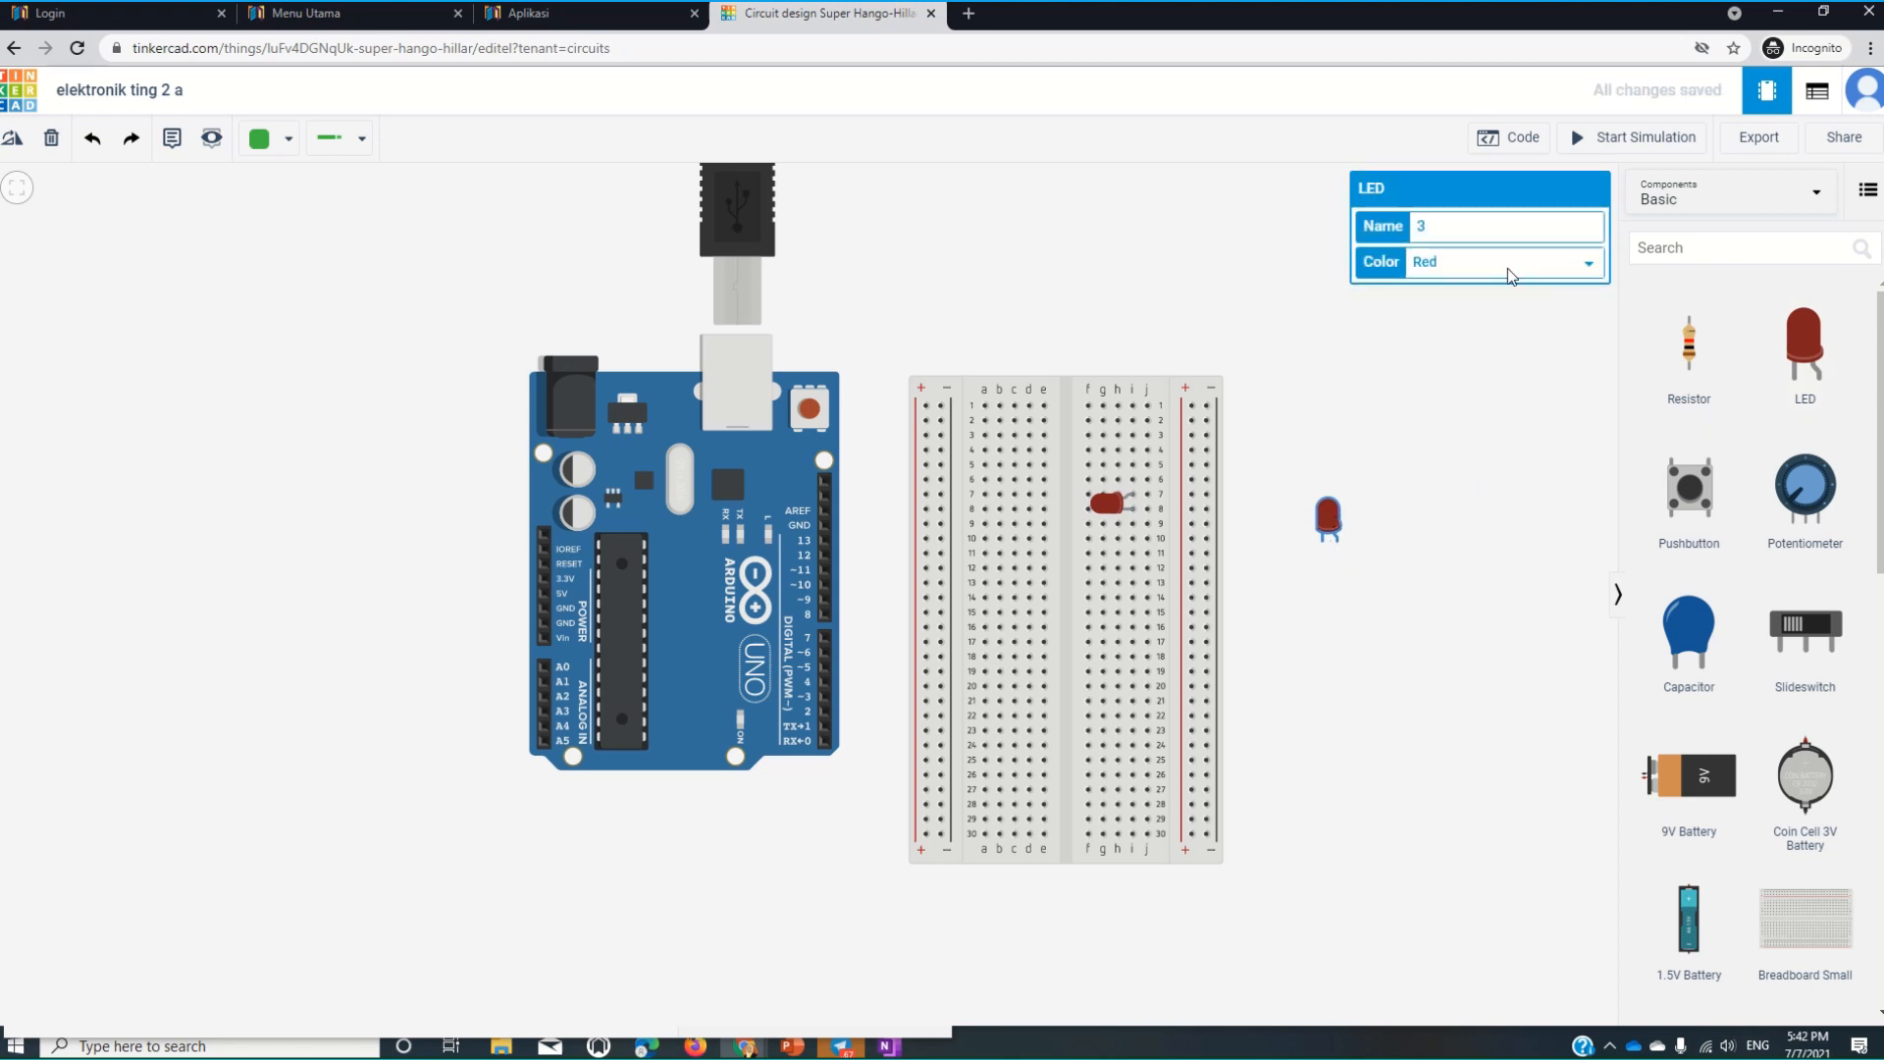
pyautogui.click(1588, 263)
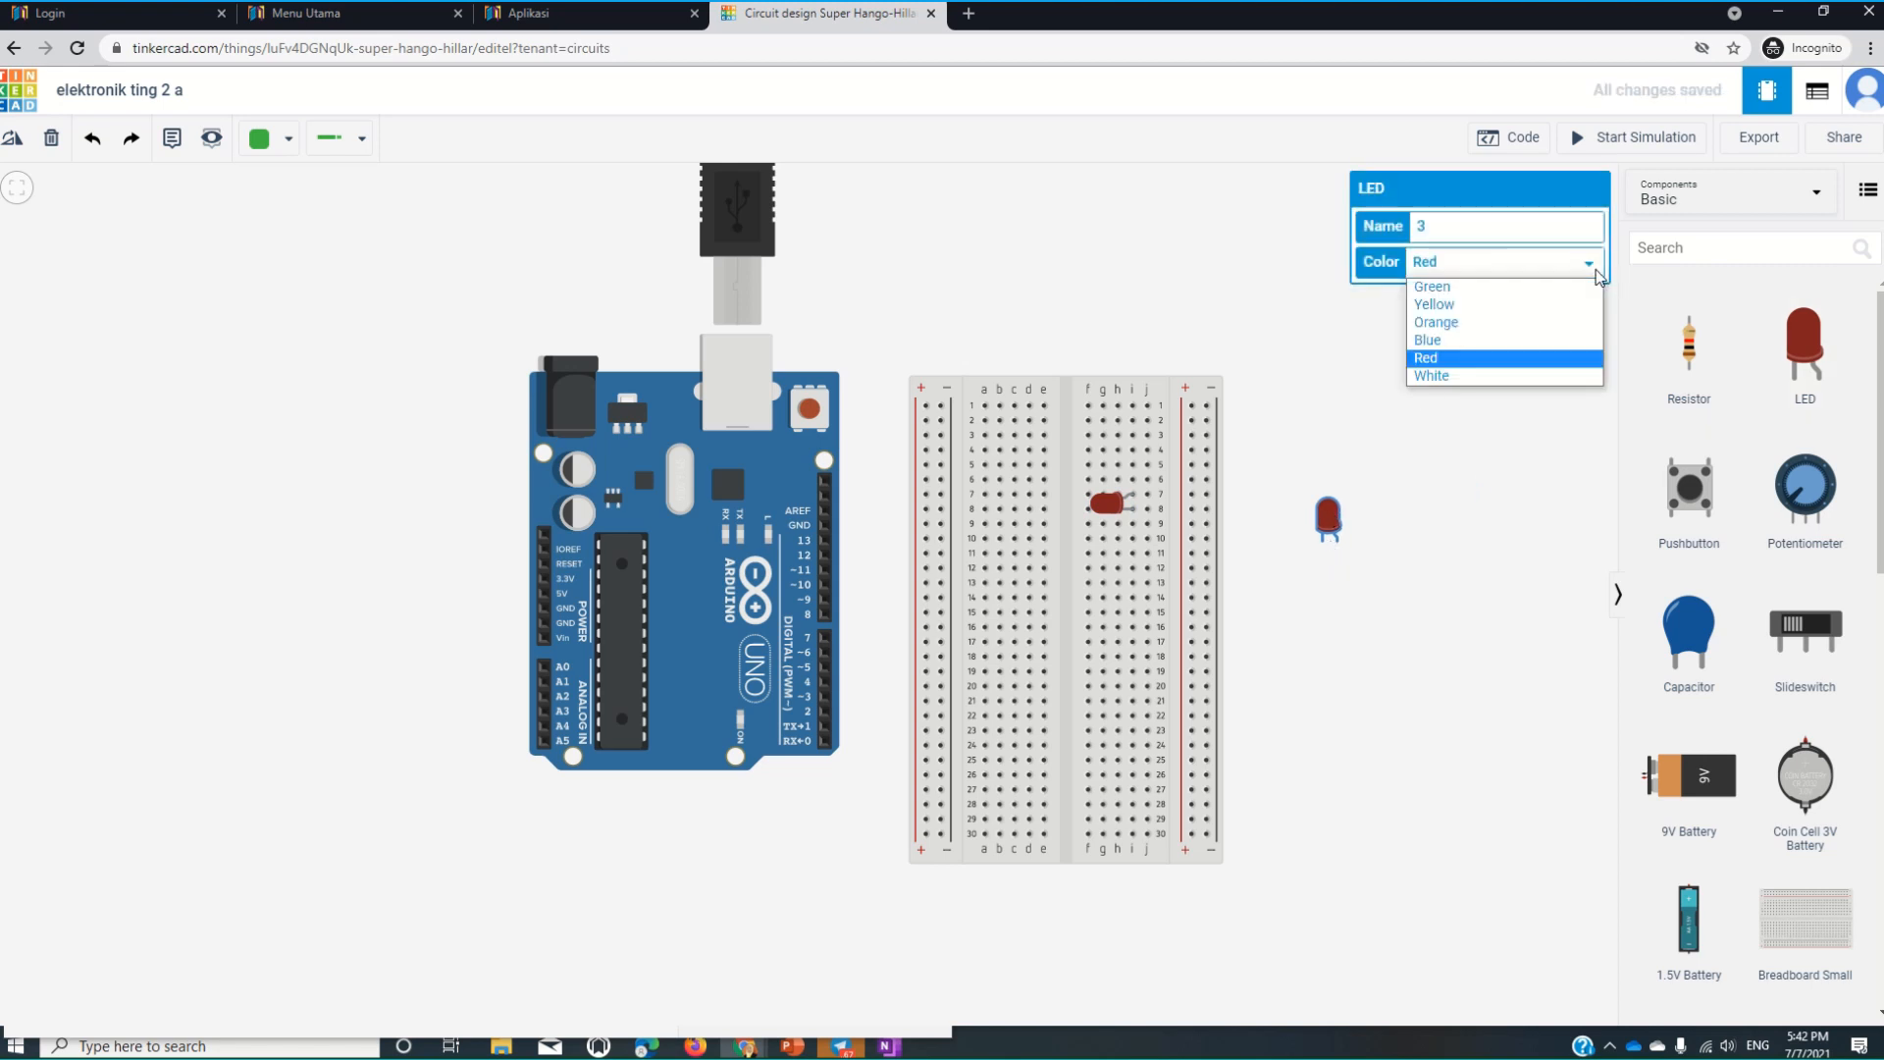
pyautogui.click(1493, 319)
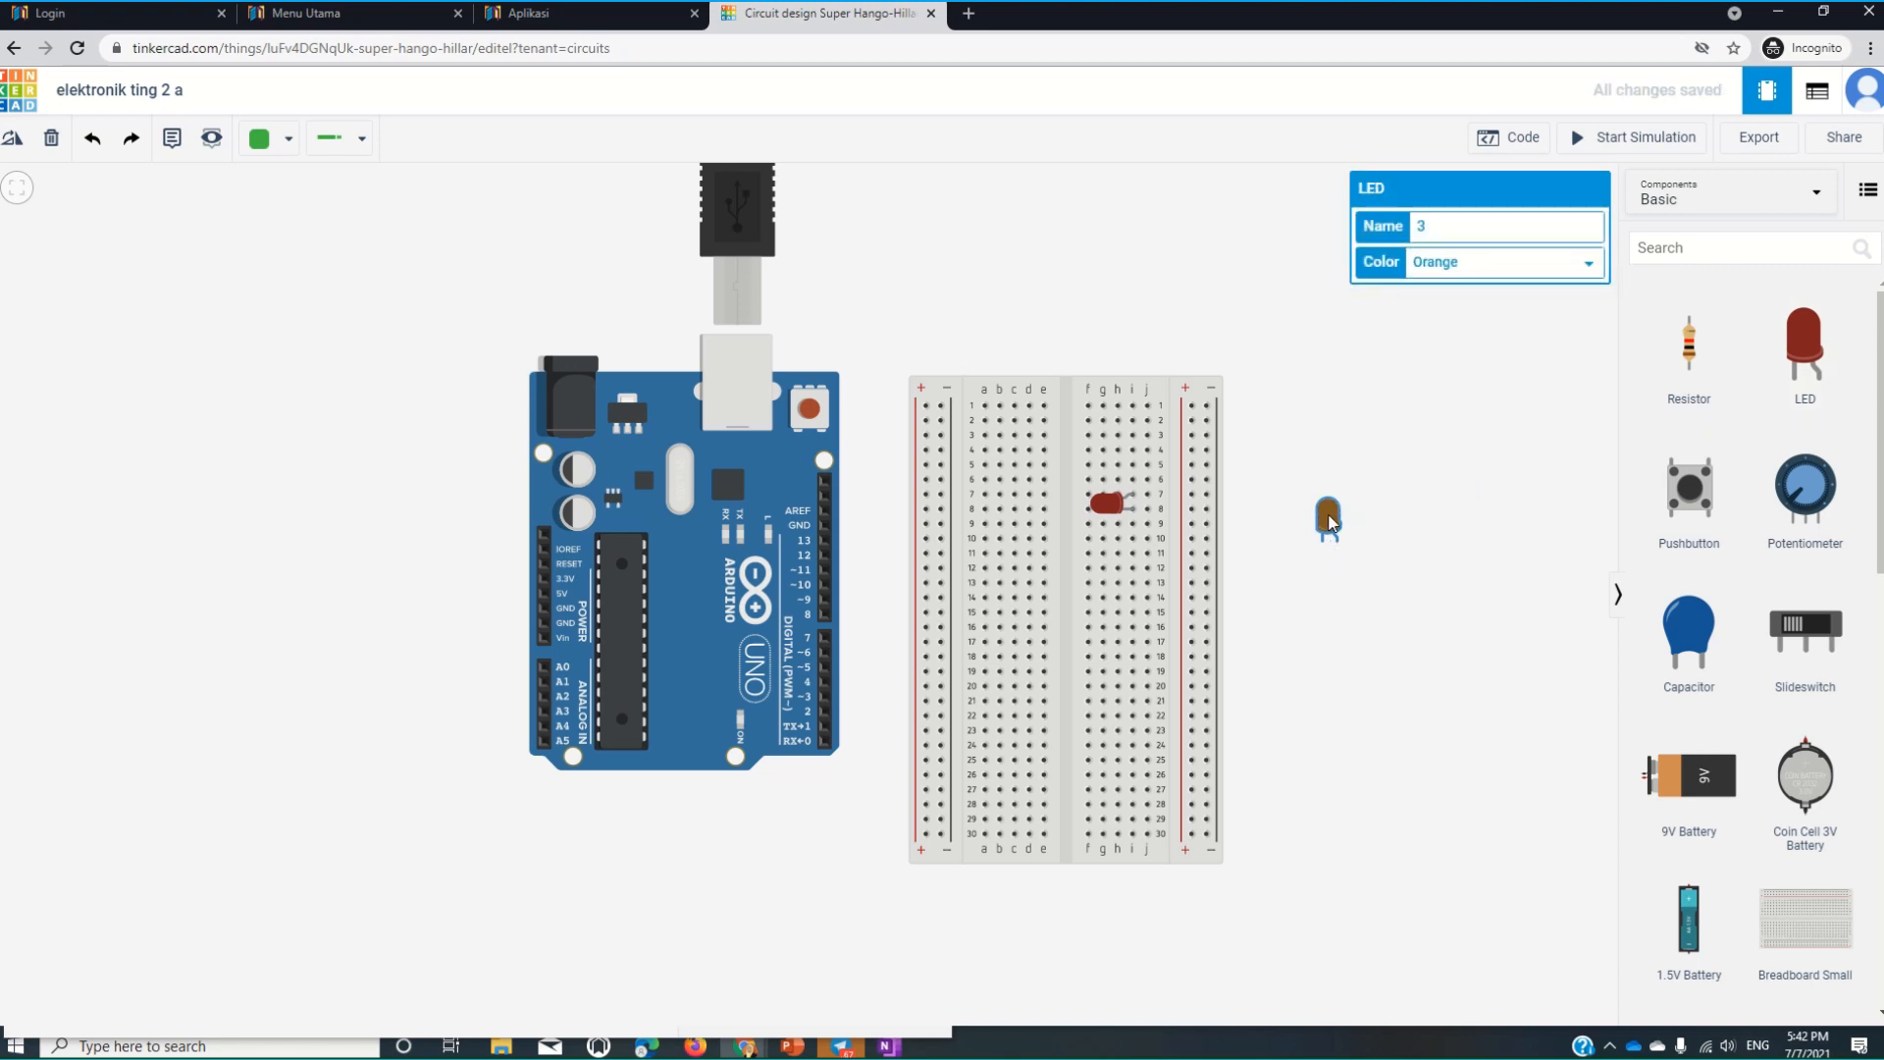
# Move the orange LED onto the breadboard below the red one, with its legs pointing right in rows 11 and 12.
pyautogui.moveTo(1329, 522); pyautogui.dragTo(1126, 549)
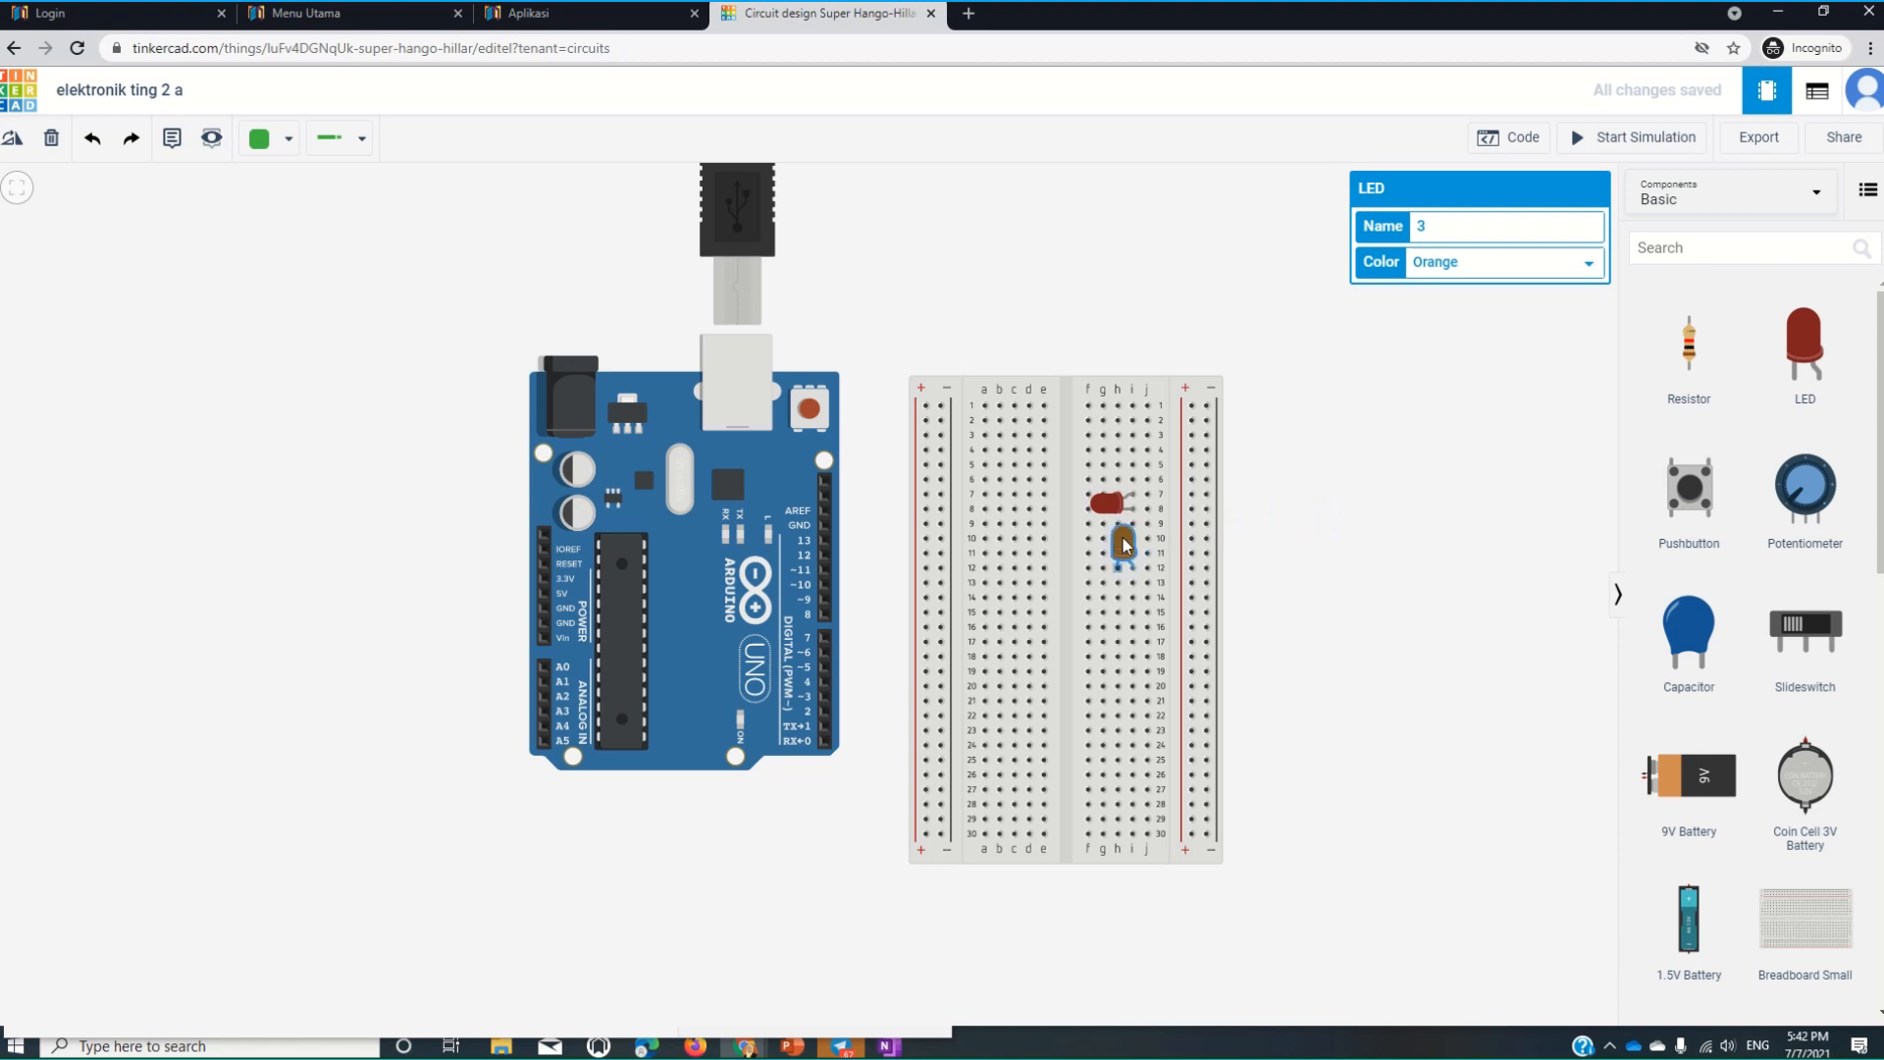
pyautogui.click(21, 143)
pyautogui.click(21, 142)
pyautogui.click(21, 143)
pyautogui.click(22, 142)
pyautogui.click(21, 142)
pyautogui.click(22, 143)
pyautogui.click(22, 142)
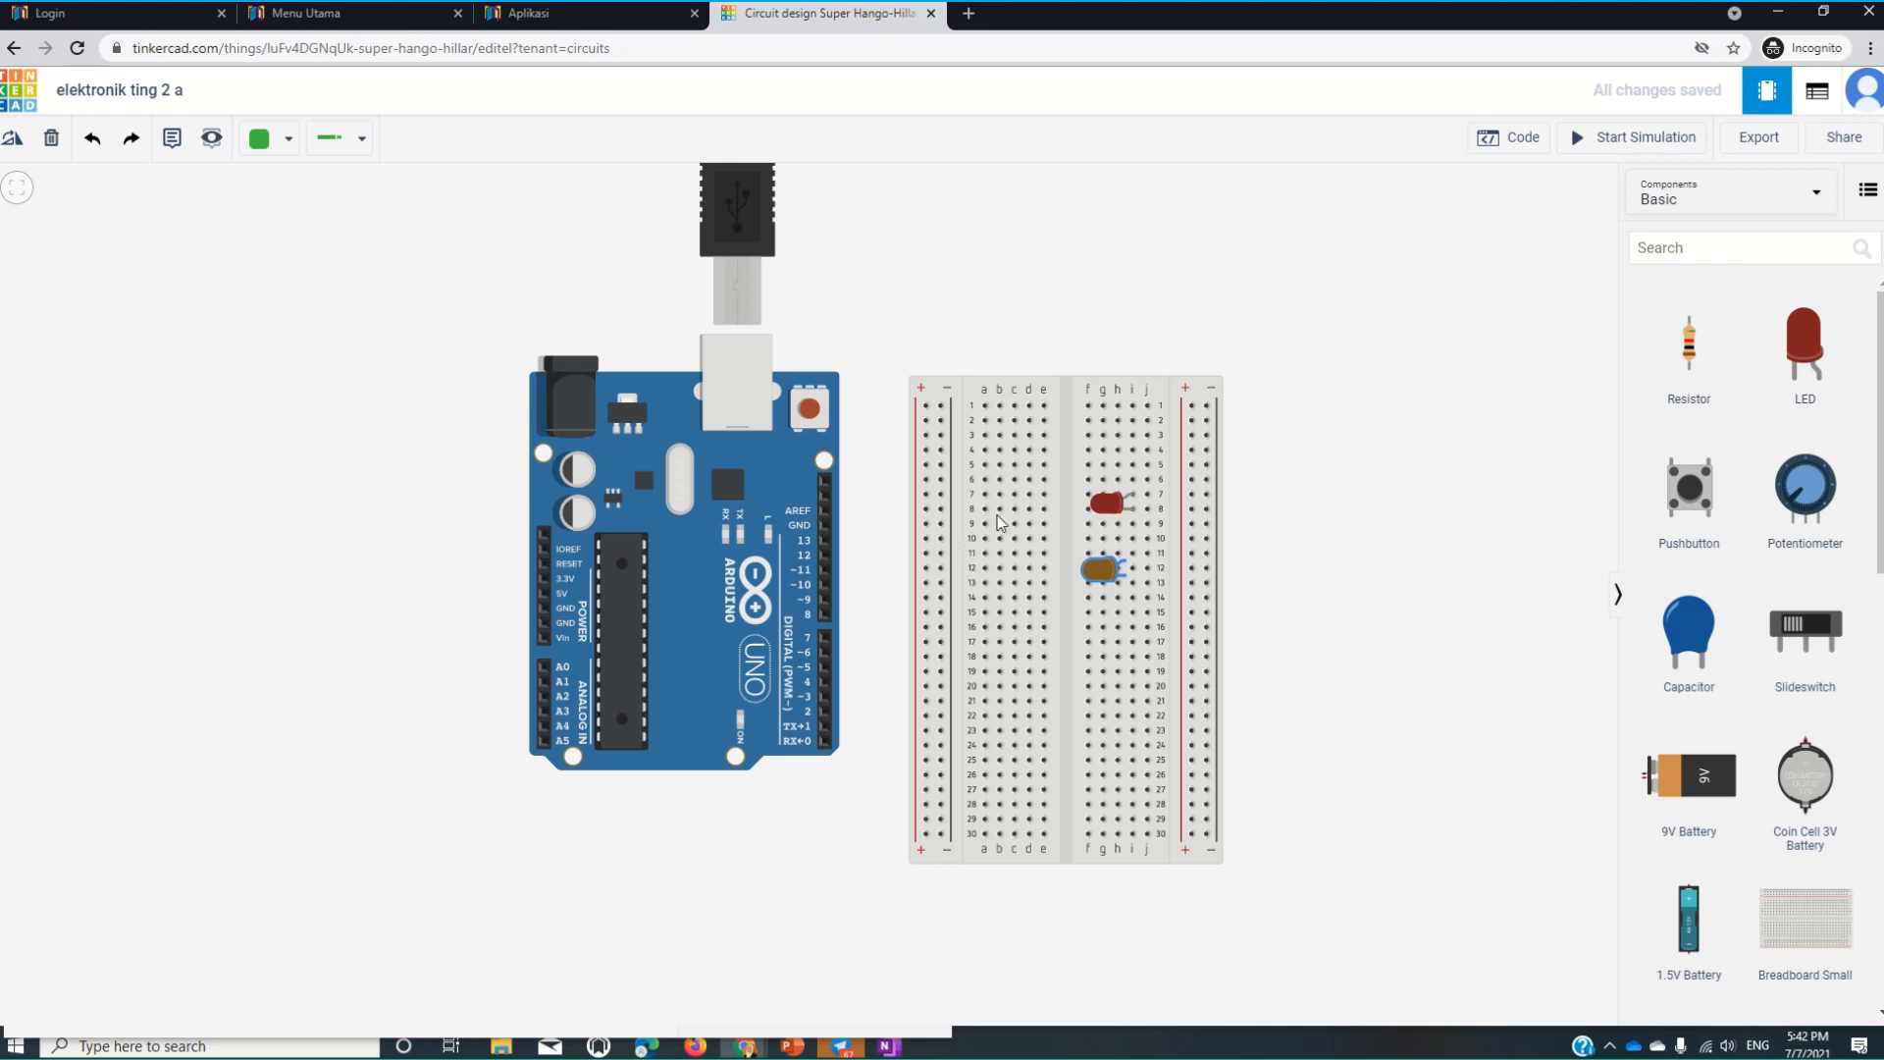
pyautogui.moveTo(1105, 576); pyautogui.dragTo(1114, 569)
# Place a third LED to the upper right of the breadboard and set its color to Green.
pyautogui.click(1805, 344)
pyautogui.click(1332, 378)
pyautogui.click(1584, 265)
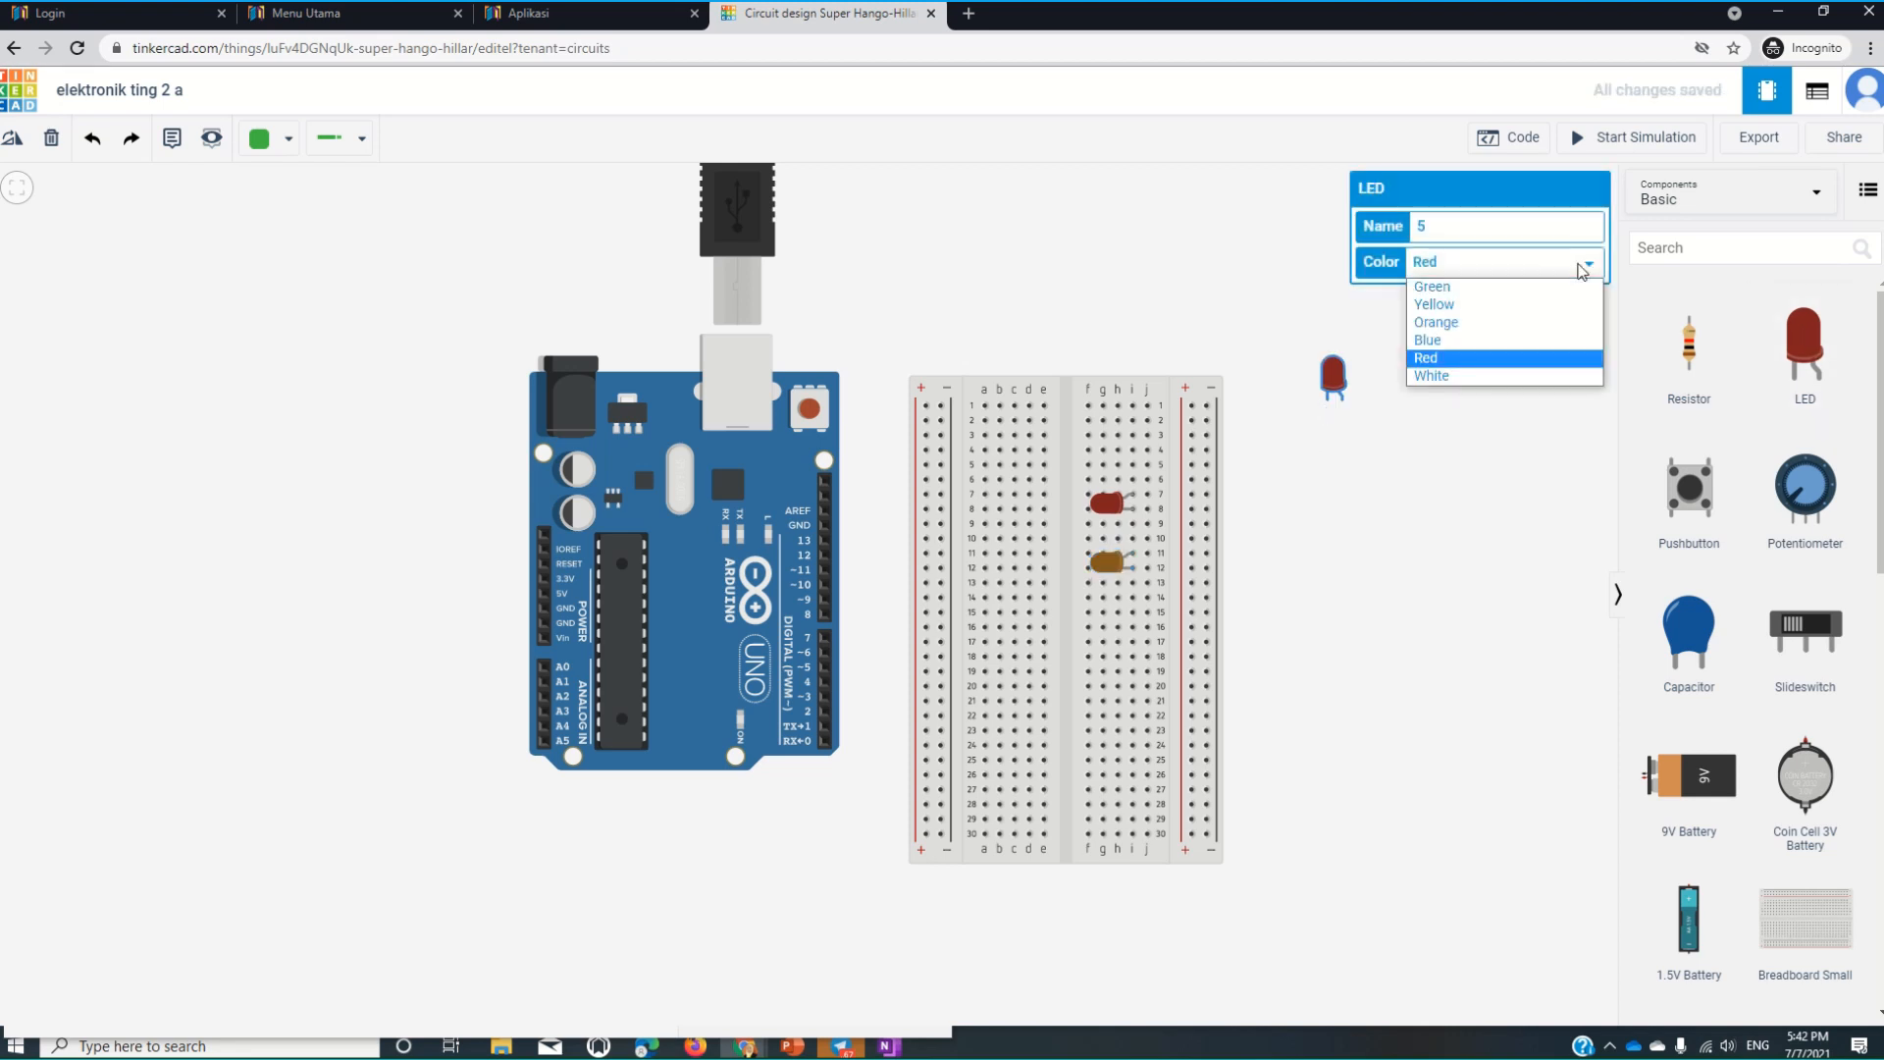
pyautogui.click(1486, 288)
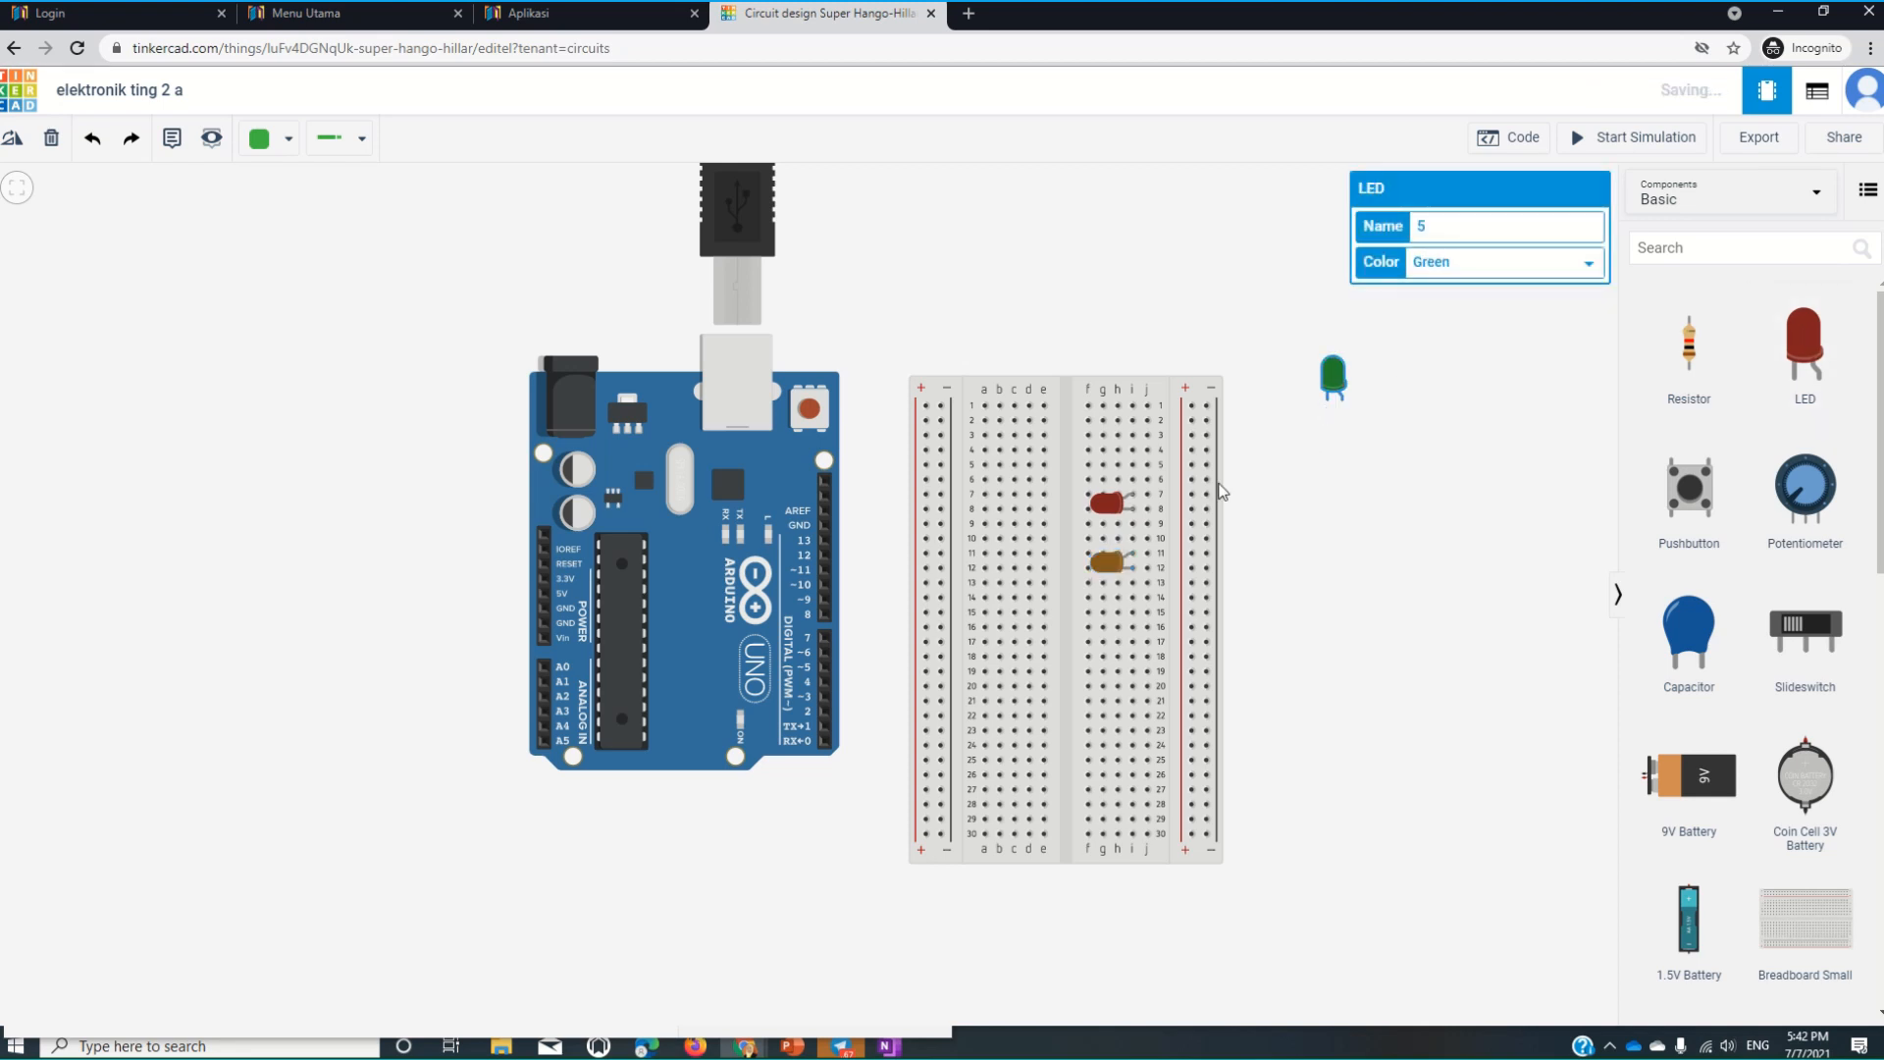
# Move the green LED onto the breadboard below the orange one, with its legs pointing right in rows 15 and 16.
pyautogui.moveTo(1333, 379); pyautogui.dragTo(1108, 600)
pyautogui.click(11, 138)
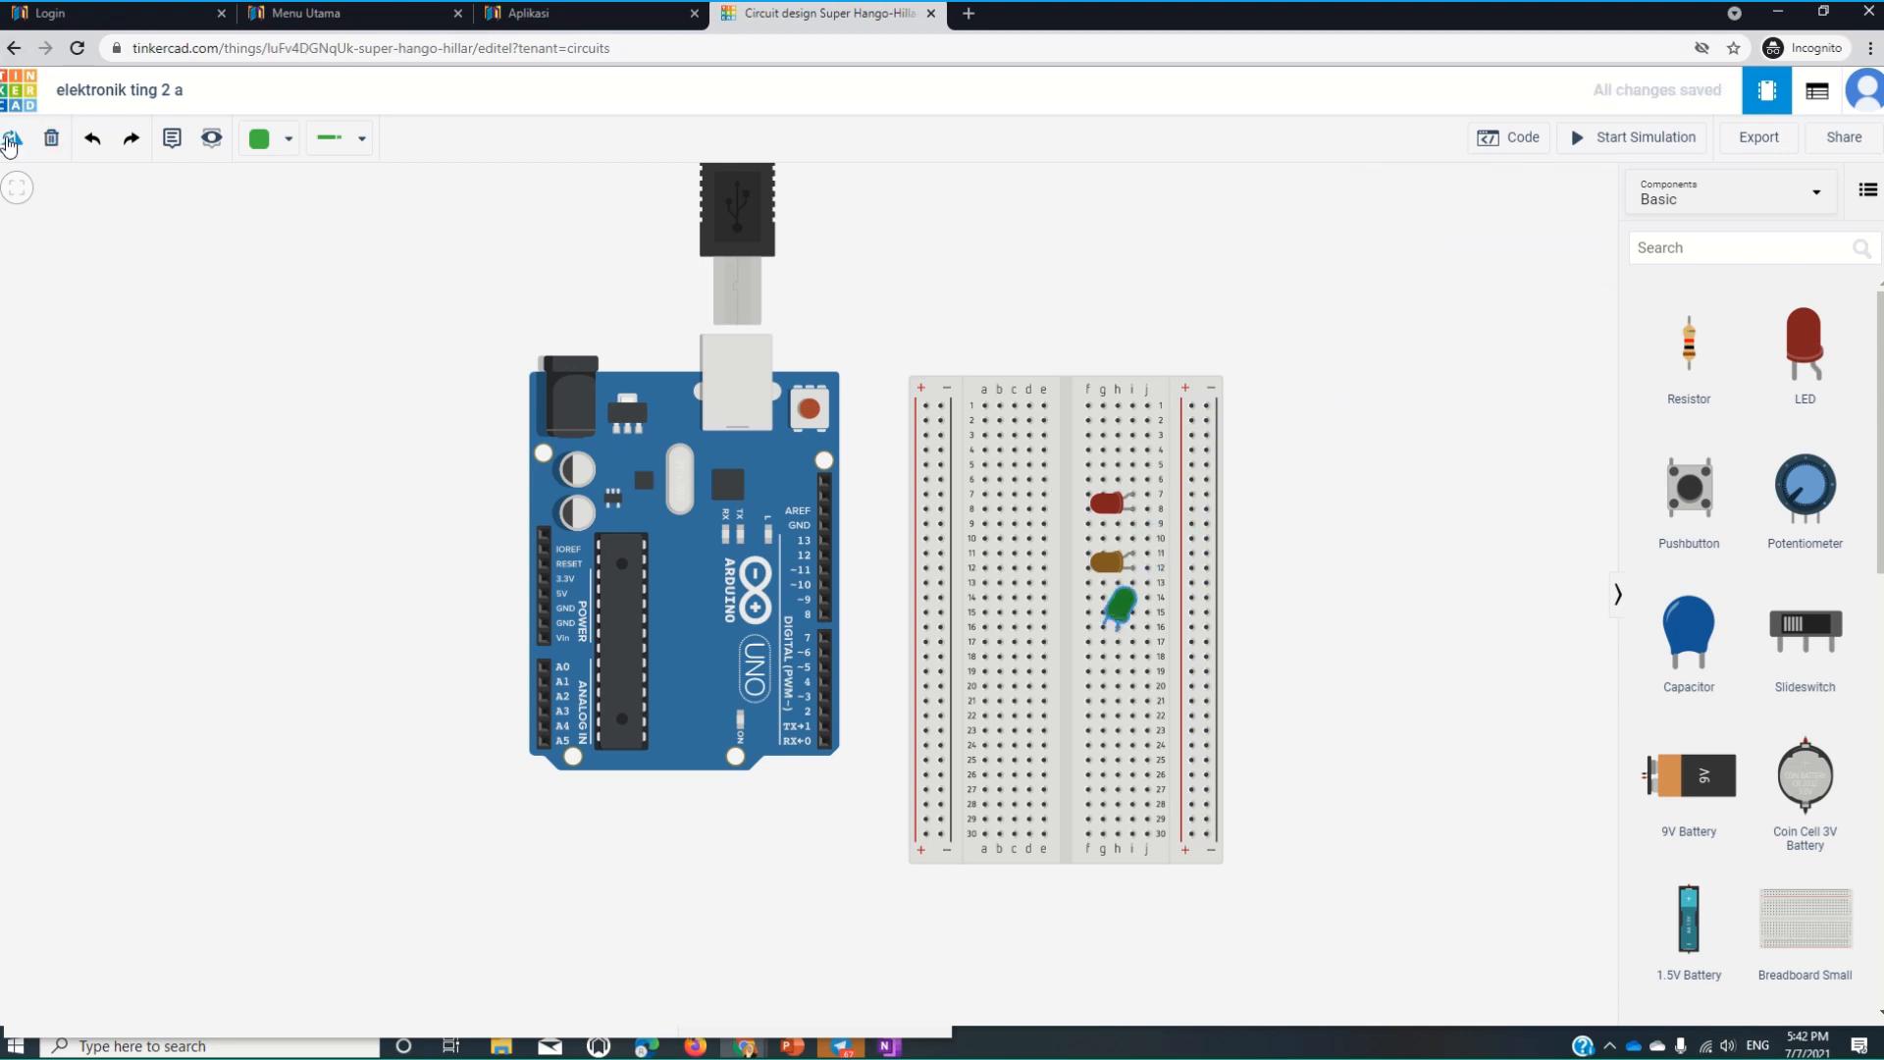
pyautogui.click(12, 139)
pyautogui.click(12, 138)
pyautogui.click(12, 139)
pyautogui.click(12, 138)
pyautogui.click(12, 138)
pyautogui.click(12, 139)
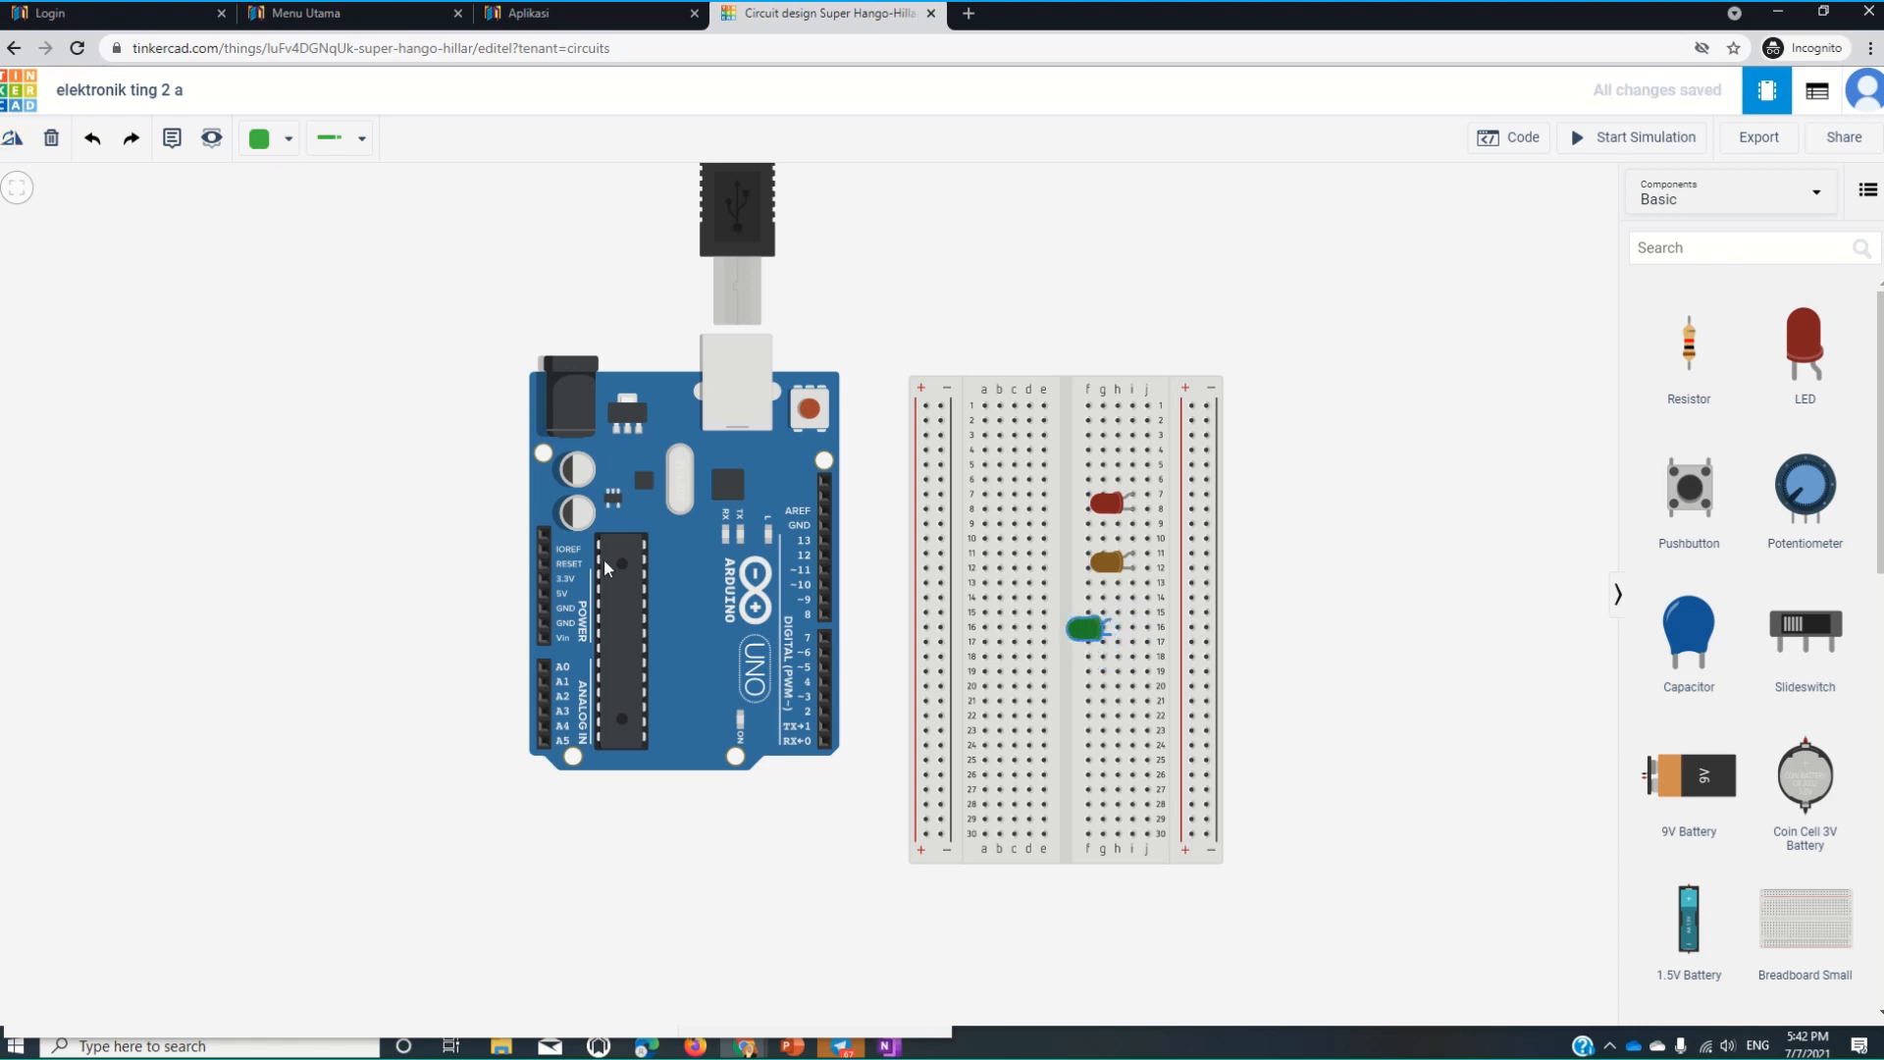
pyautogui.moveTo(1080, 633); pyautogui.dragTo(1101, 629)
# Place a resistor to the right of the breadboard and set its resistance to 100 Ω.
pyautogui.click(1686, 350)
pyautogui.moveTo(1686, 350); pyautogui.dragTo(1371, 380)
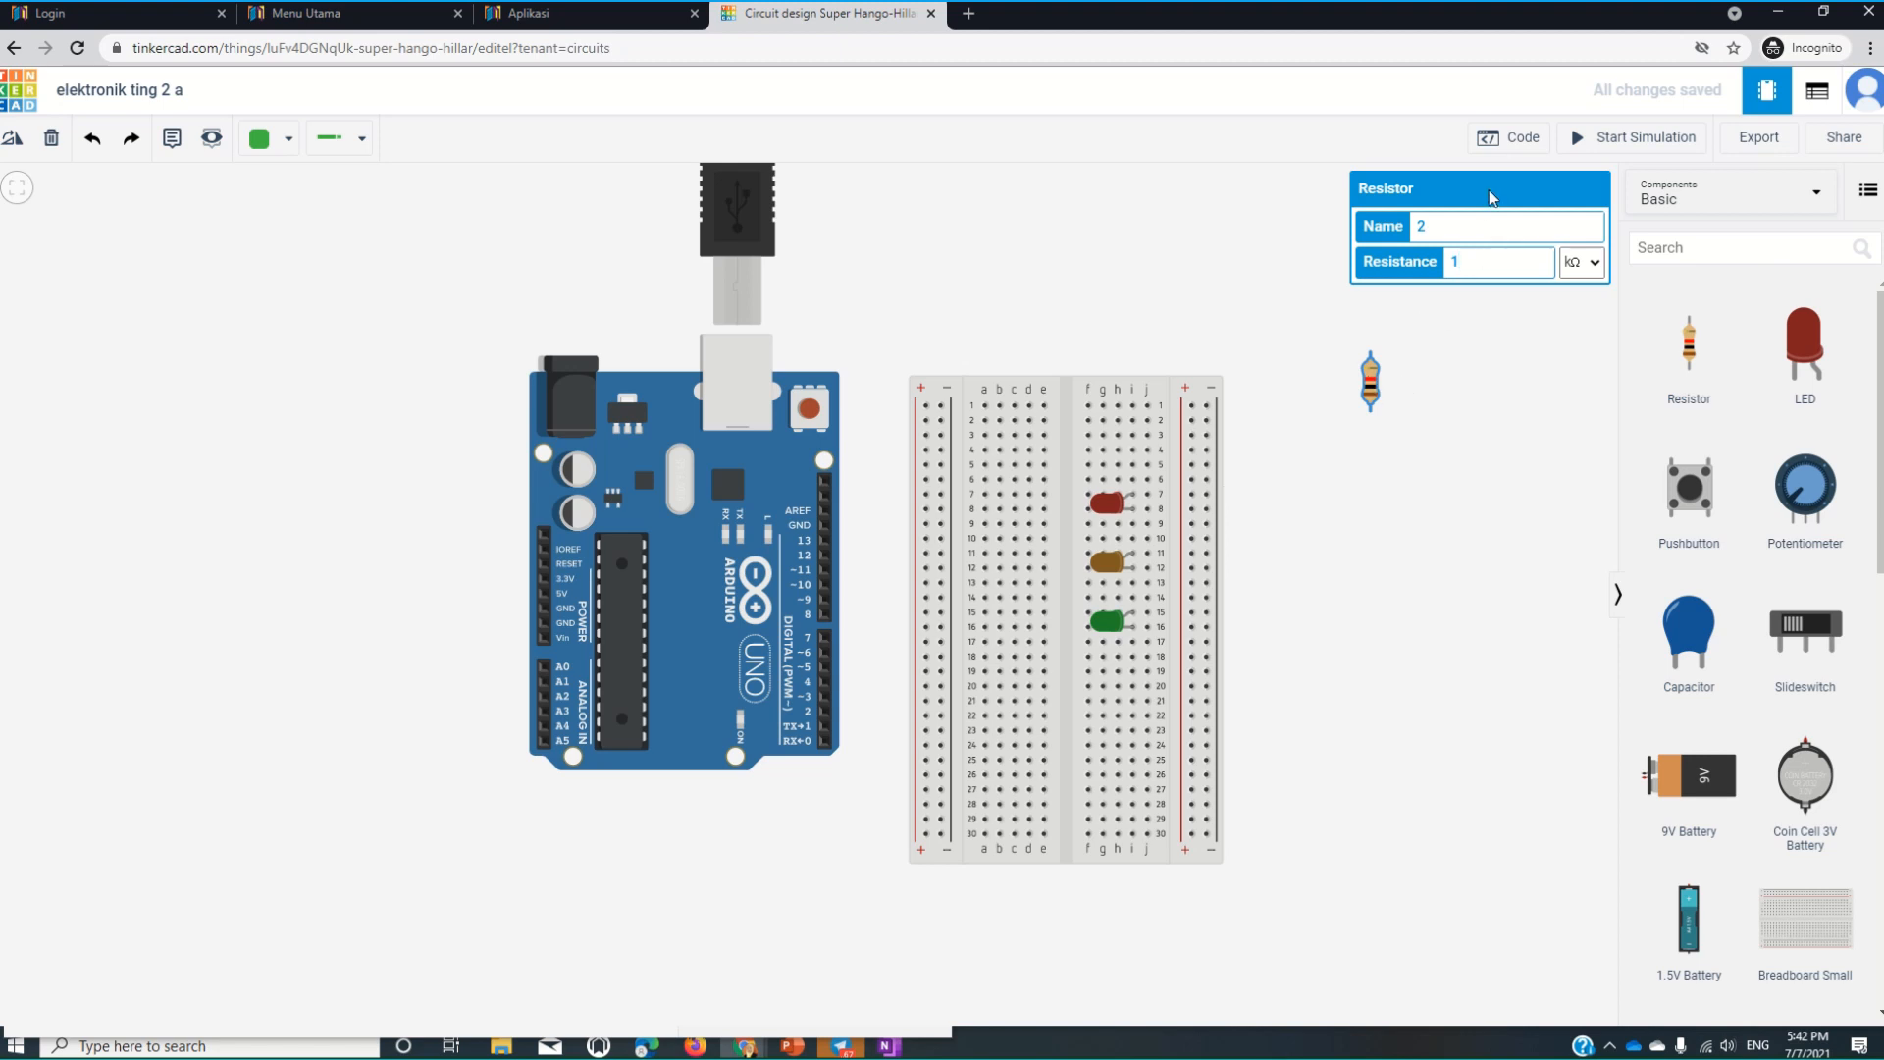
pyautogui.write('00')
pyautogui.click(1582, 262)
pyautogui.click(1571, 361)
# Turn the resistor horizontal and place it across the breadboard's centre gap in row 7, beside the red LED.
pyautogui.moveTo(1371, 382); pyautogui.dragTo(1087, 461)
pyautogui.click(19, 139)
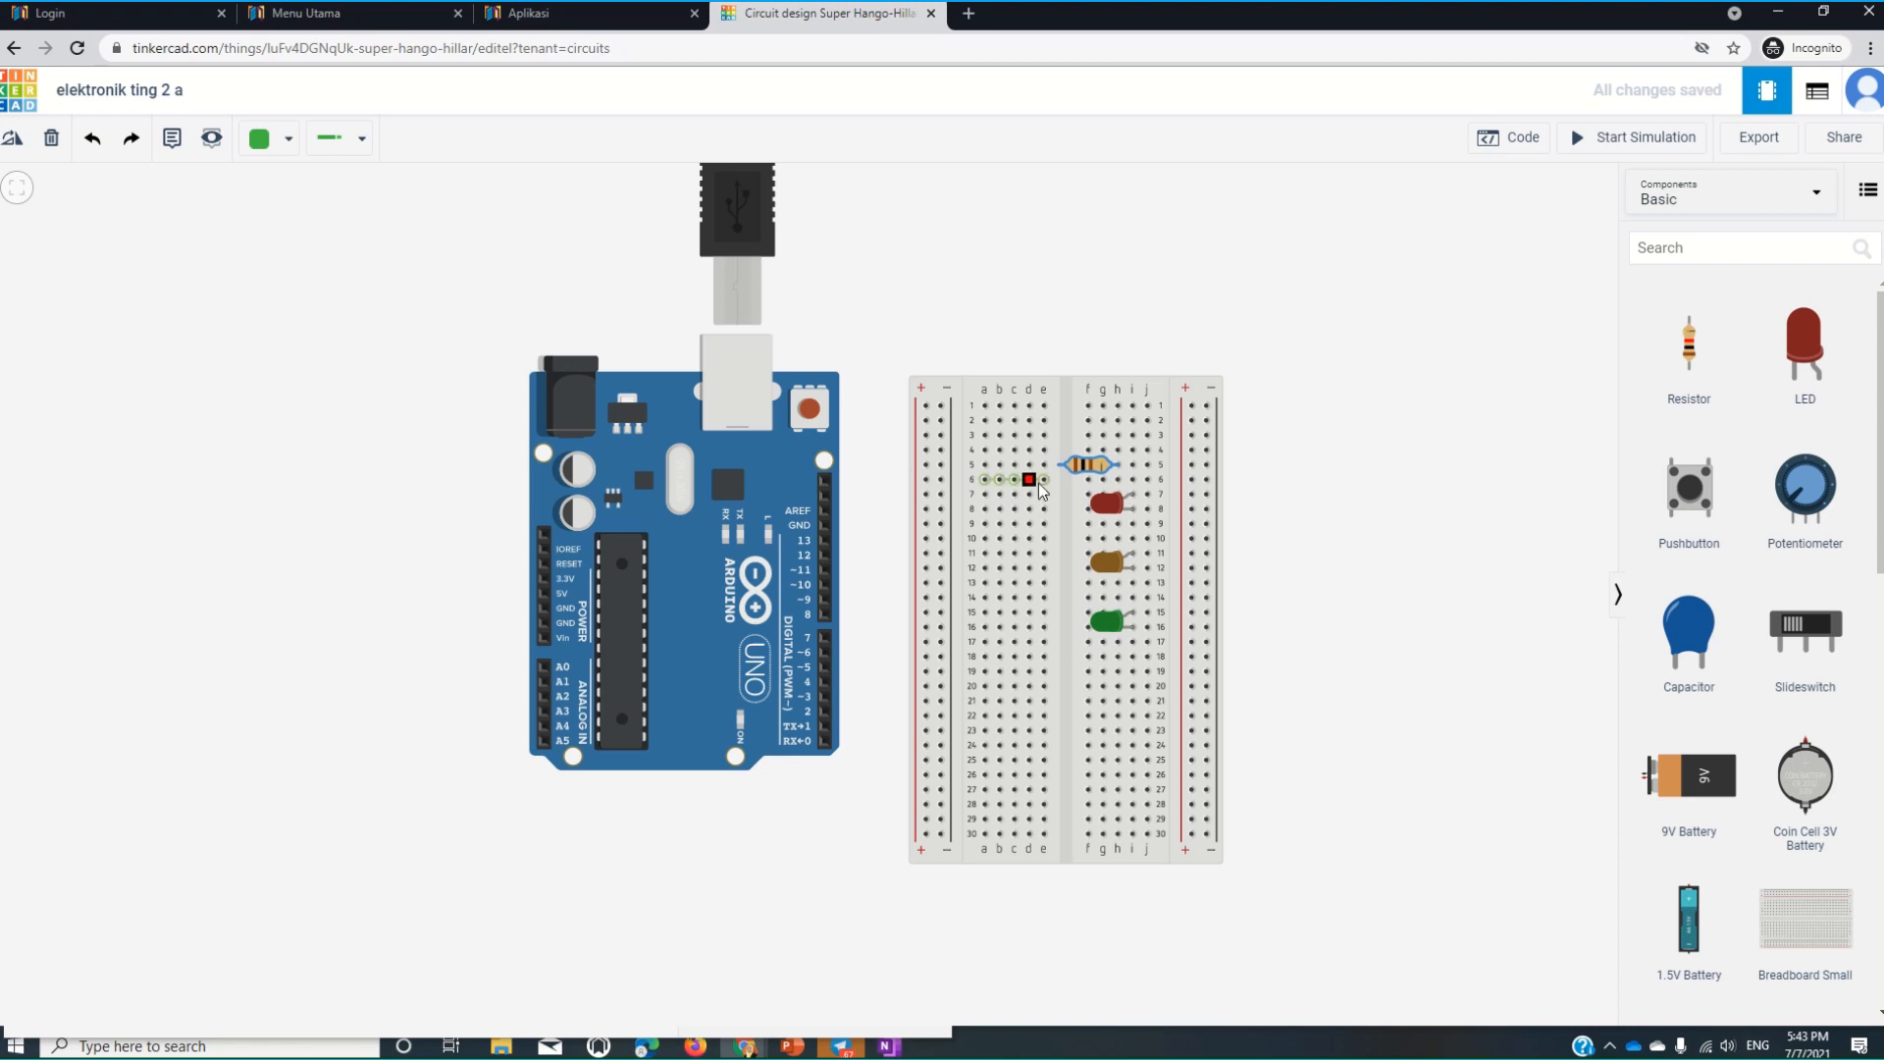
pyautogui.moveTo(1092, 473); pyautogui.dragTo(1061, 502)
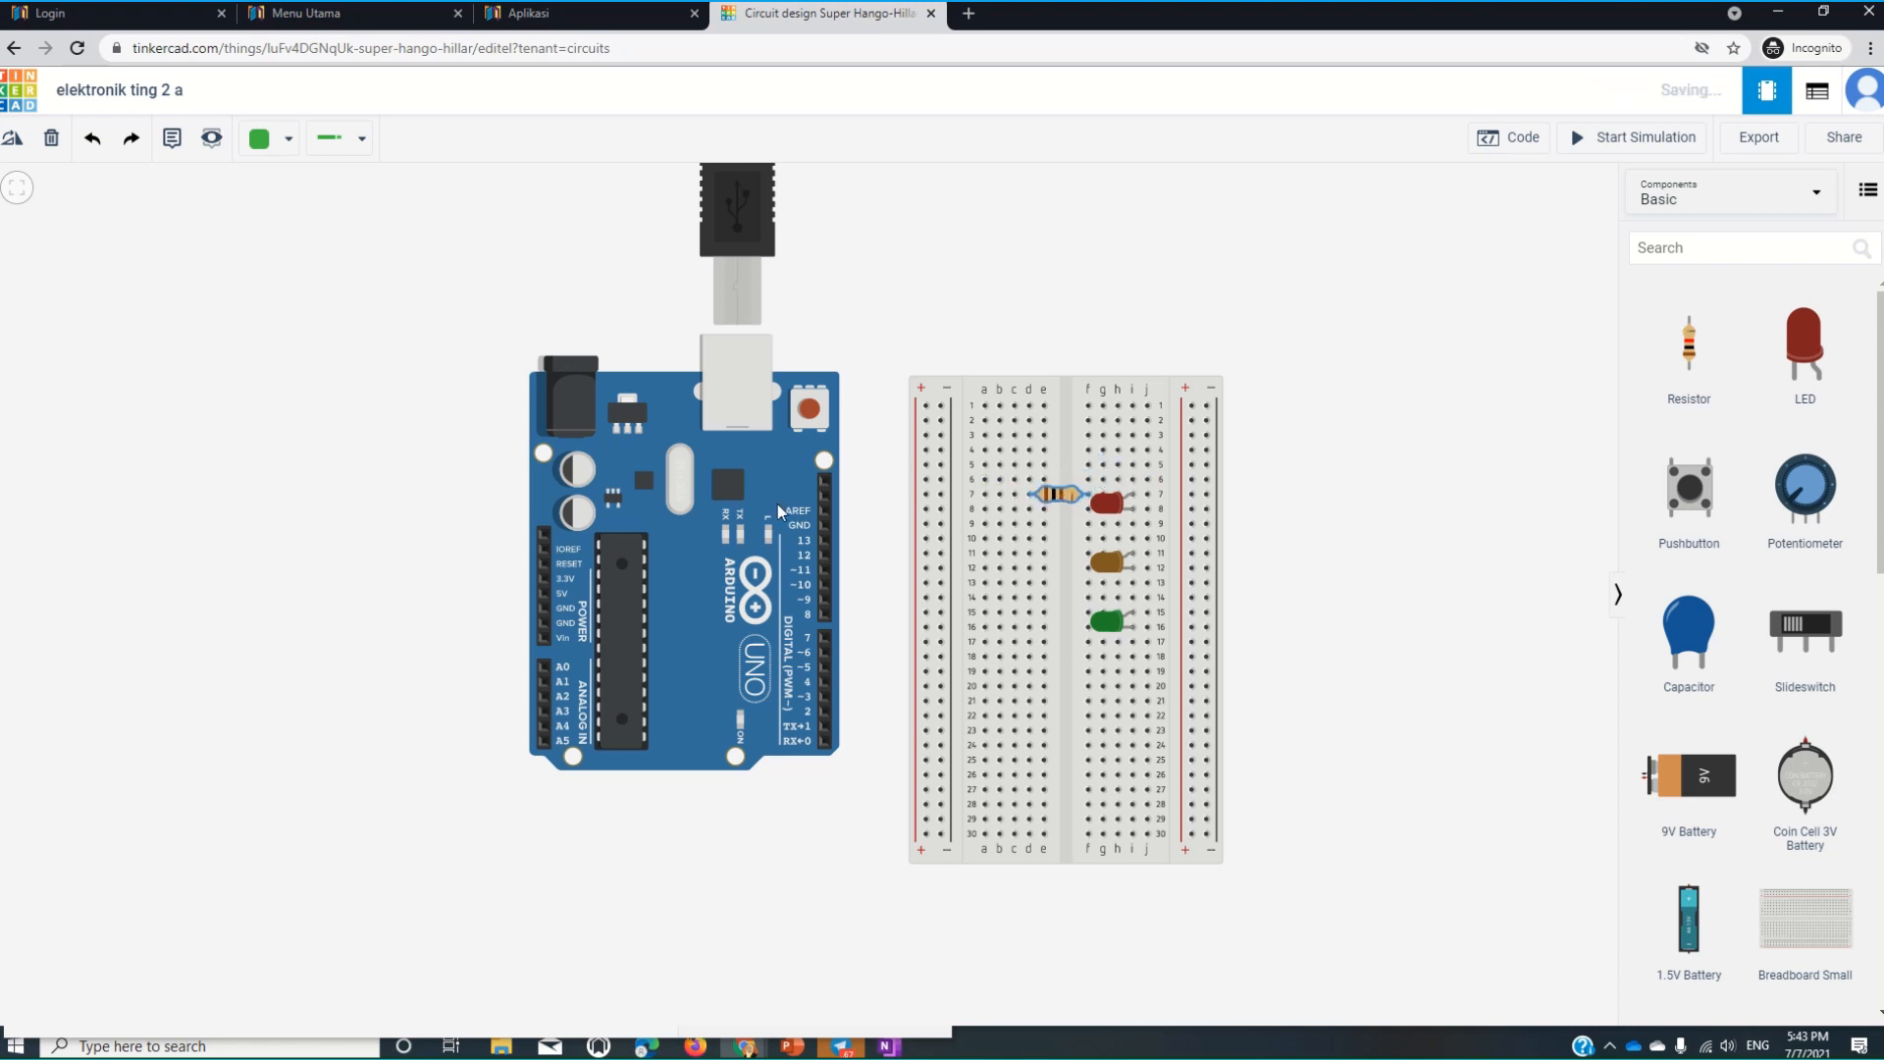
# Add a second resistor, turned horizontal, across the centre gap in row 11 beside the orange LED.
pyautogui.moveTo(1687, 345); pyautogui.dragTo(1085, 528)
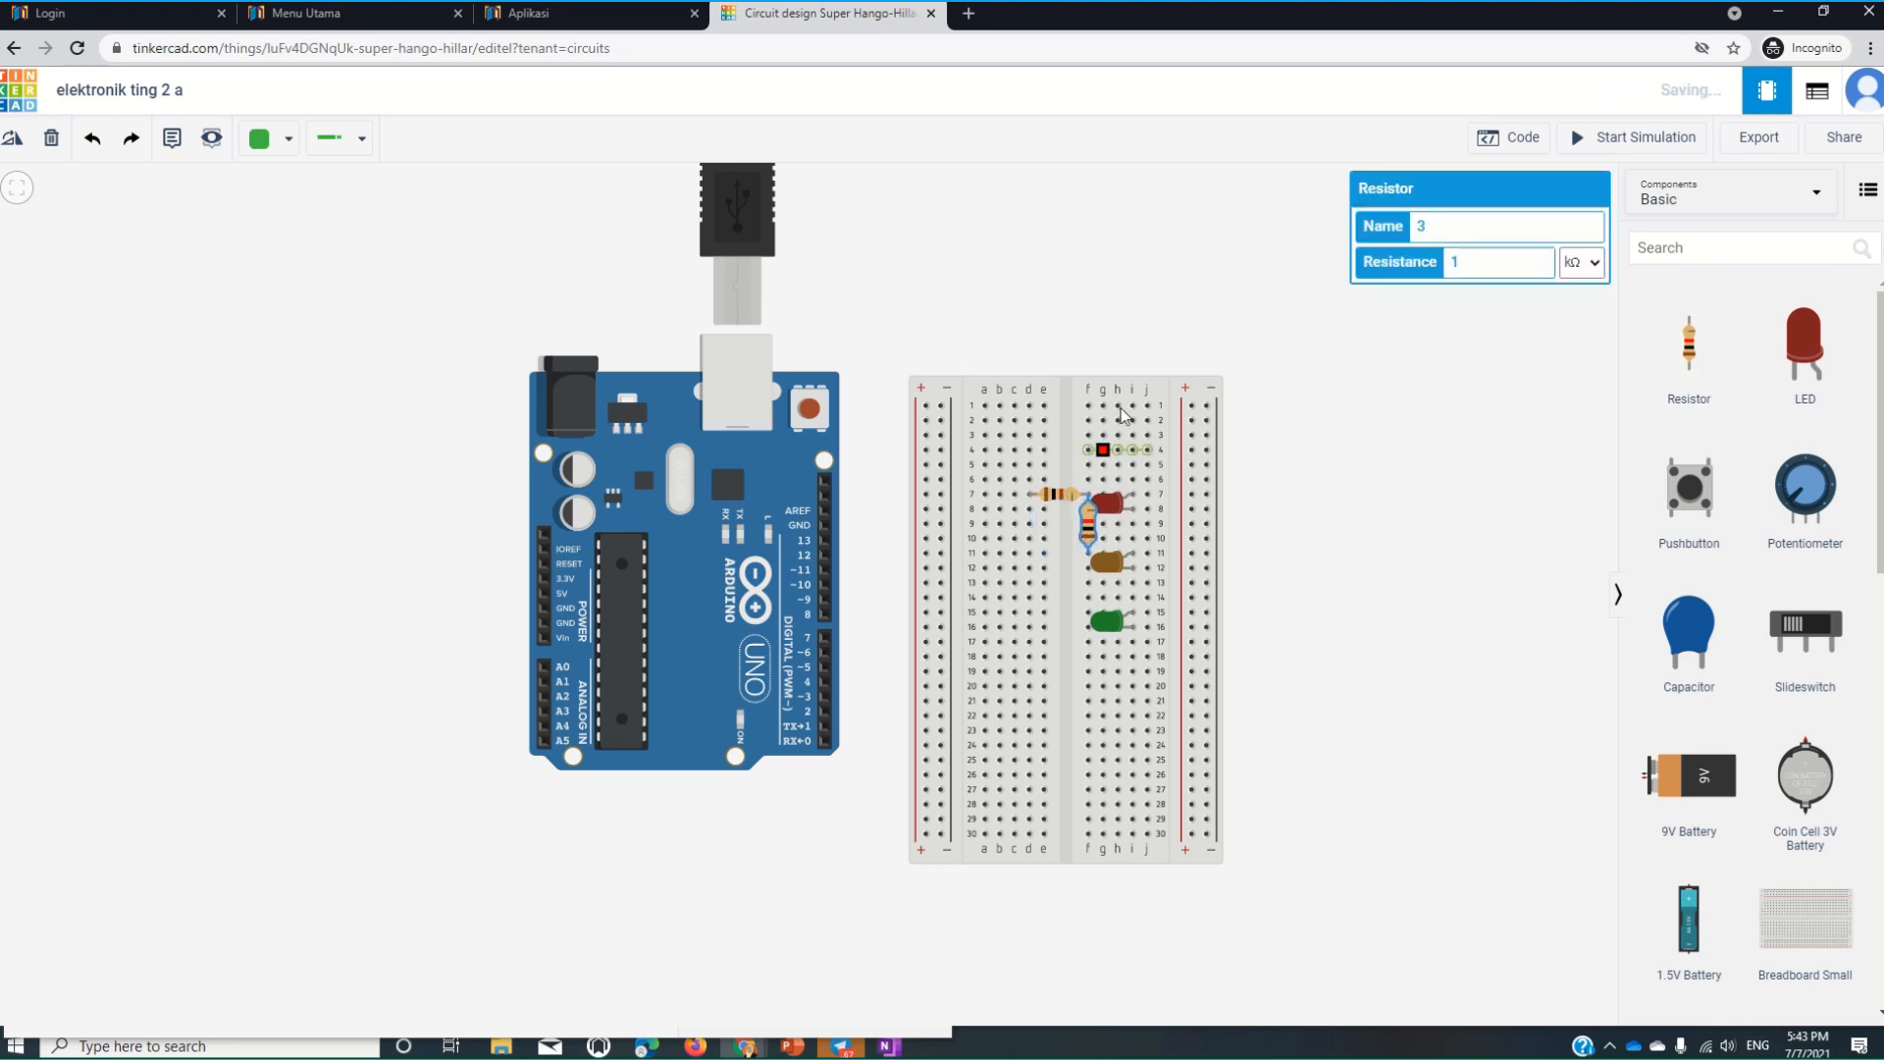
pyautogui.click(15, 140)
pyautogui.click(15, 140)
pyautogui.click(16, 140)
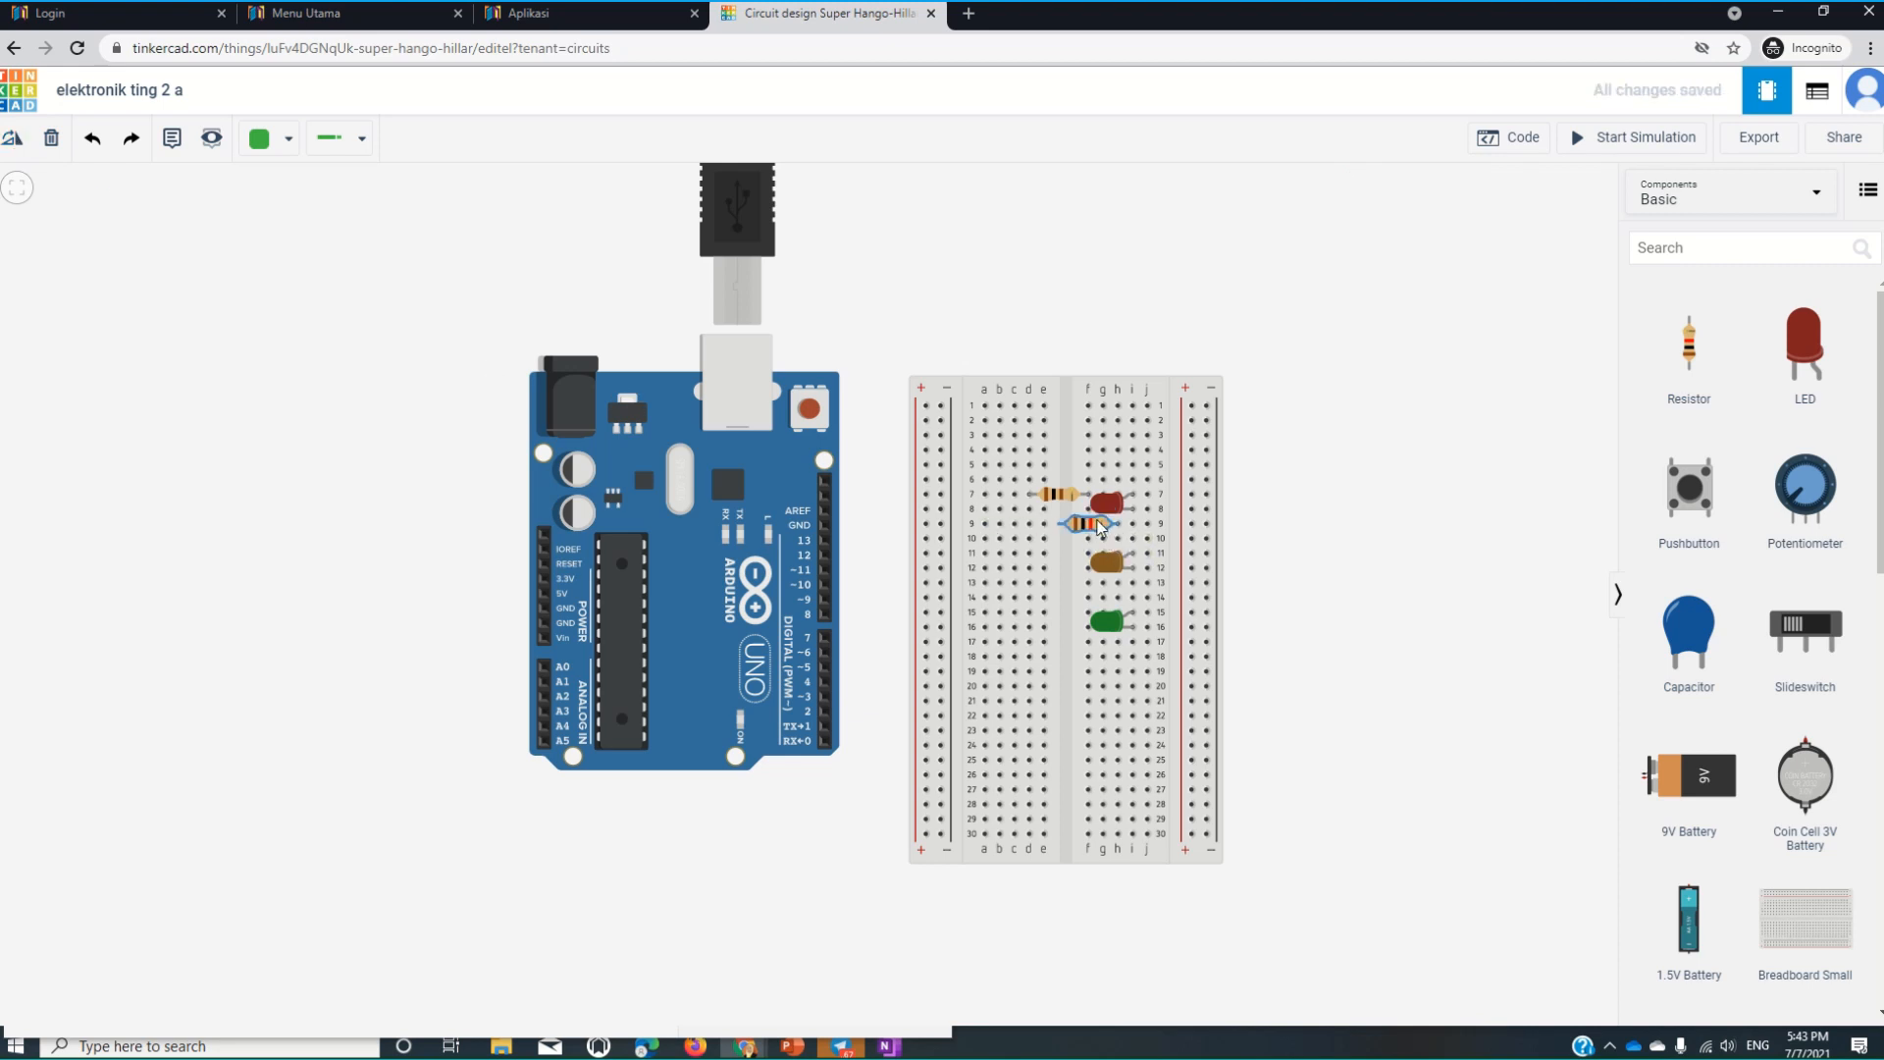
pyautogui.moveTo(1089, 523); pyautogui.dragTo(1056, 552)
# Add a third resistor, turned horizontal, across the centre gap in row 15 beside the green LED.
pyautogui.moveTo(1656, 324); pyautogui.dragTo(1051, 586)
pyautogui.click(12, 140)
pyautogui.click(11, 140)
pyautogui.click(11, 140)
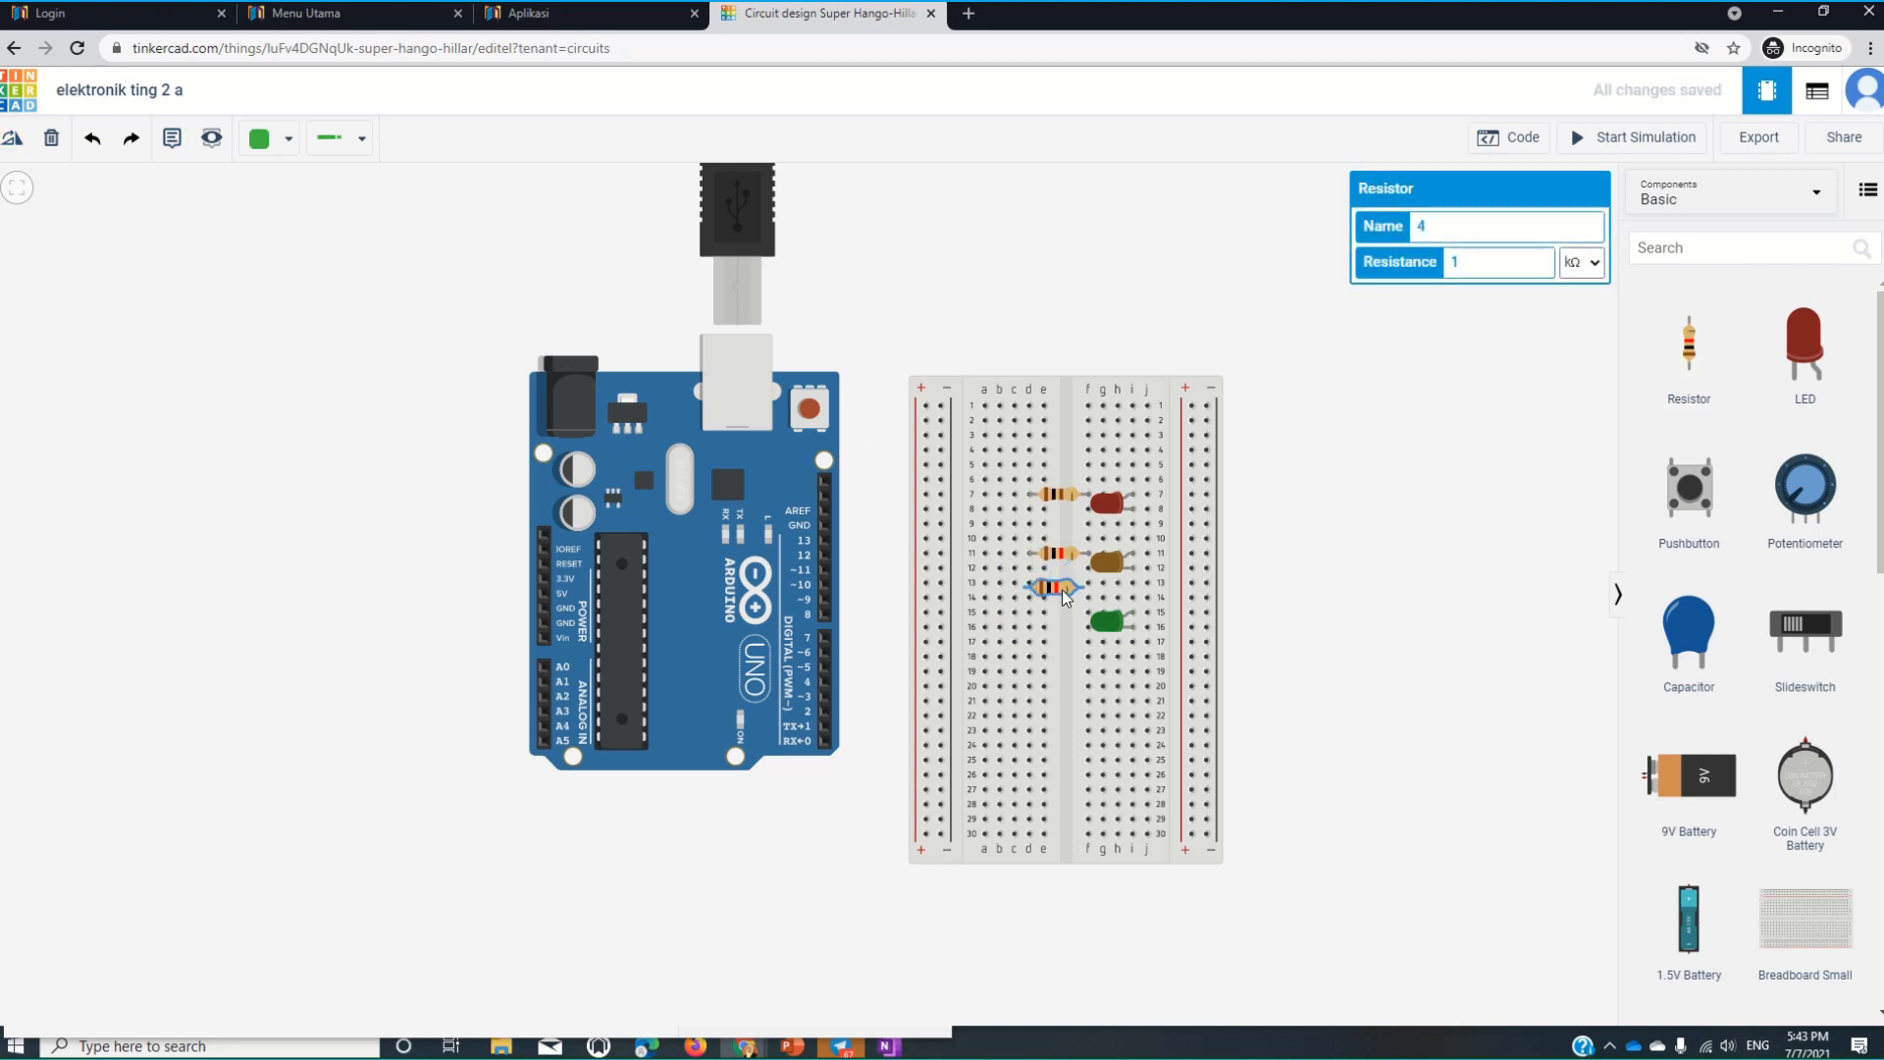
pyautogui.moveTo(1064, 603); pyautogui.dragTo(1064, 618)
# Set the resistance of the row 11 resistor beside the orange LED to 100 Ω.
pyautogui.click(1056, 552)
pyautogui.write('0')
pyautogui.click(1597, 263)
pyautogui.click(1570, 359)
# Set the resistance of the row 15 resistor beside the green LED to 100 Ω and deselect it.
pyautogui.click(1064, 615)
pyautogui.write('00')
pyautogui.click(1581, 263)
pyautogui.click(1574, 359)
pyautogui.click(1397, 612)
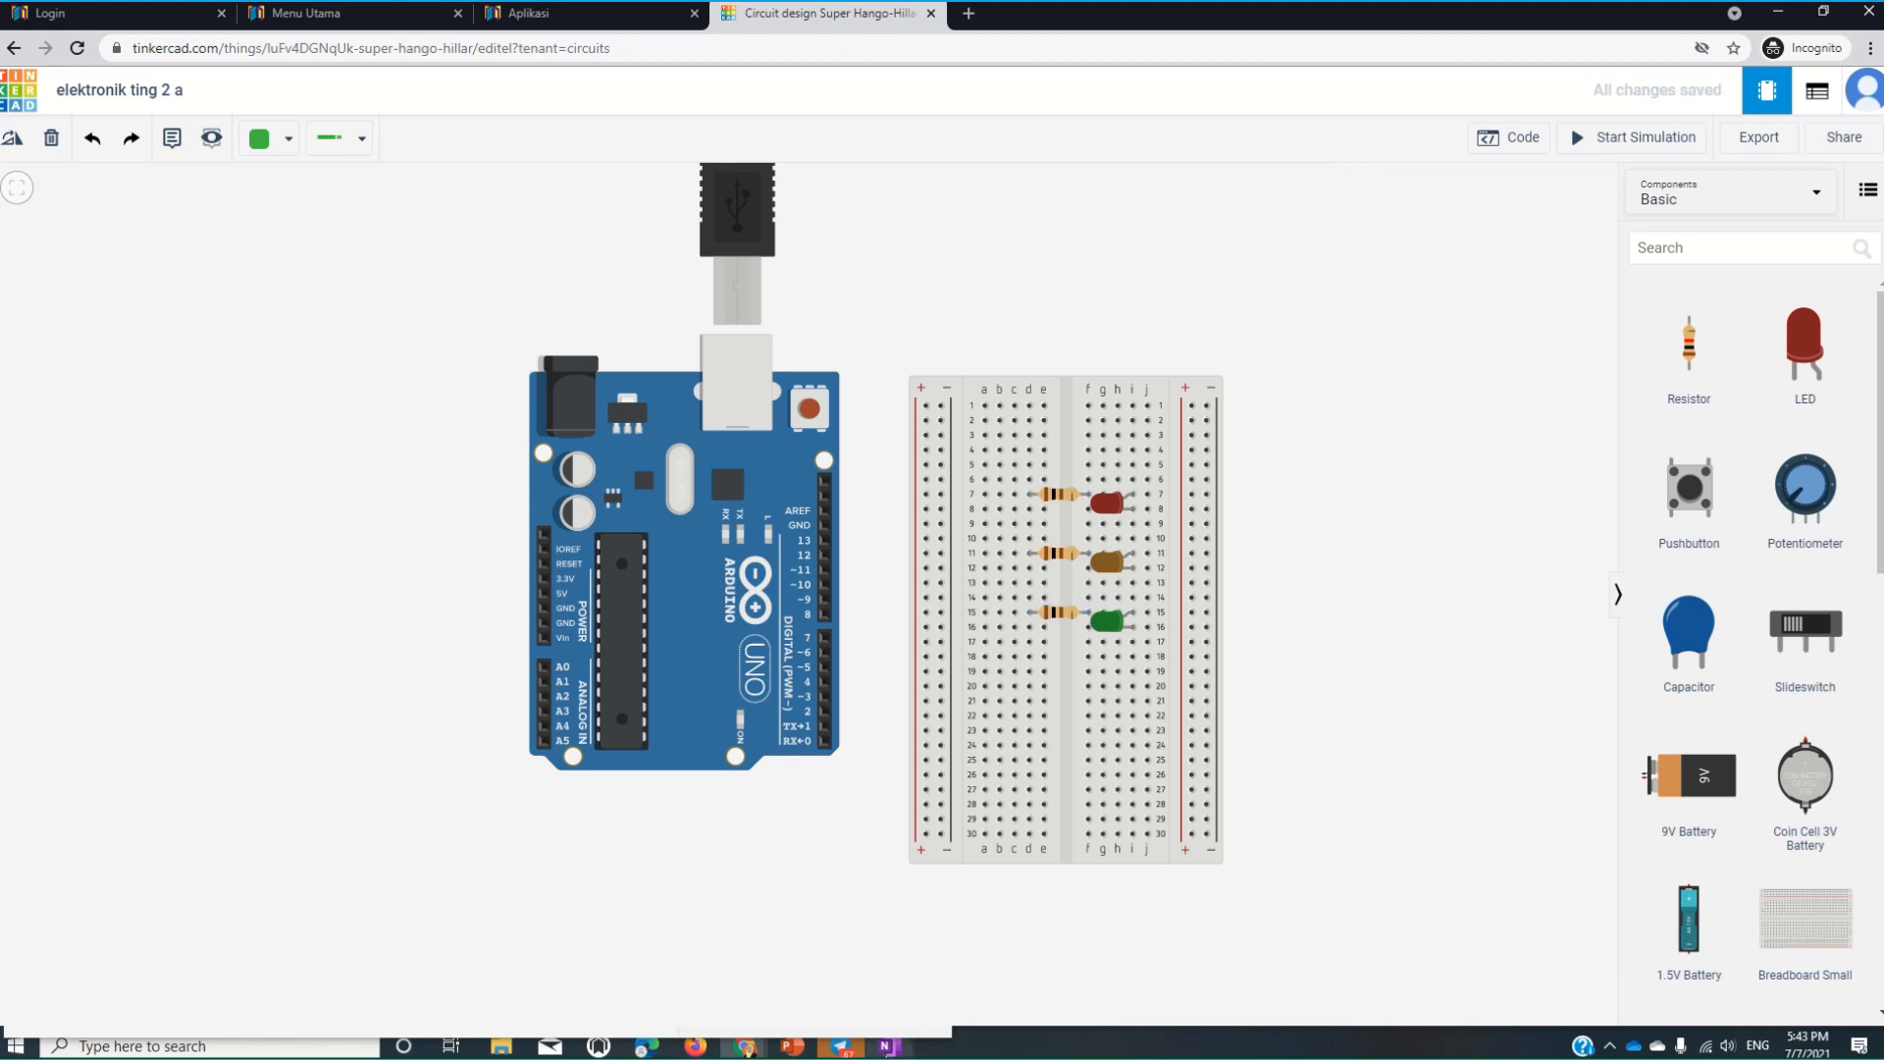
# Switch to OneNote to review the Projek Traffic Light pin modes and loop code, and return to the Tinkercad circuit.
pyautogui.click(889, 1046)
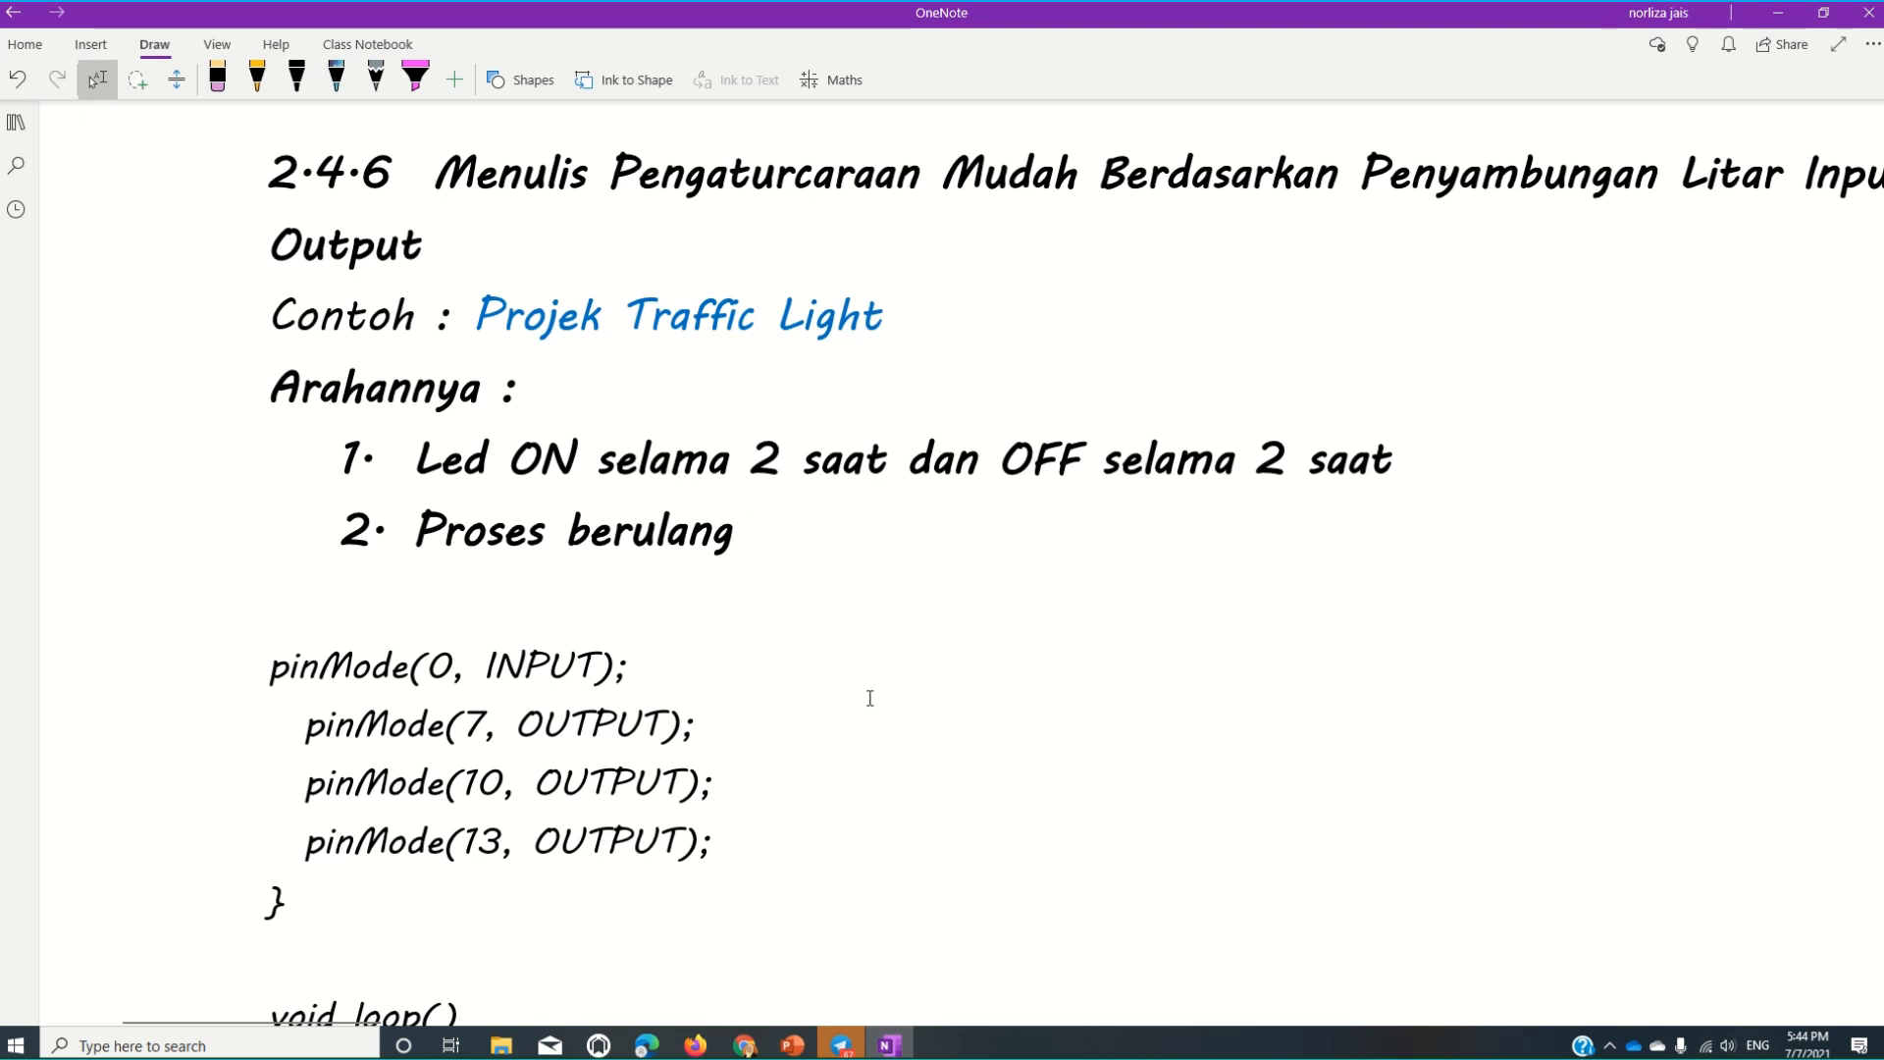
pyautogui.scroll(-5, 869, 697)
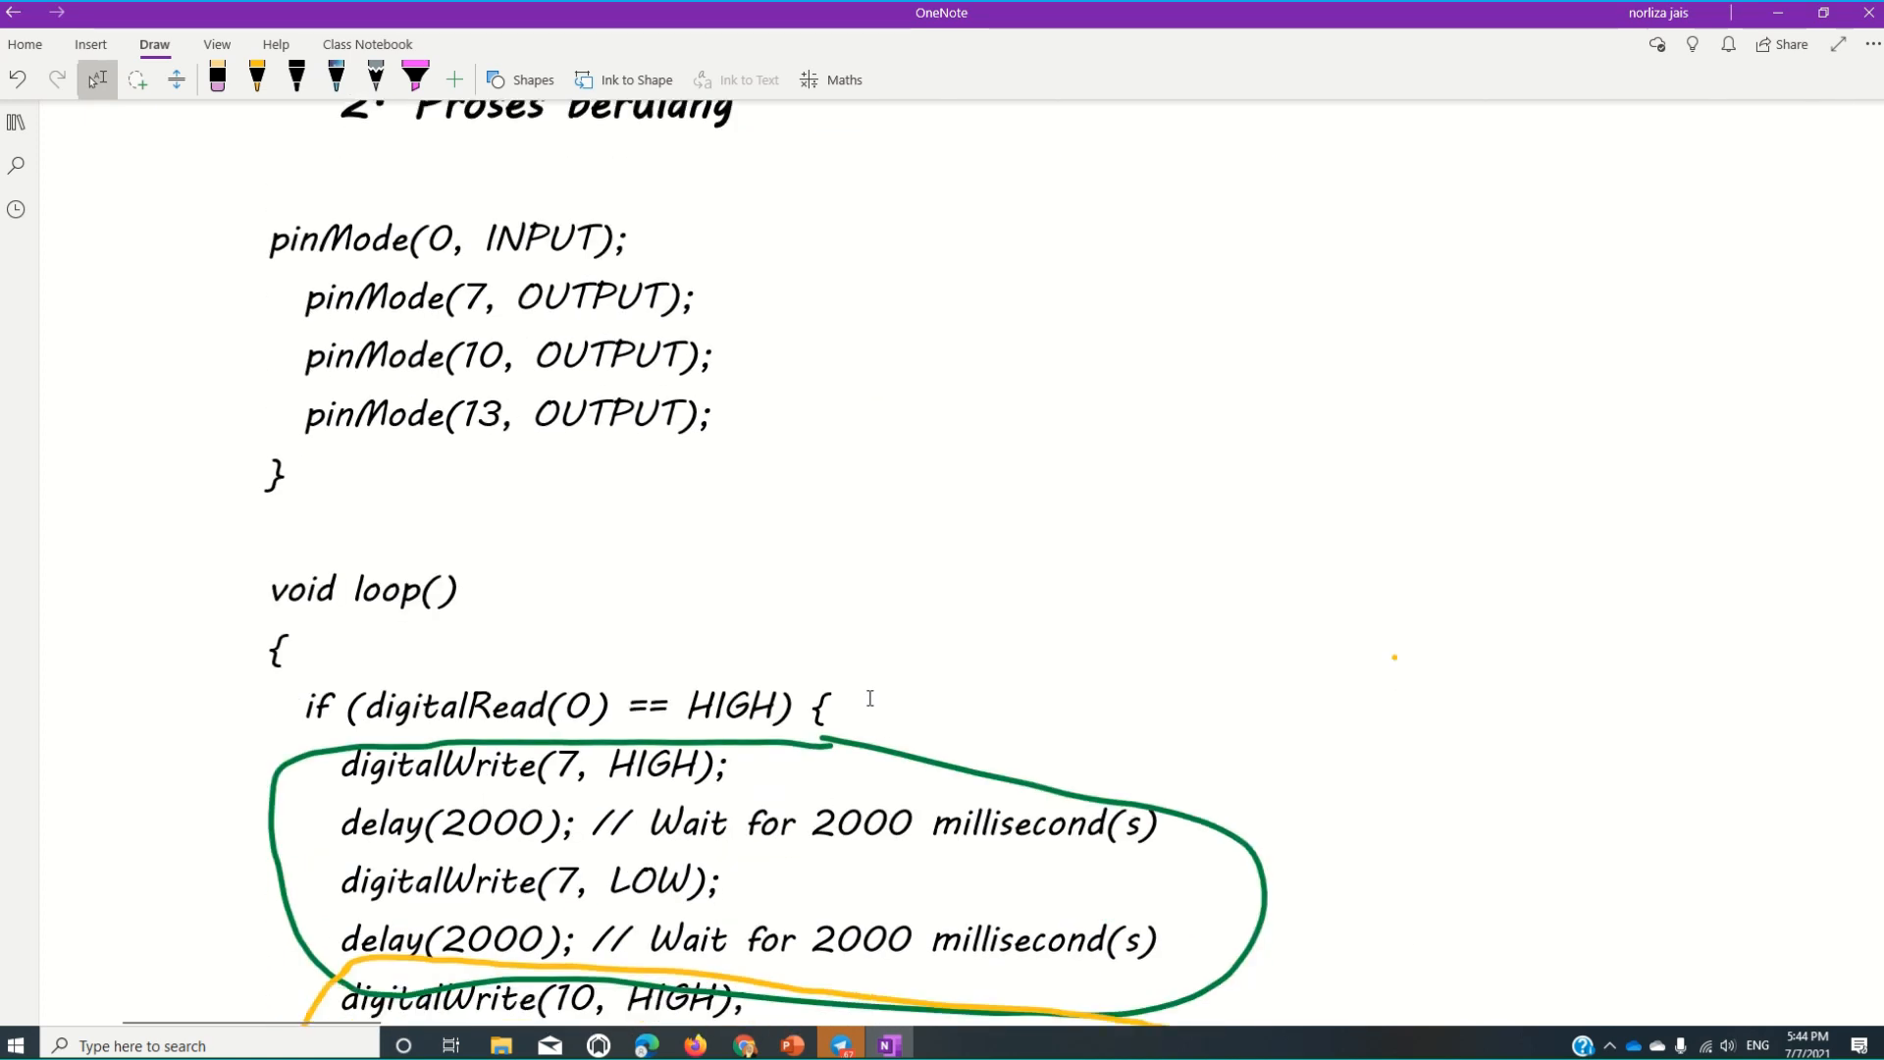
pyautogui.scroll(-3, 870, 698)
pyautogui.scroll(-2, 869, 695)
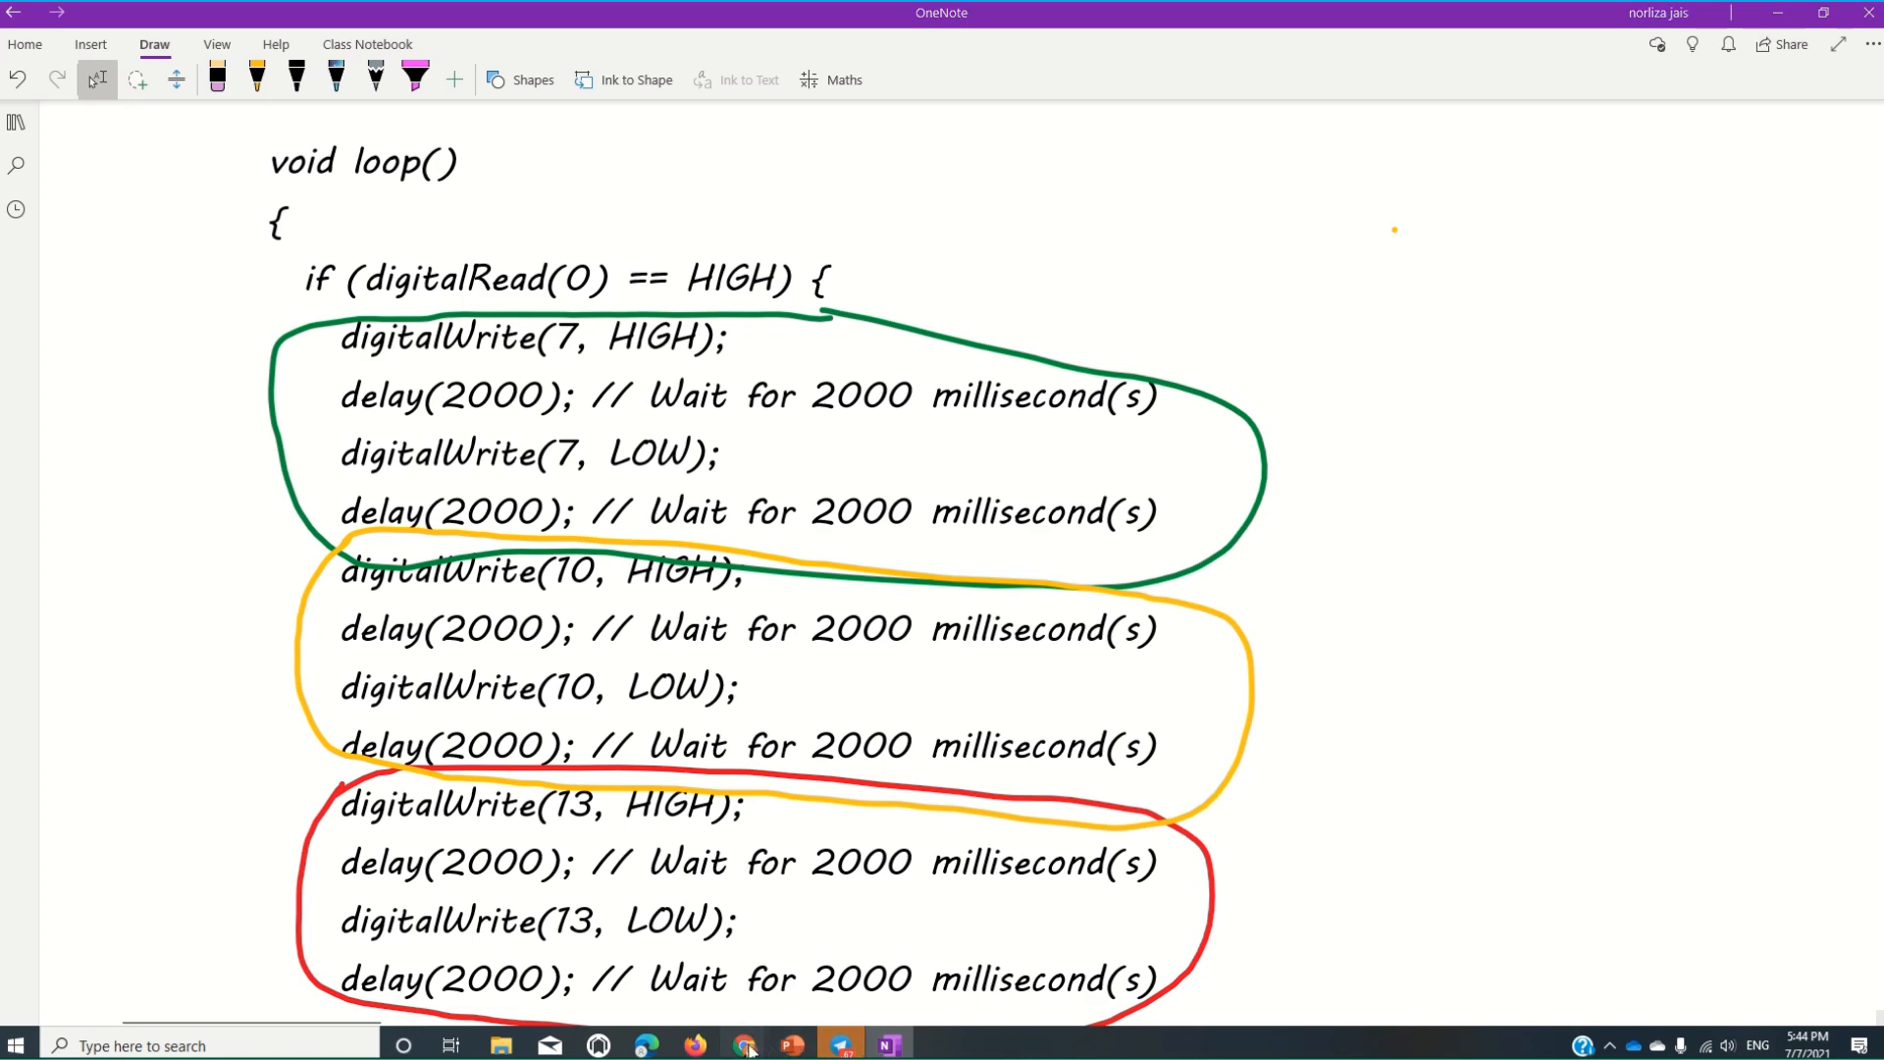
pyautogui.moveTo(753, 1044)
pyautogui.click(751, 993)
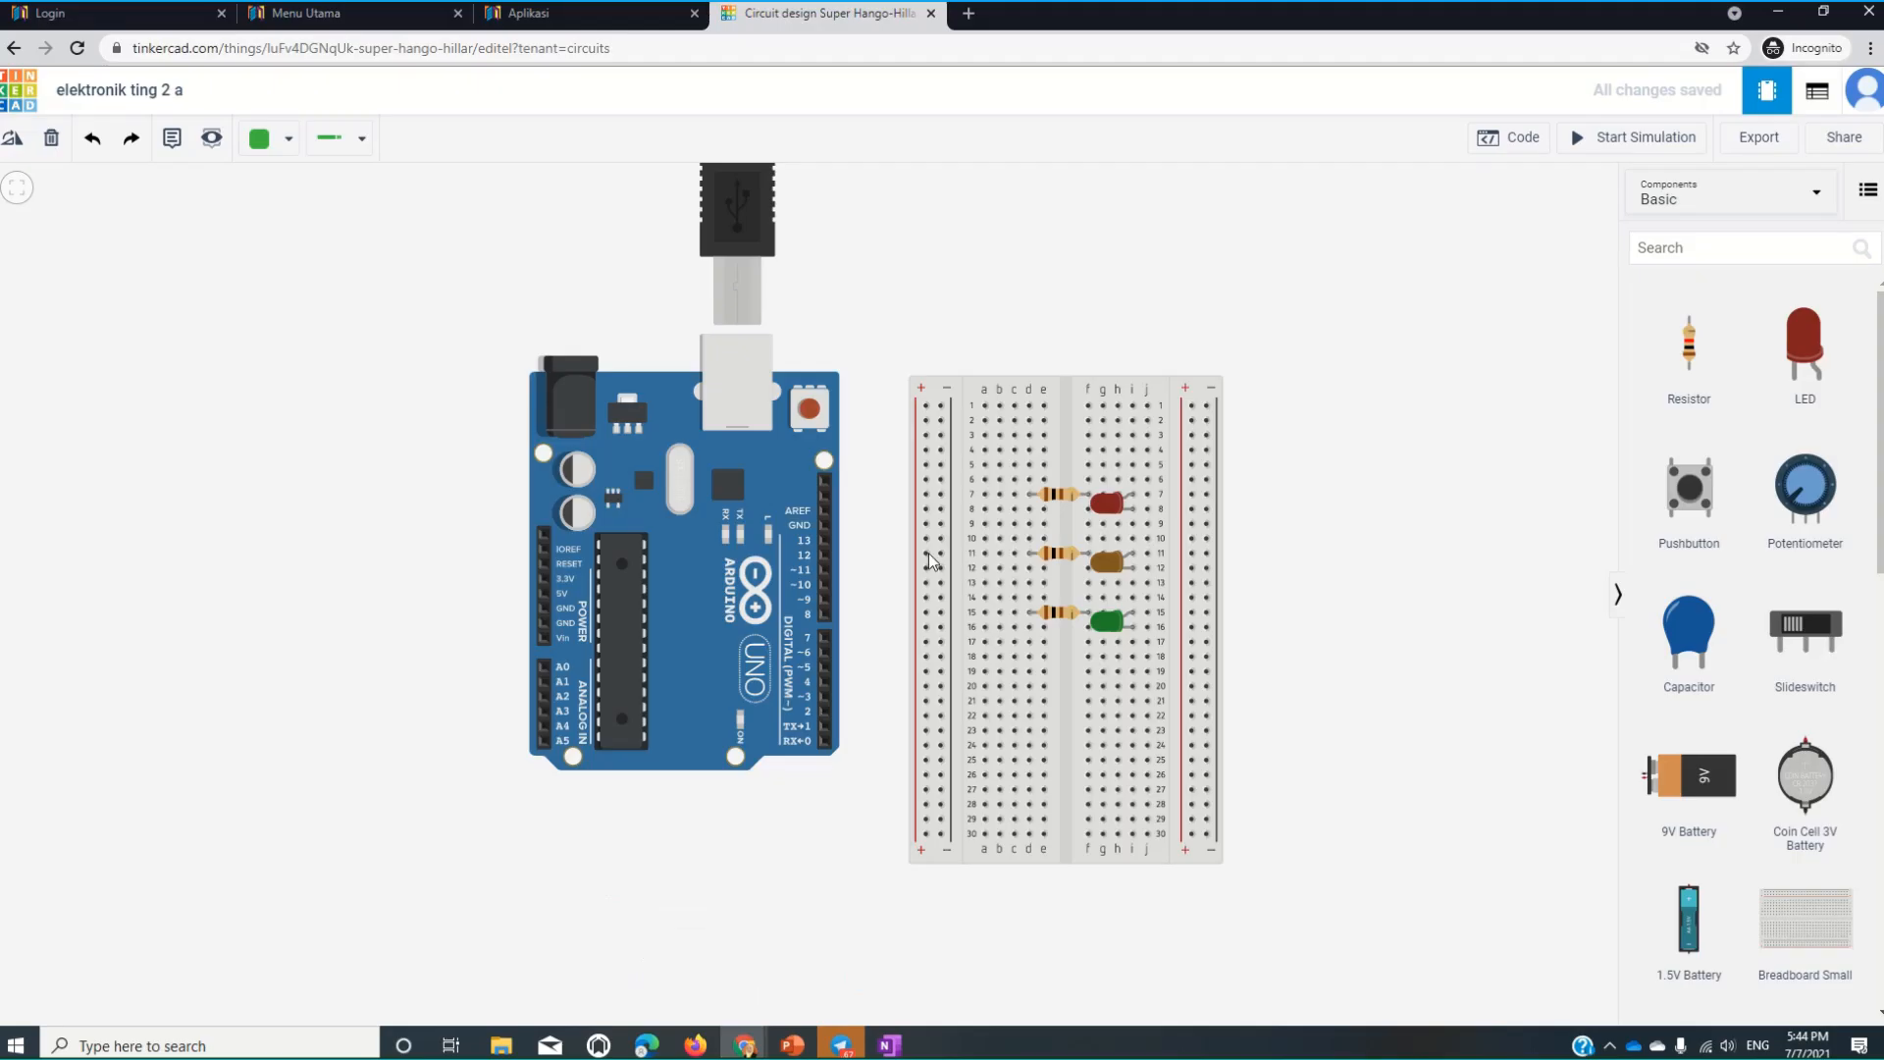
# Wire breadboard hole a15 to Arduino pin 7 in green, and hole a11 to pin 10 in yellow.
pyautogui.click(985, 613)
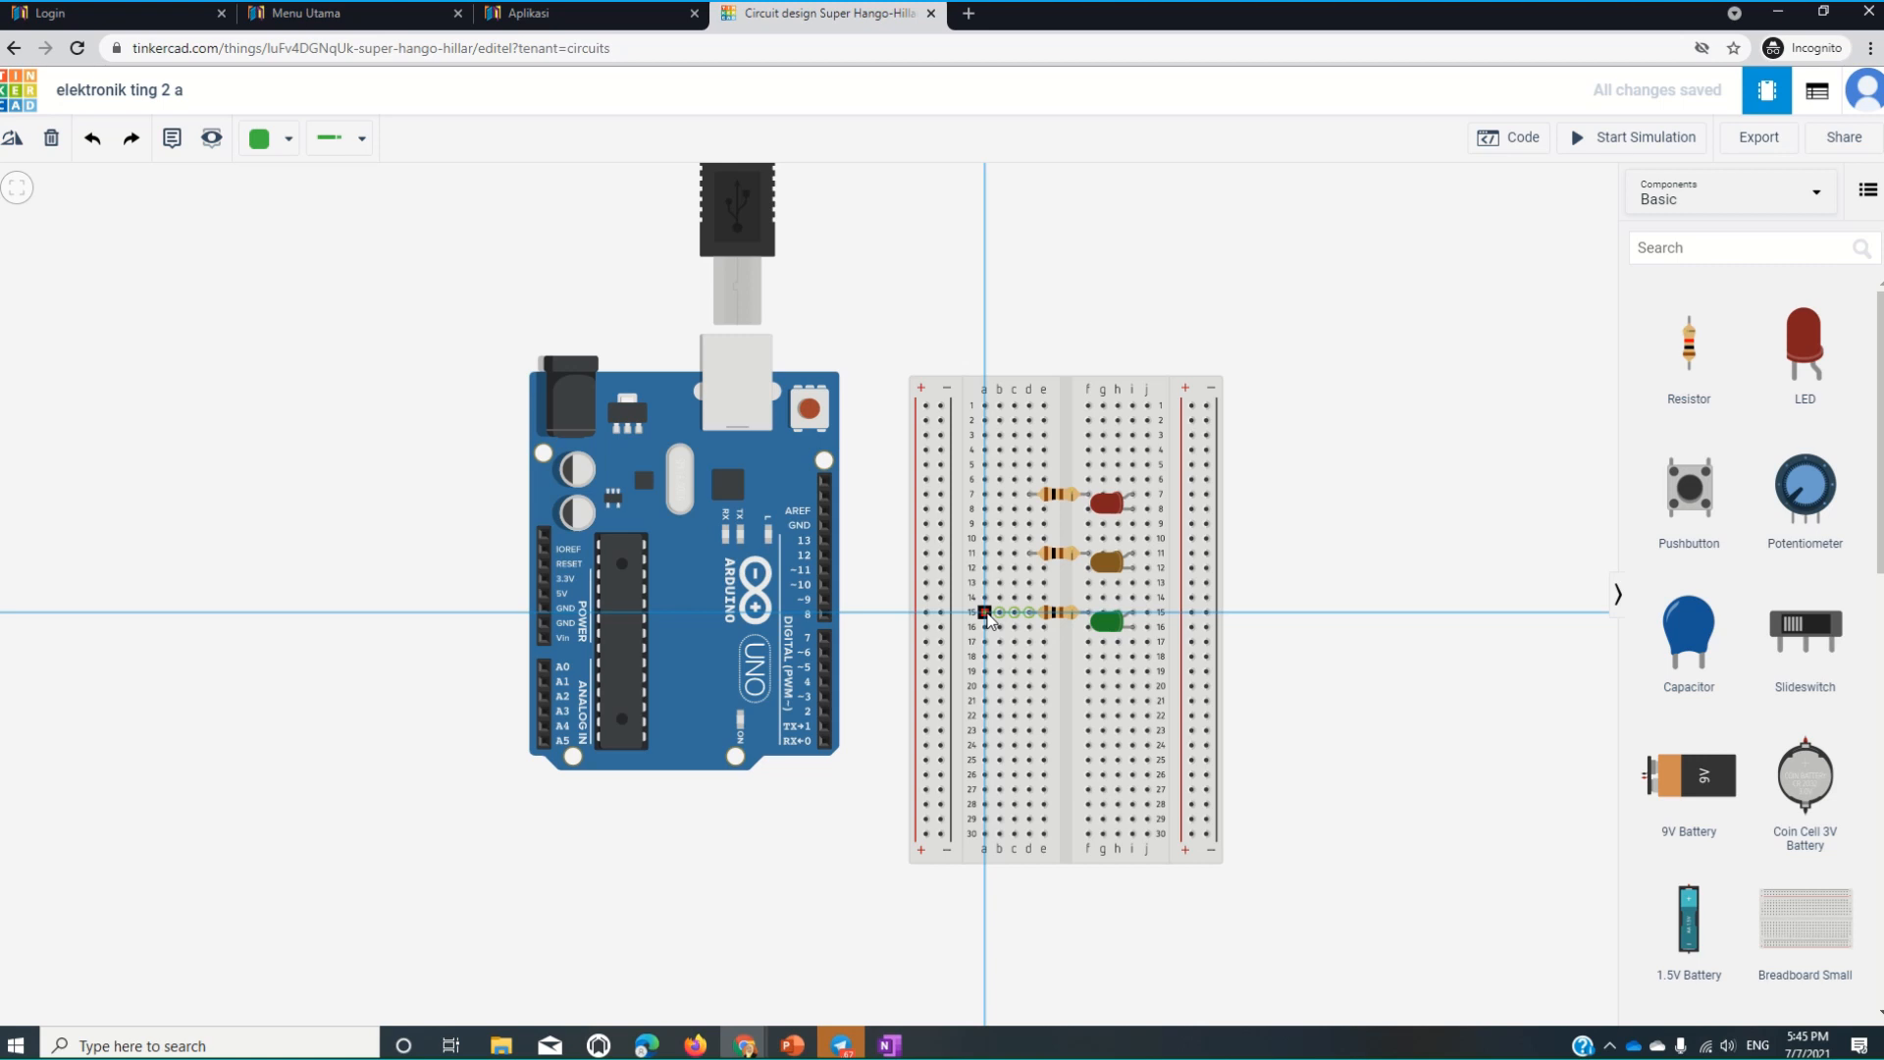
pyautogui.click(827, 638)
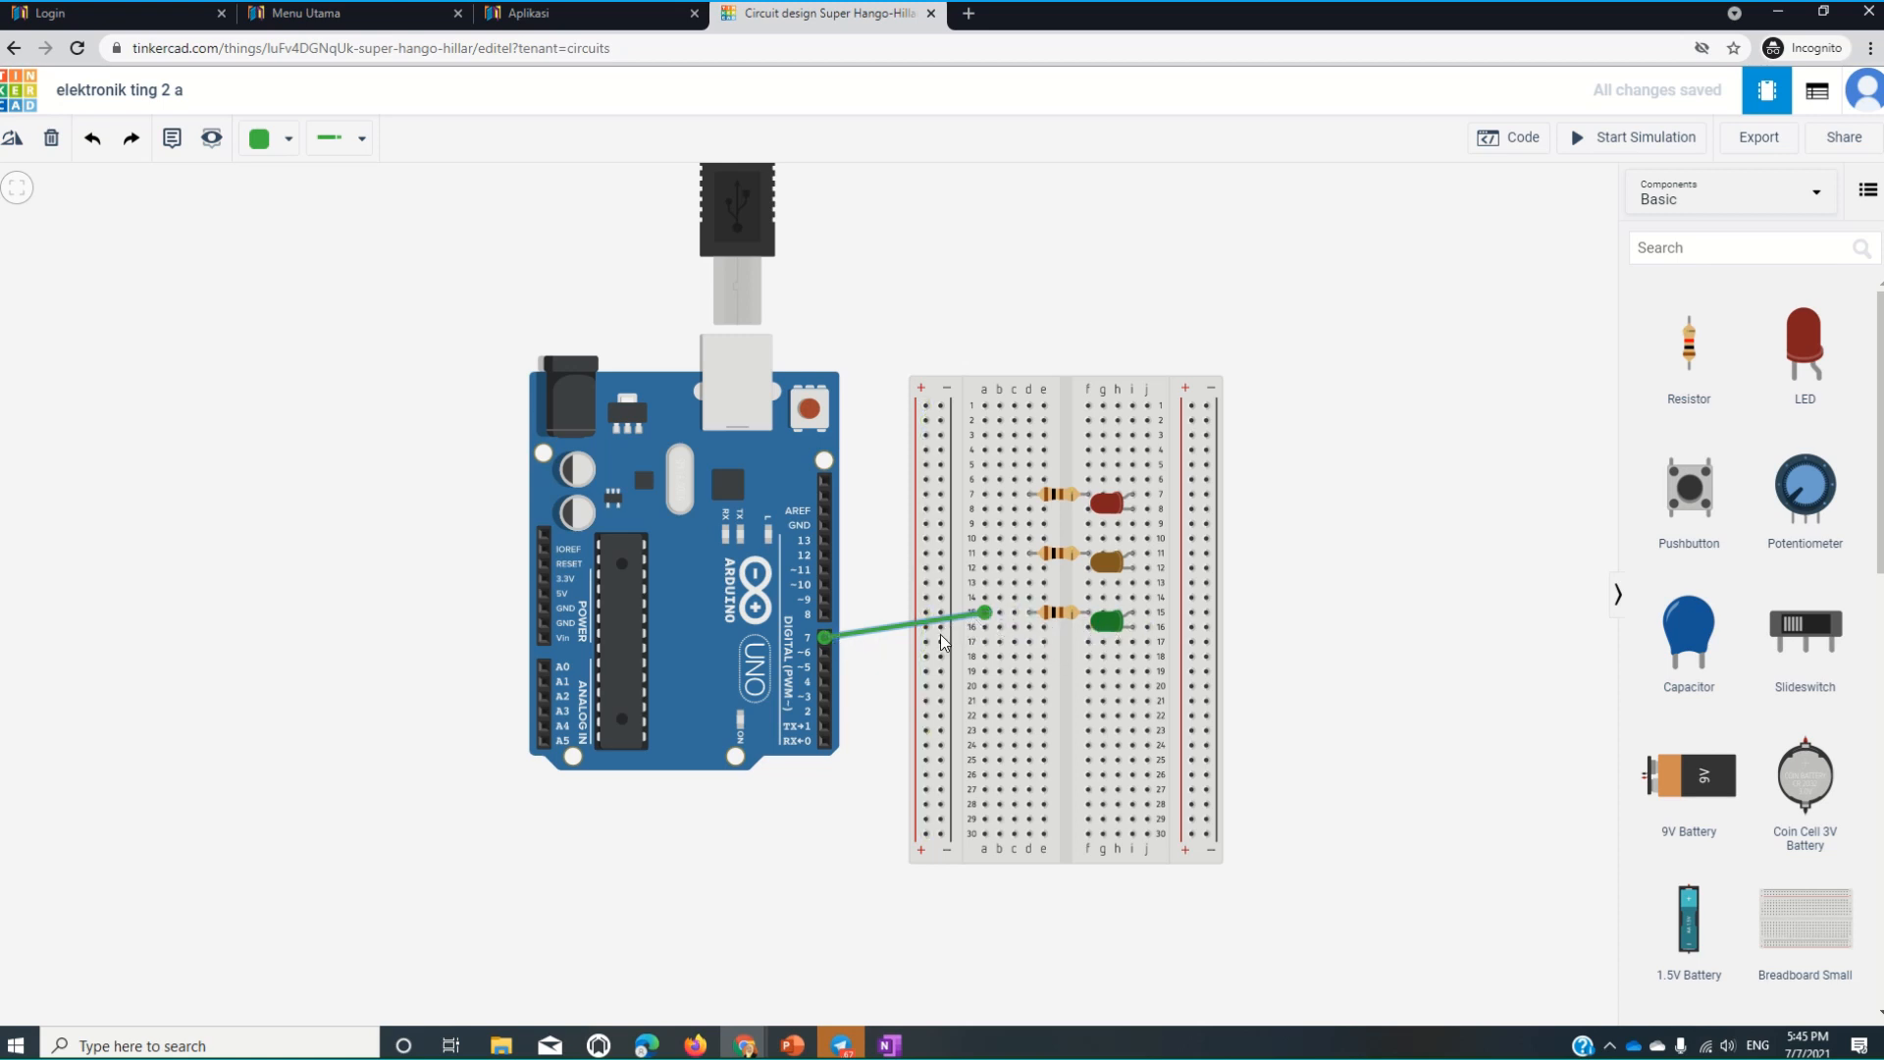
pyautogui.click(985, 554)
pyautogui.click(826, 586)
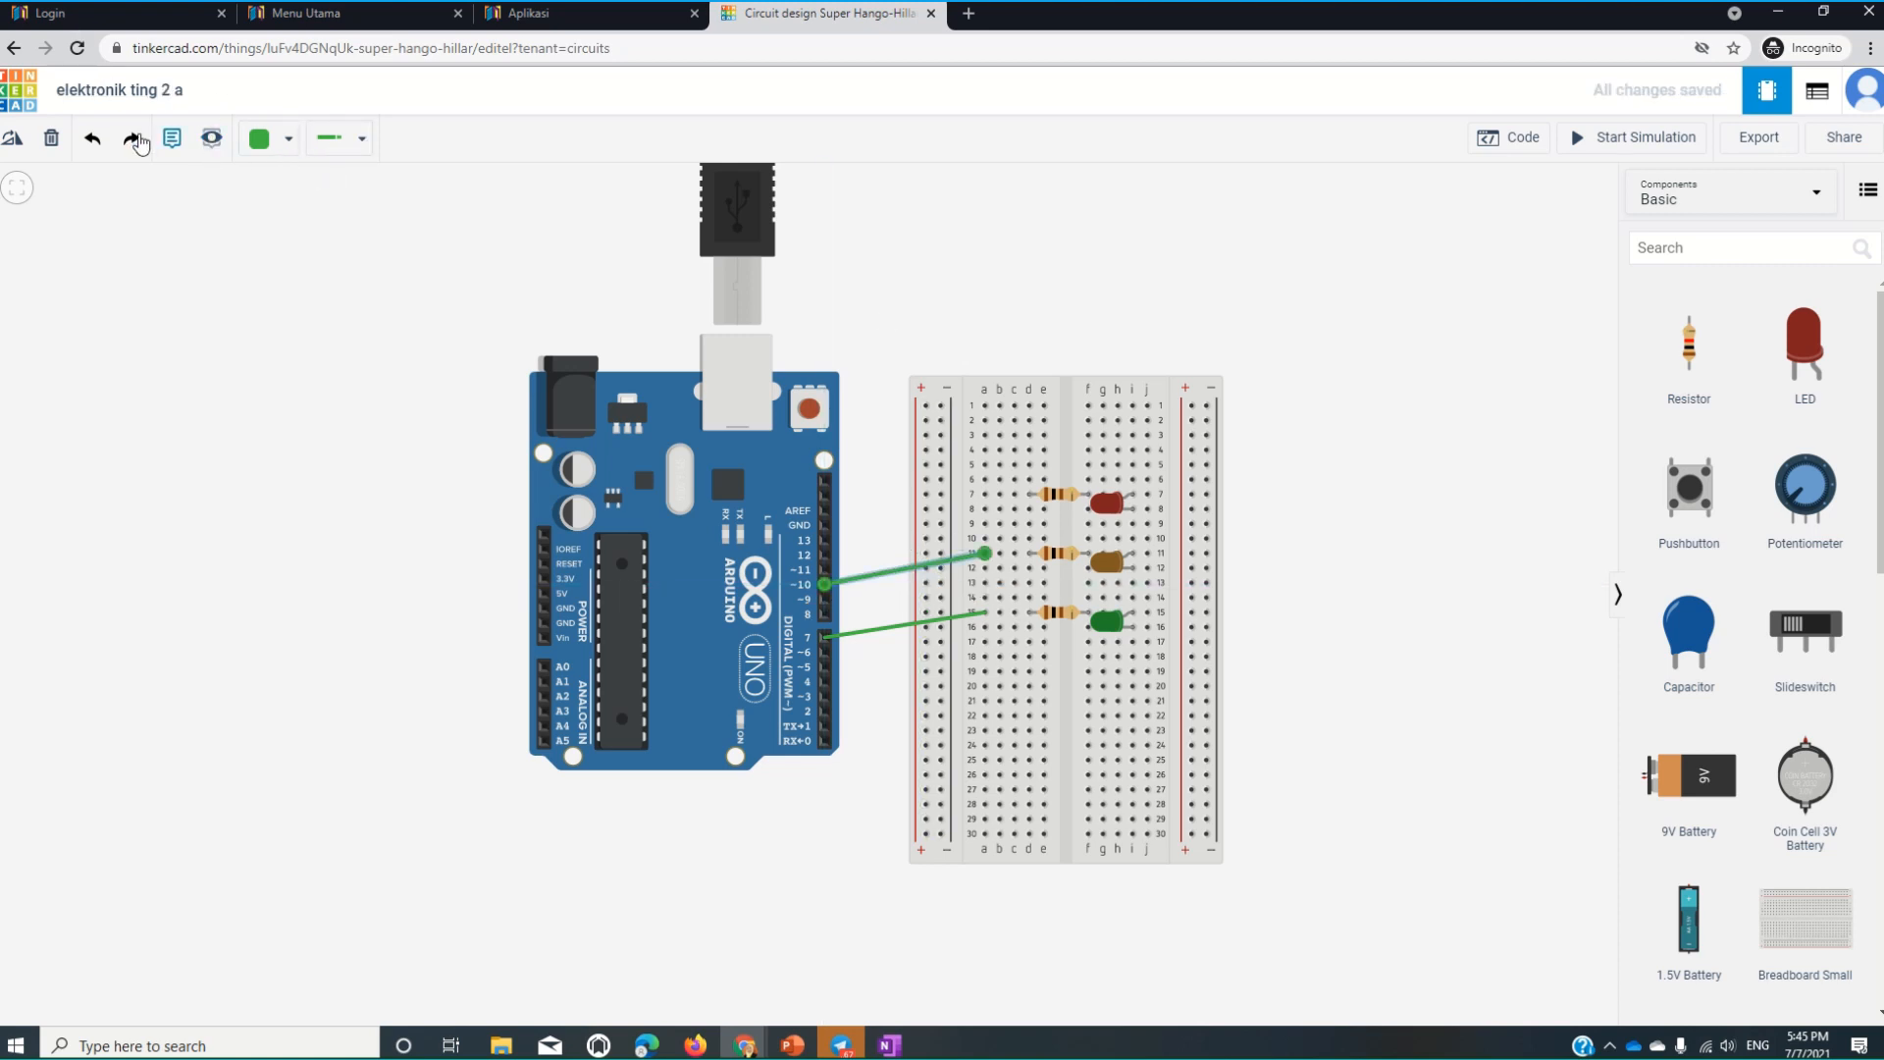
pyautogui.click(289, 138)
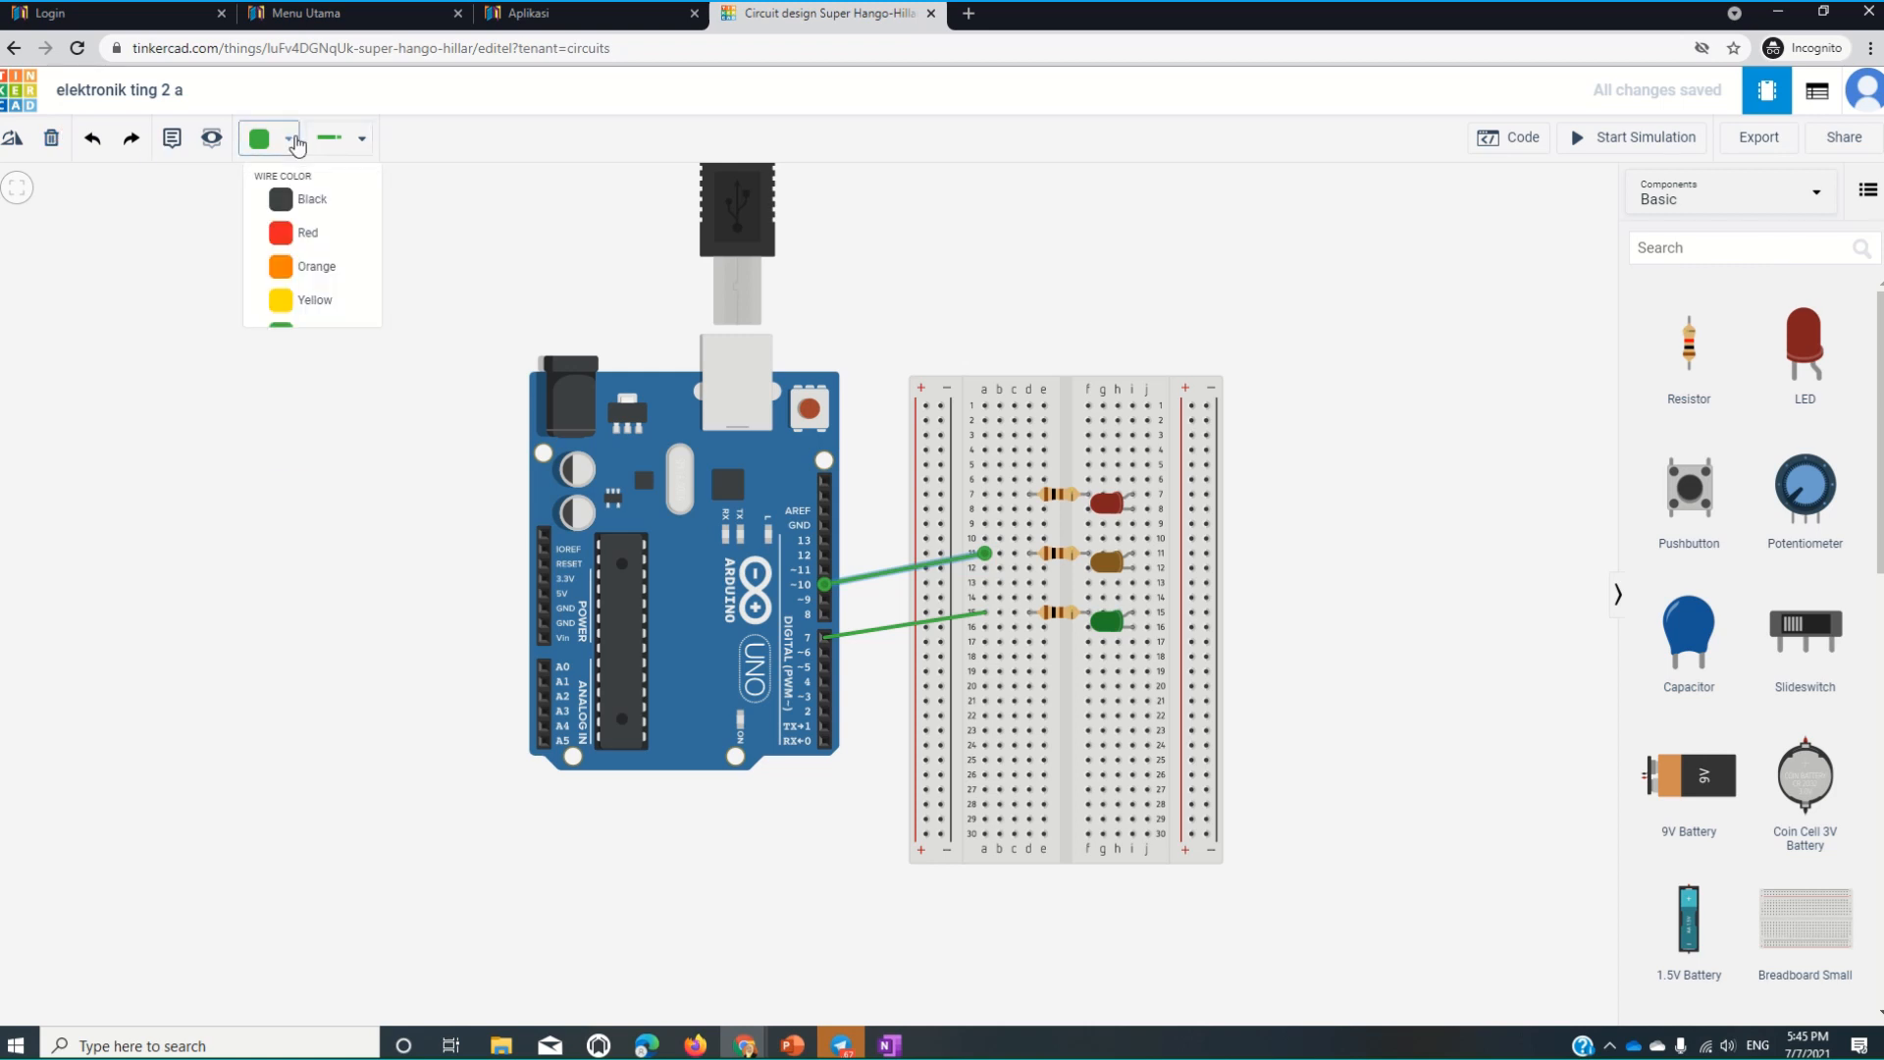
pyautogui.click(293, 304)
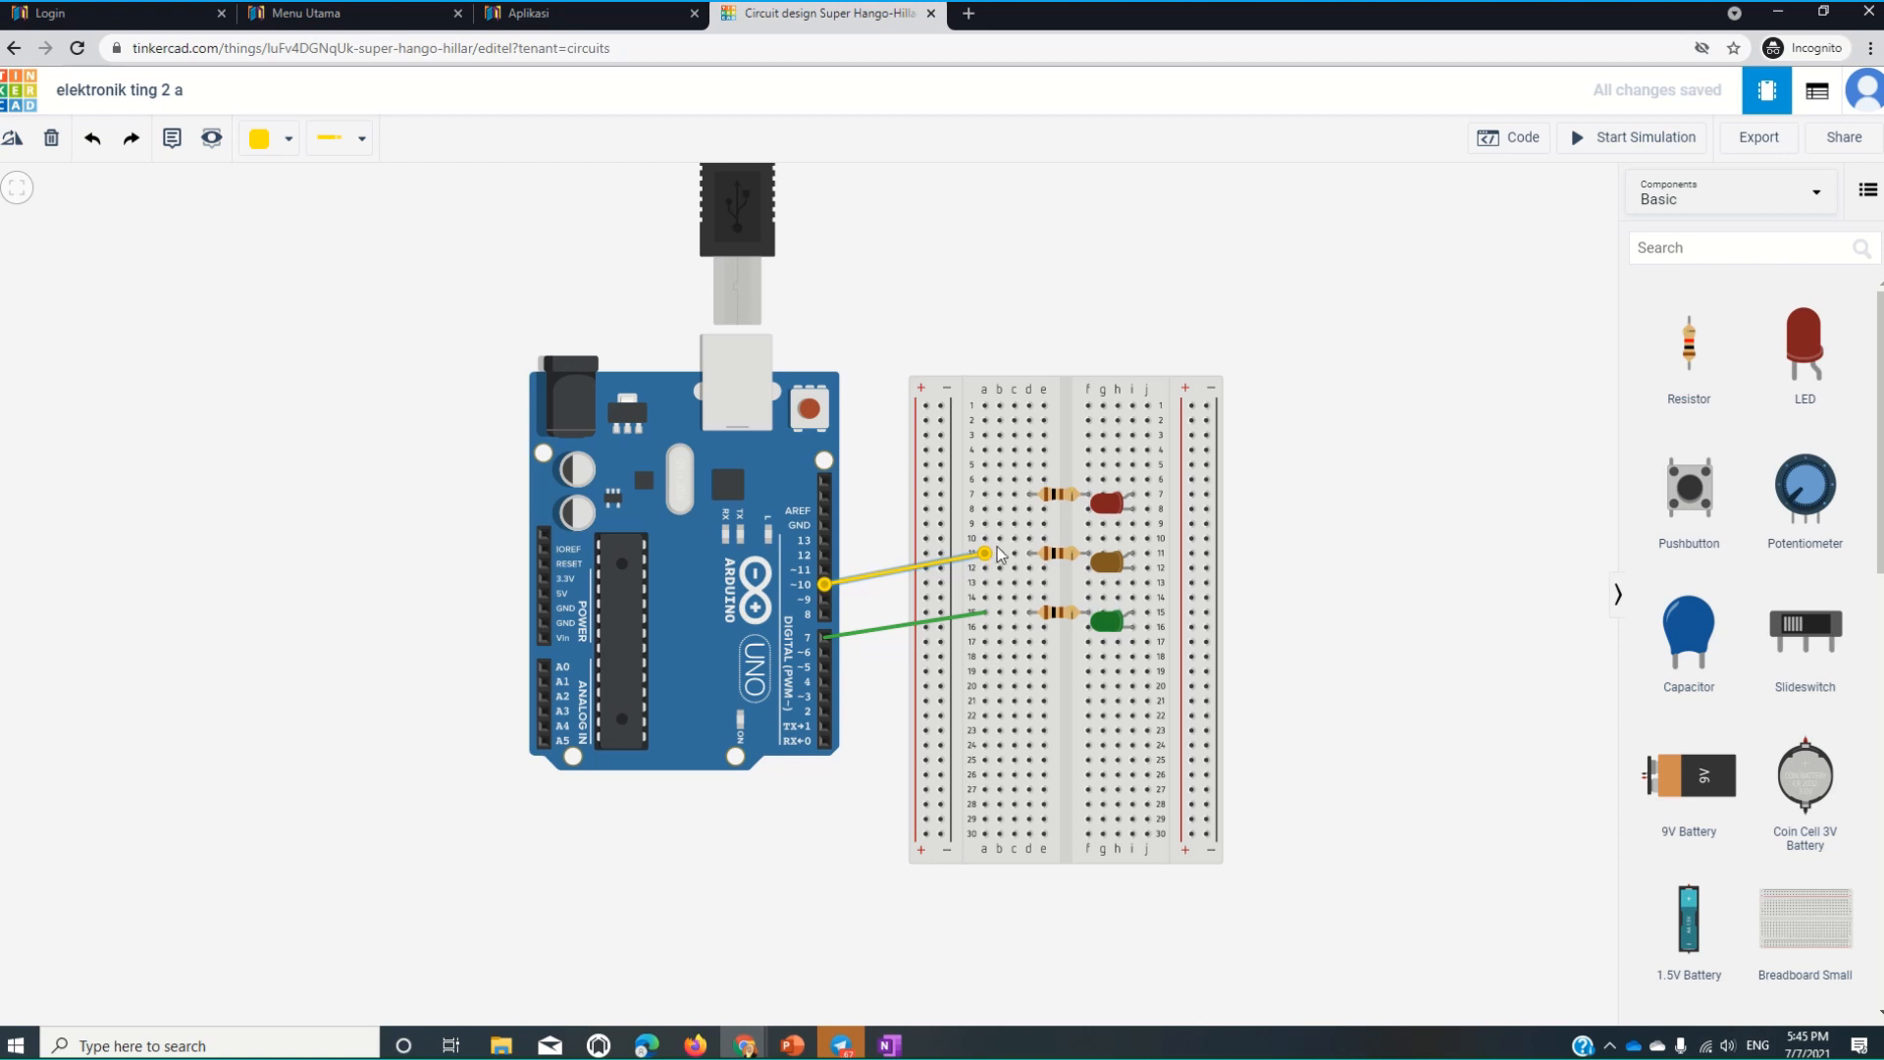
# Wire breadboard hole a7 to Arduino pin 13 and colour the wire red.
pyautogui.click(986, 495)
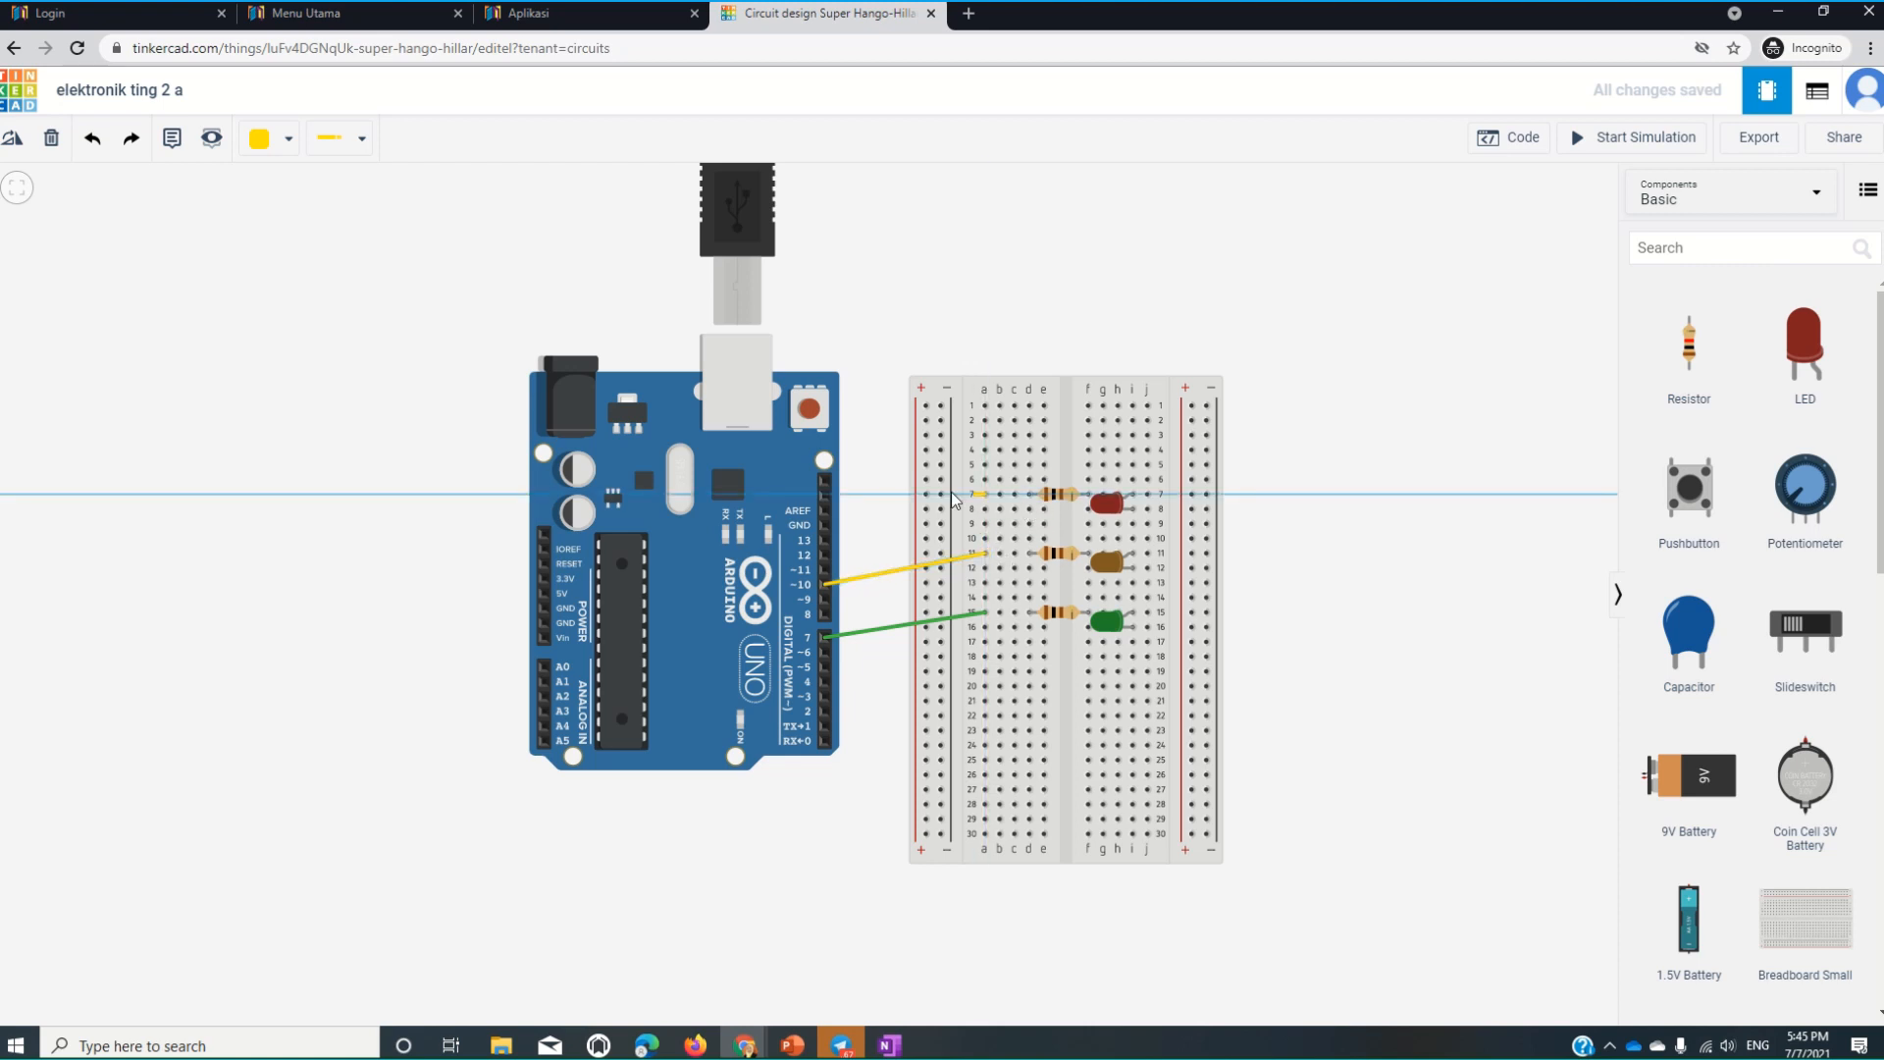
pyautogui.click(825, 540)
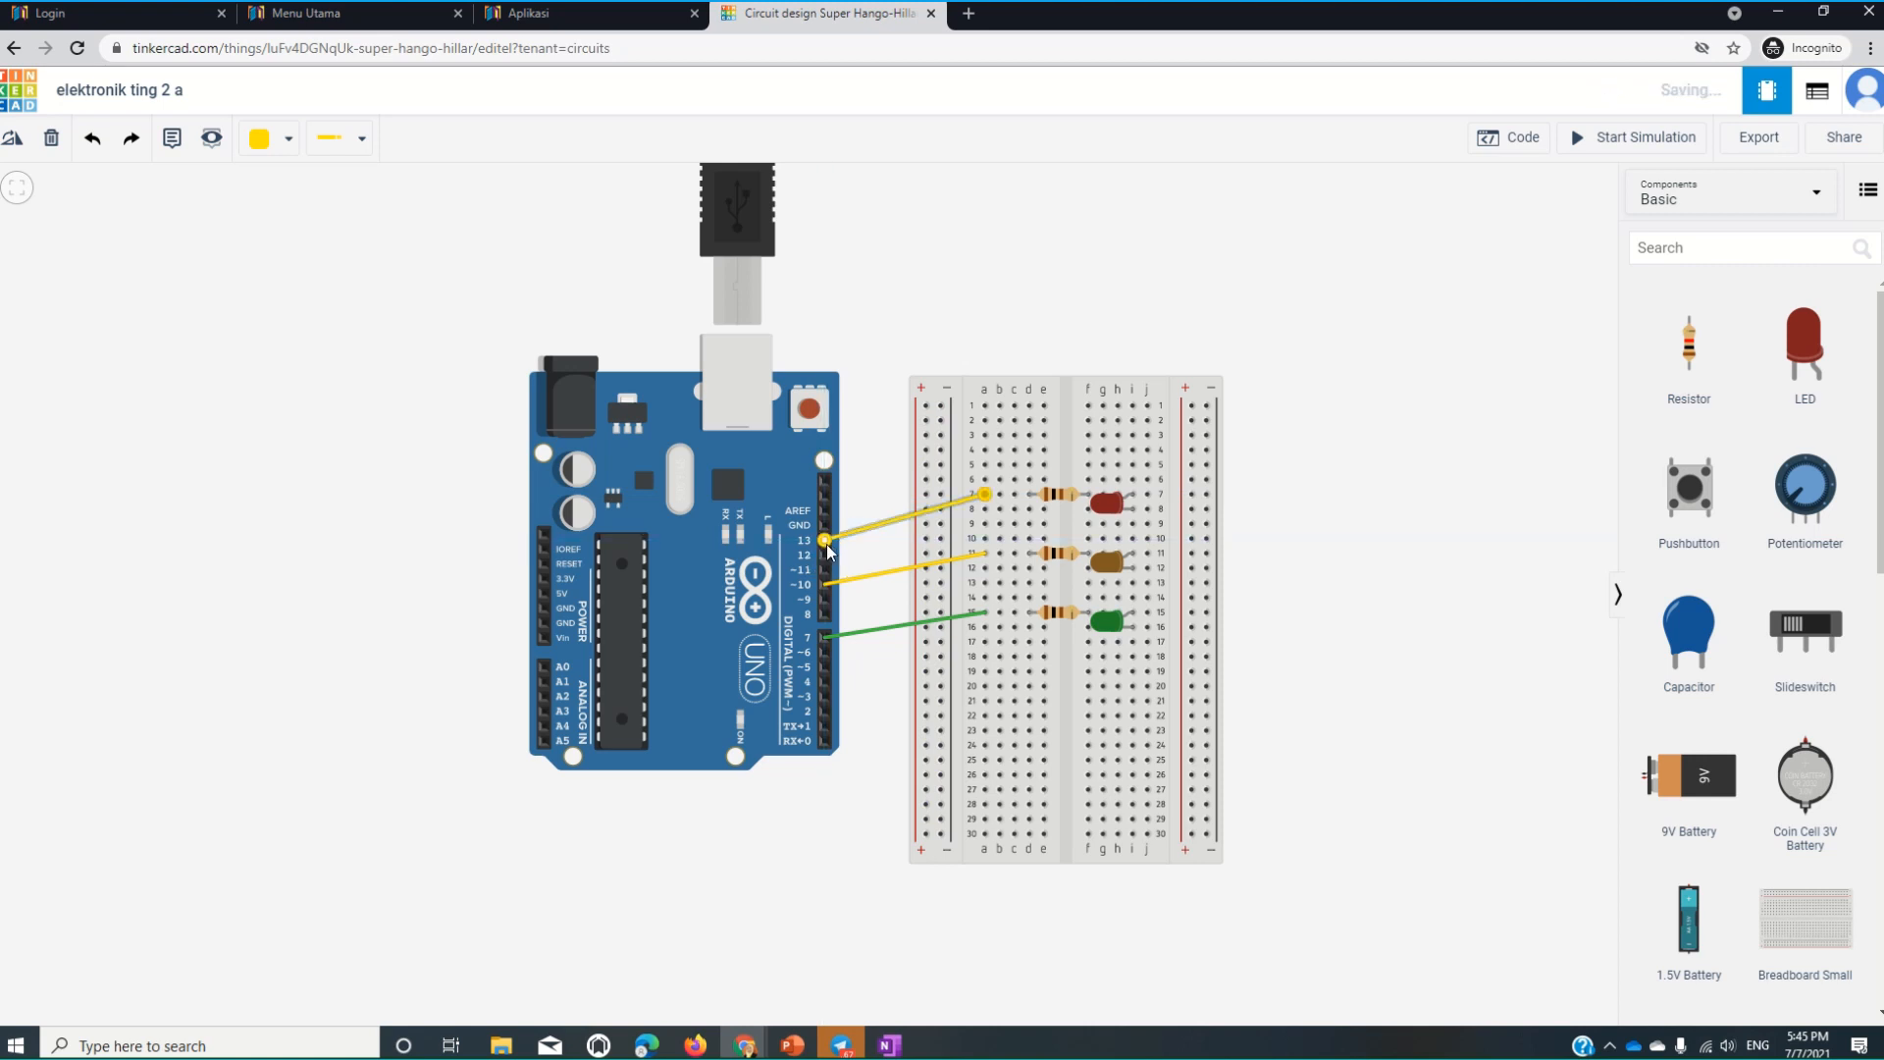
pyautogui.click(282, 153)
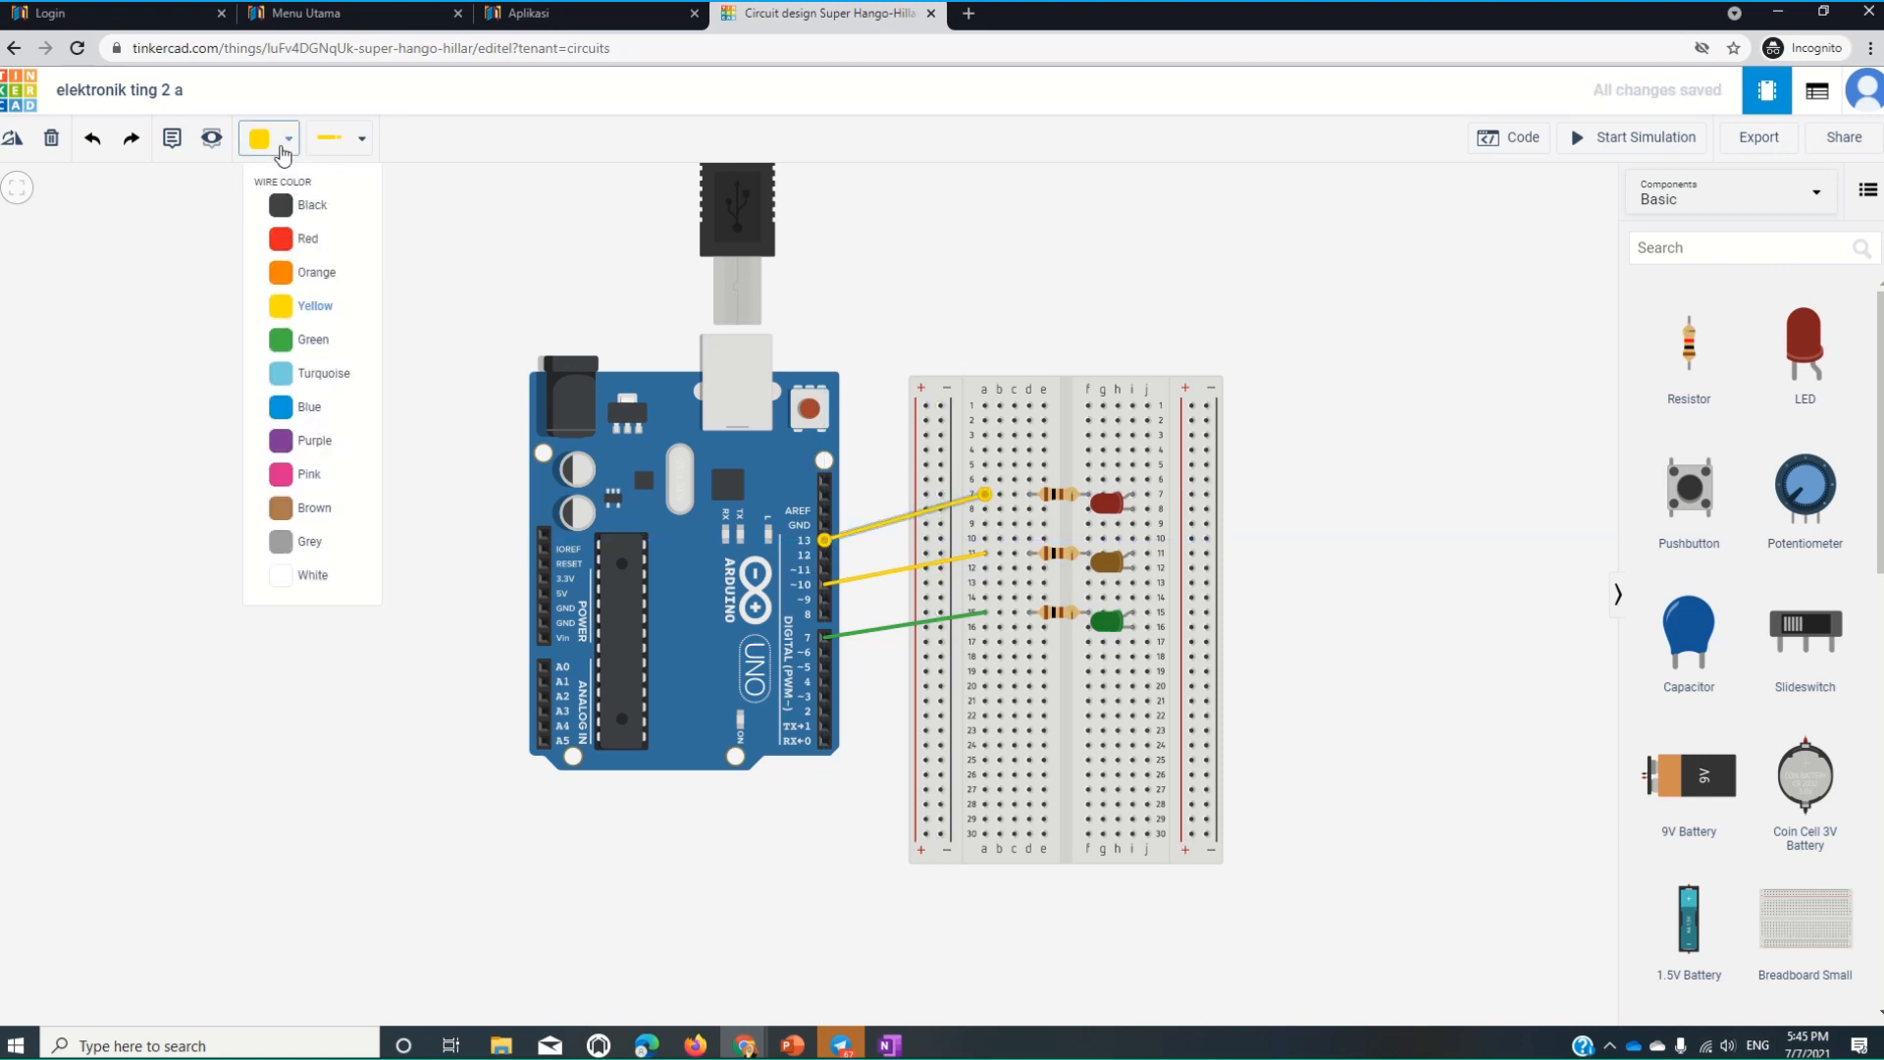
pyautogui.click(285, 238)
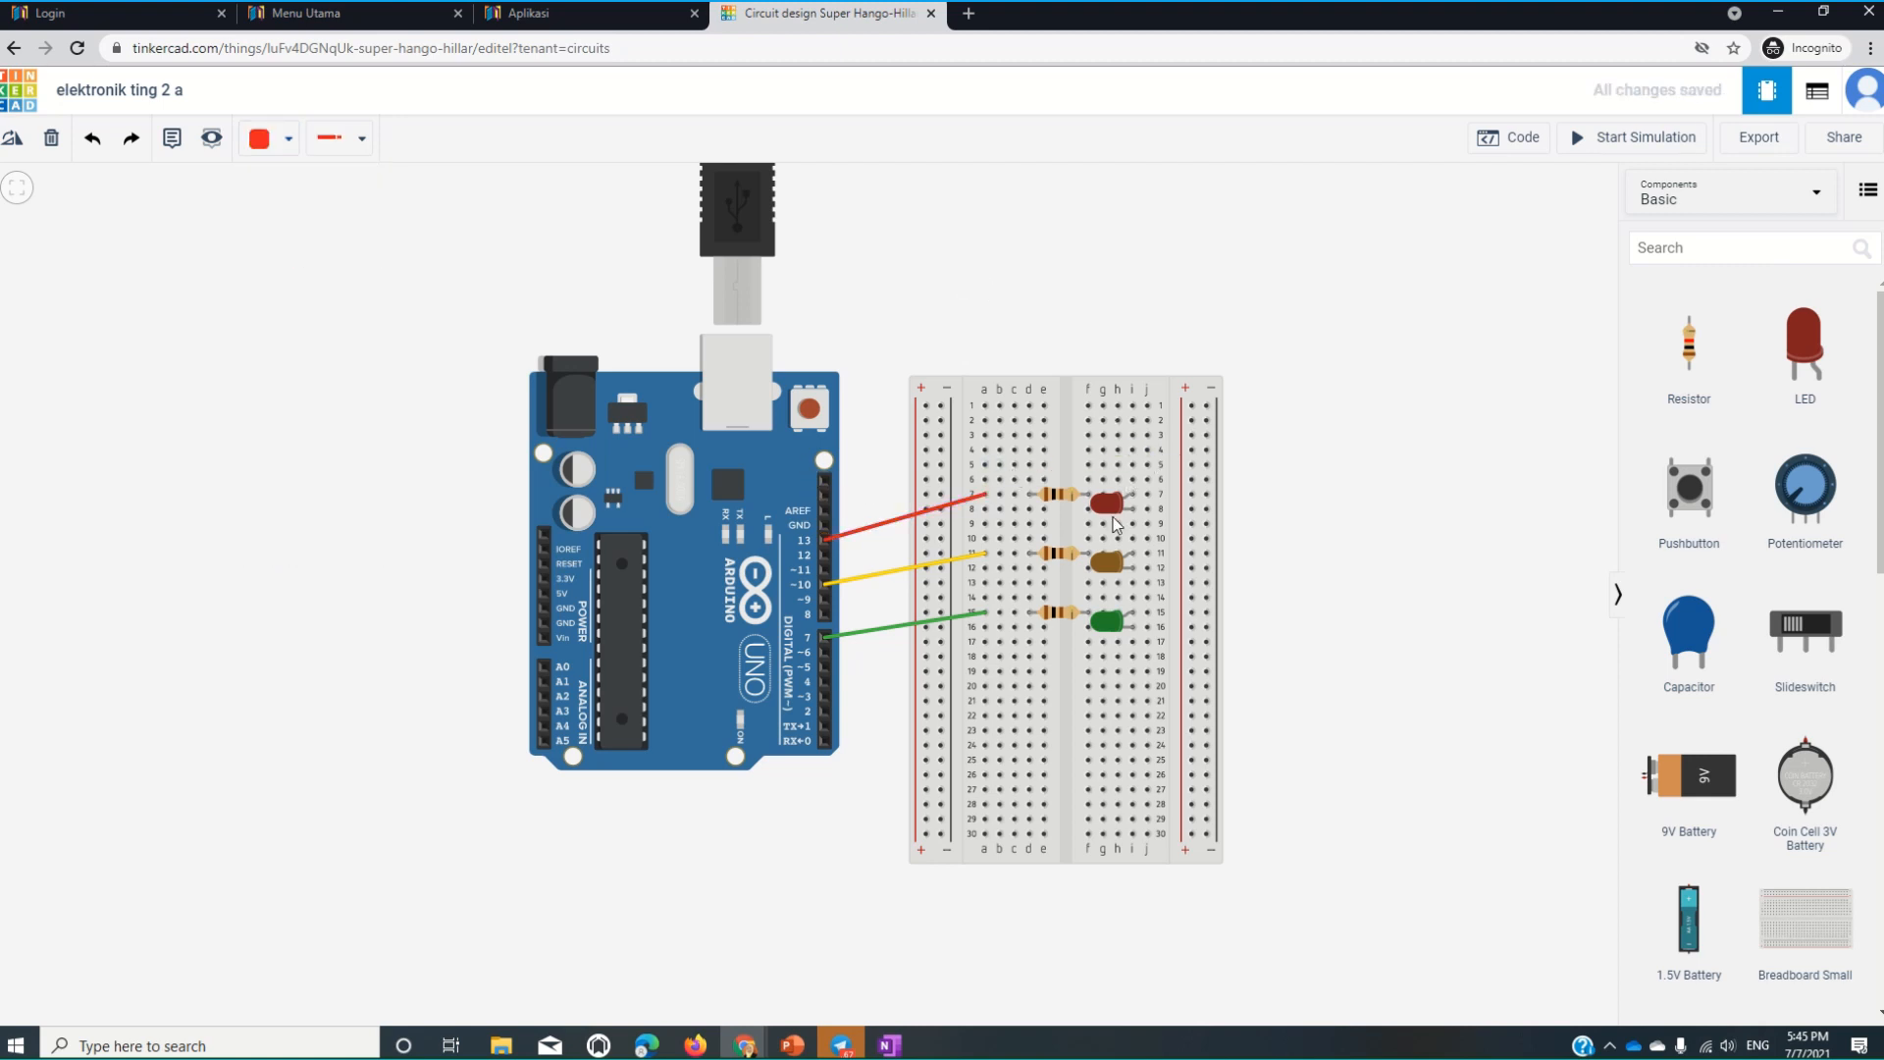
# Wire Arduino GND to the breadboard's far negative rail, move the Arduino slightly up to level the wire, and colour it black.
pyautogui.click(825, 526)
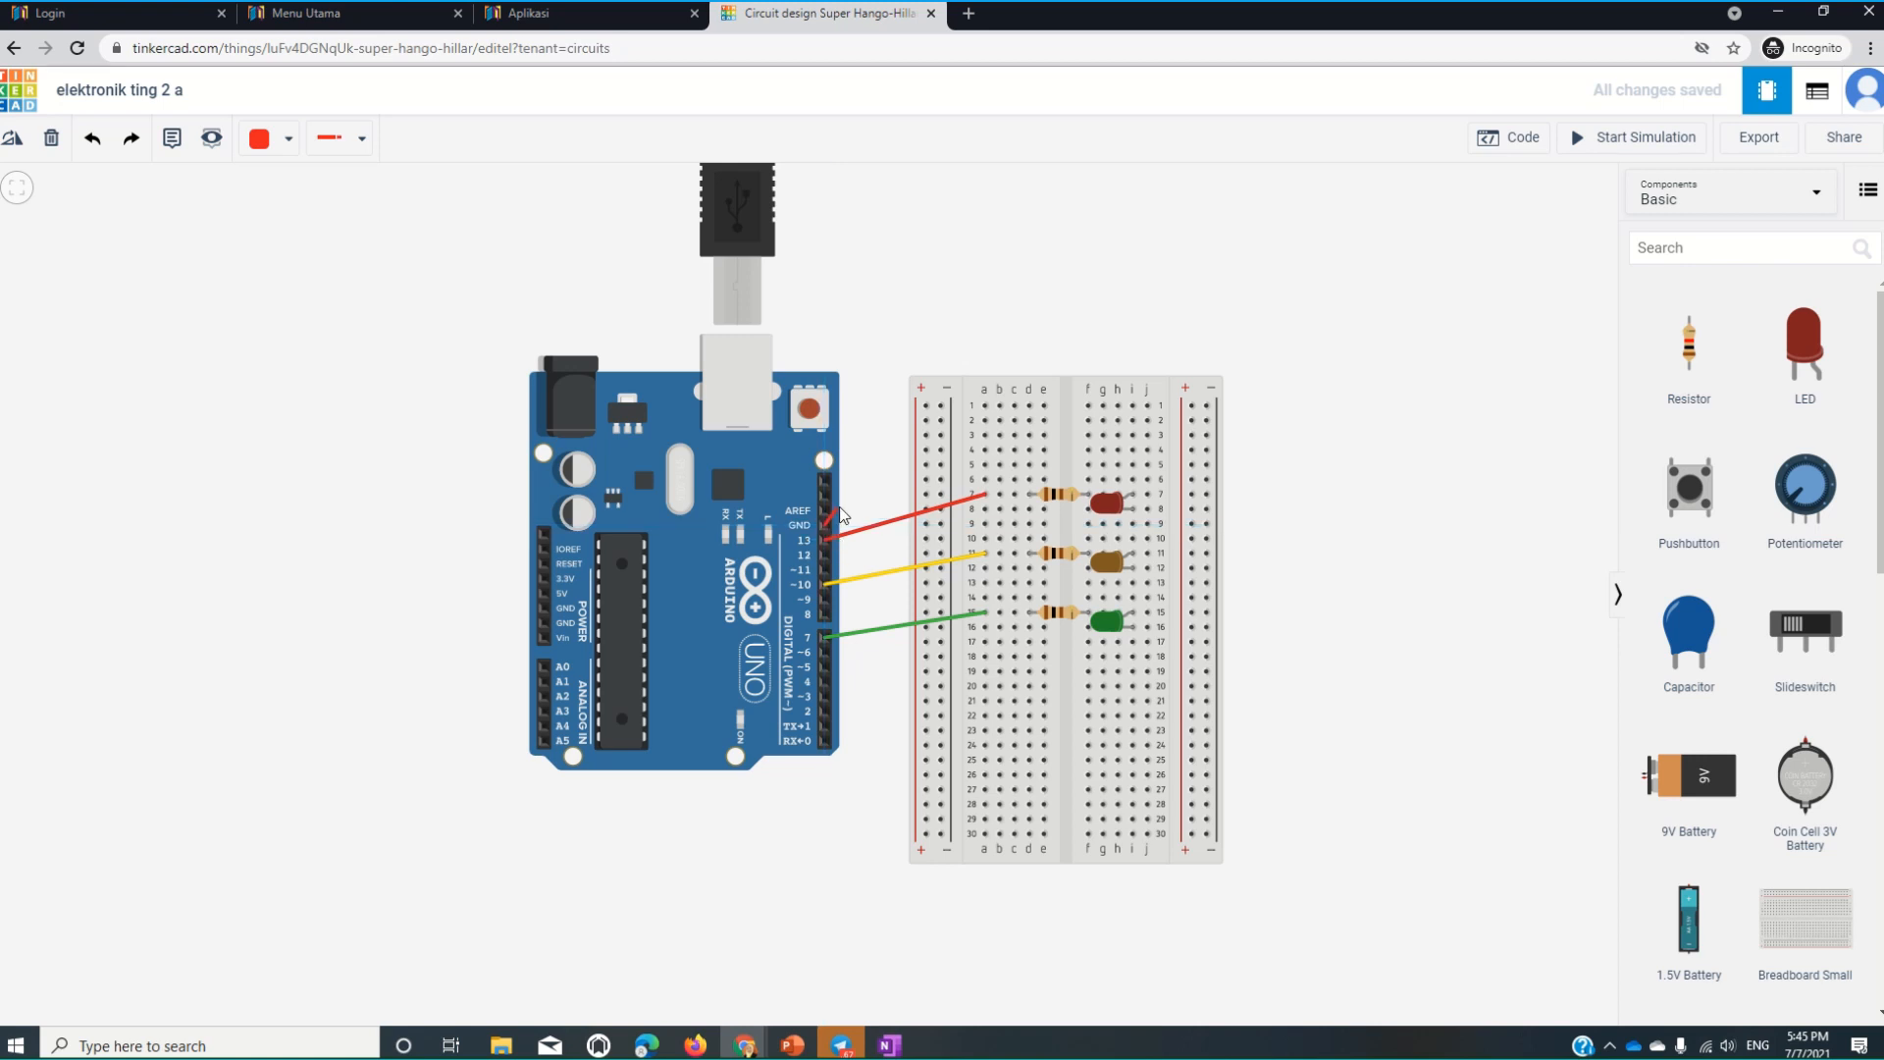
pyautogui.click(1206, 480)
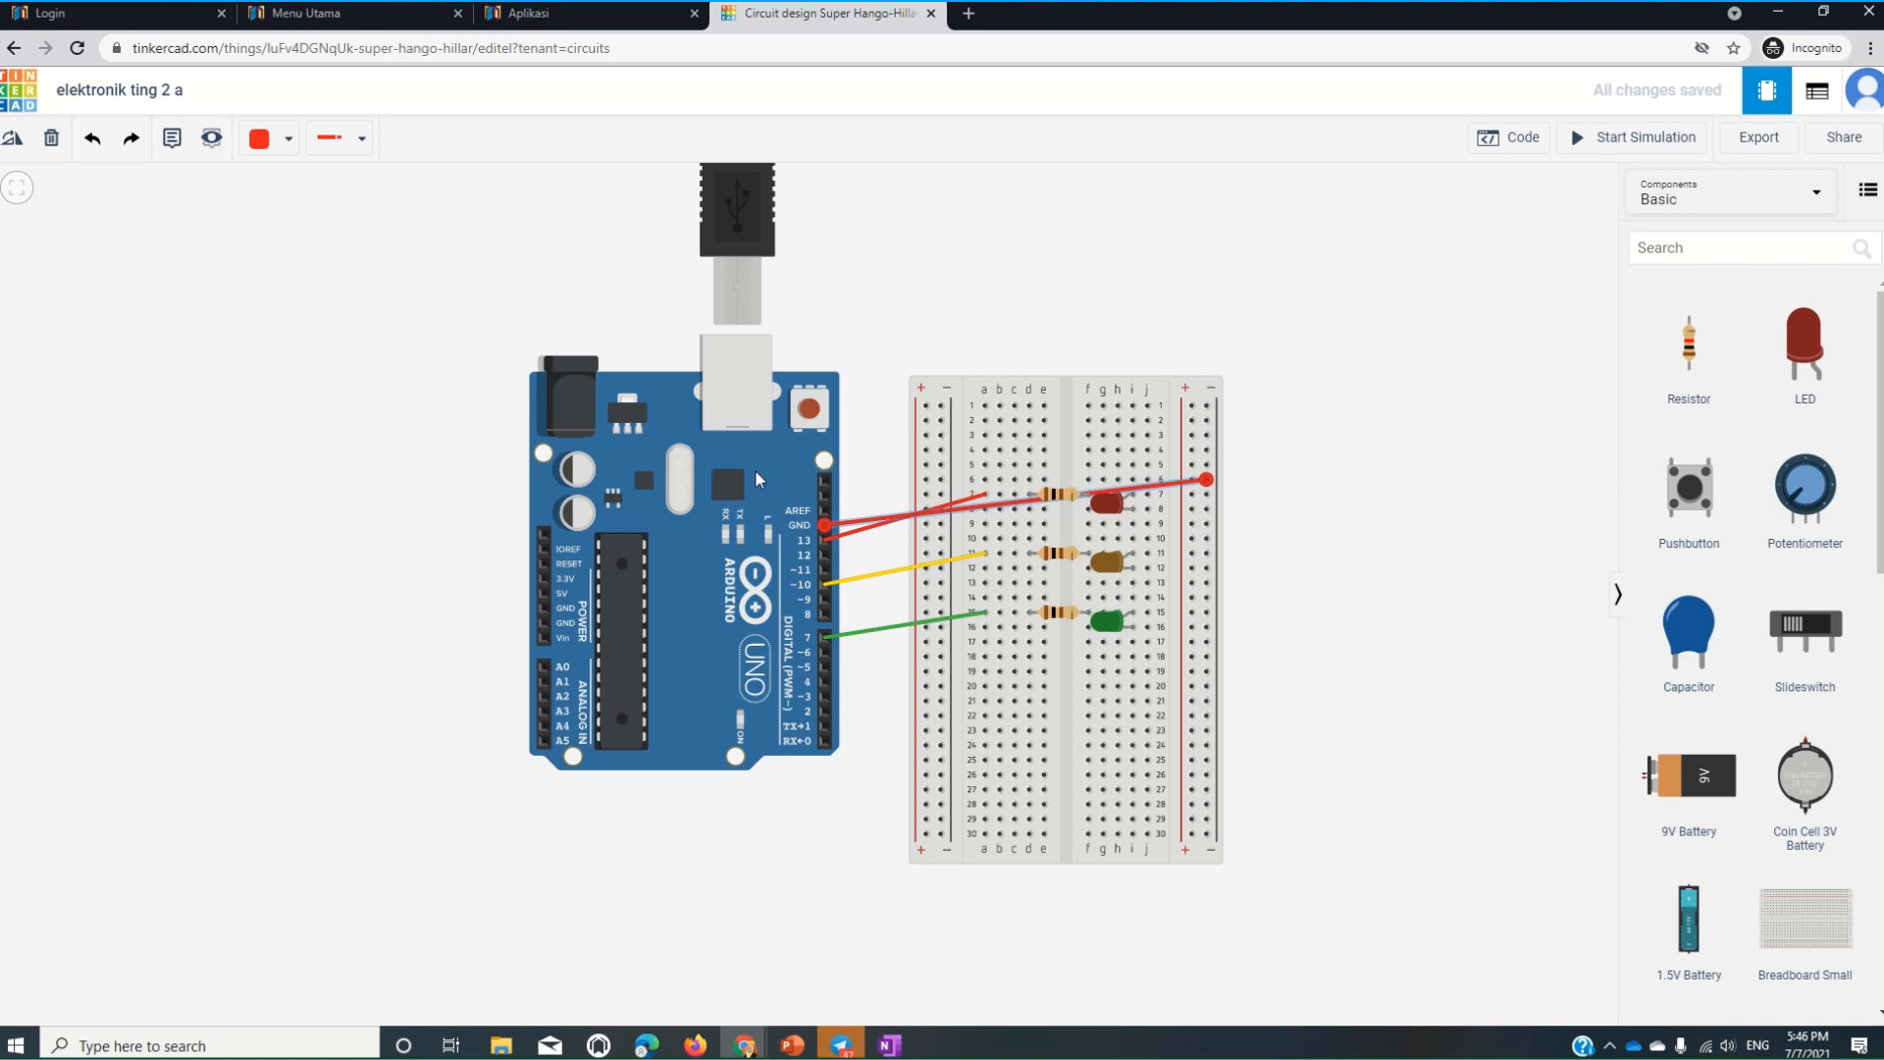
pyautogui.moveTo(738, 445); pyautogui.dragTo(730, 399)
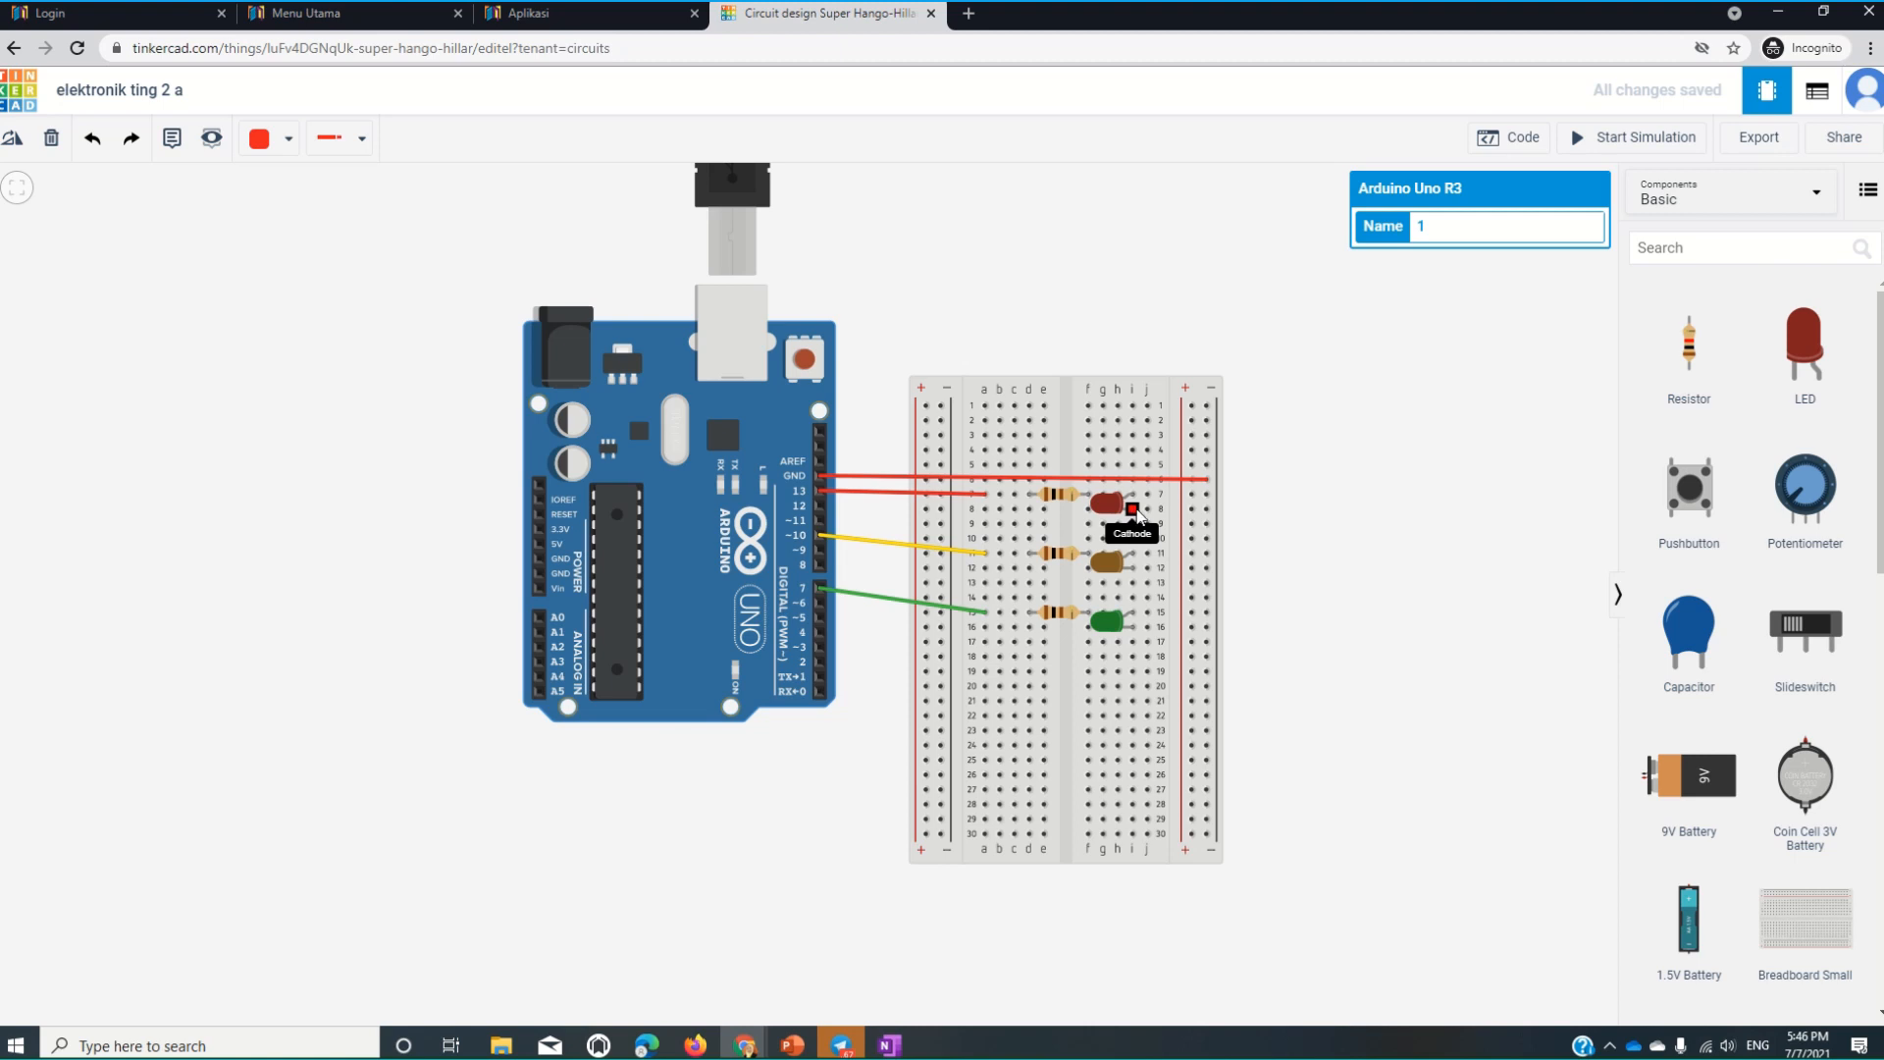
pyautogui.click(1074, 483)
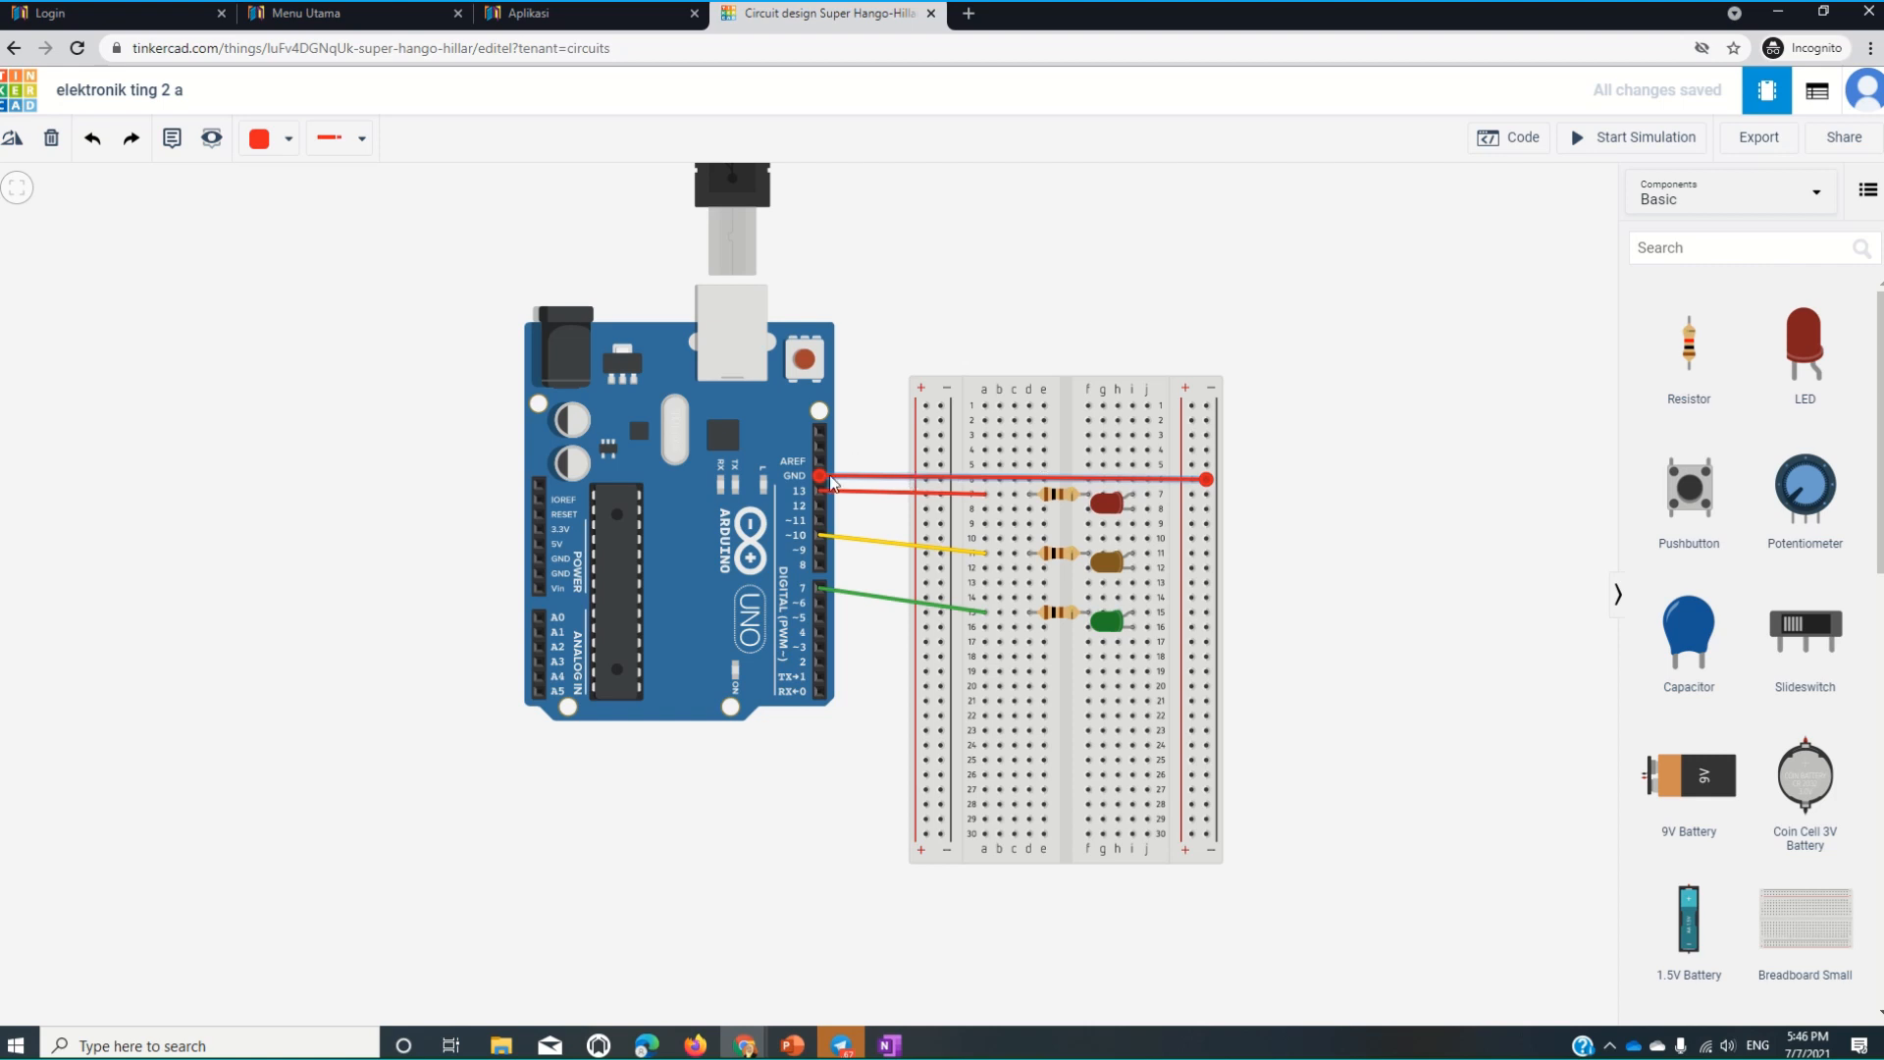
pyautogui.click(272, 142)
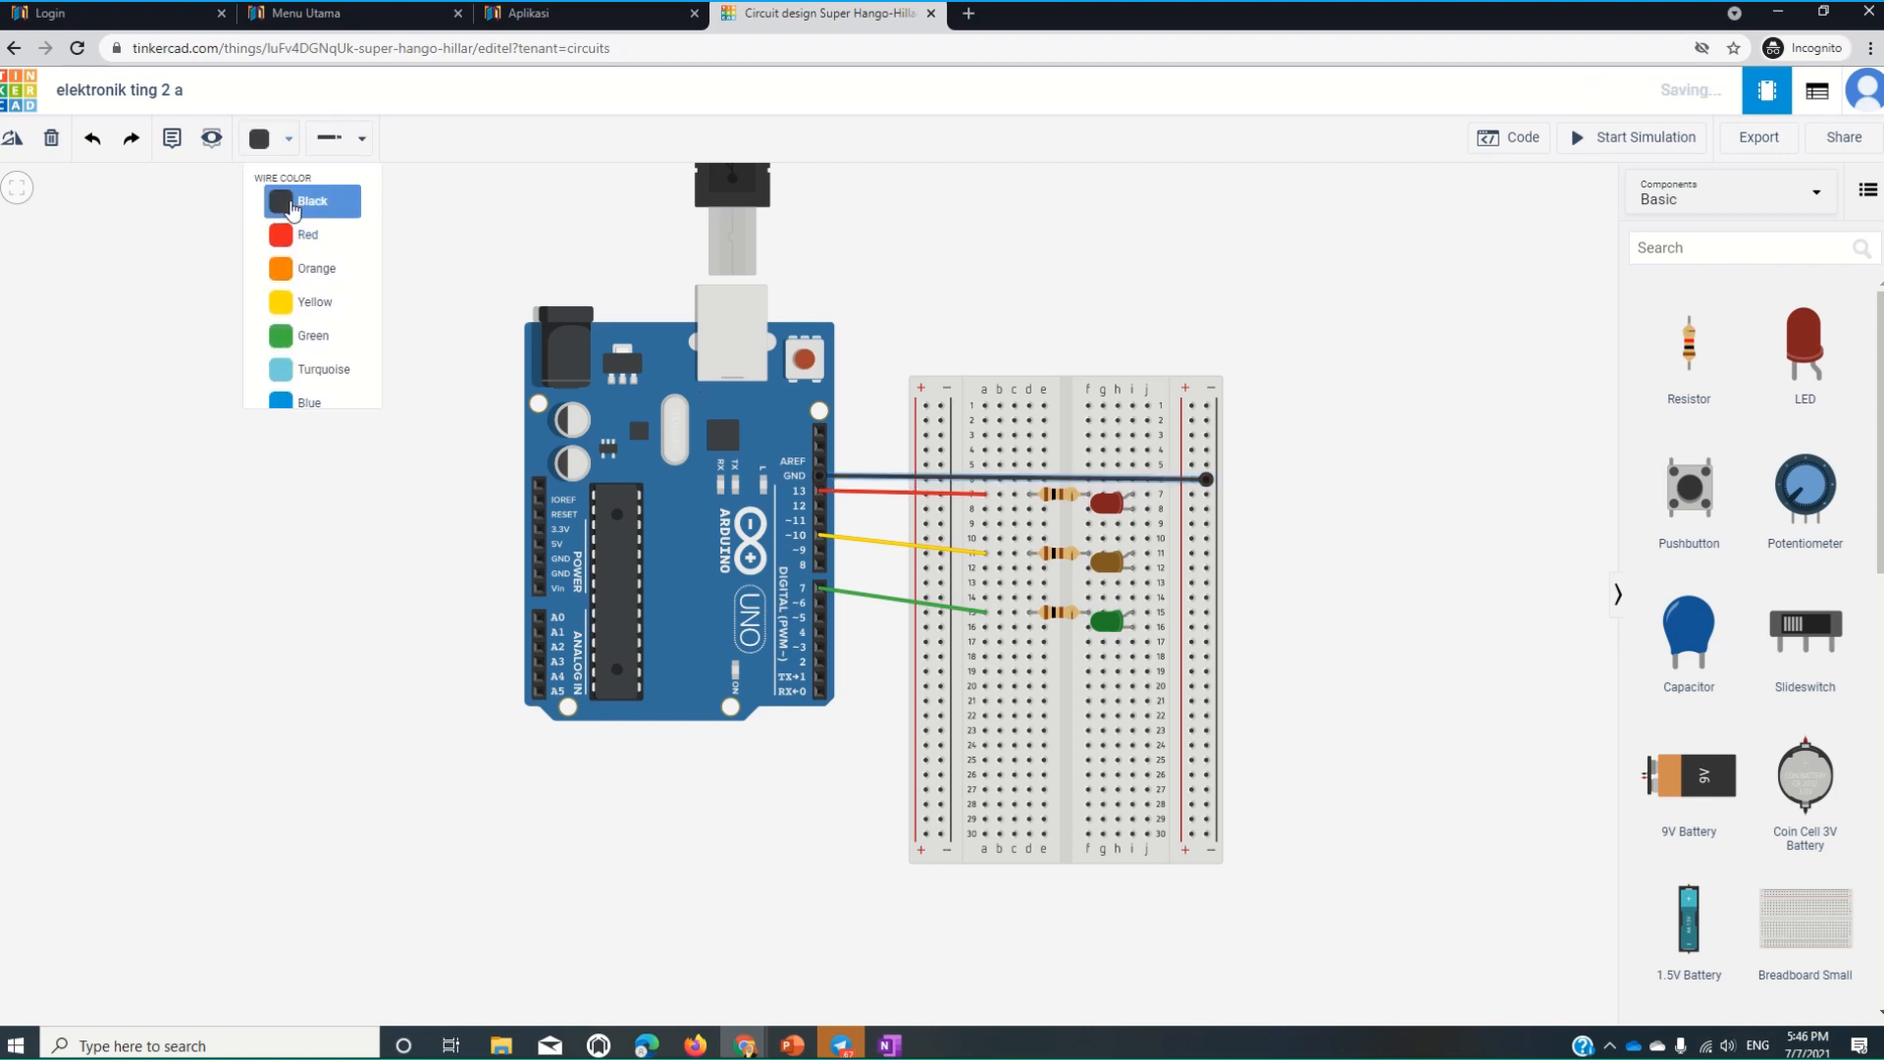
pyautogui.click(284, 197)
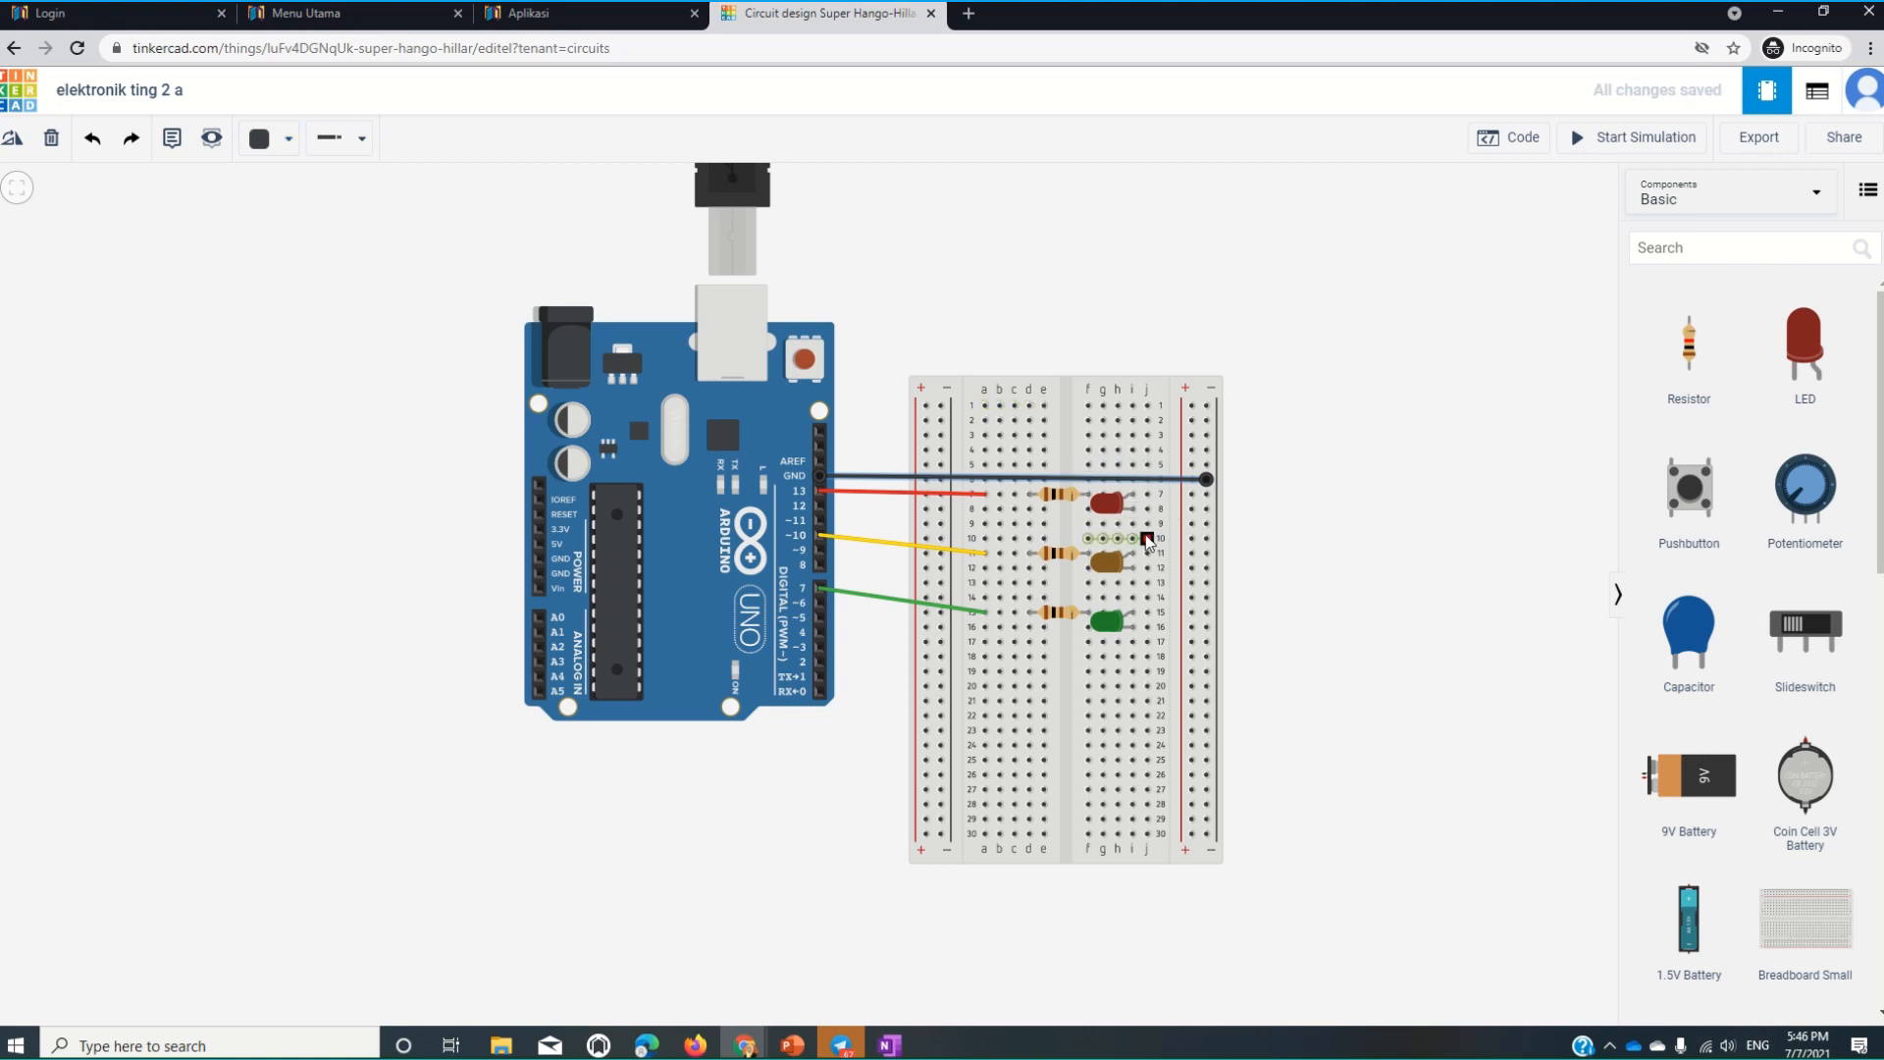
# Connect the negative rail to breadboard holes j8, j12 and j16 with black wires to ground the three LED cathodes.
pyautogui.click(1207, 509)
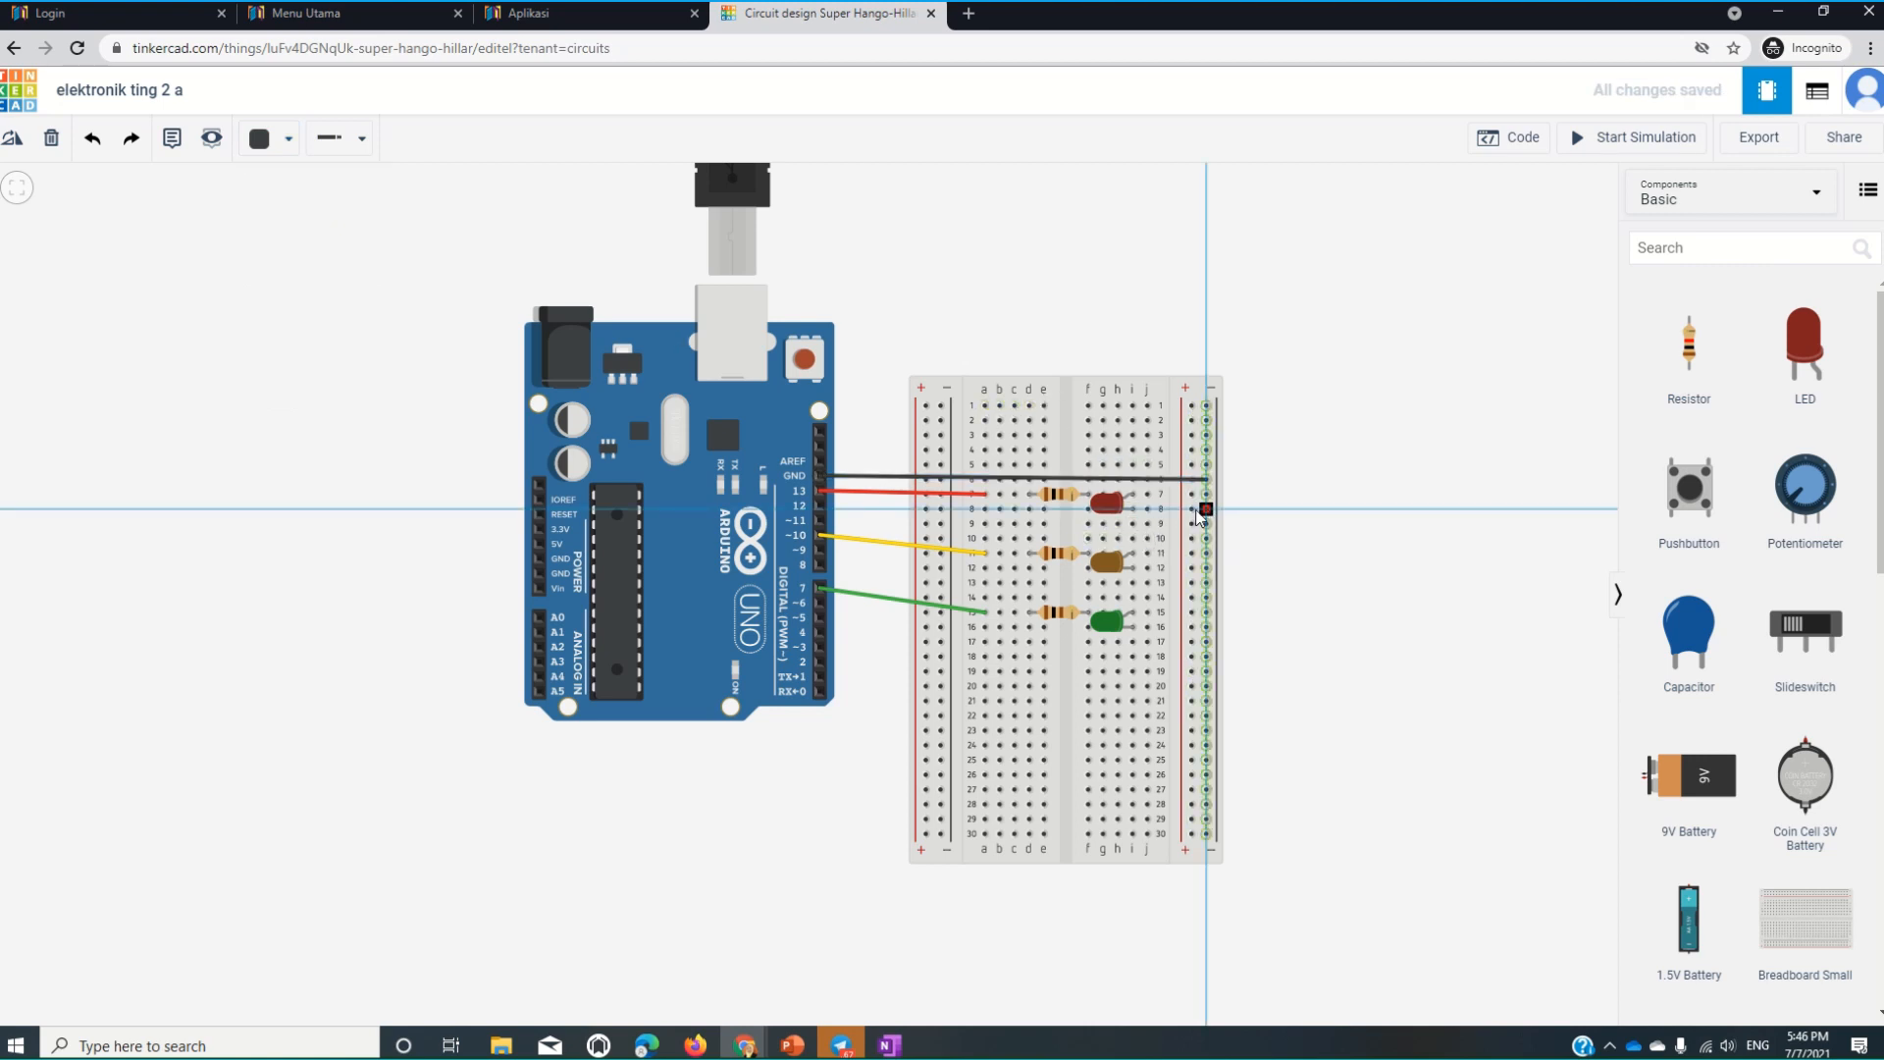
pyautogui.click(1148, 510)
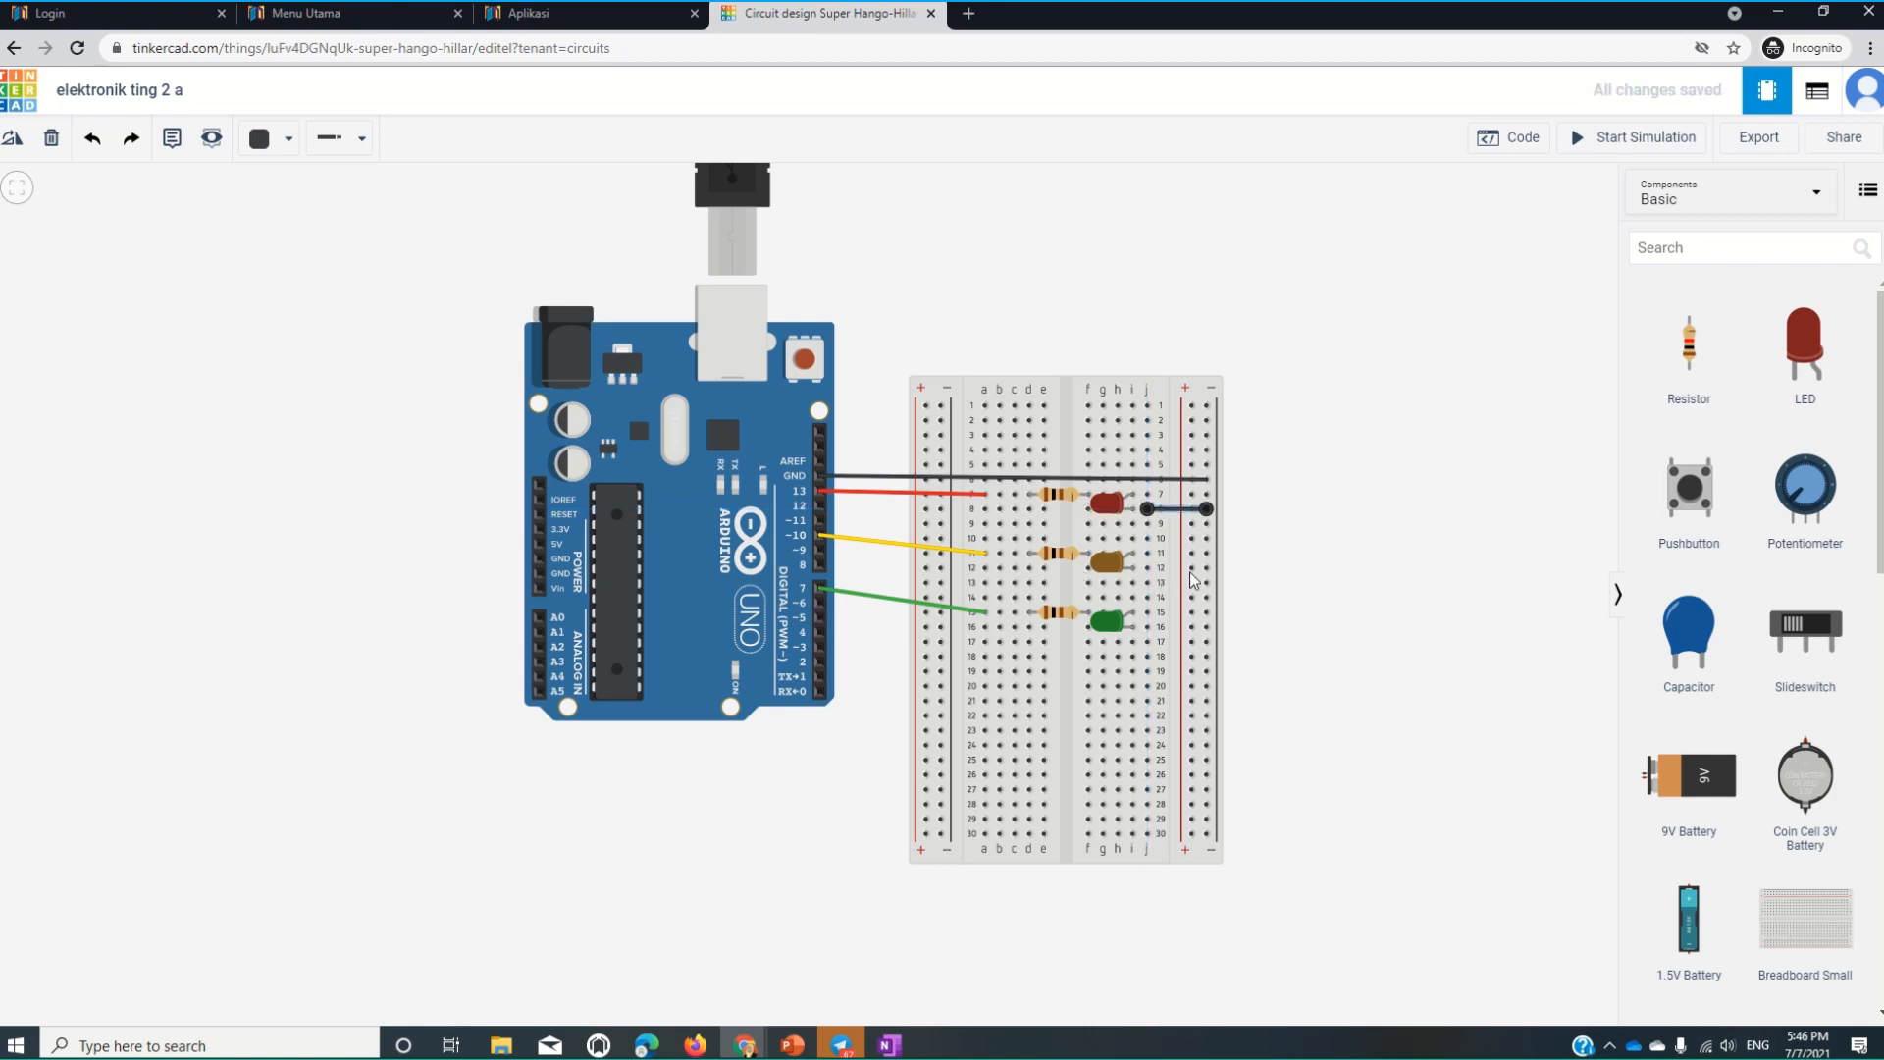
pyautogui.click(1207, 569)
pyautogui.click(1147, 567)
pyautogui.click(1207, 627)
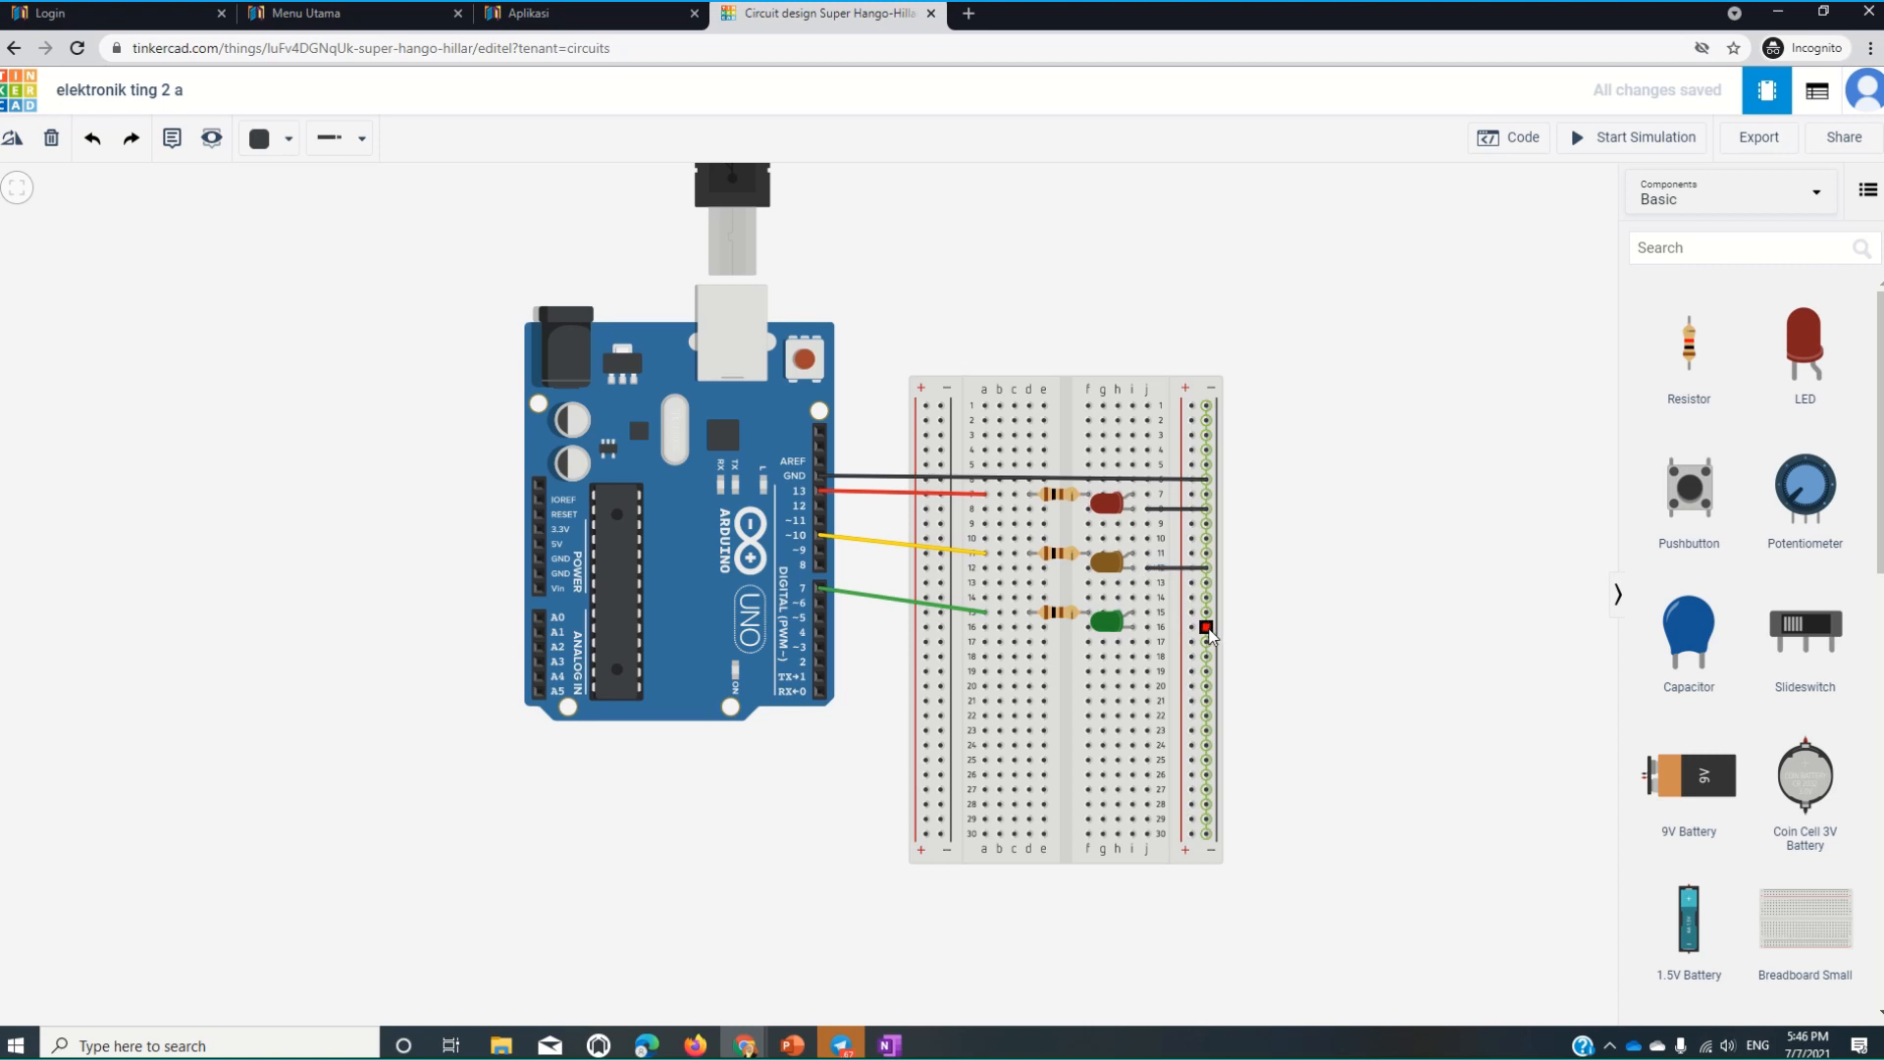
pyautogui.click(1147, 628)
pyautogui.click(1375, 580)
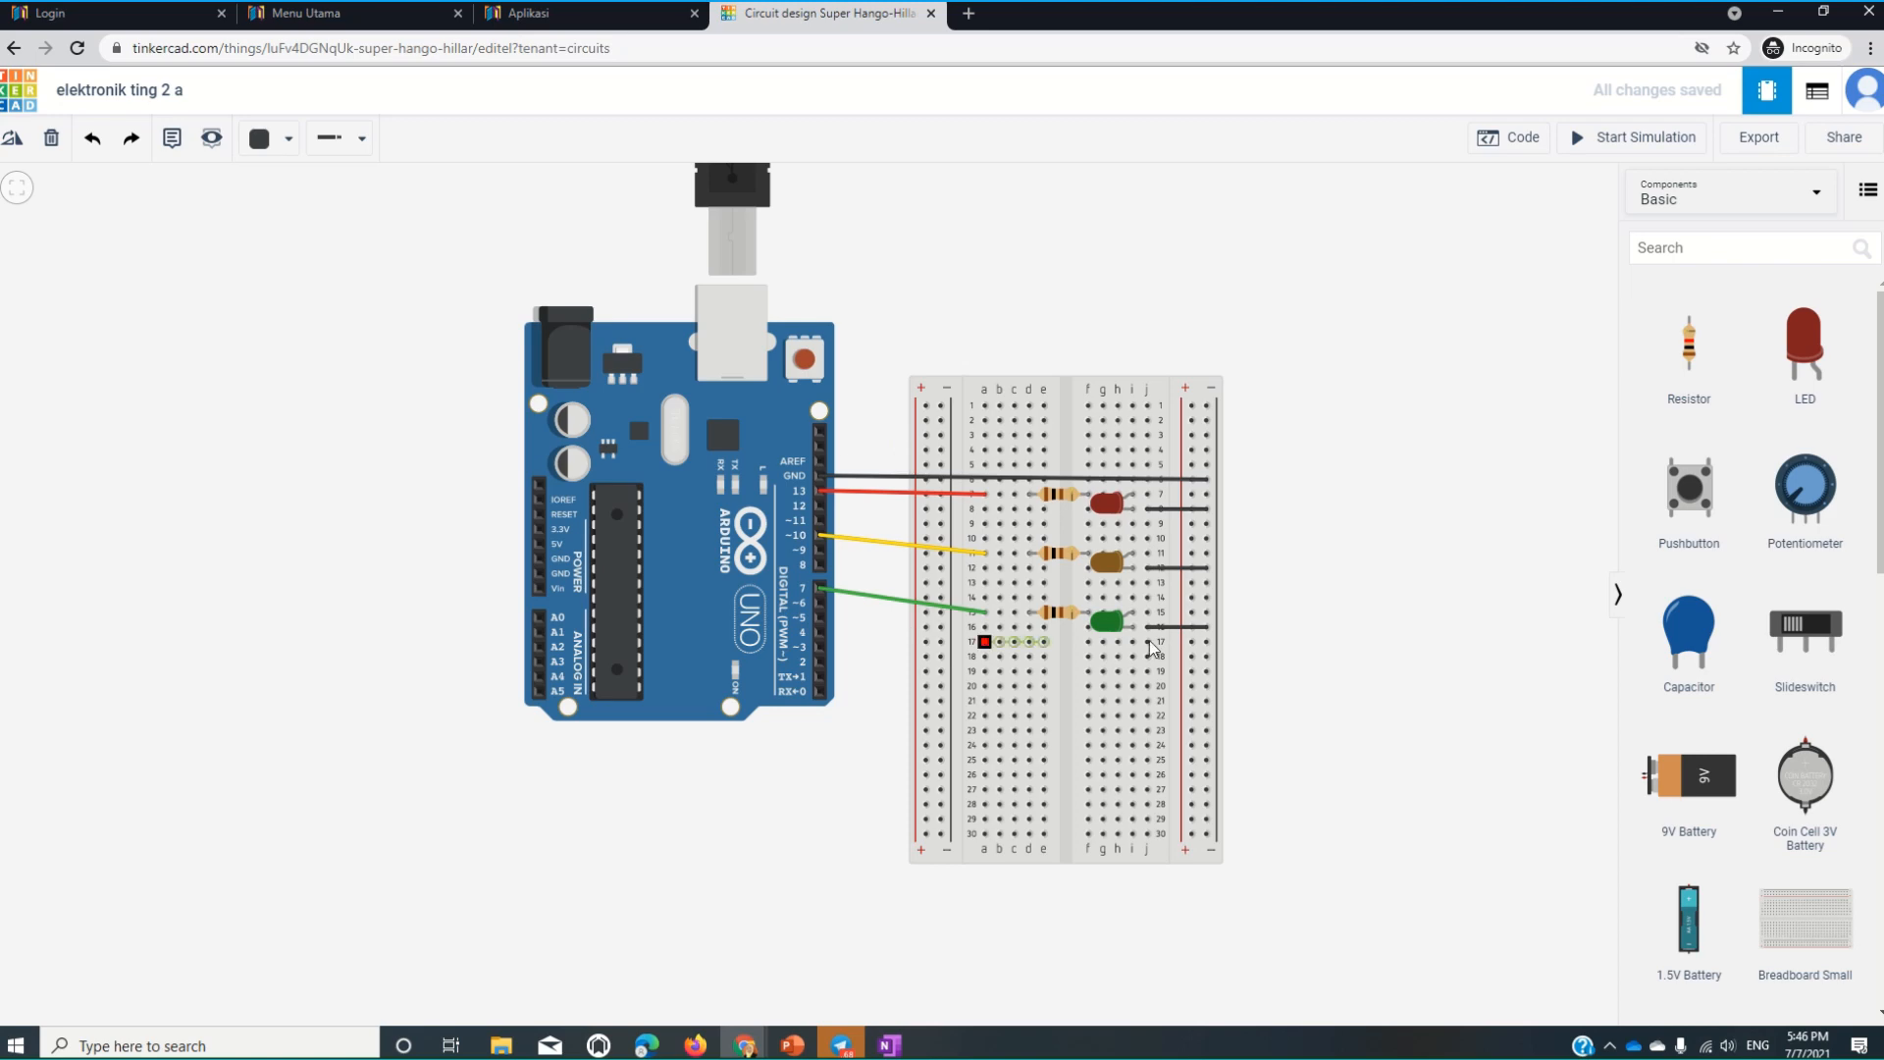
# Switch to OneNote to review the loop code for pins 7, 10 and 13, and return to the Tinkercad circuit.
pyautogui.click(889, 1045)
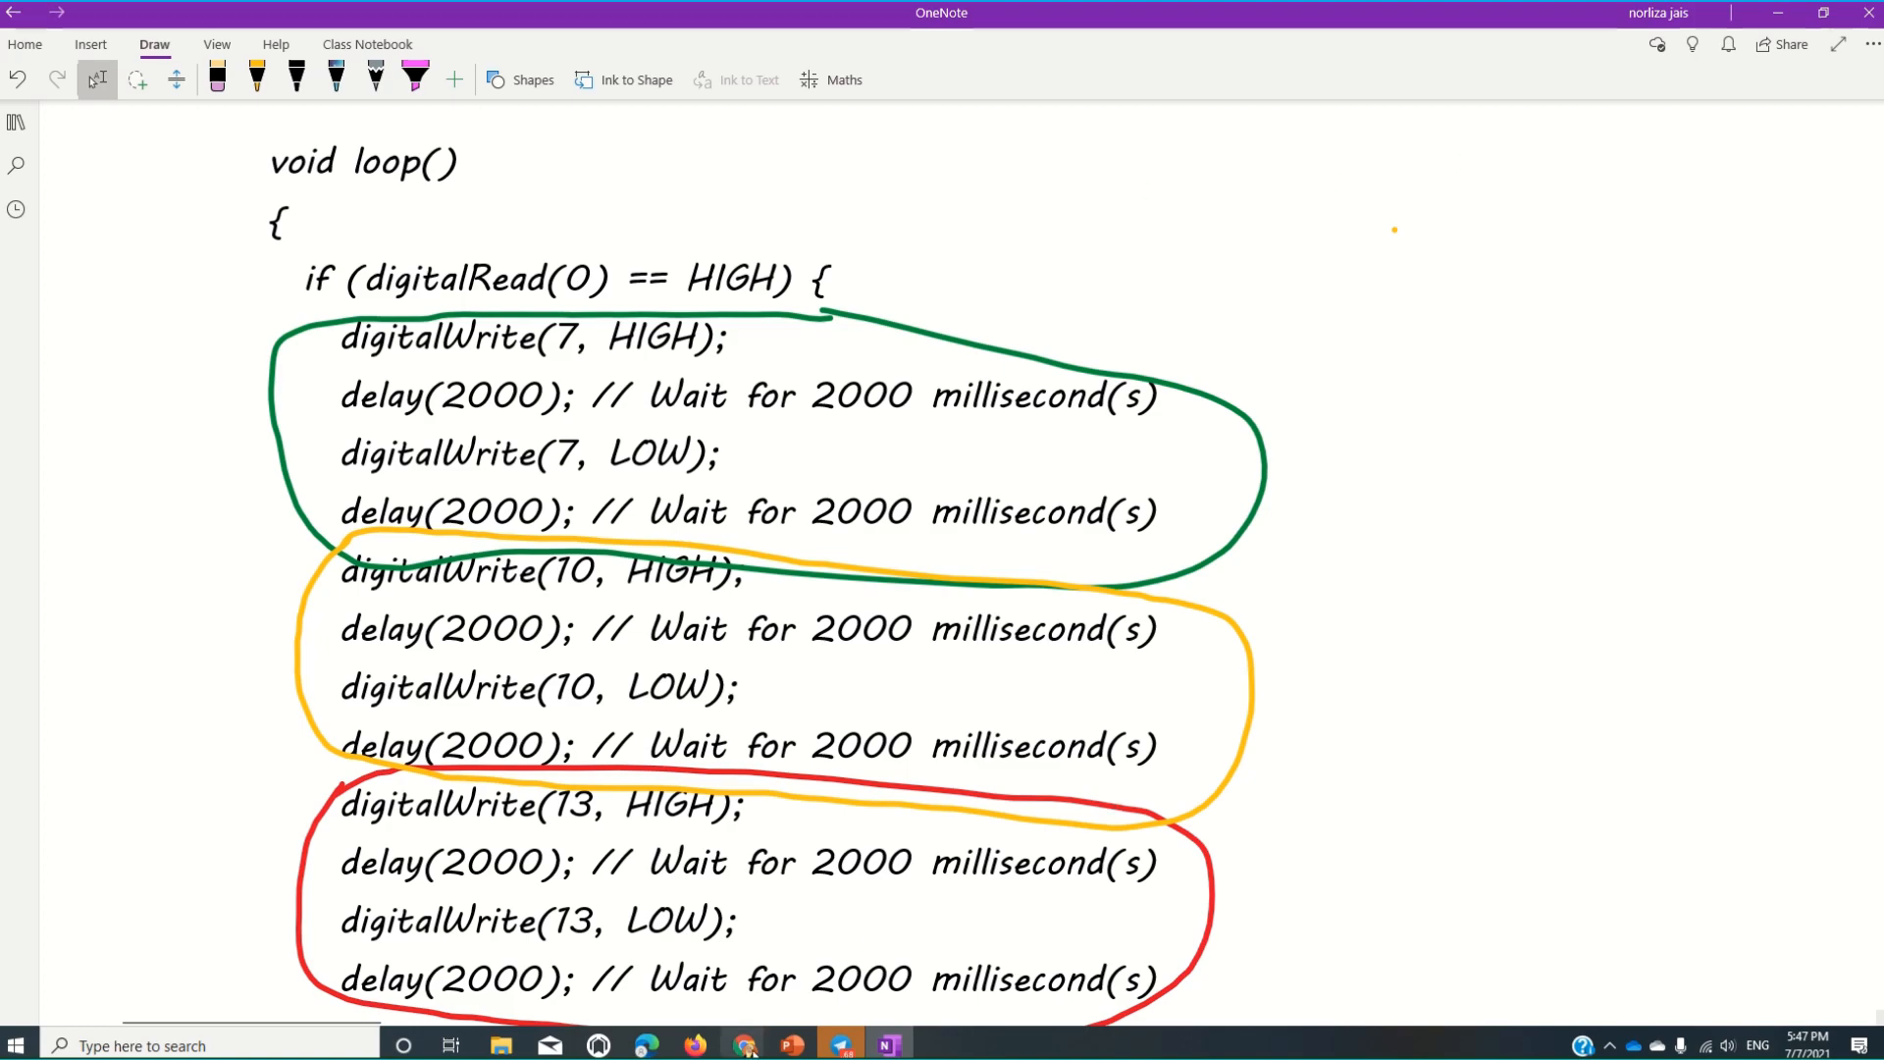
pyautogui.moveTo(744, 1043)
pyautogui.click(723, 988)
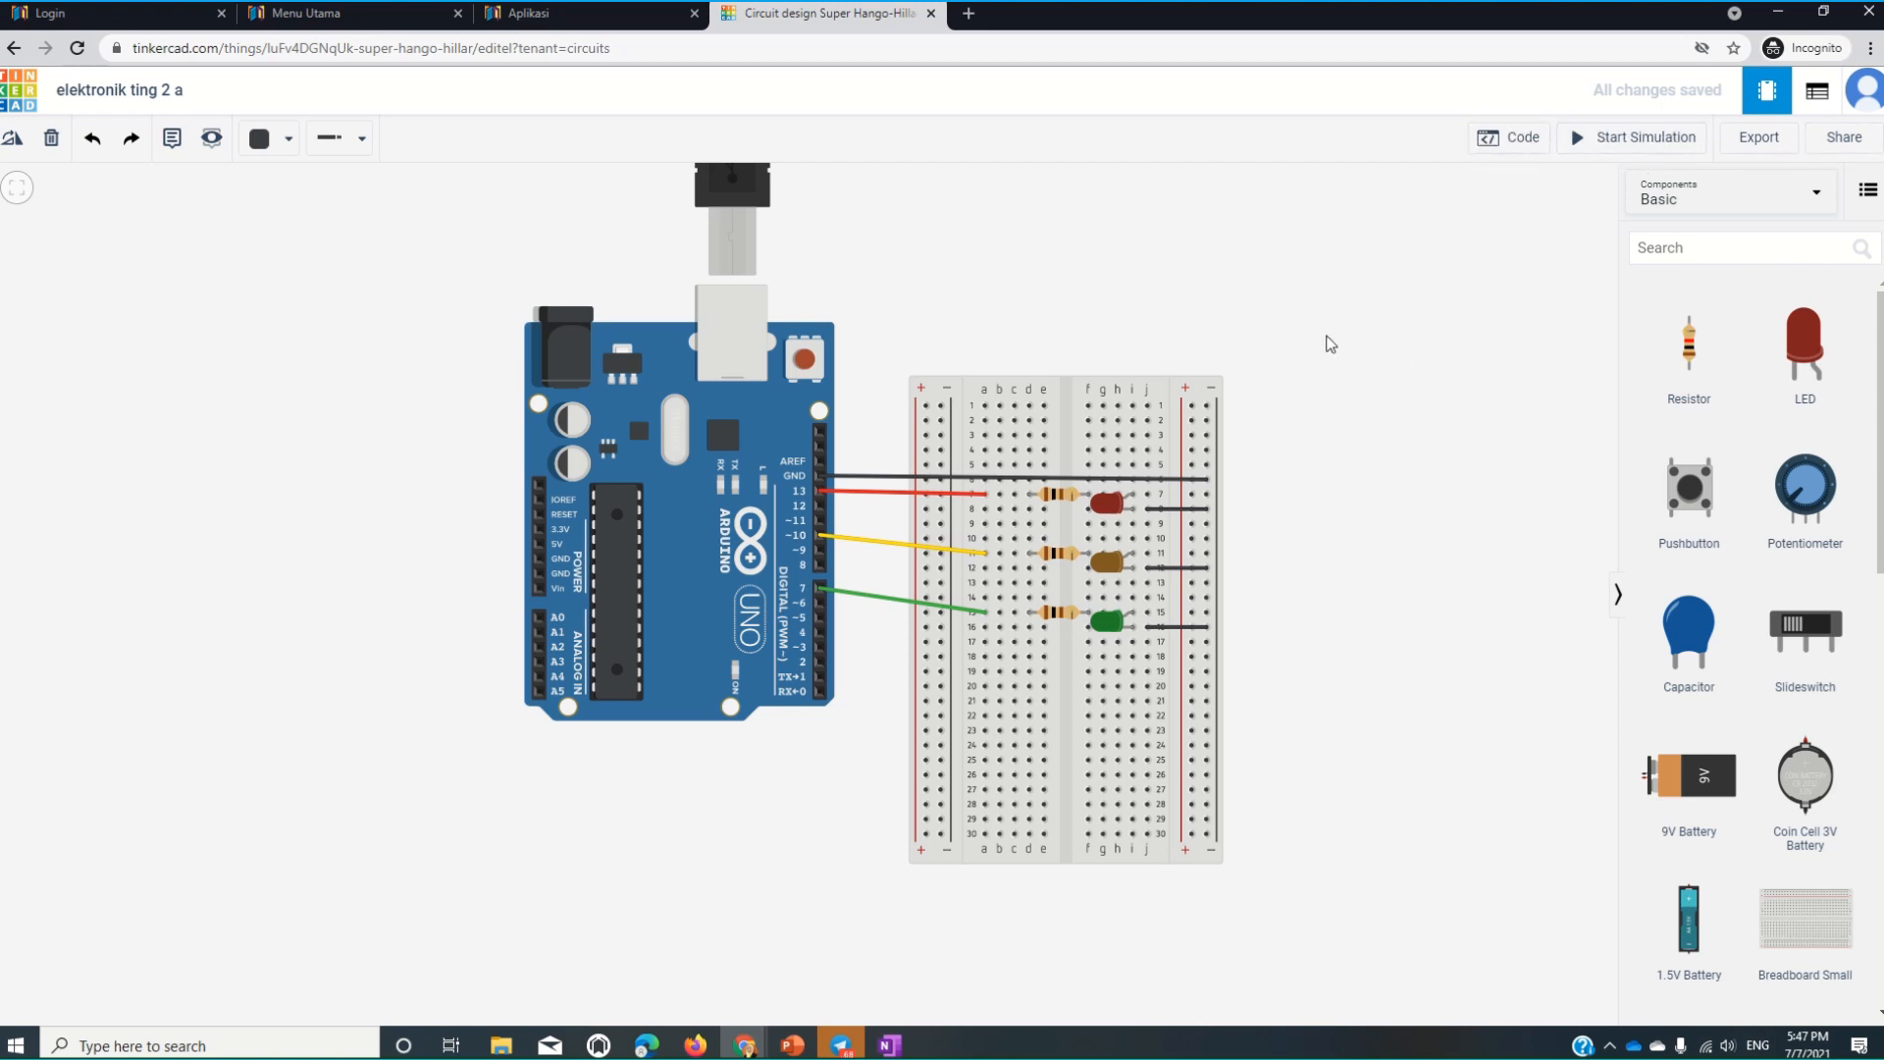
# Open the Arduino's block code editor and remove the default built-in LED blink blocks.
pyautogui.click(1510, 141)
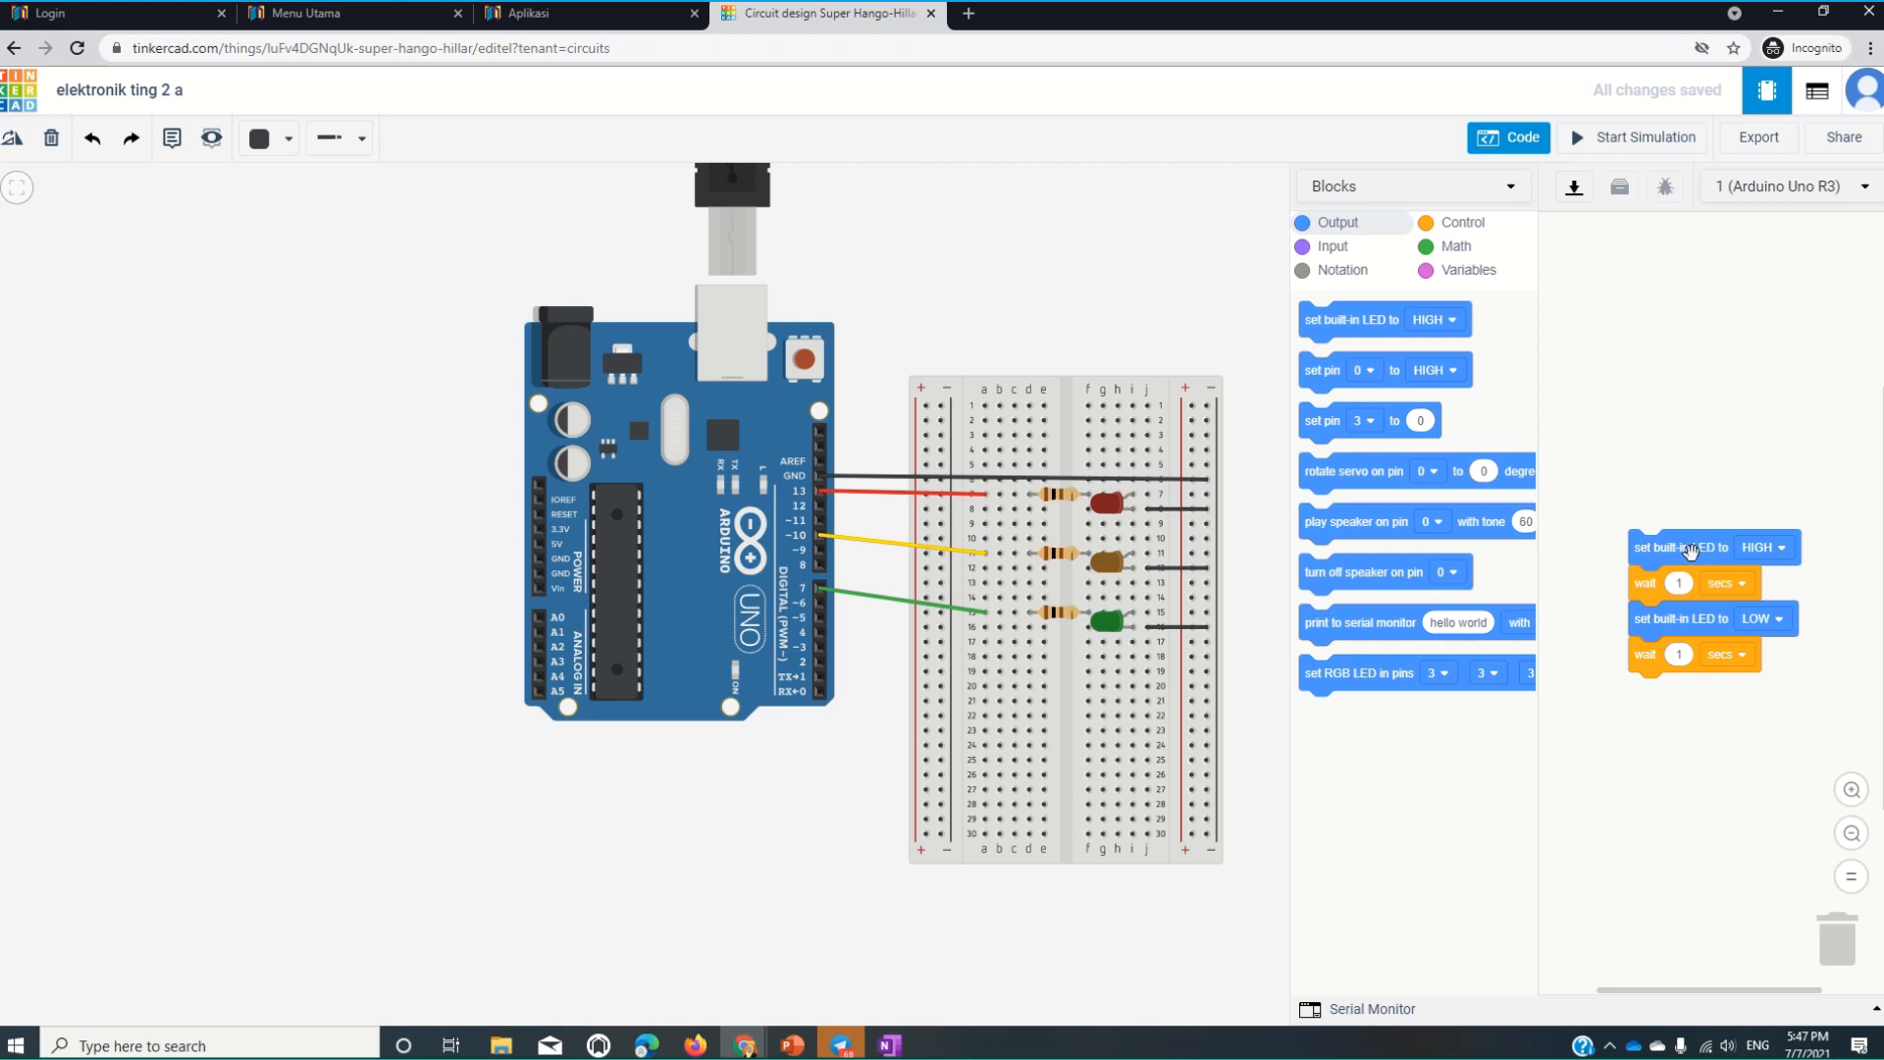
pyautogui.moveTo(1687, 547); pyautogui.dragTo(1413, 782)
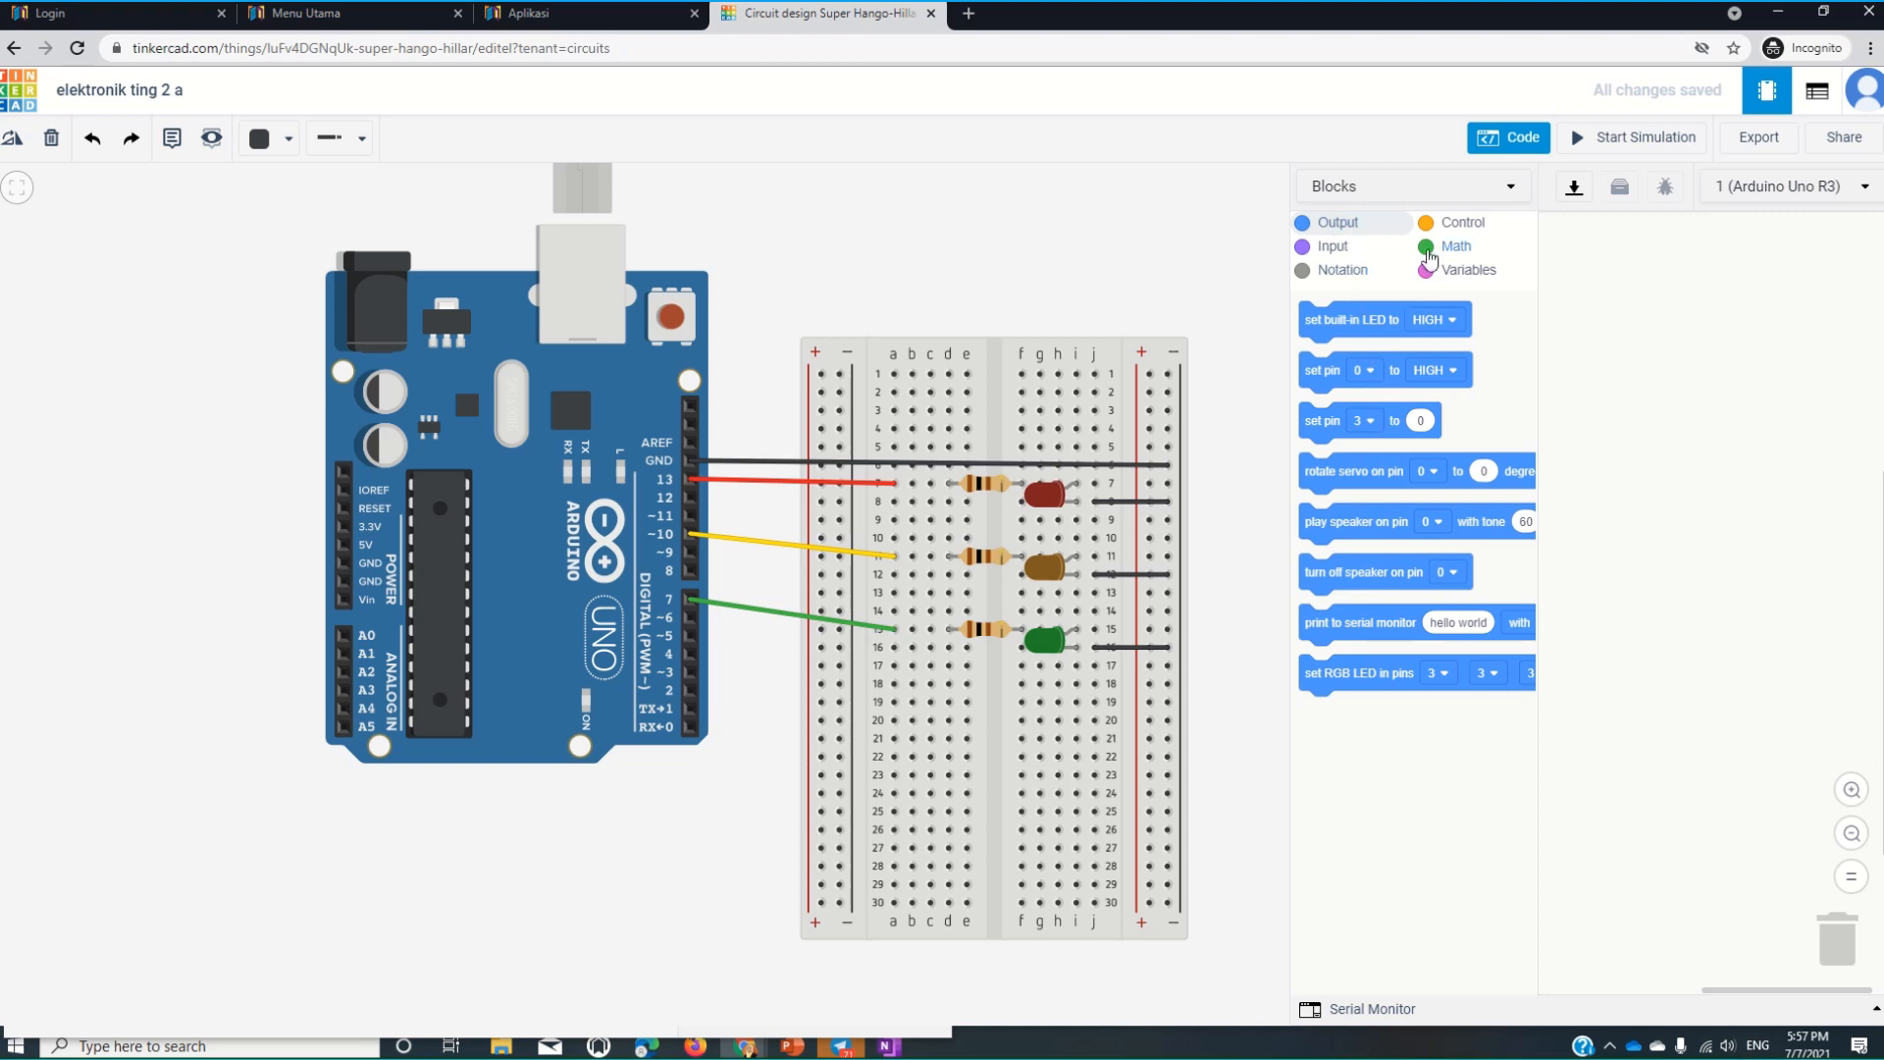
pyautogui.click(1452, 226)
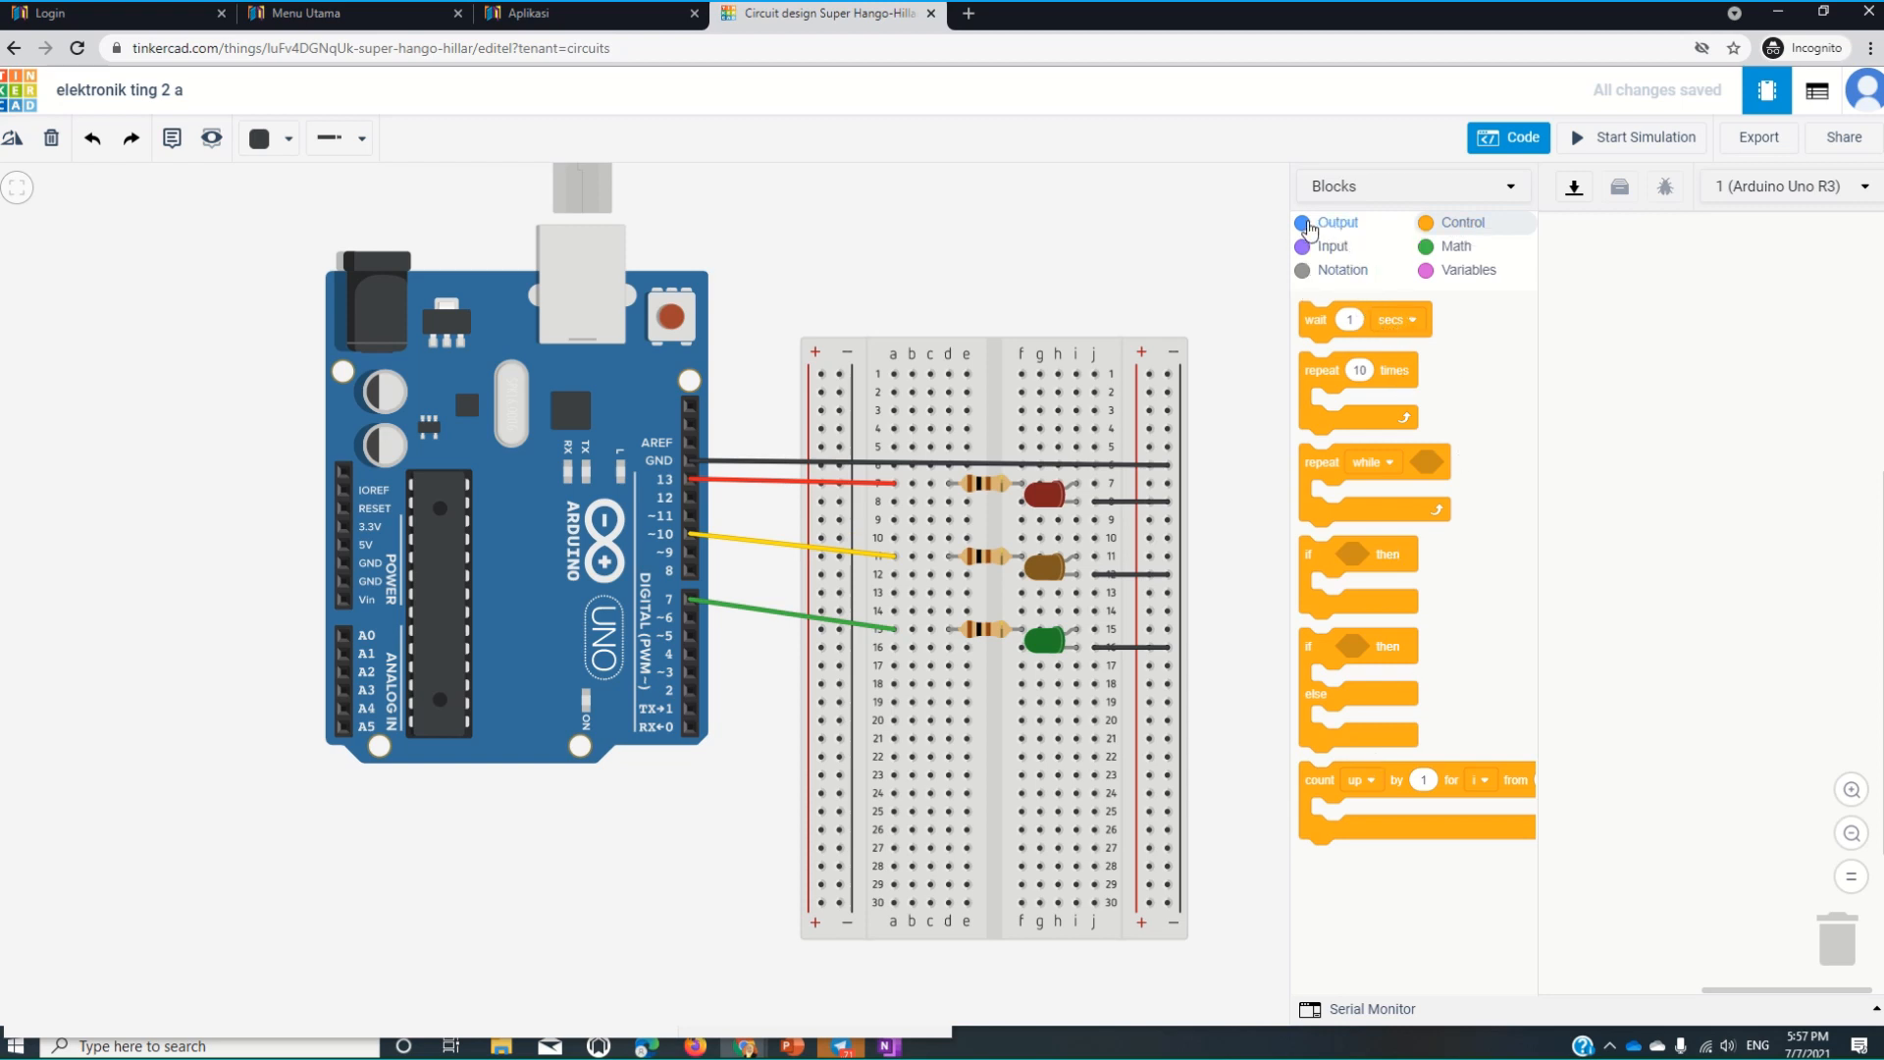
pyautogui.click(1359, 227)
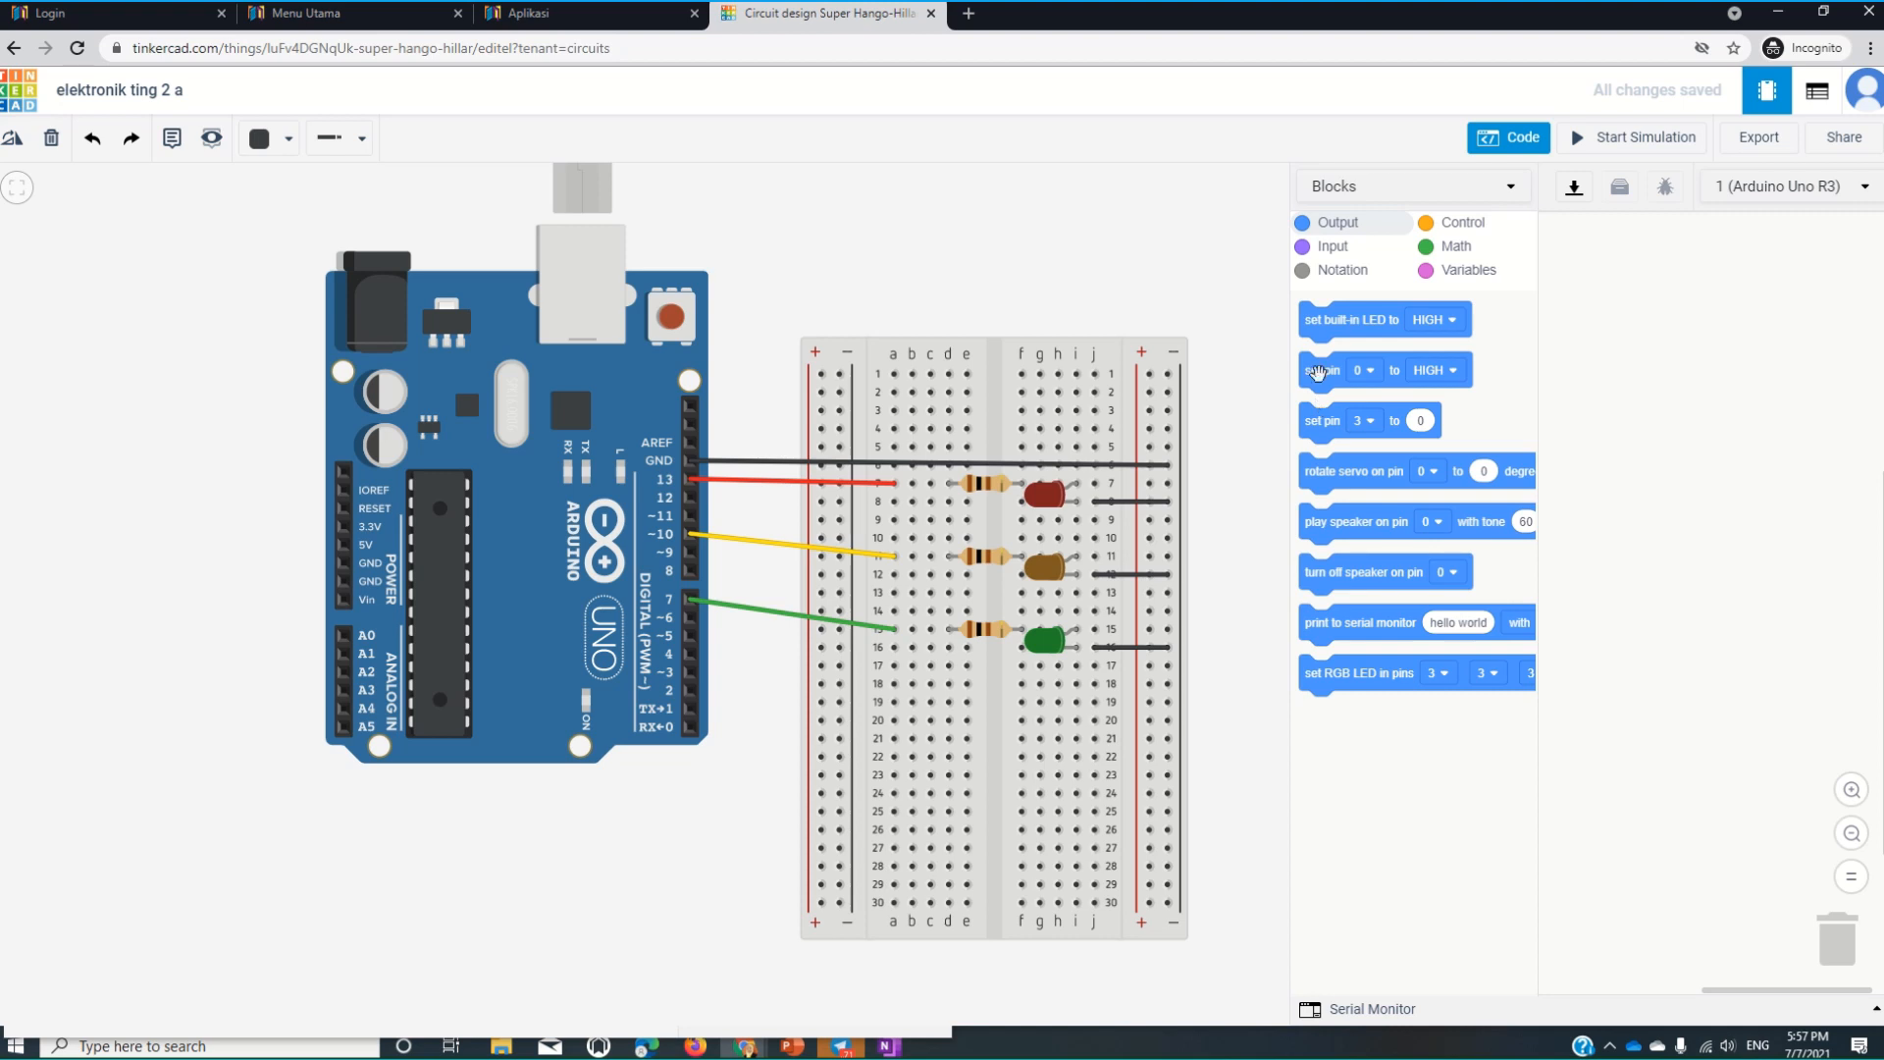
# Add a block setting pin 7 to HIGH, followed by a wait of 2 secs.
pyautogui.moveTo(1318, 372); pyautogui.dragTo(1588, 306)
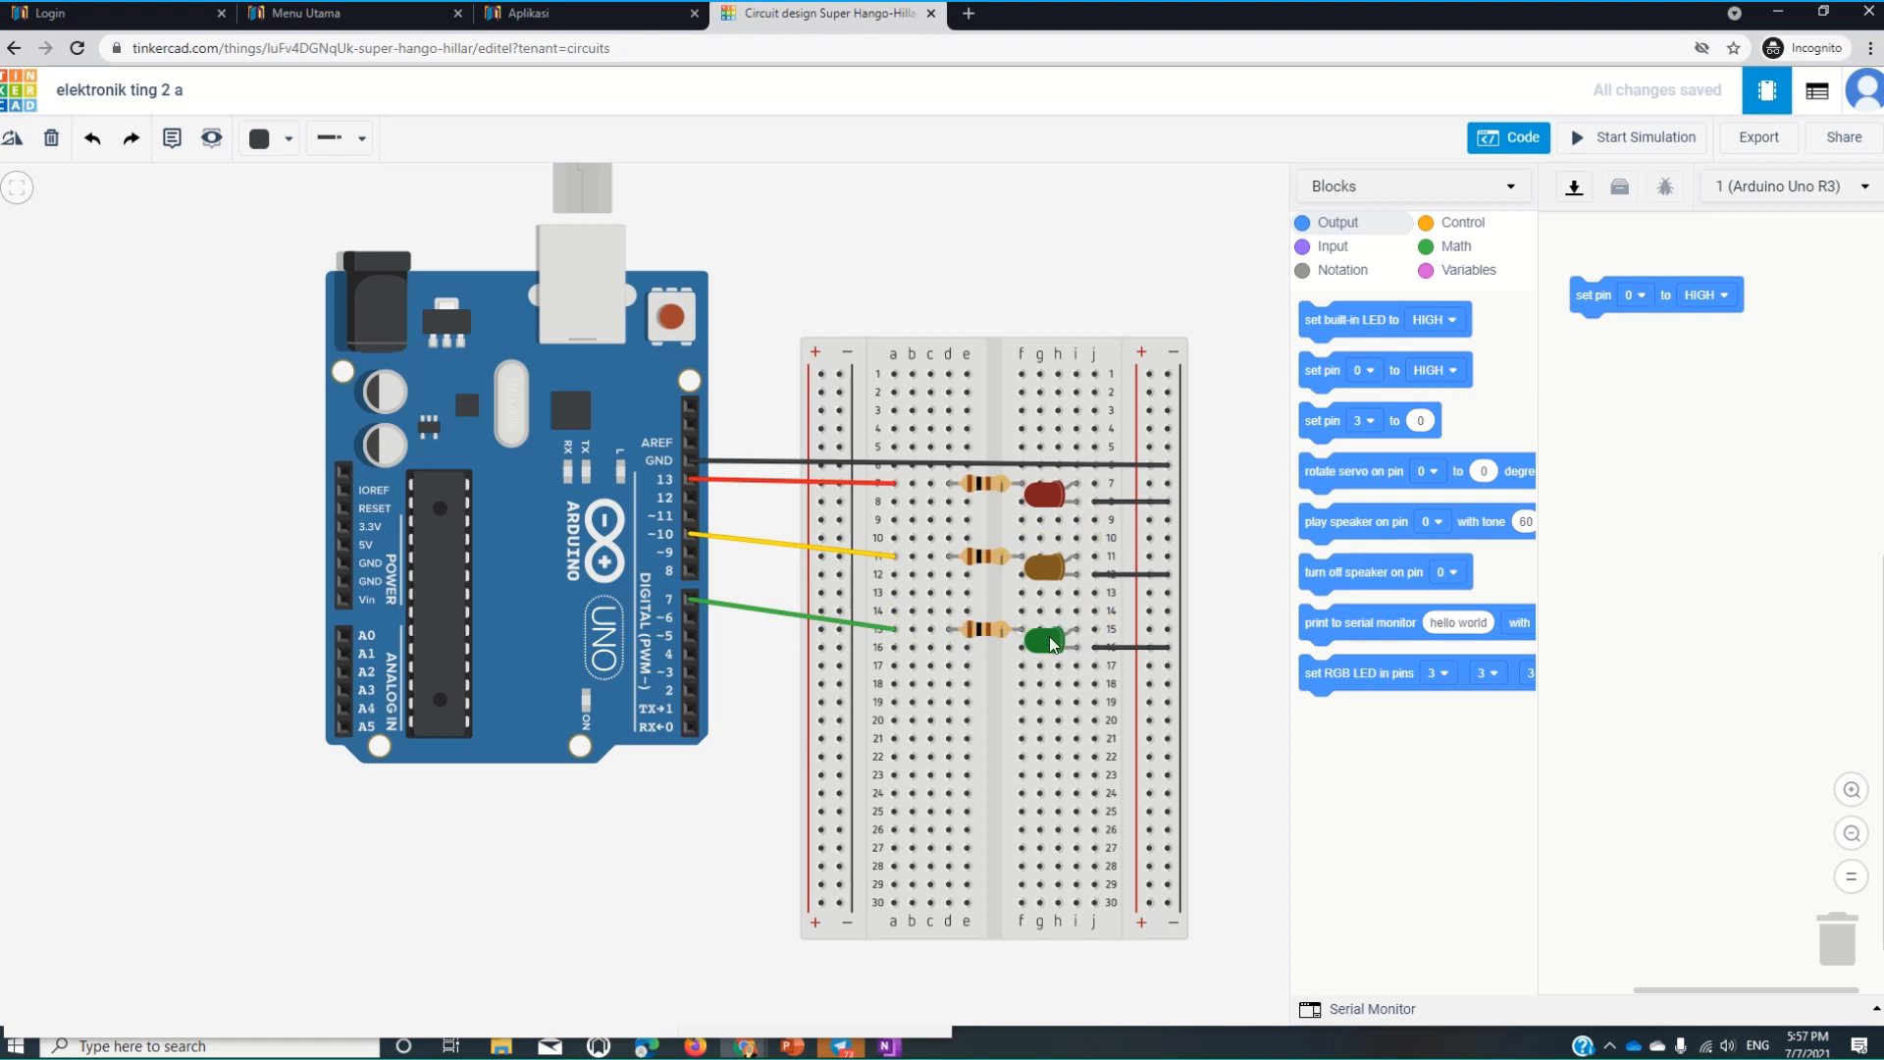
pyautogui.click(1637, 295)
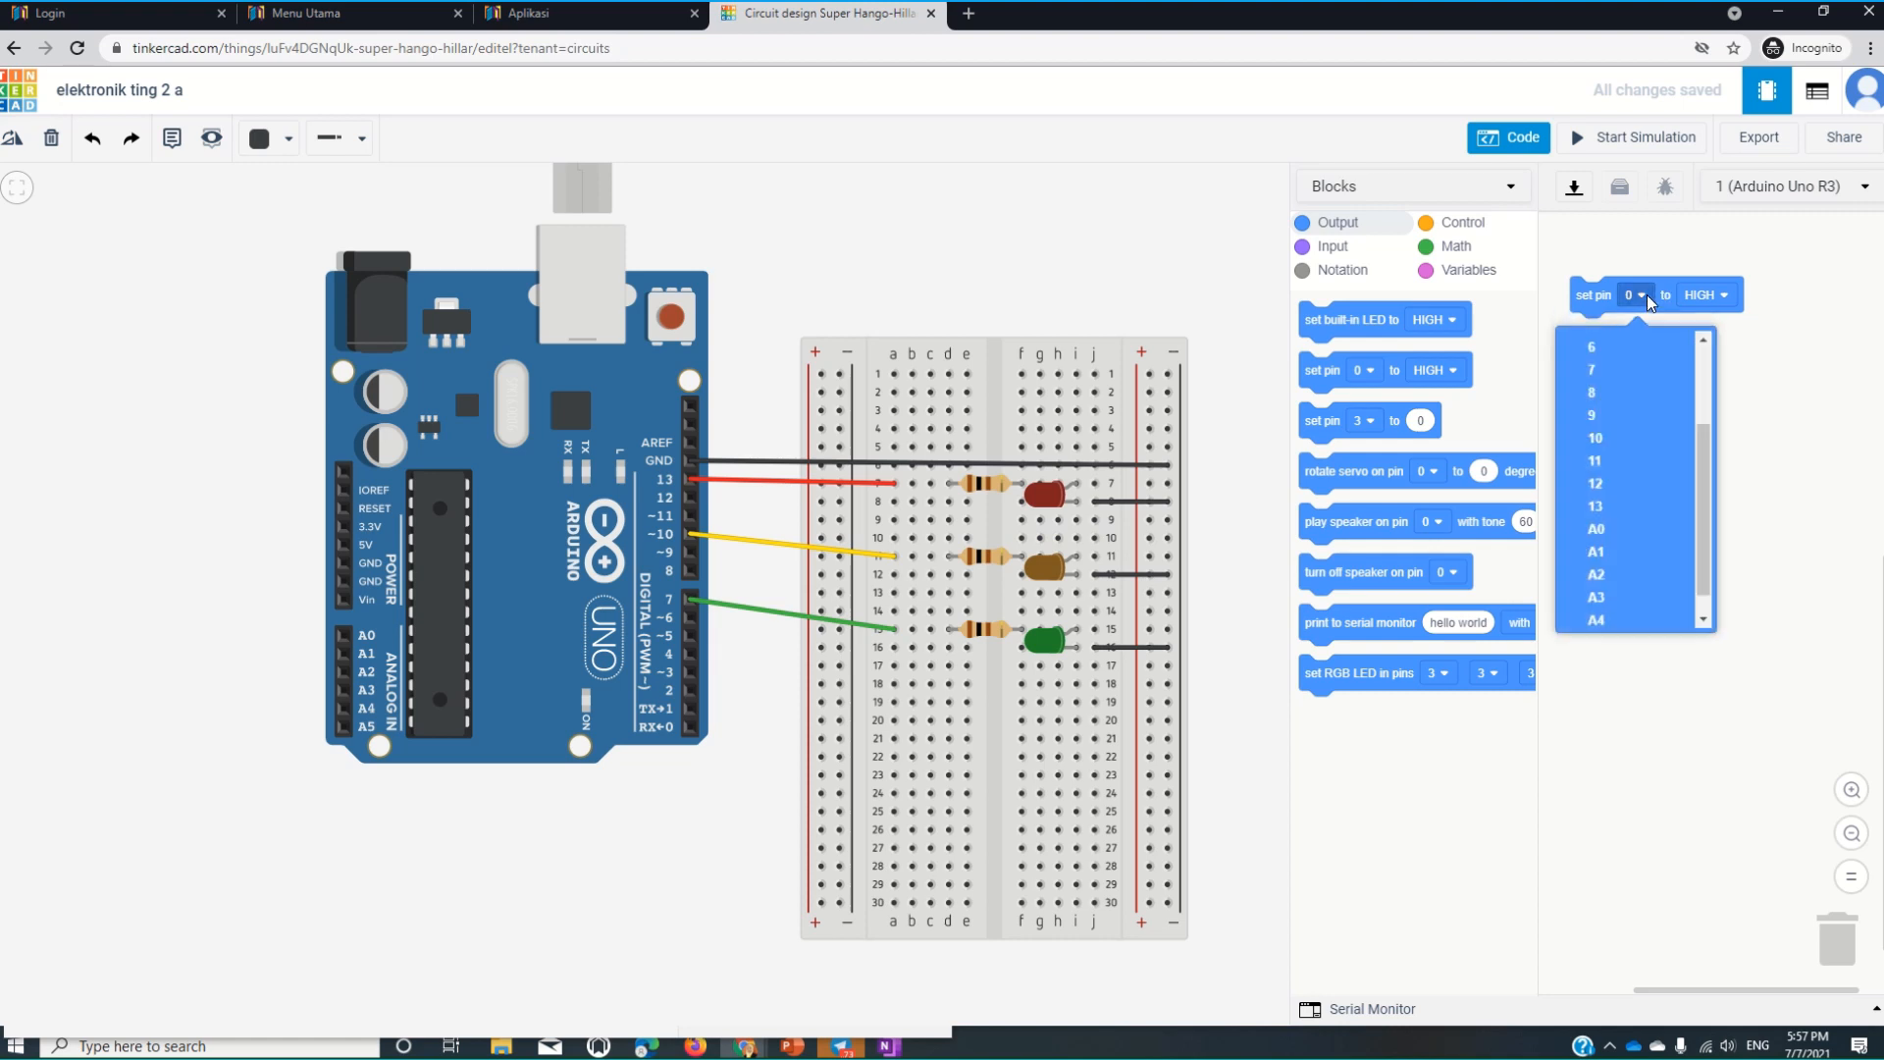
pyautogui.click(1609, 369)
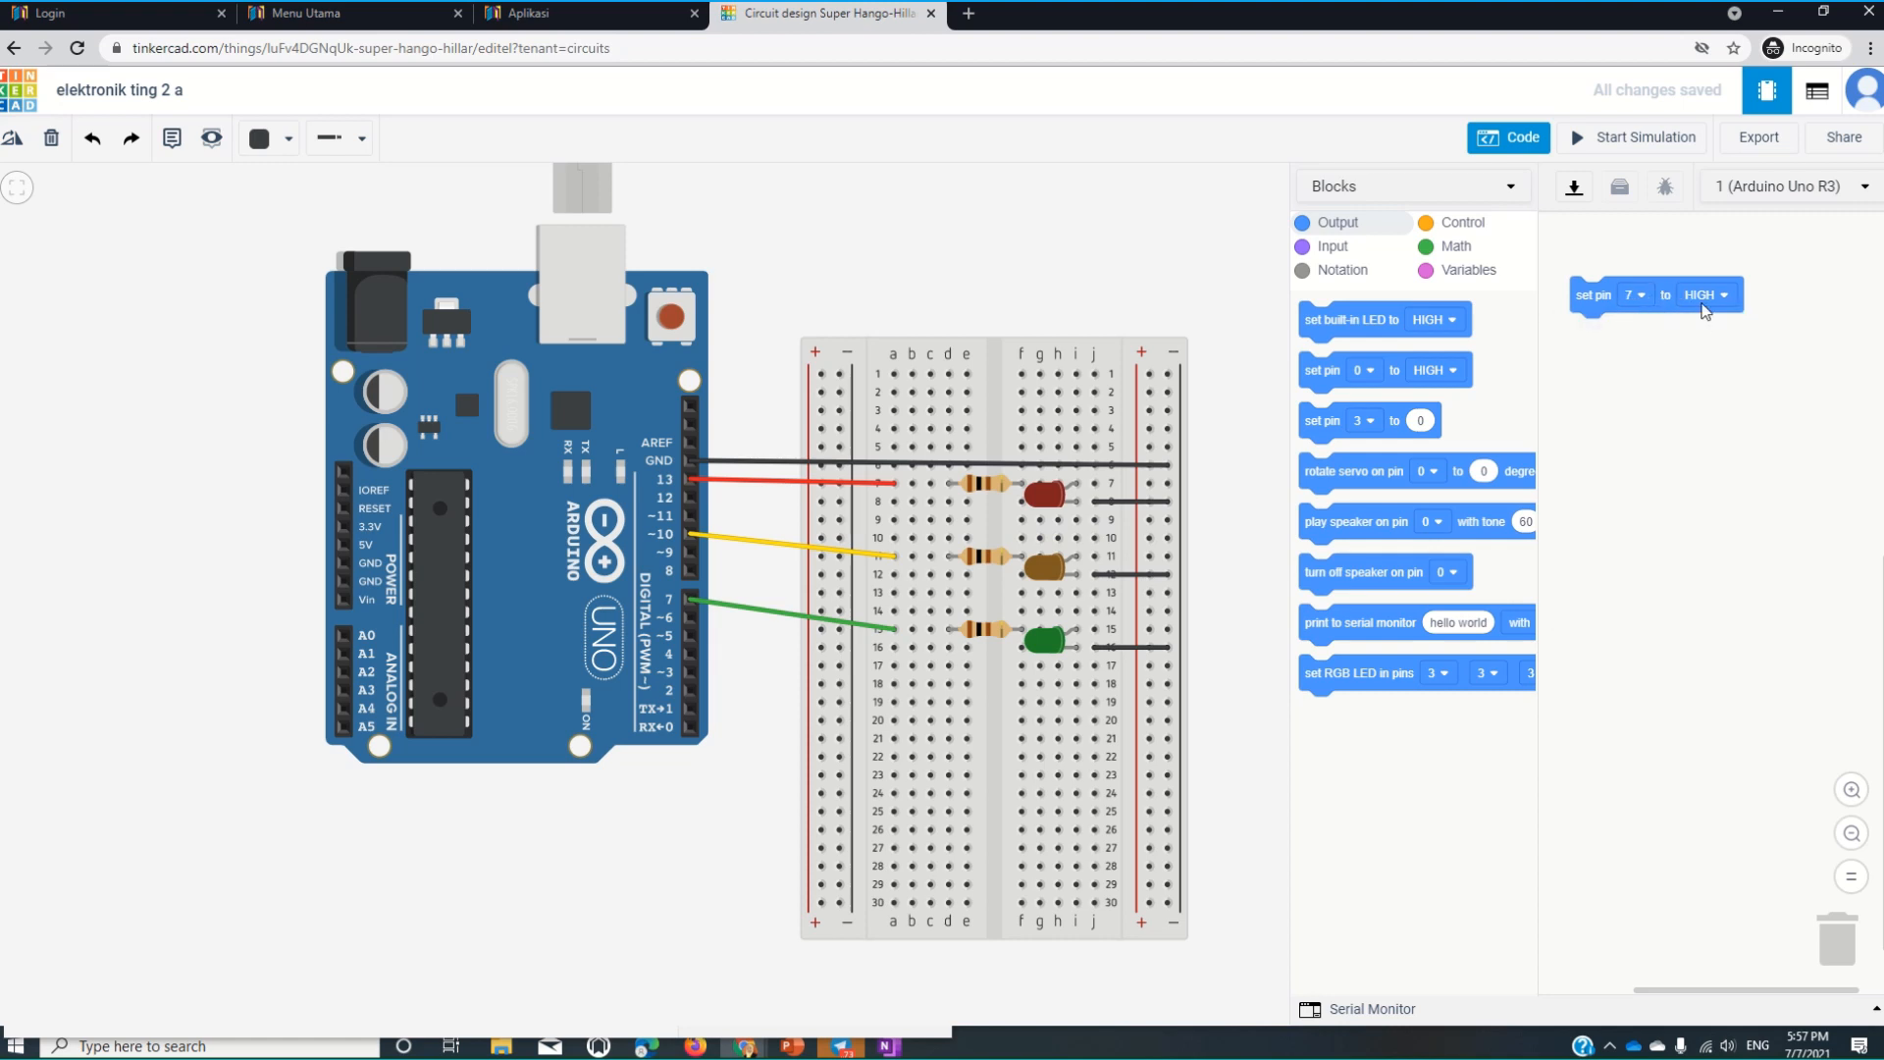
pyautogui.click(1462, 223)
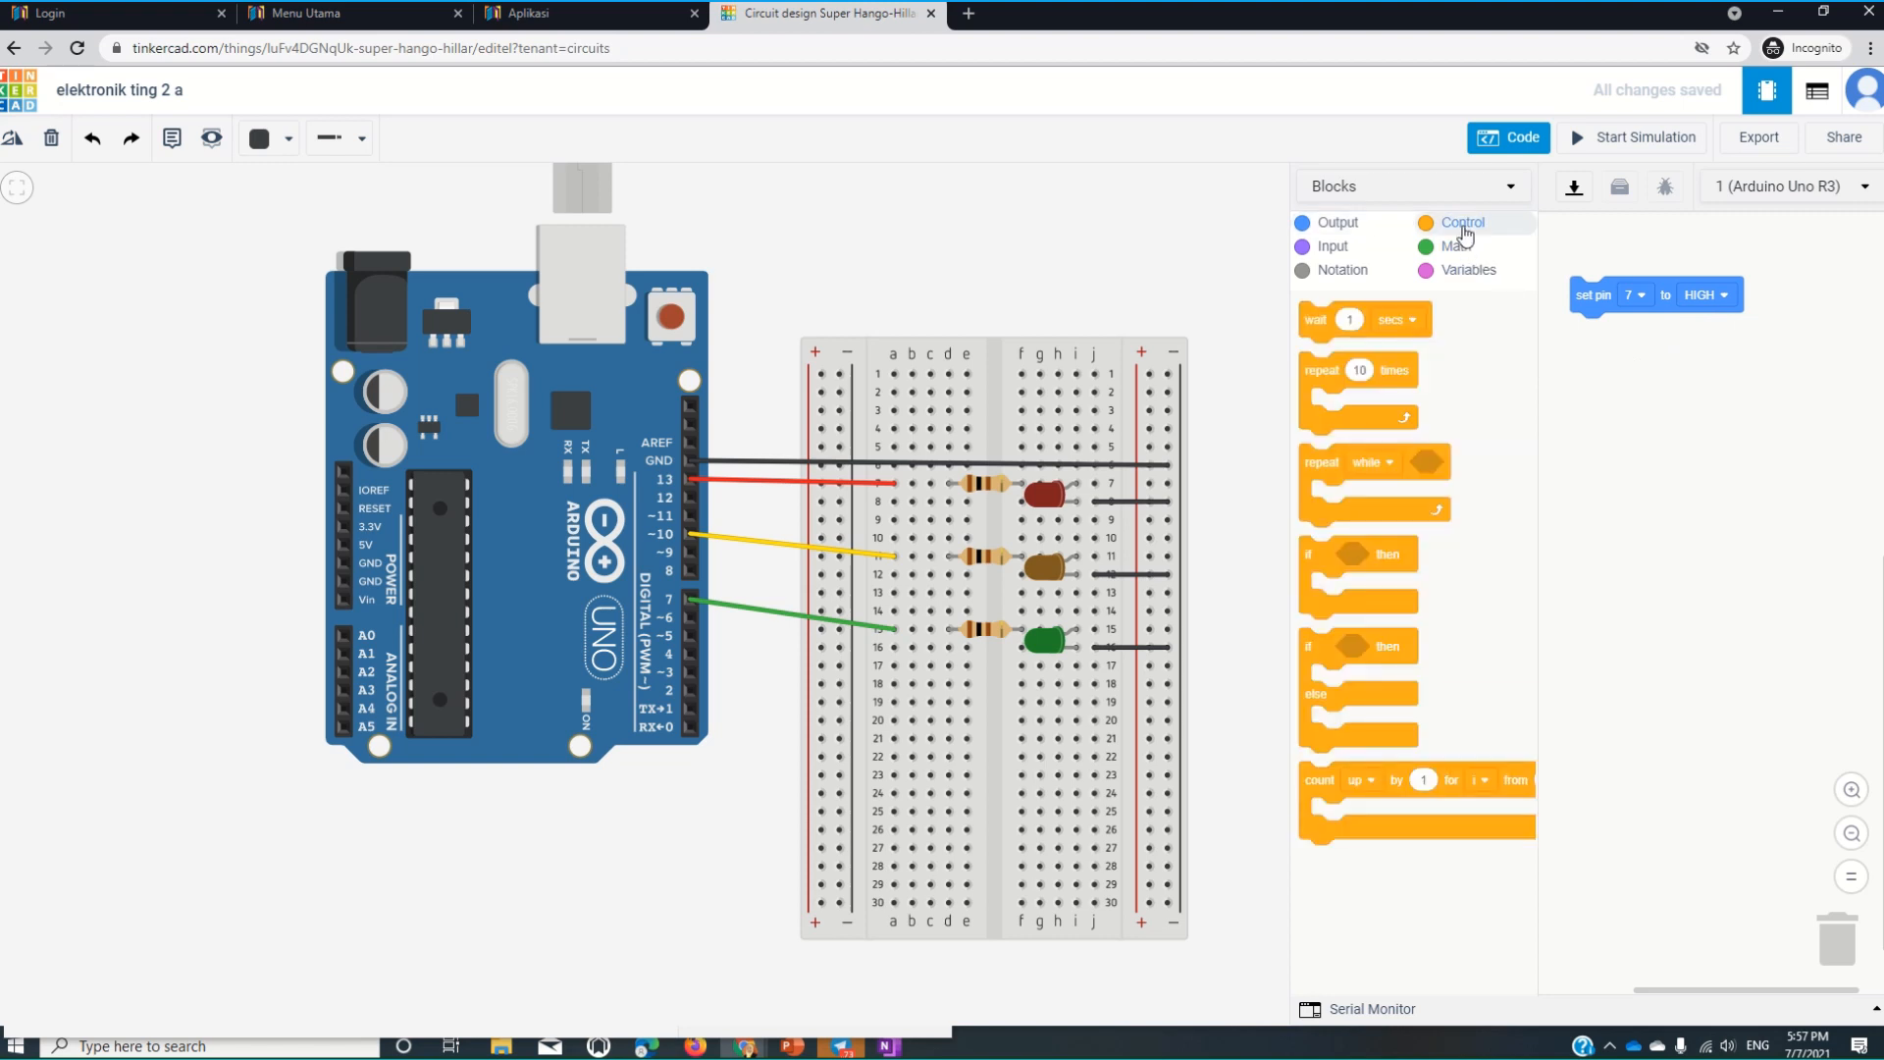
pyautogui.moveTo(1321, 320); pyautogui.dragTo(1617, 339)
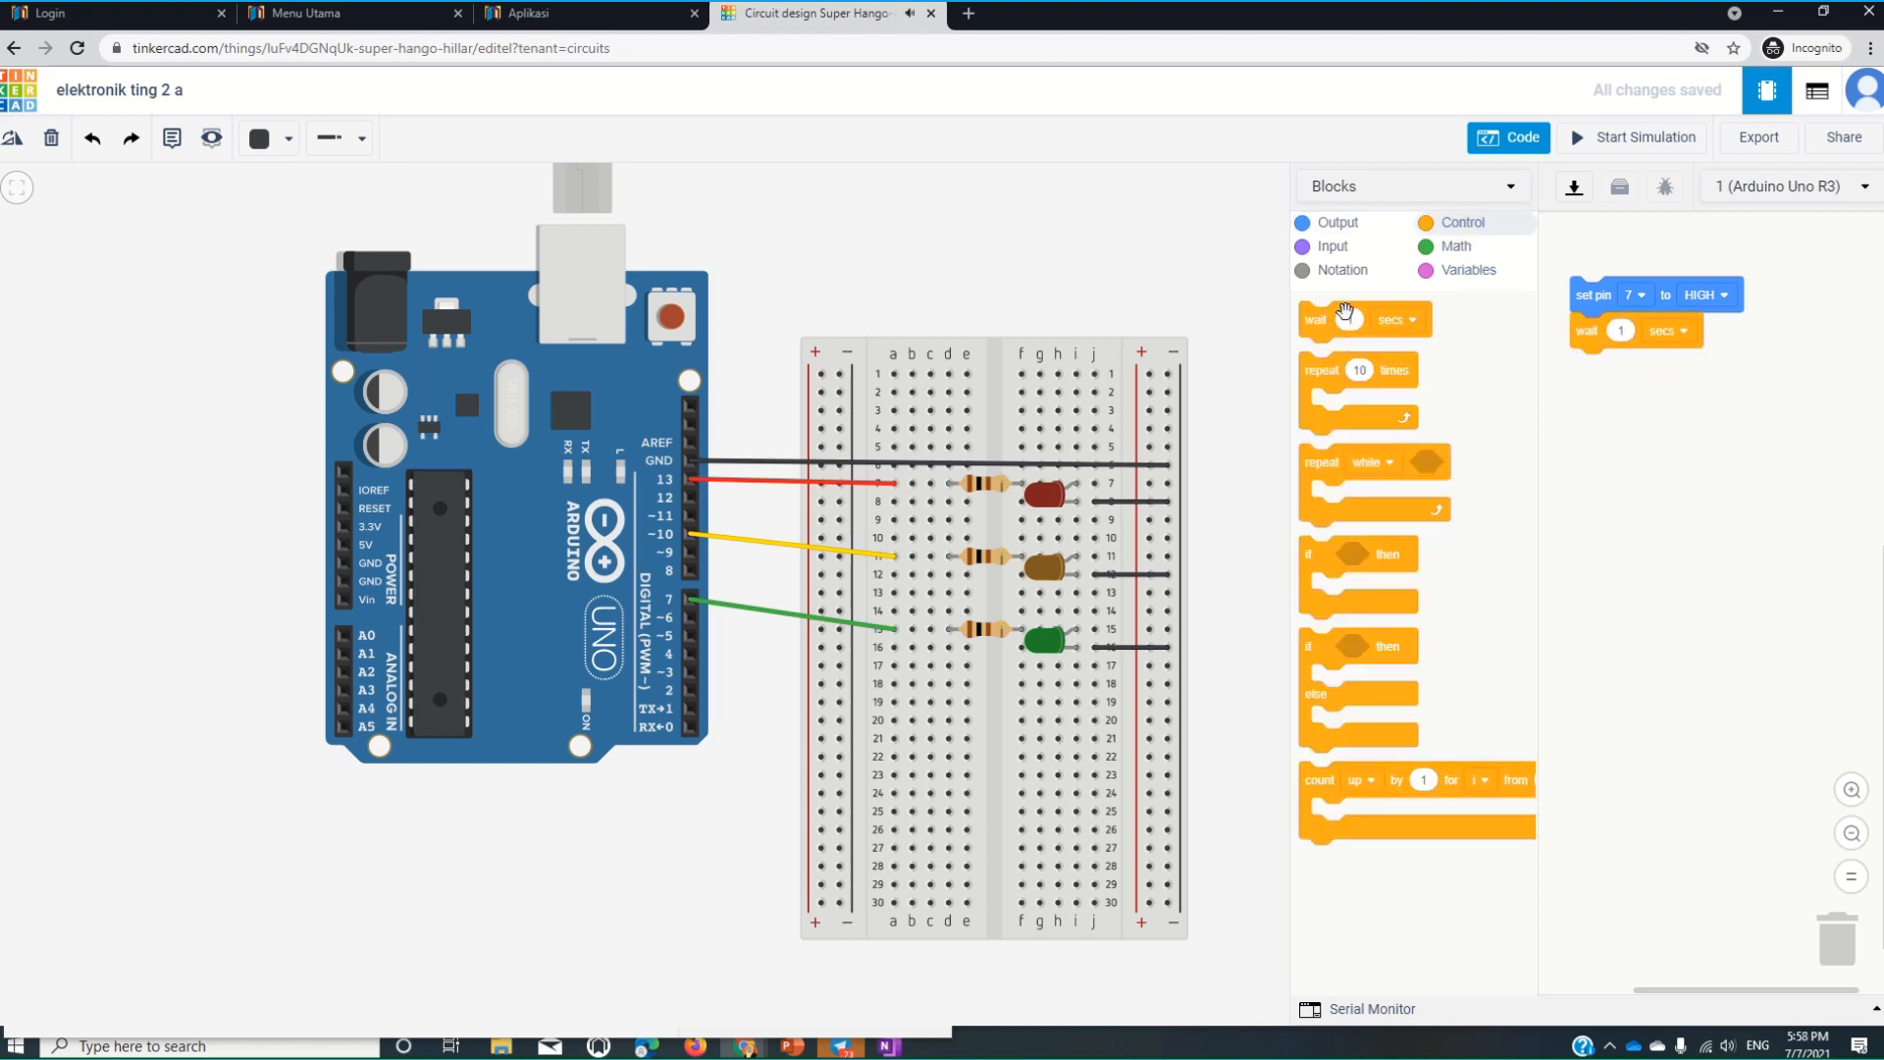
pyautogui.click(1629, 334)
# Append a block setting pin 7 to LOW and another wait of 2 secs to the pin 7 stack.
pyautogui.click(1331, 224)
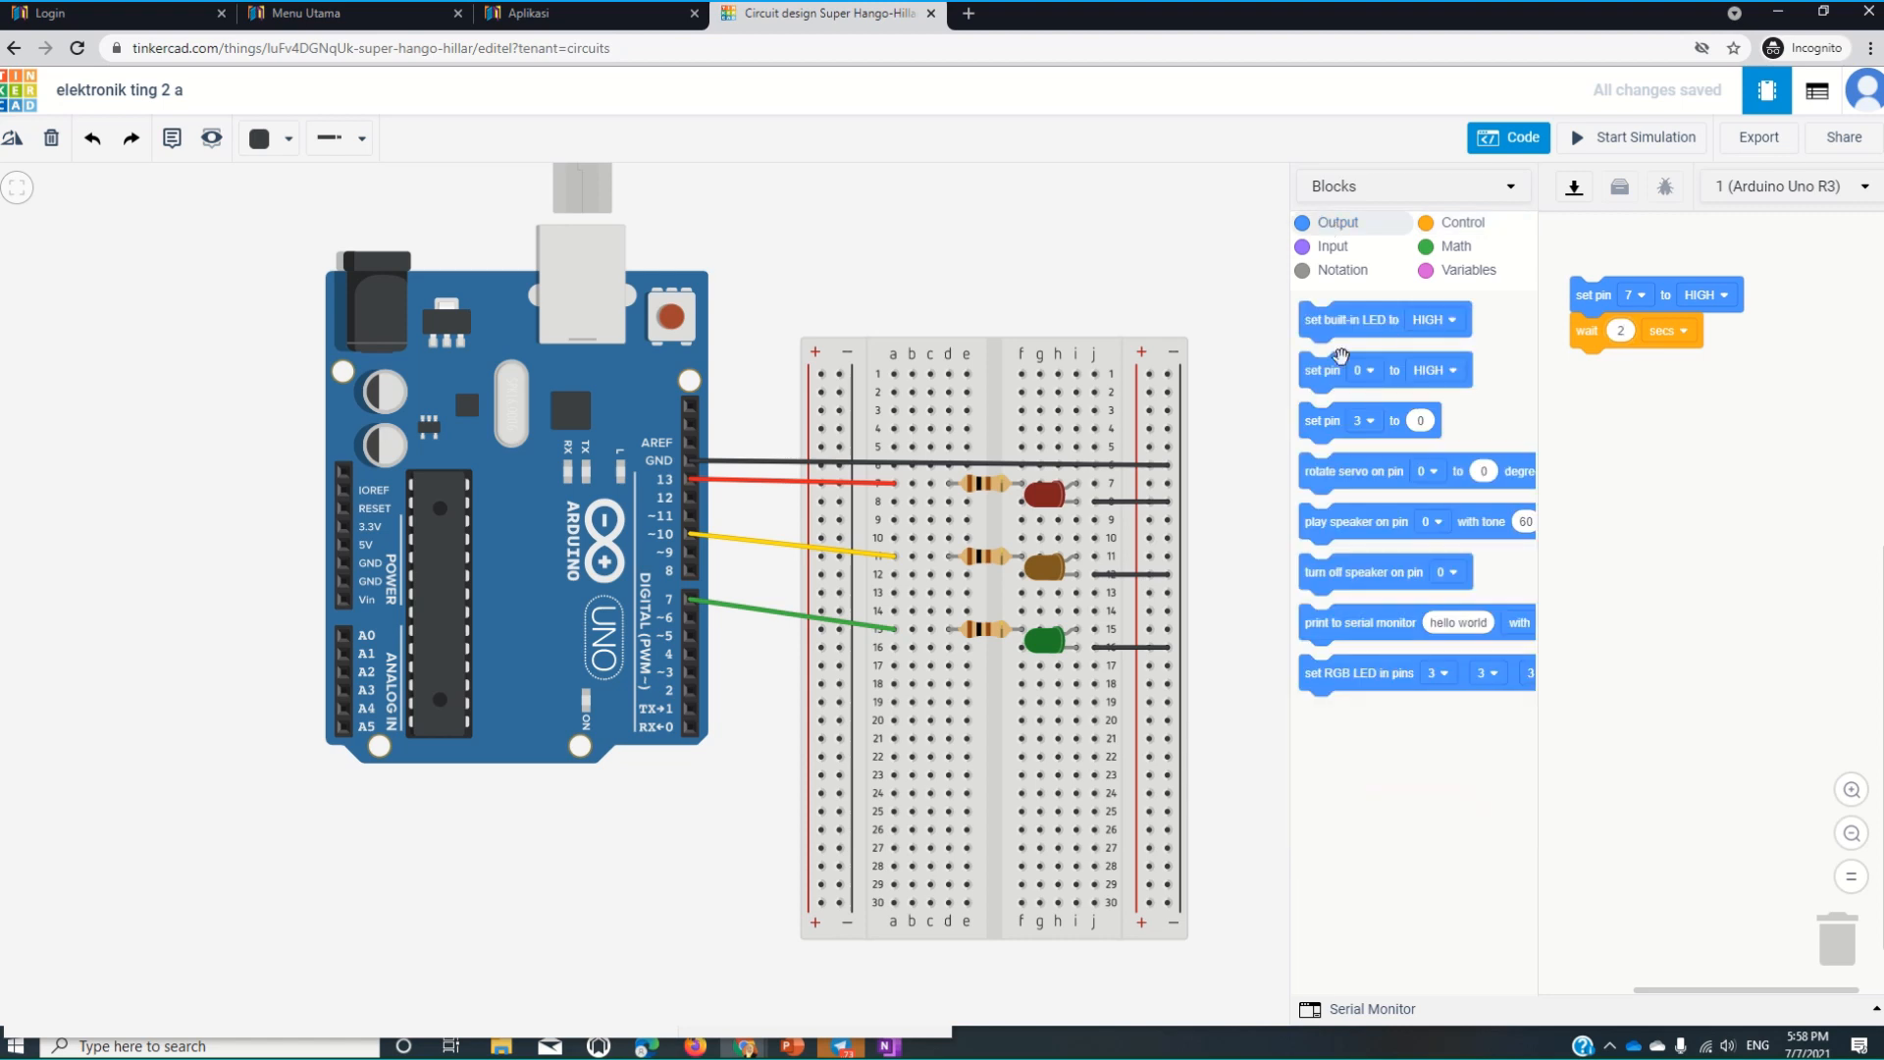
pyautogui.moveTo(1322, 372); pyautogui.dragTo(1593, 368)
pyautogui.click(1638, 369)
pyautogui.click(1617, 444)
pyautogui.click(1719, 366)
pyautogui.click(1707, 435)
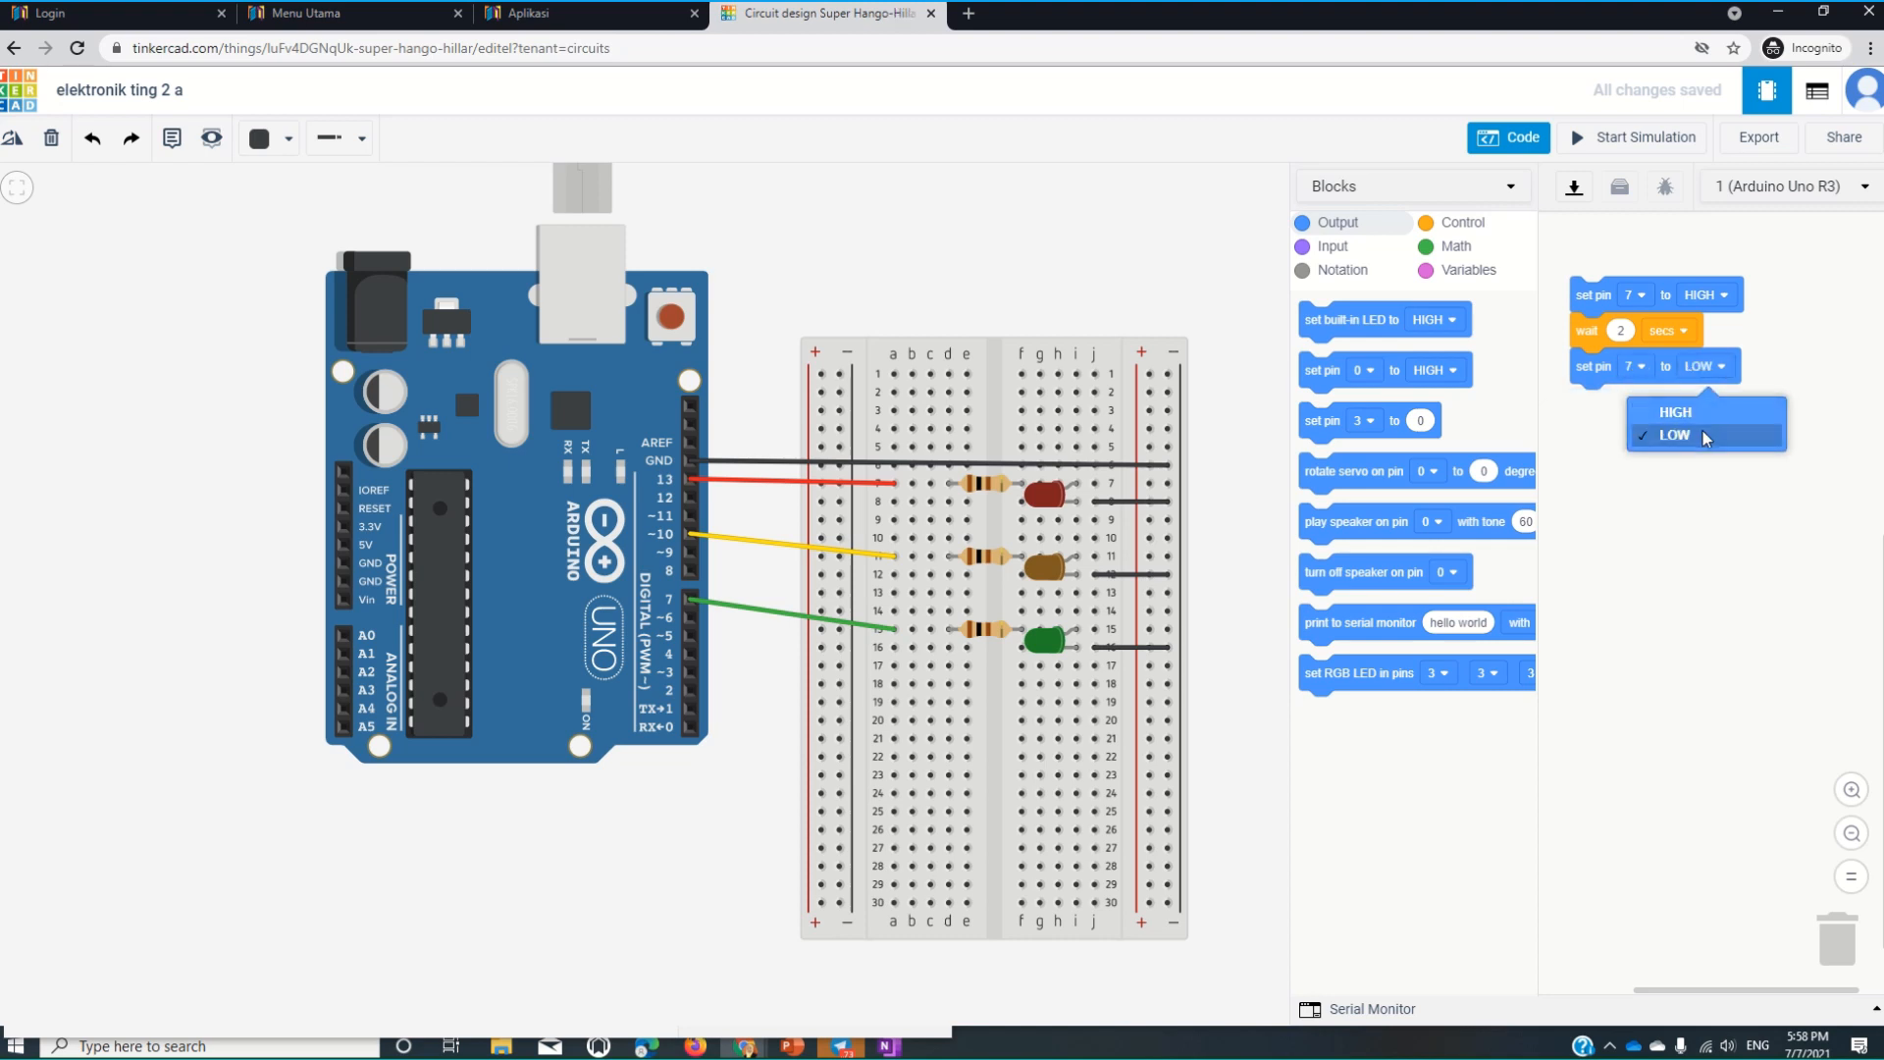
pyautogui.click(1448, 234)
pyautogui.moveTo(1320, 322); pyautogui.dragTo(1587, 410)
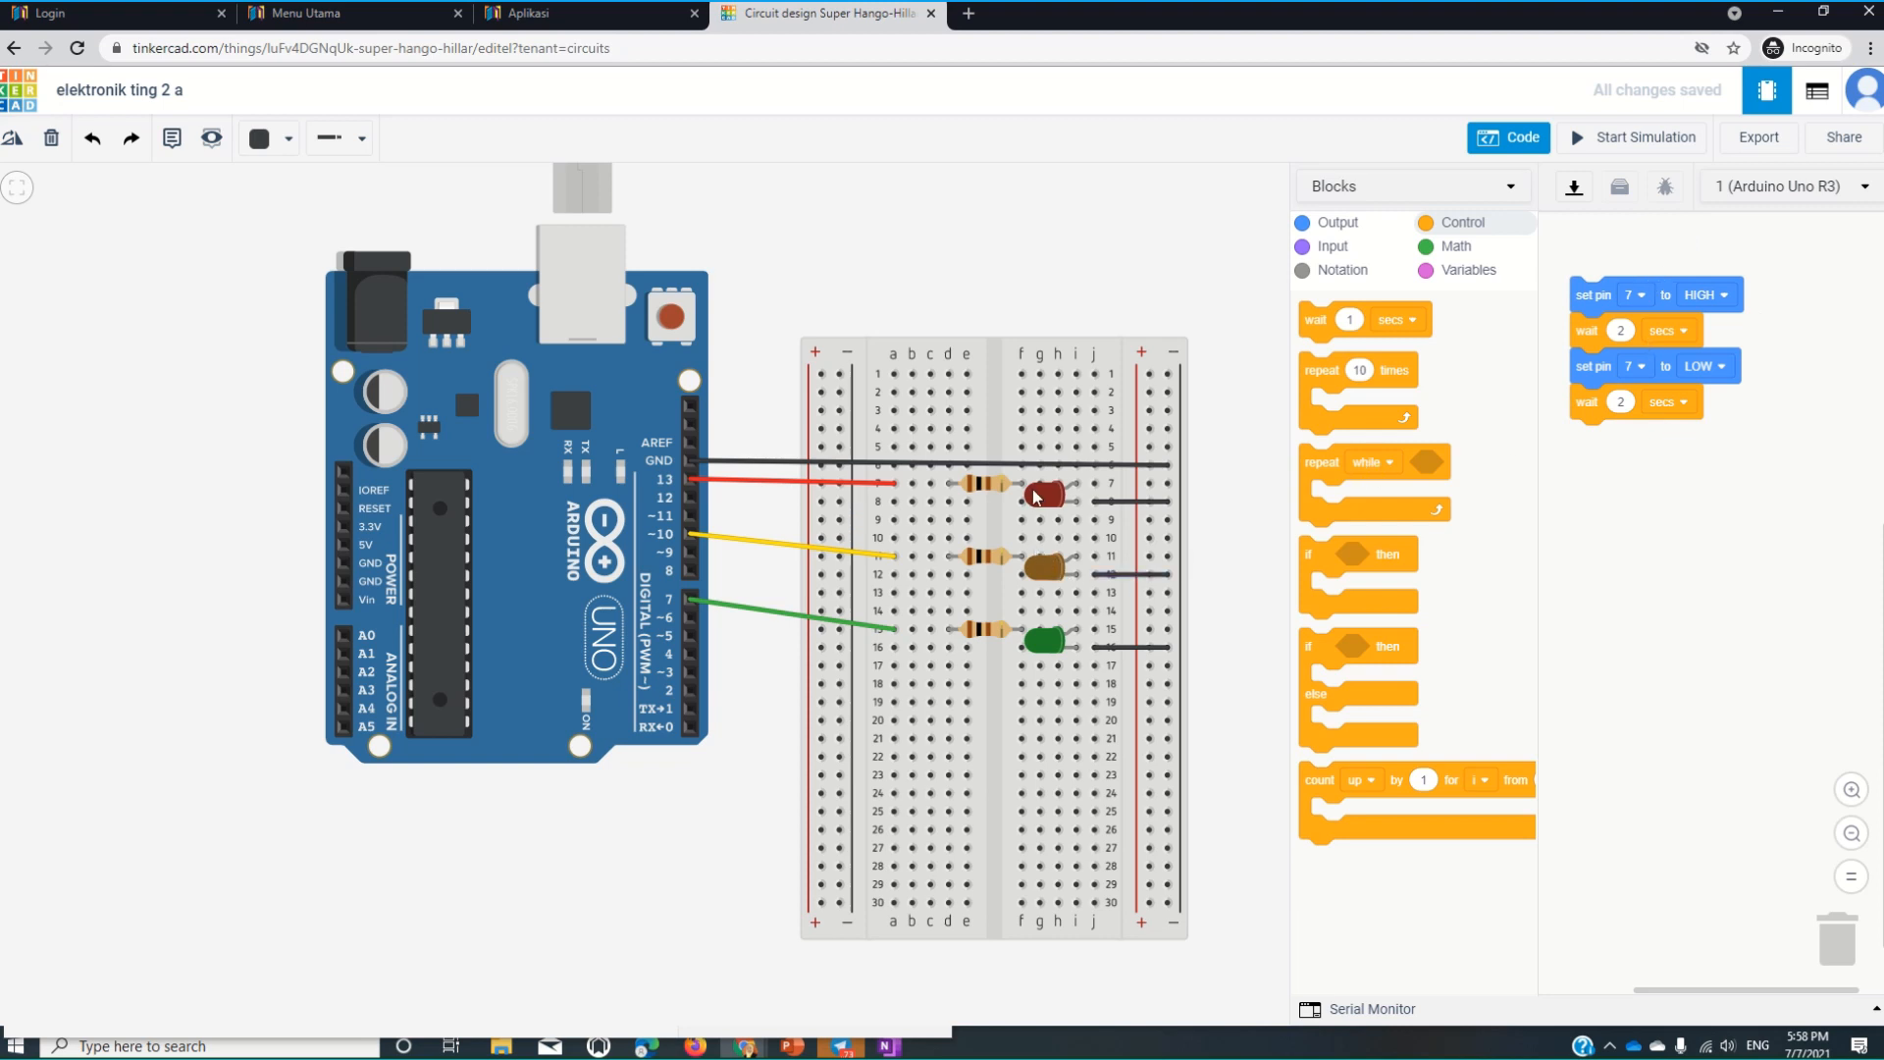
# Duplicate the pin 7 block stack below the original and change both set pin blocks in the copy to pin 10.
pyautogui.rightClick(1591, 299)
pyautogui.click(1654, 318)
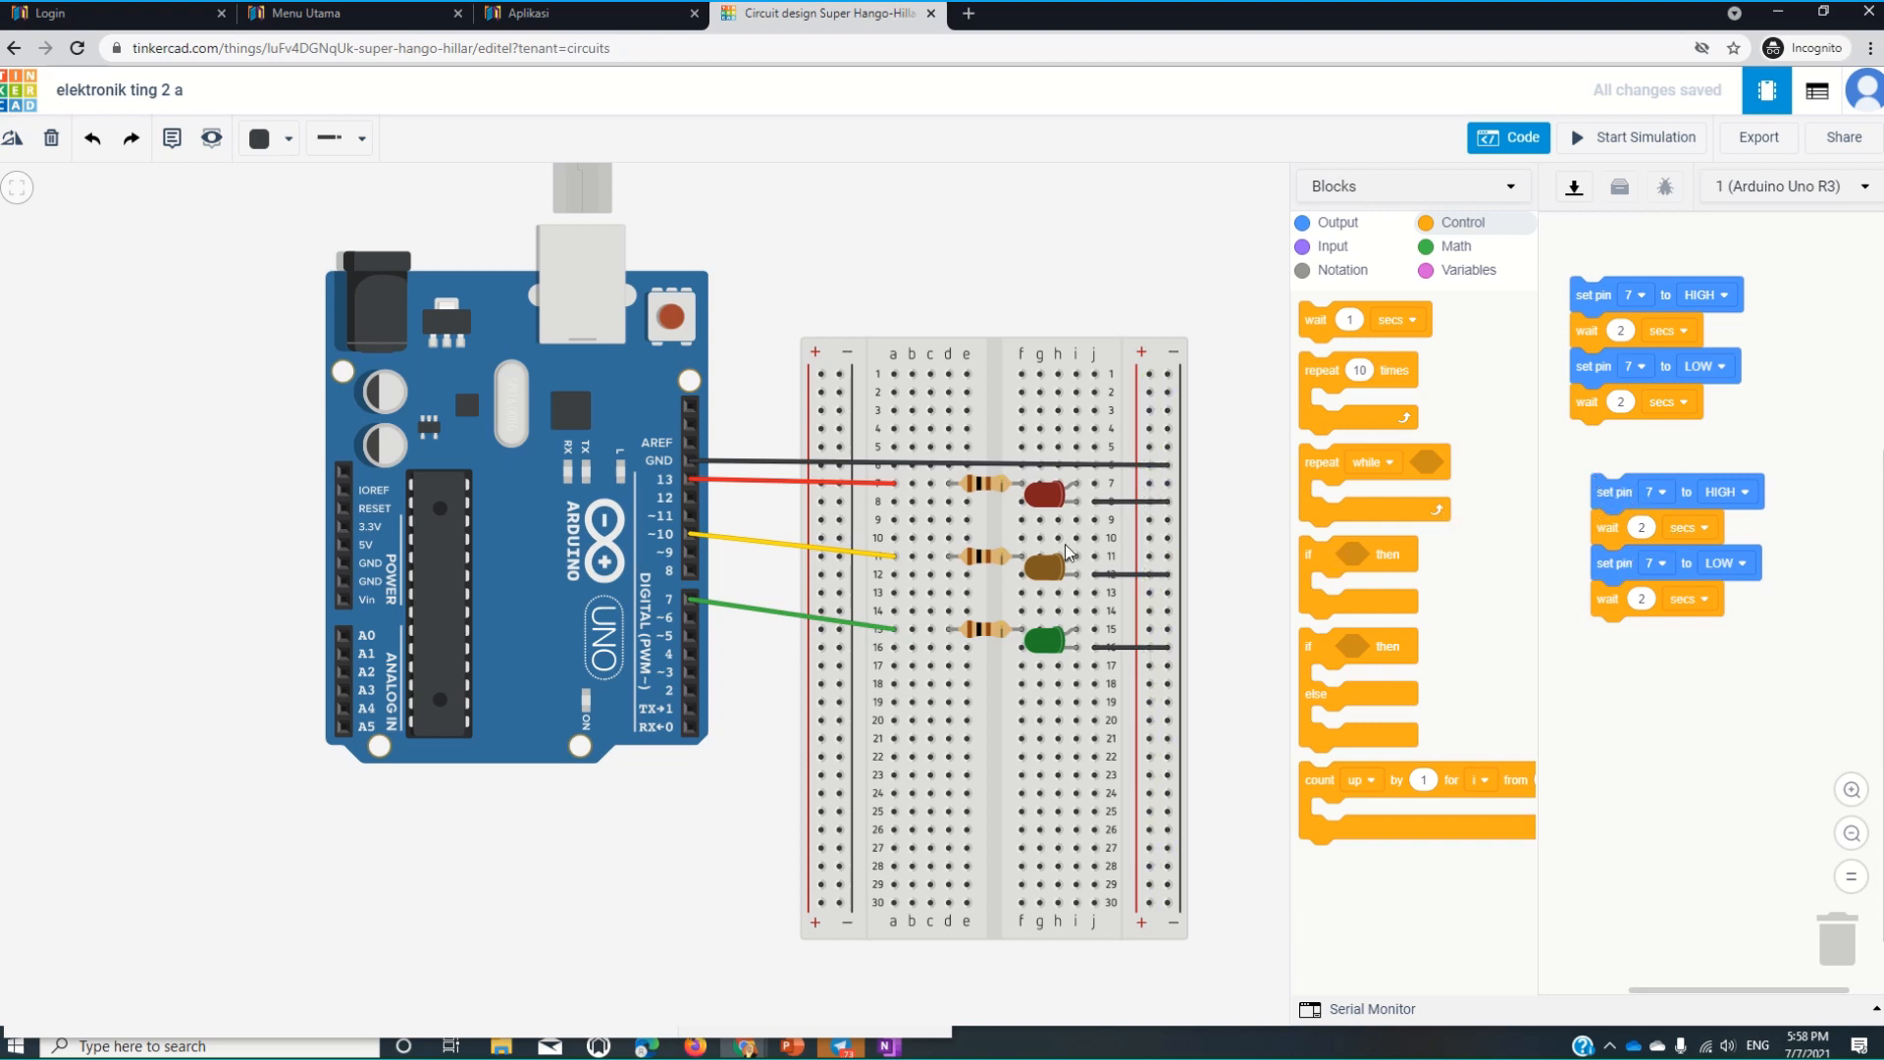
pyautogui.click(1658, 492)
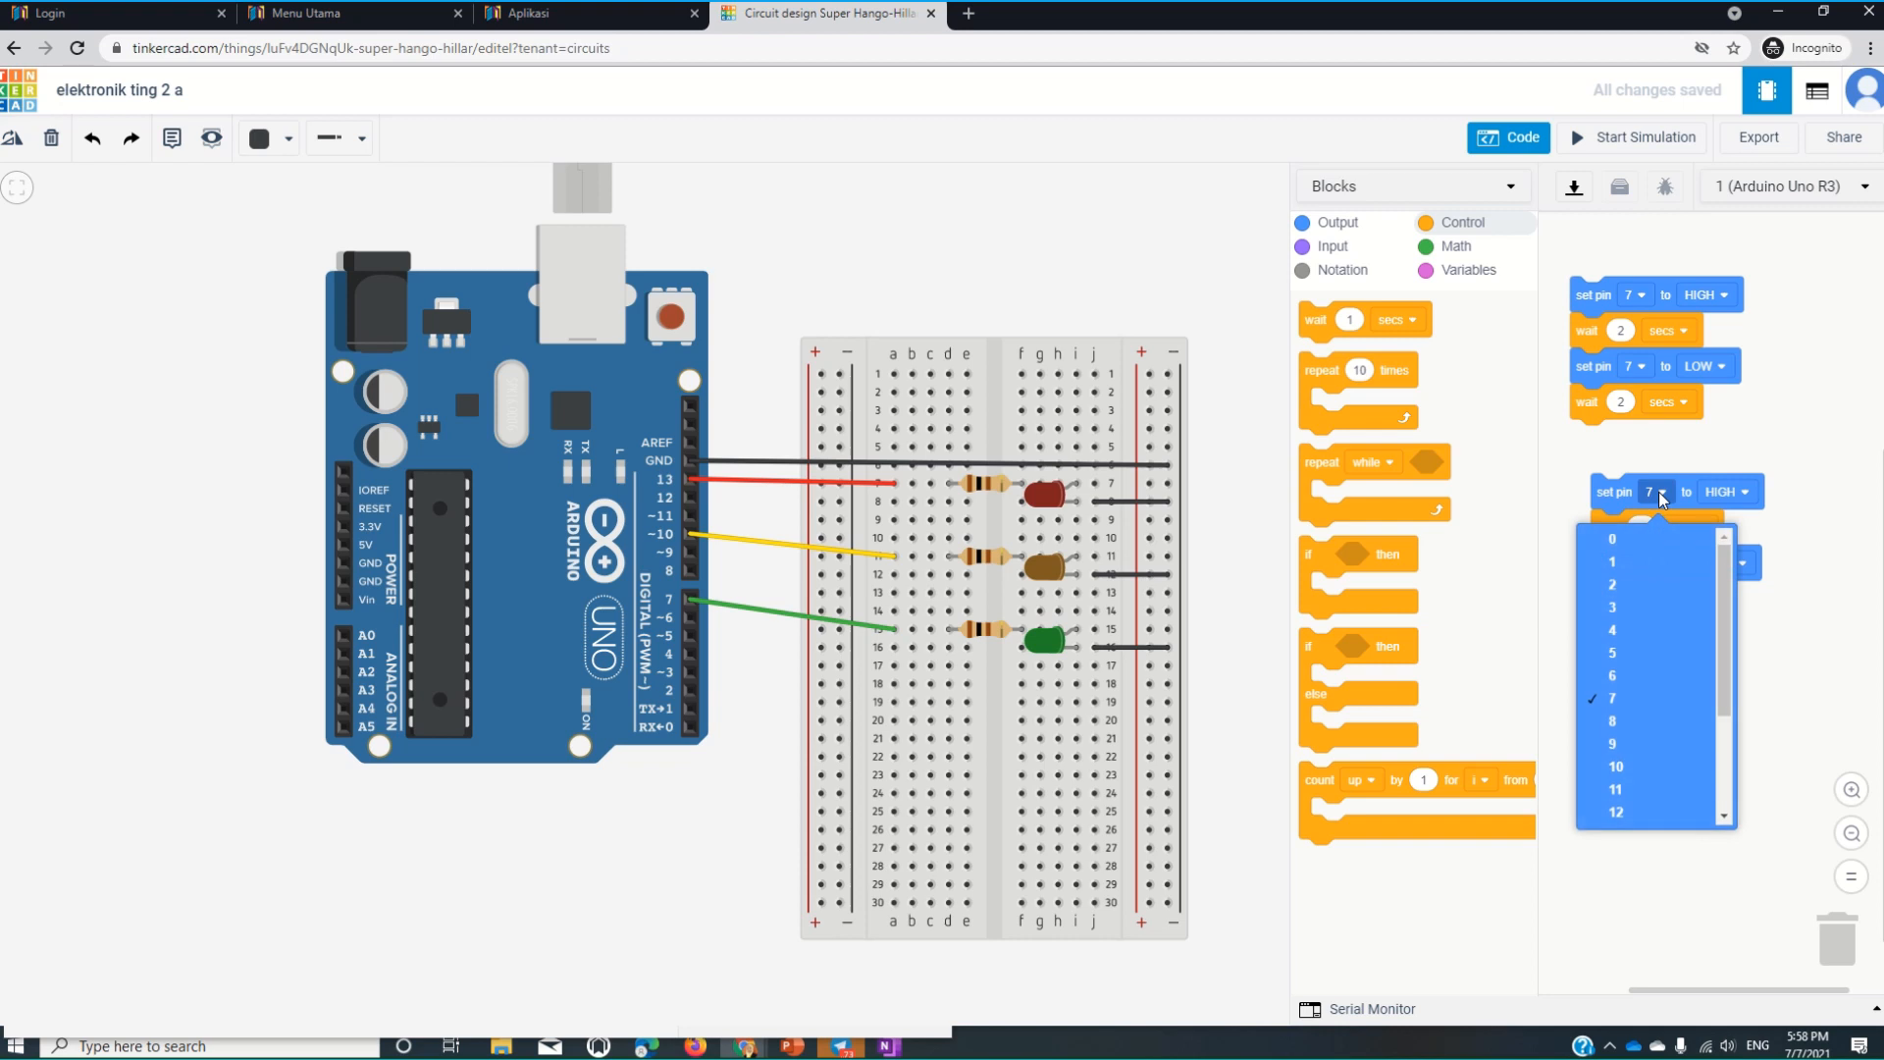
pyautogui.click(1625, 753)
pyautogui.click(1659, 563)
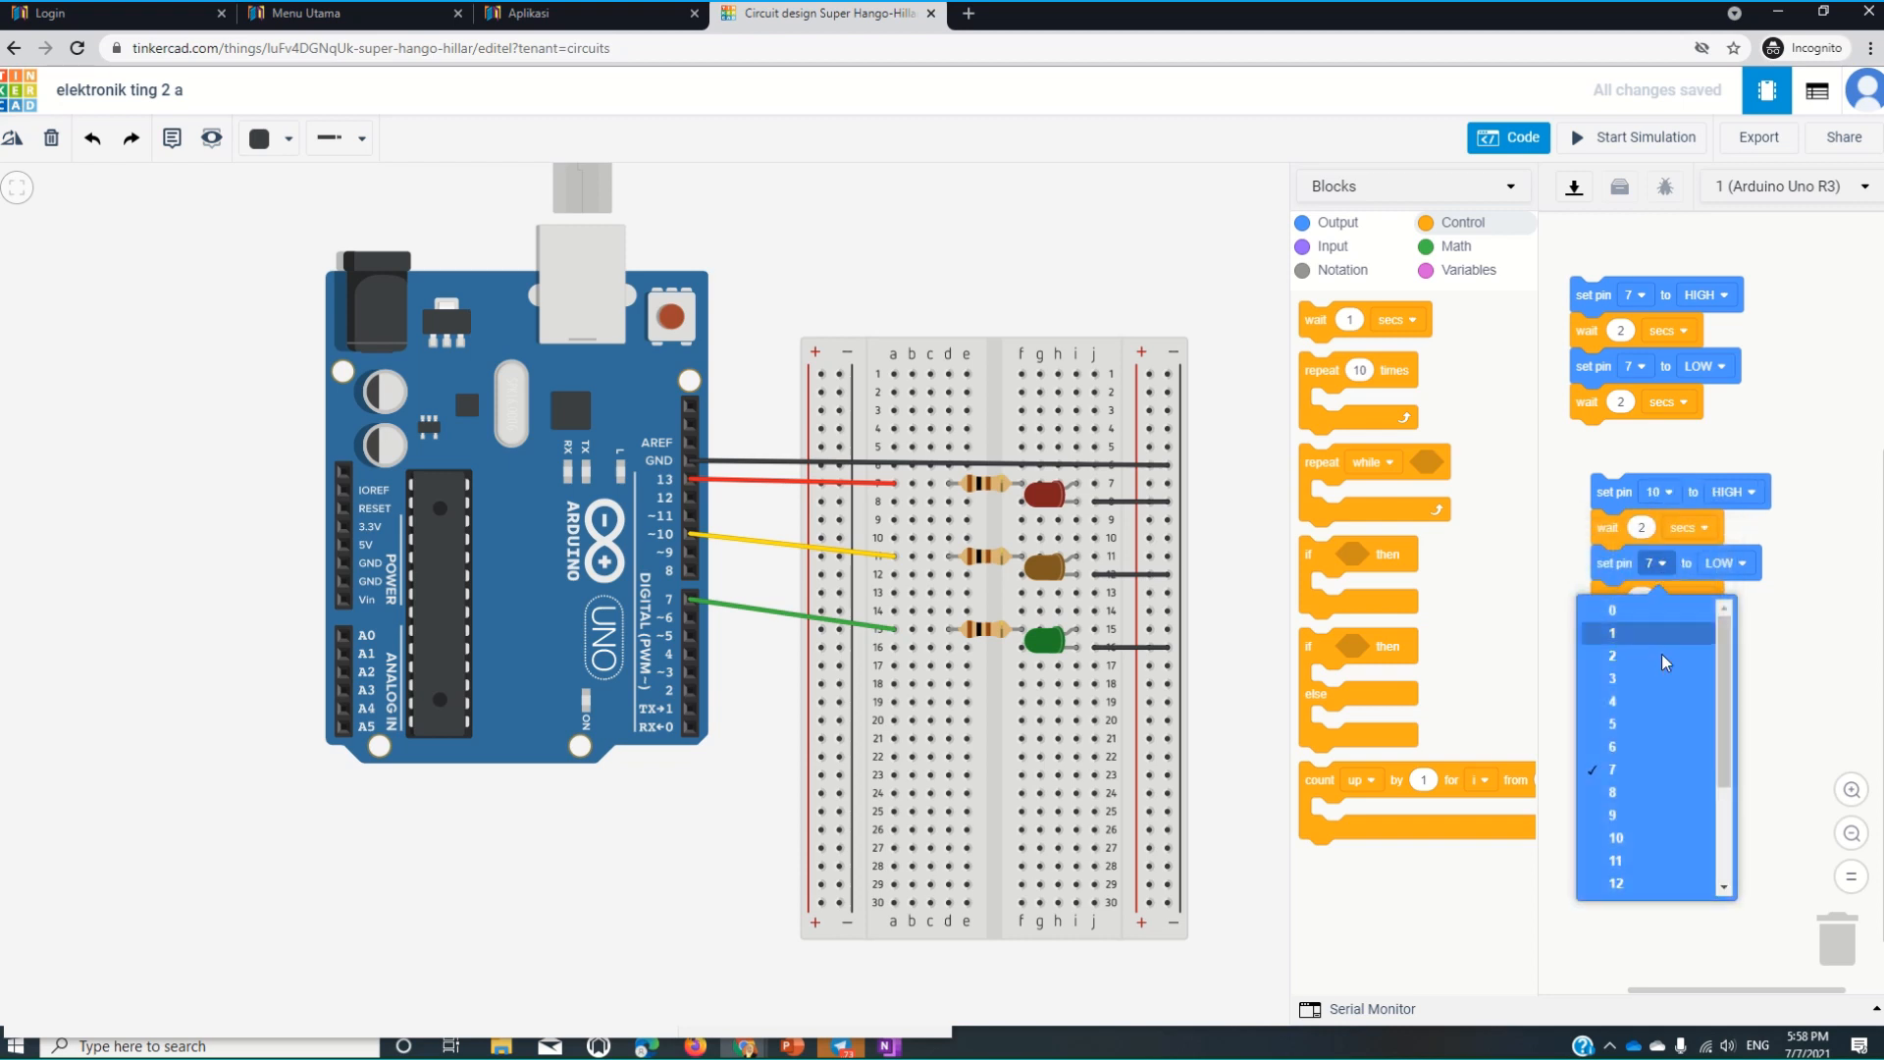
pyautogui.click(1619, 836)
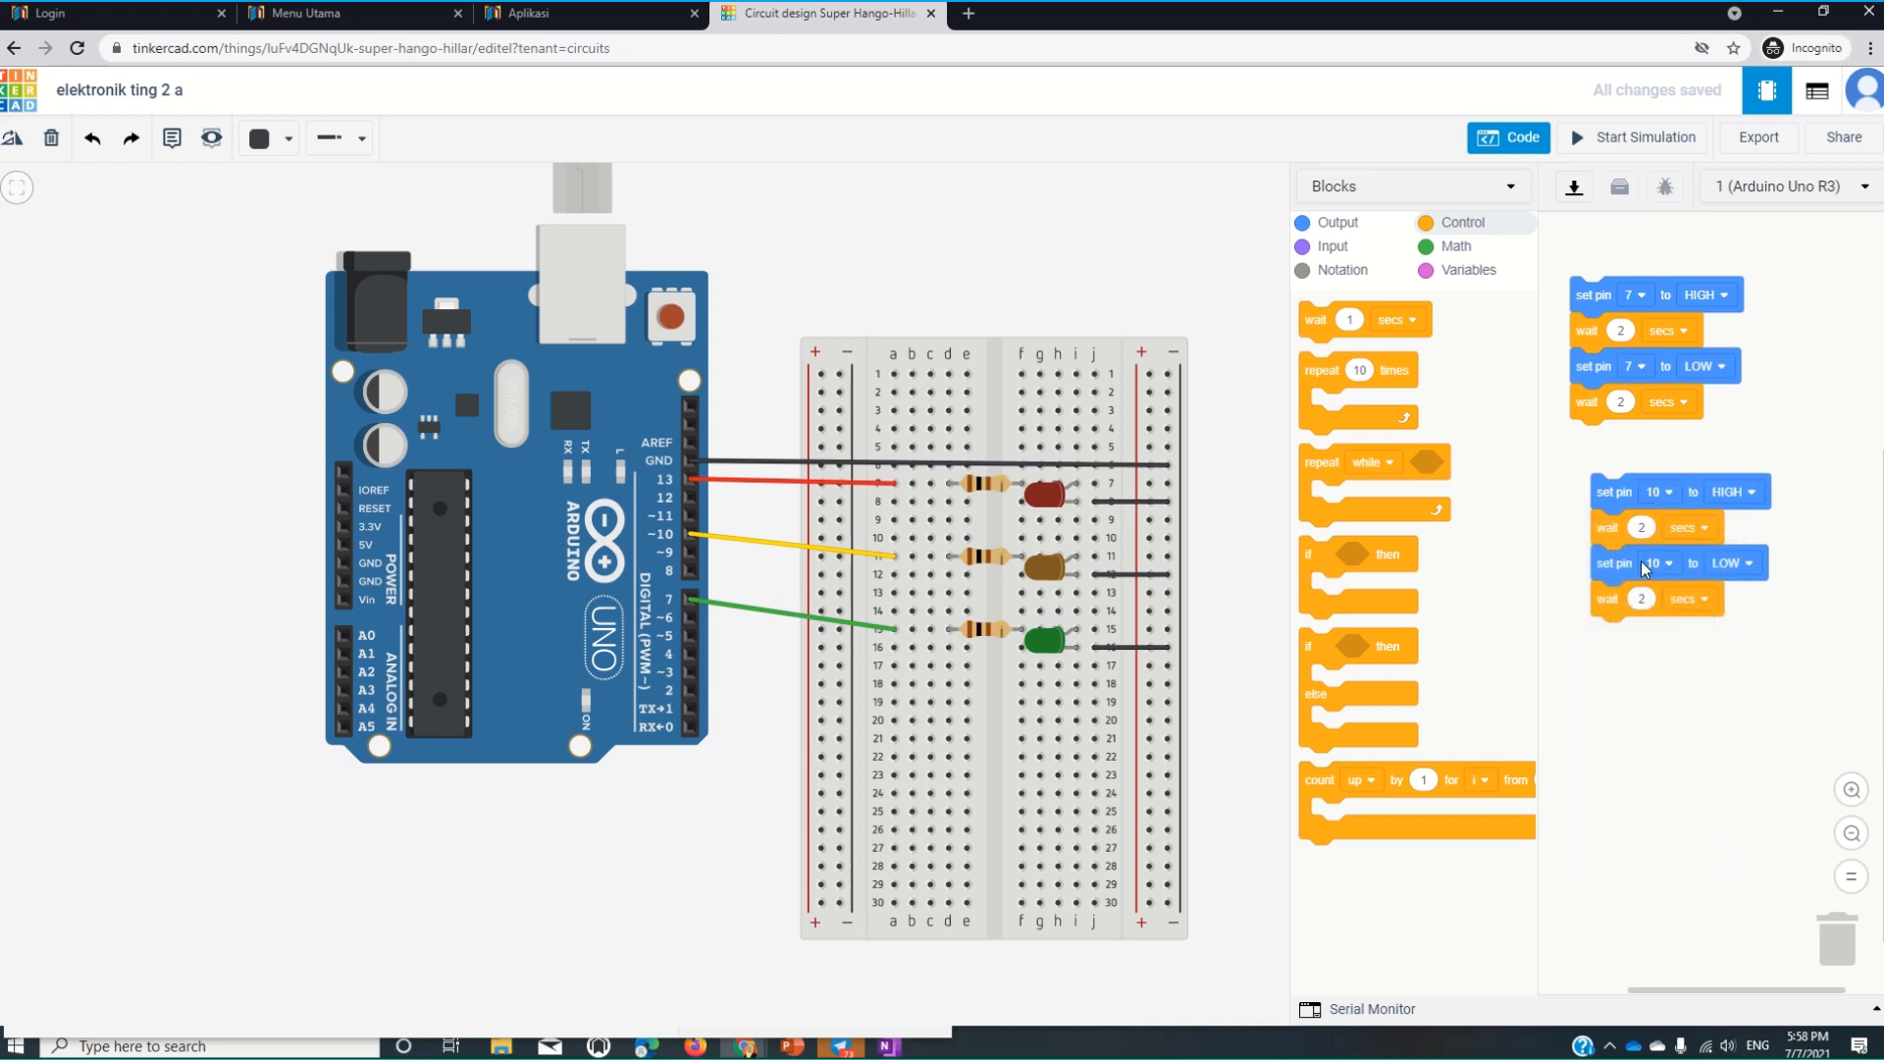
# Duplicate the pin 10 block stack below the original and change both set pin blocks in the copy to pin 13.
pyautogui.rightClick(1624, 490)
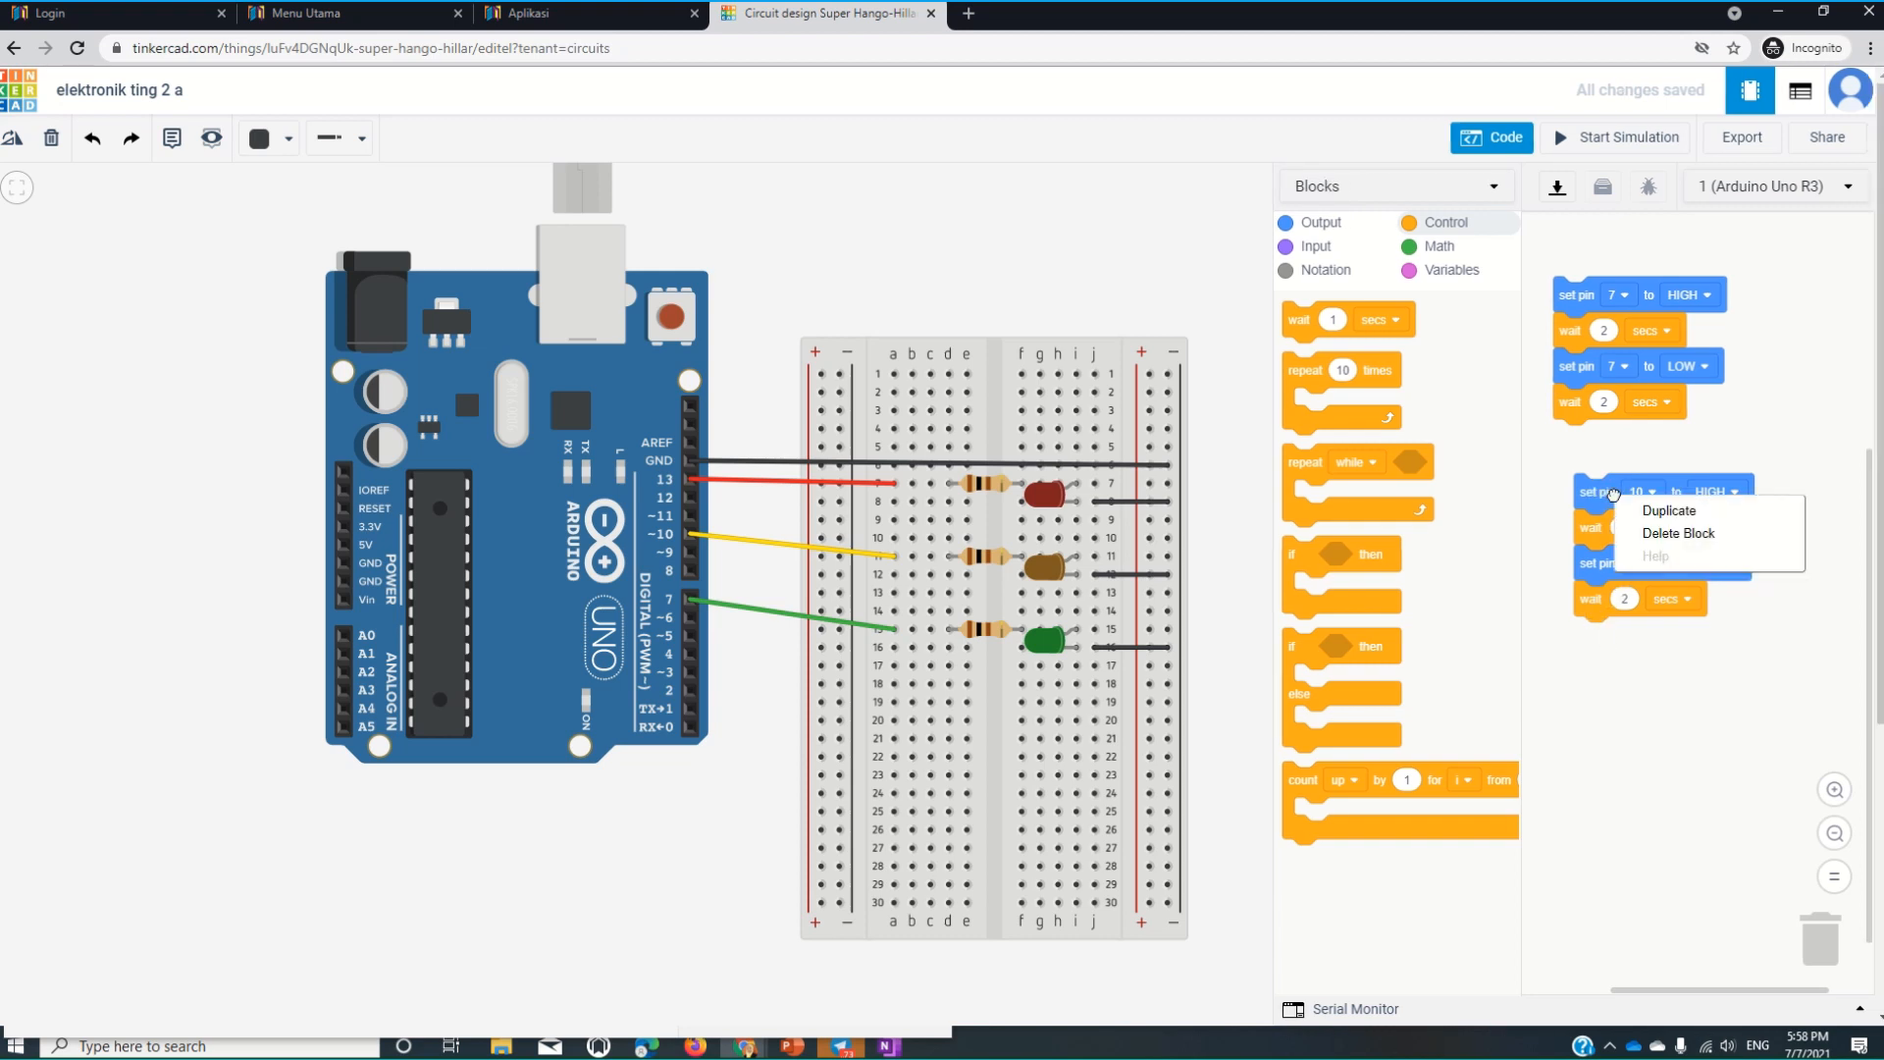
pyautogui.click(1676, 511)
pyautogui.moveTo(1677, 512); pyautogui.dragTo(1686, 707)
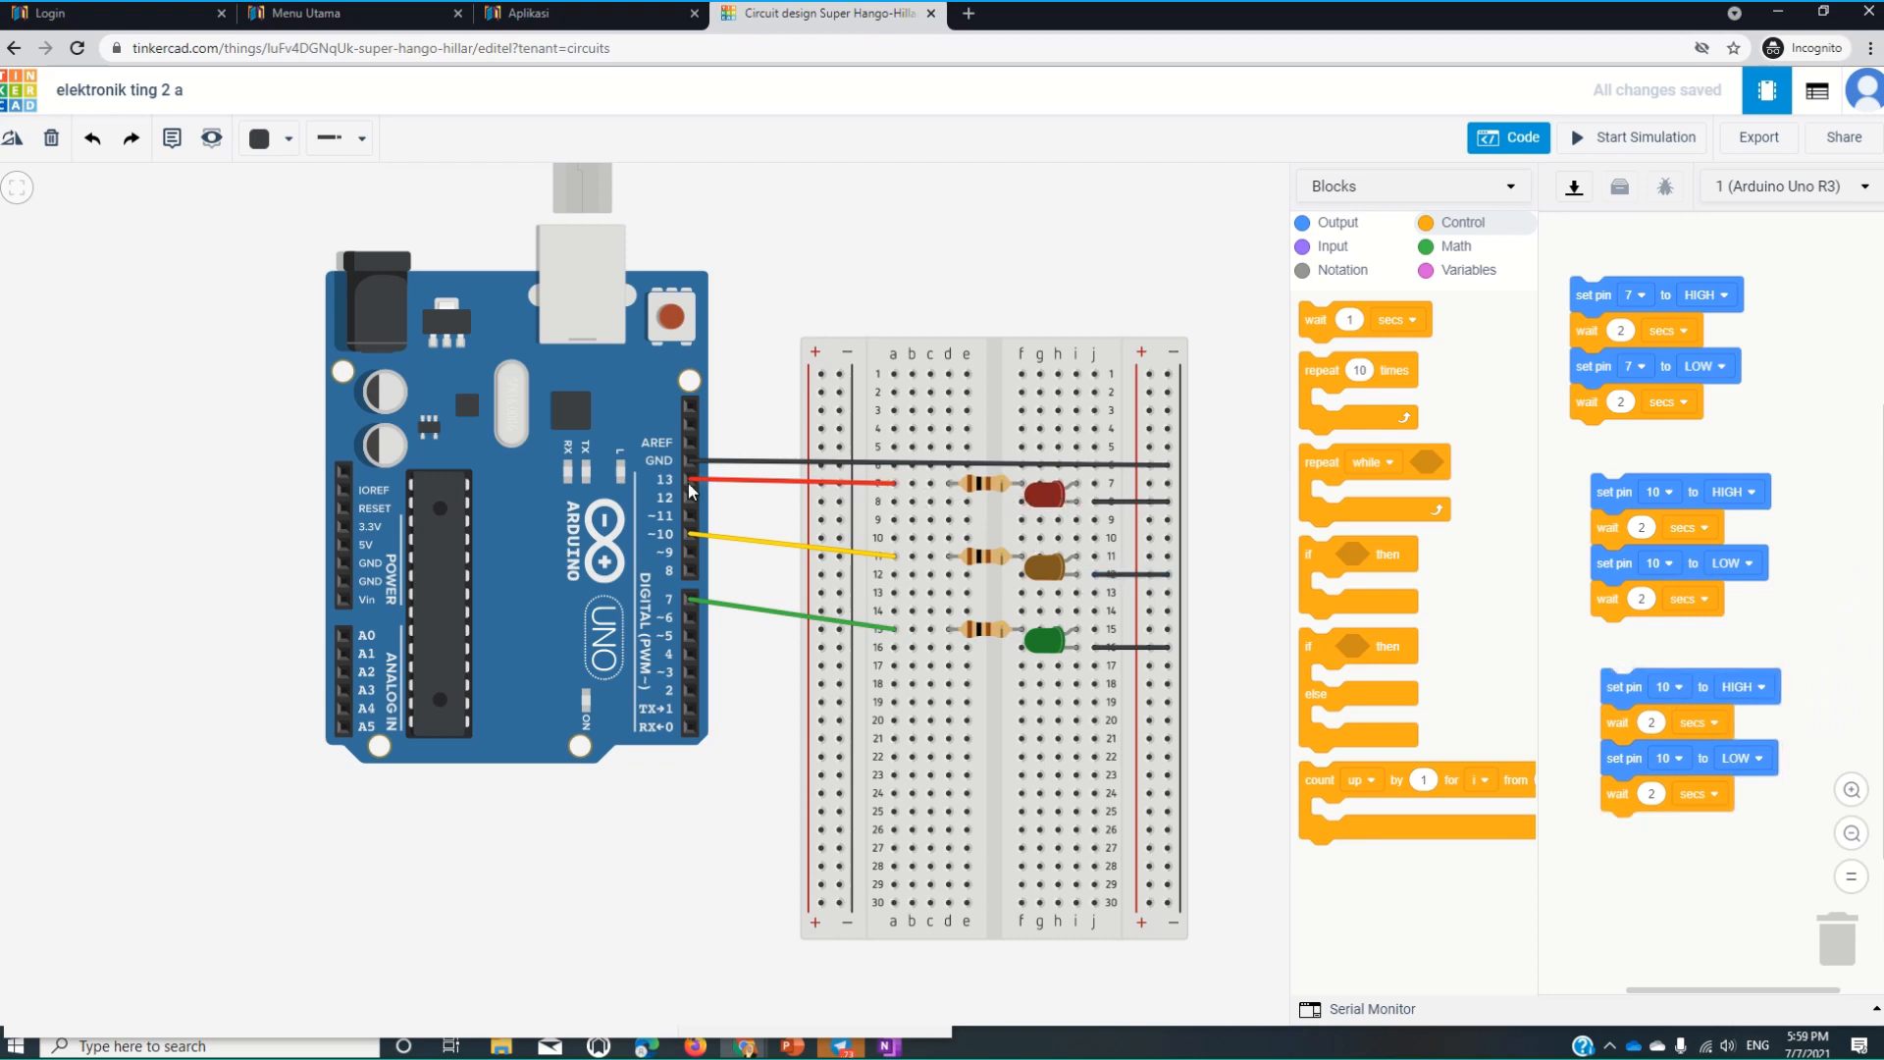
pyautogui.click(1681, 690)
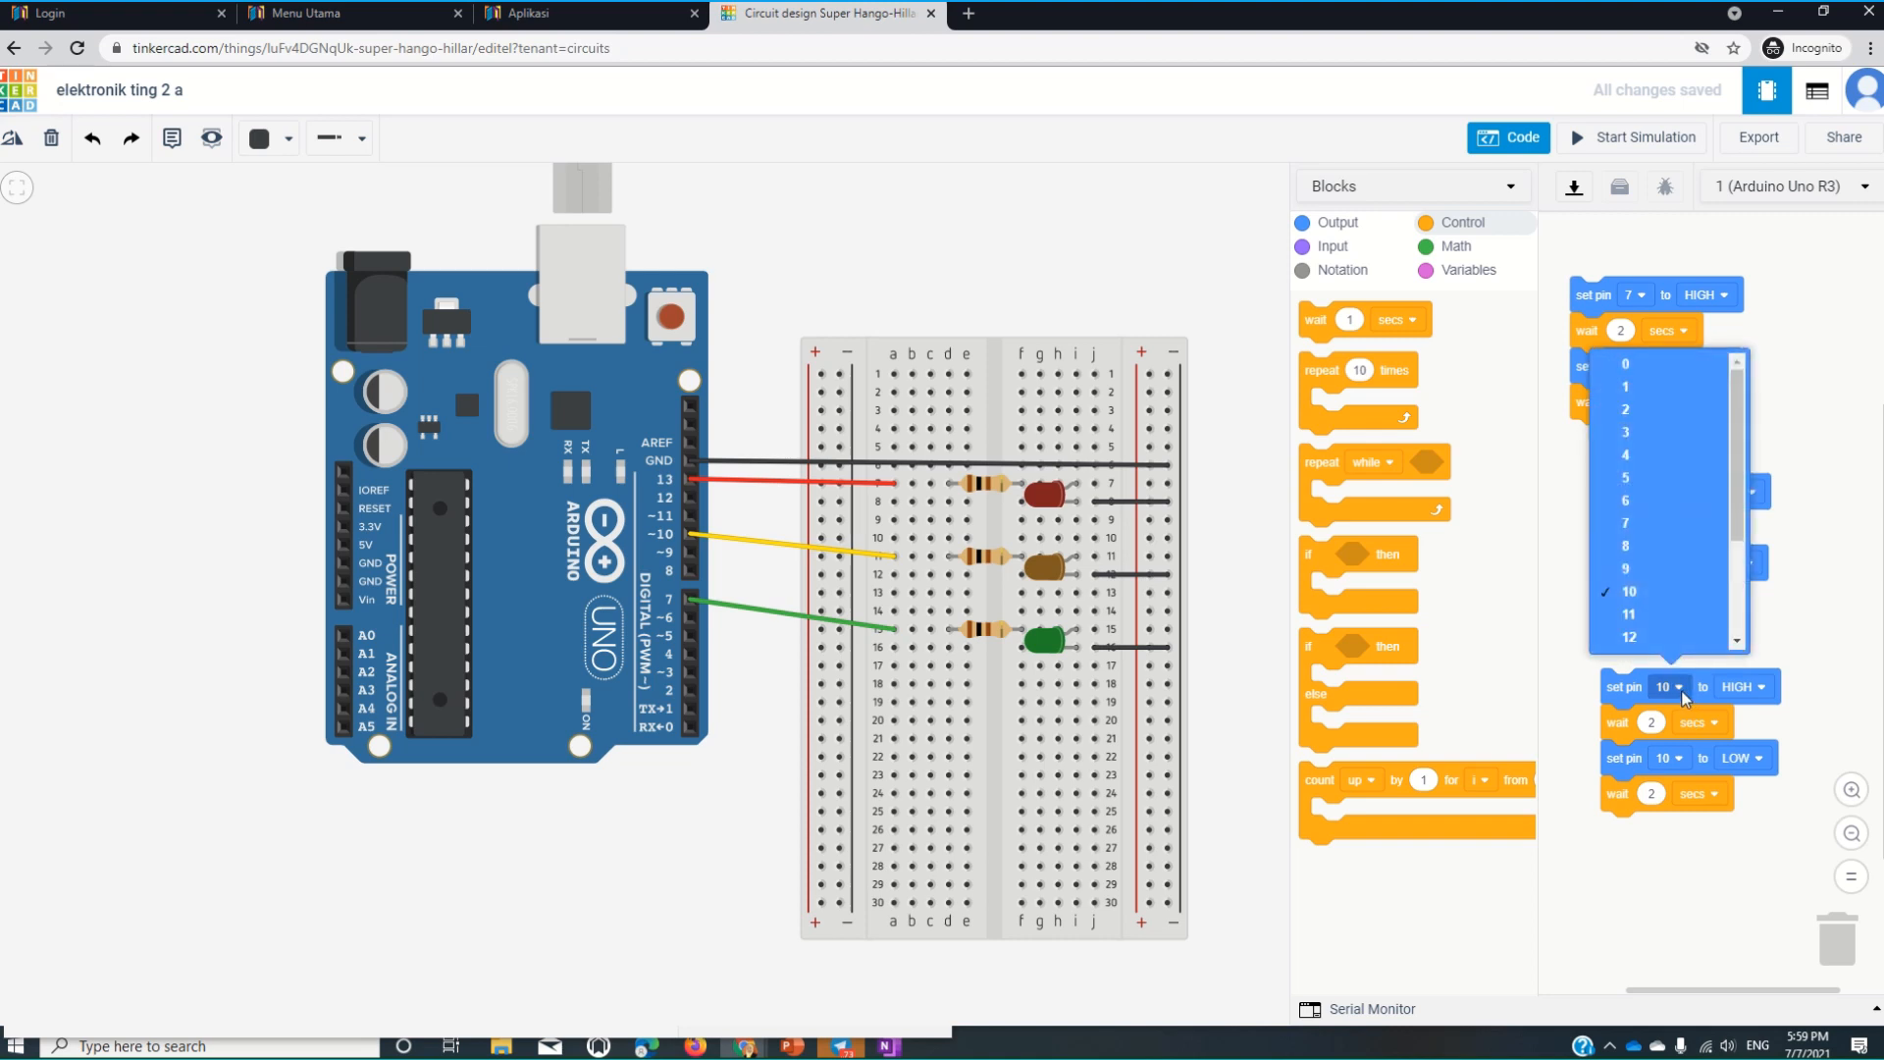
pyautogui.scroll(-2, 1658, 608)
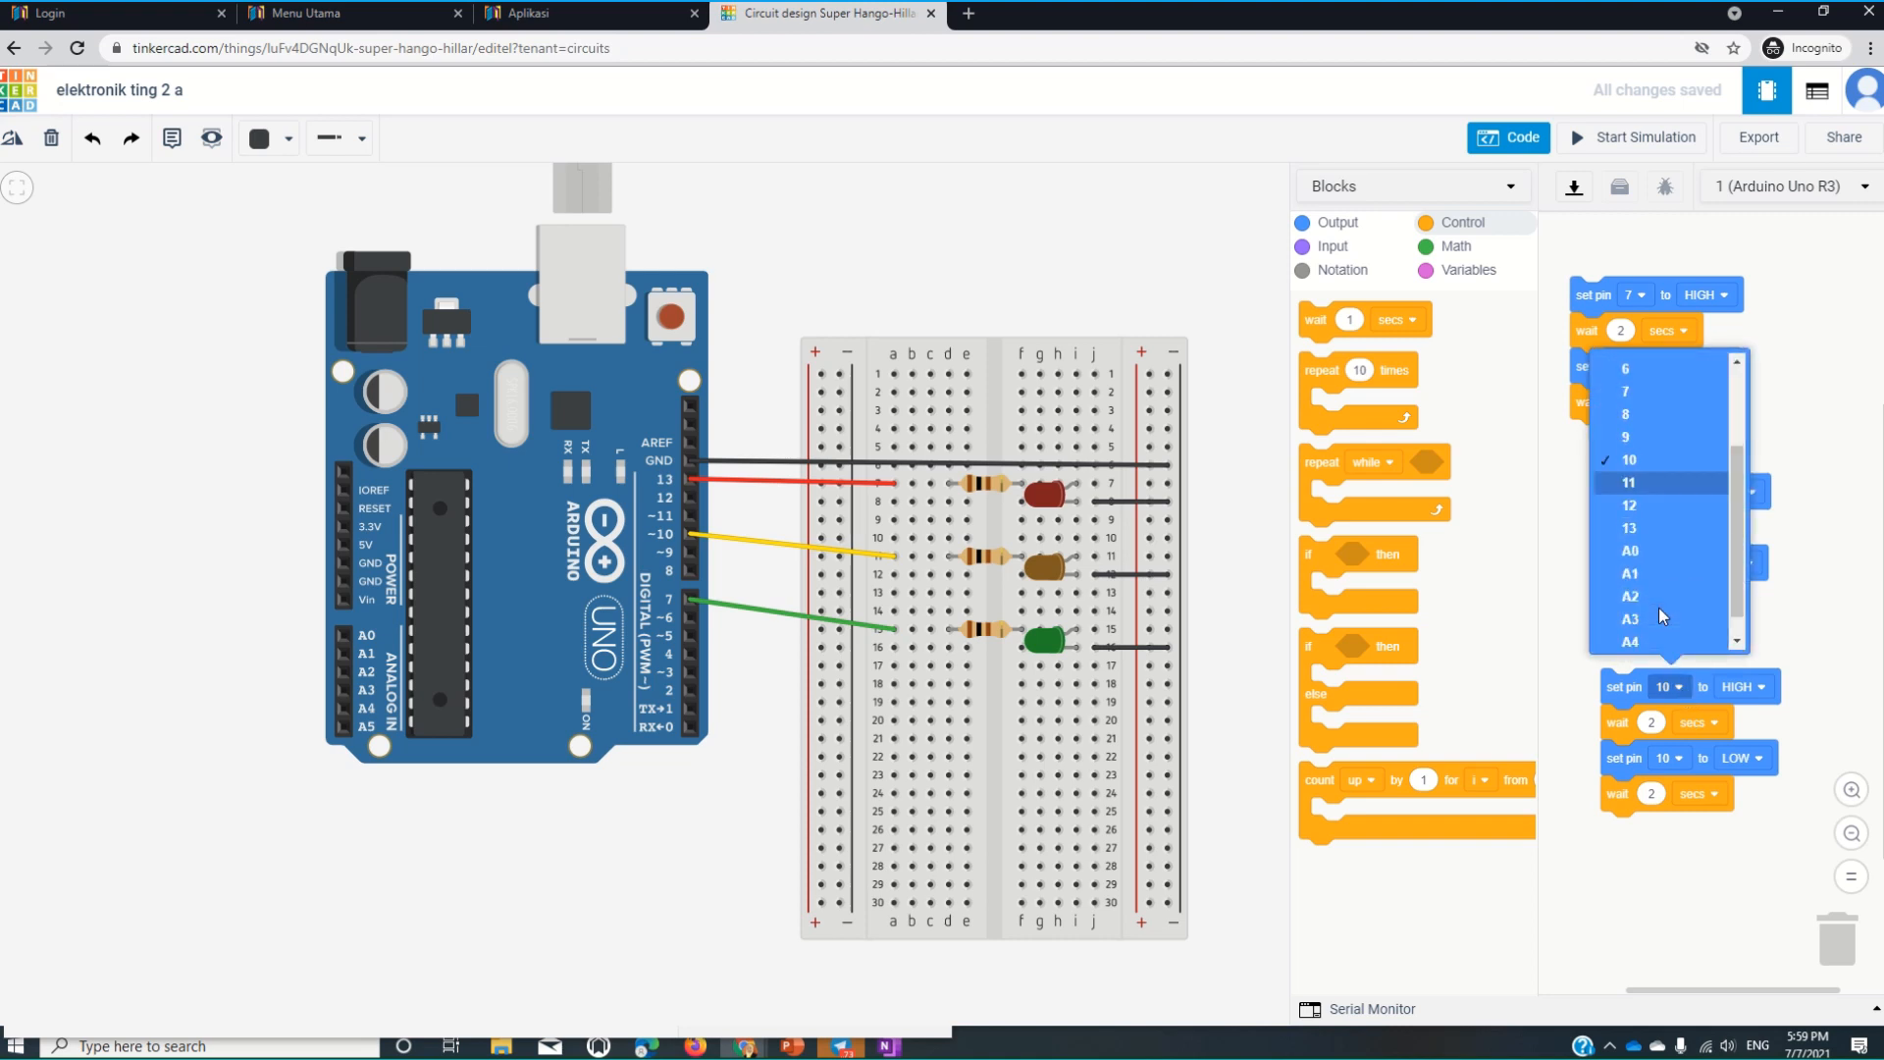
pyautogui.click(1629, 527)
pyautogui.click(1681, 758)
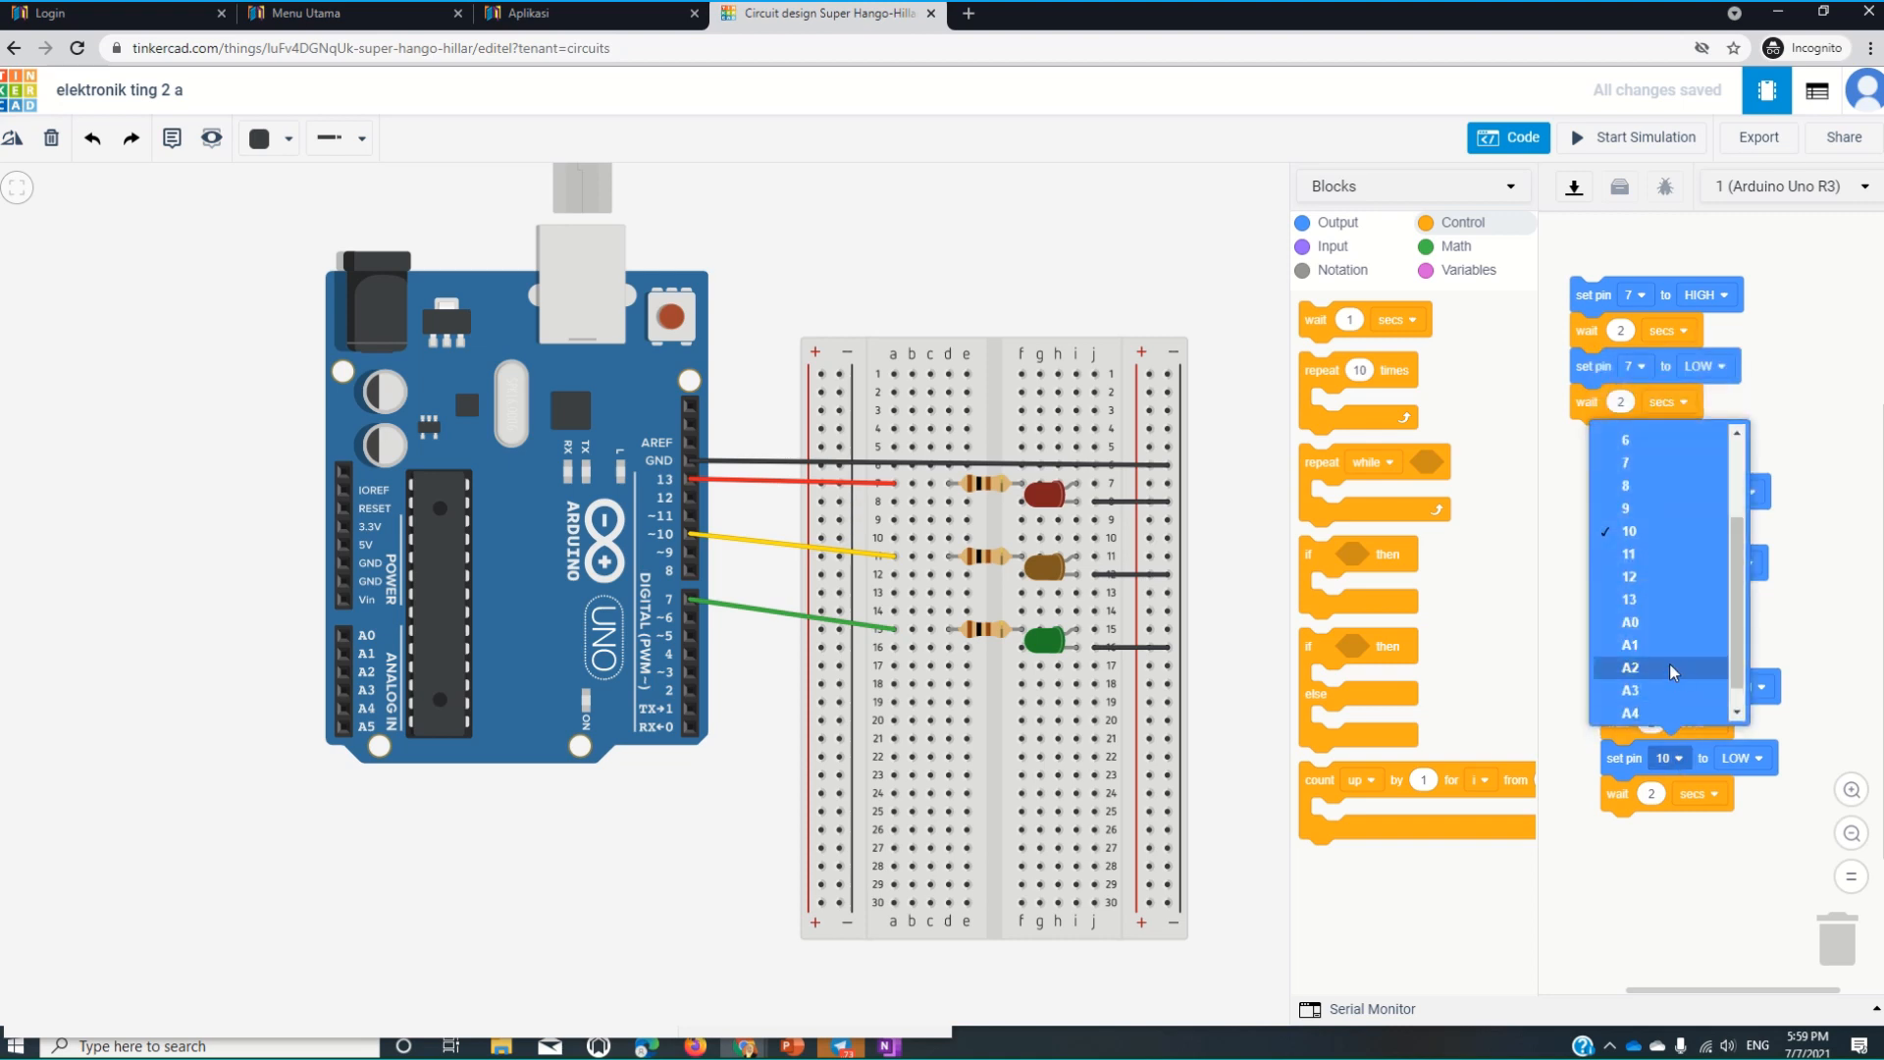
pyautogui.click(1653, 596)
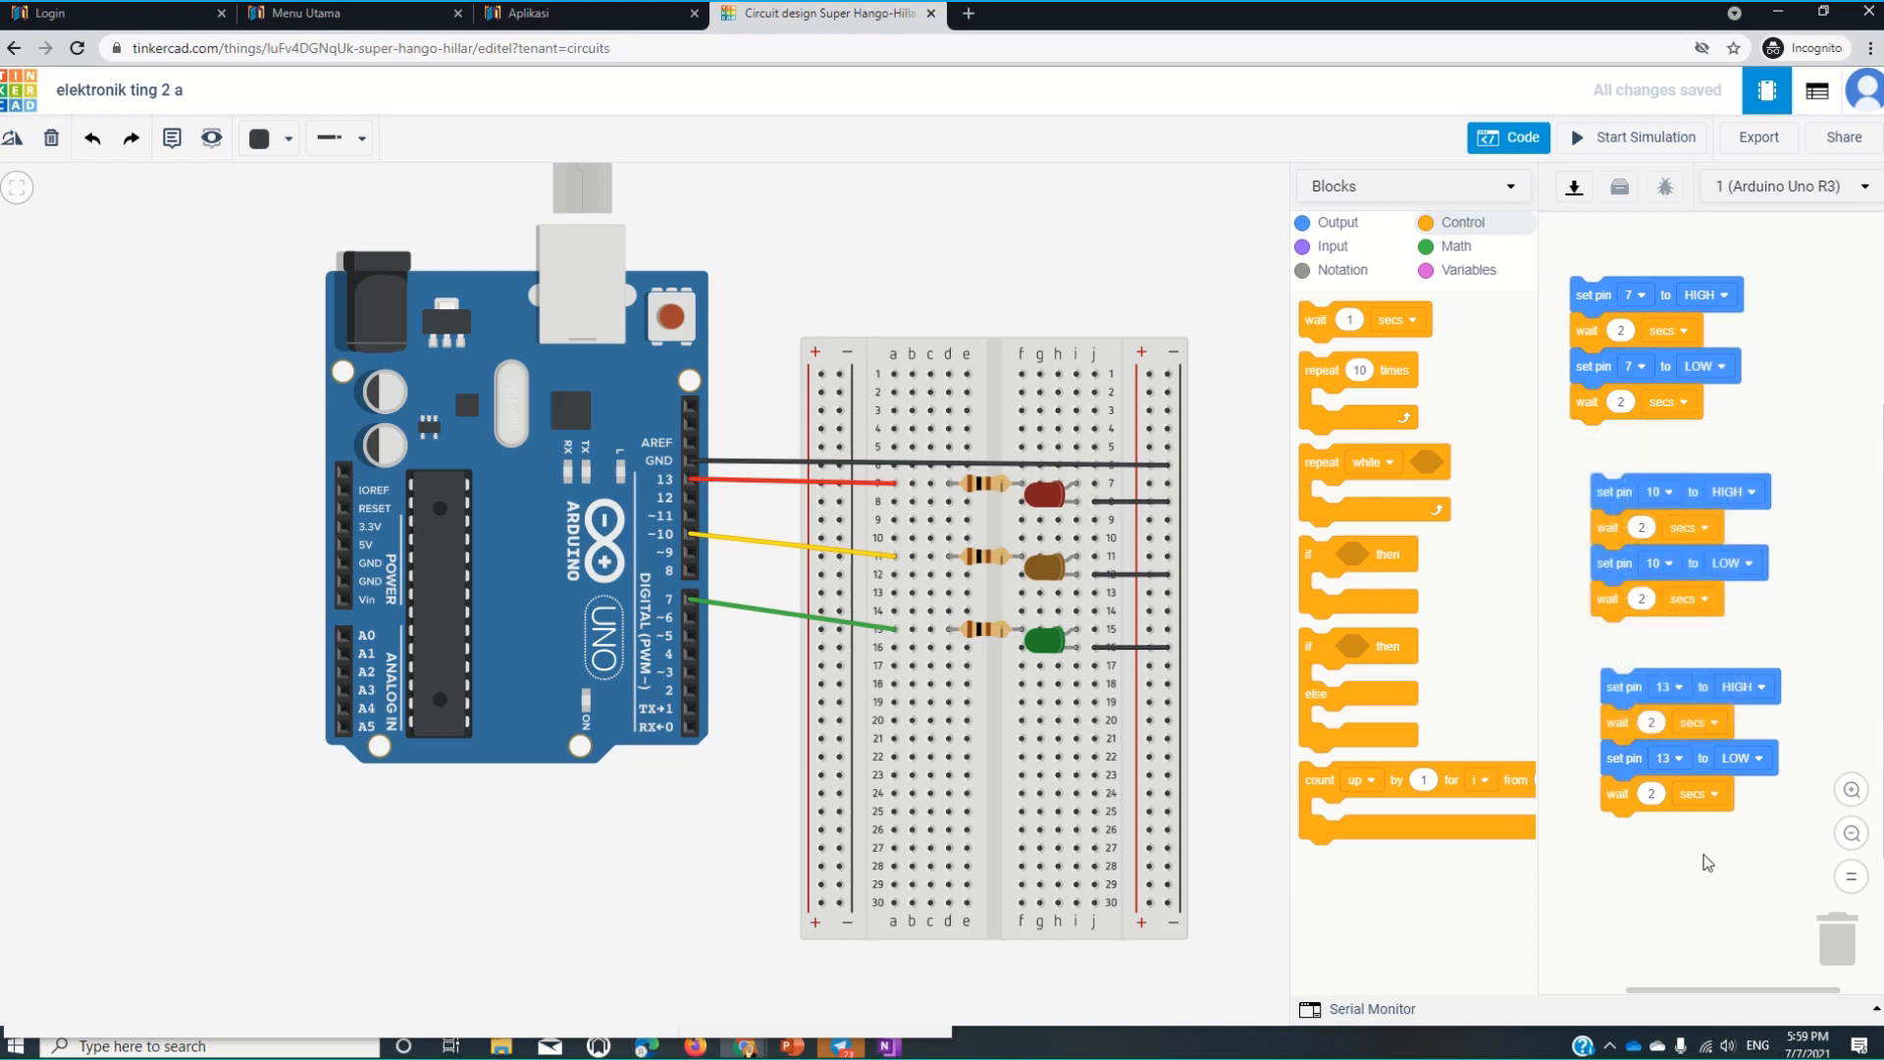
# Attach the pin 10 stack beneath the pin 7 stack and the pin 13 stack beneath that, forming one continuous sequence.
pyautogui.moveTo(1607, 500); pyautogui.dragTo(1591, 457)
pyautogui.moveTo(1608, 687); pyautogui.dragTo(1578, 581)
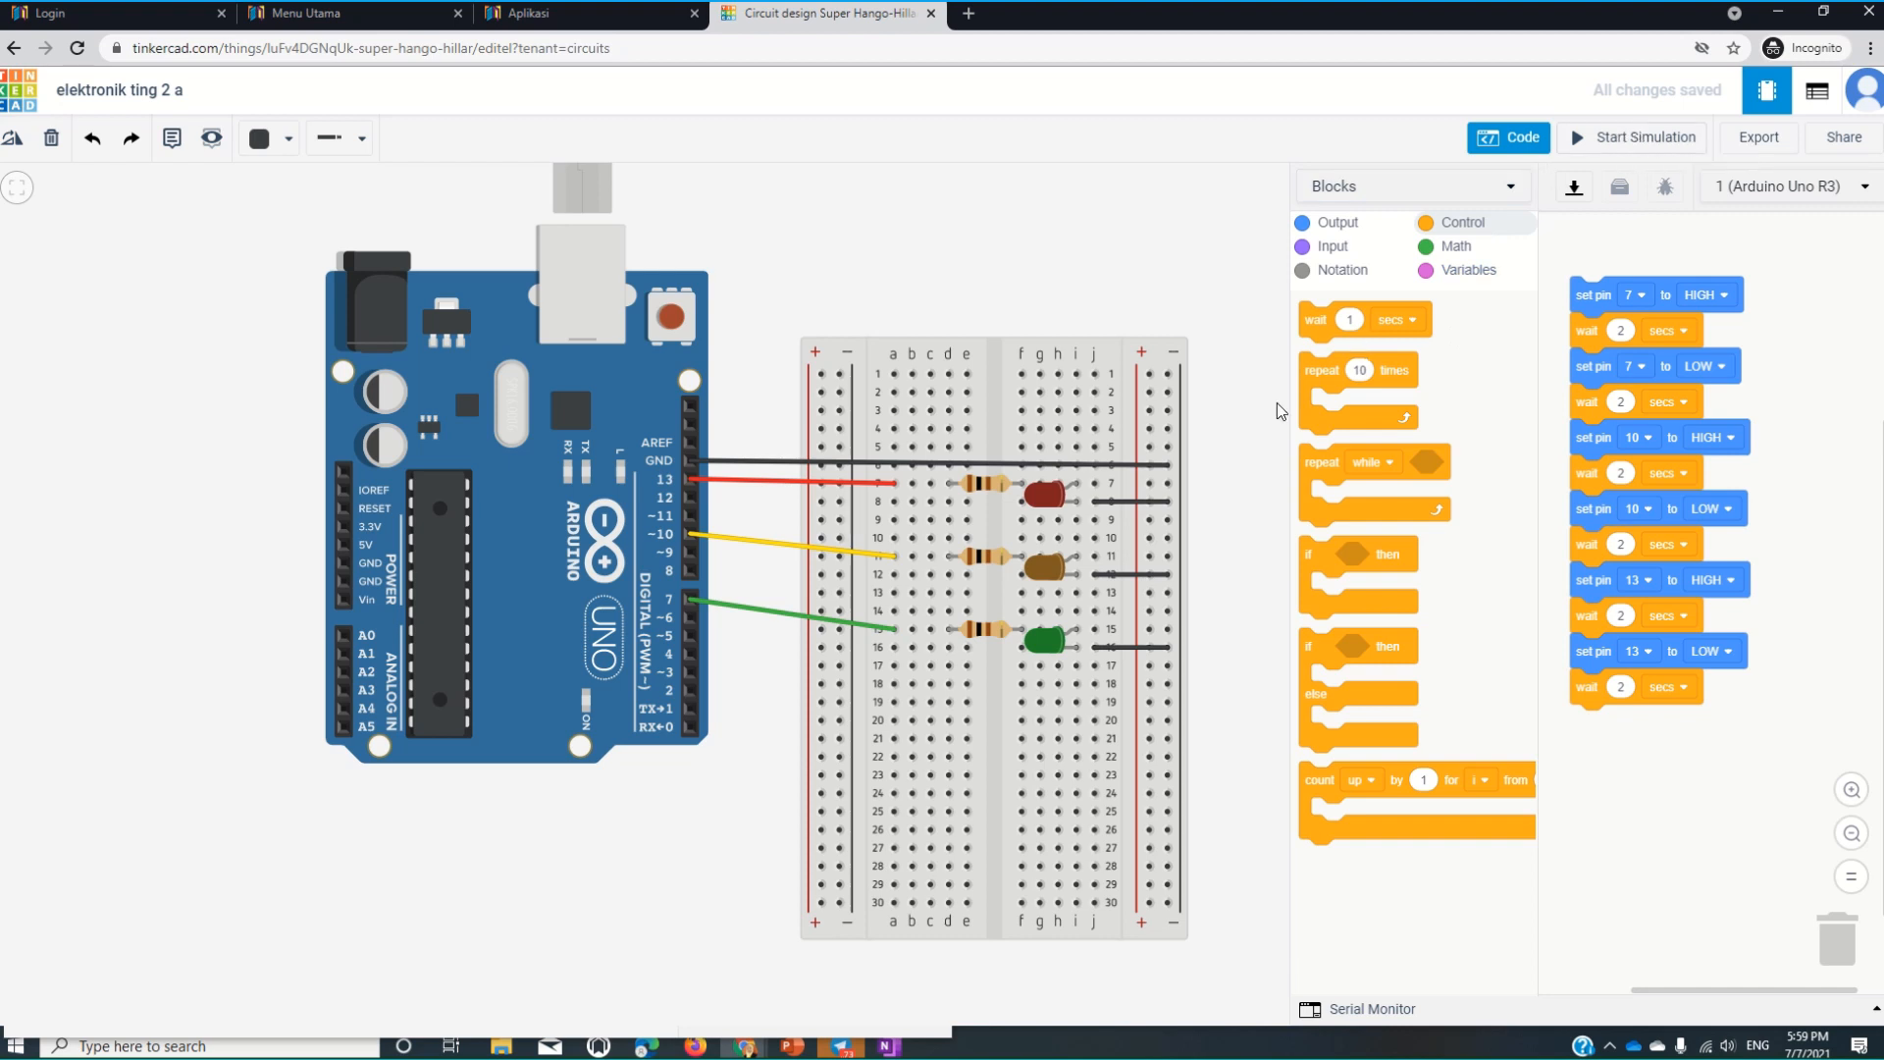
# Start the simulation and watch the three LEDs run through the programmed sequence.
pyautogui.scroll(2, 1229, 499)
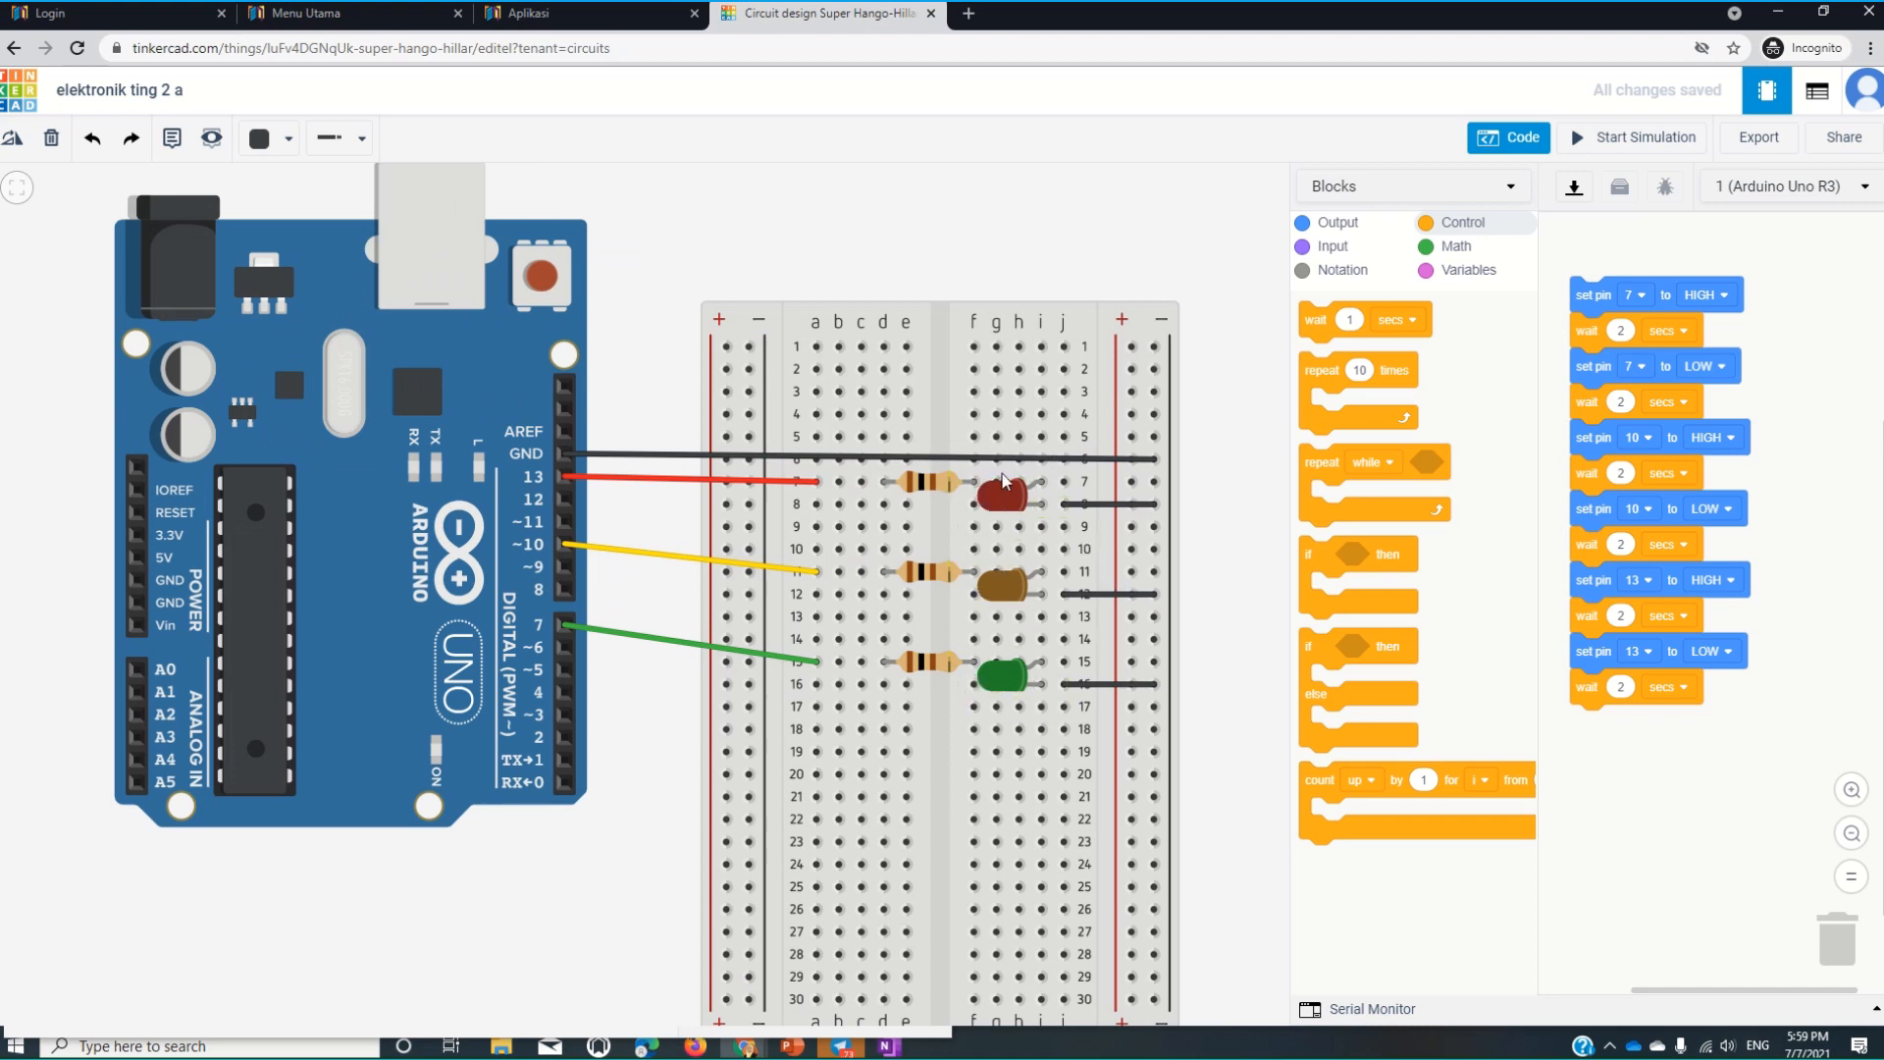
pyautogui.click(1646, 139)
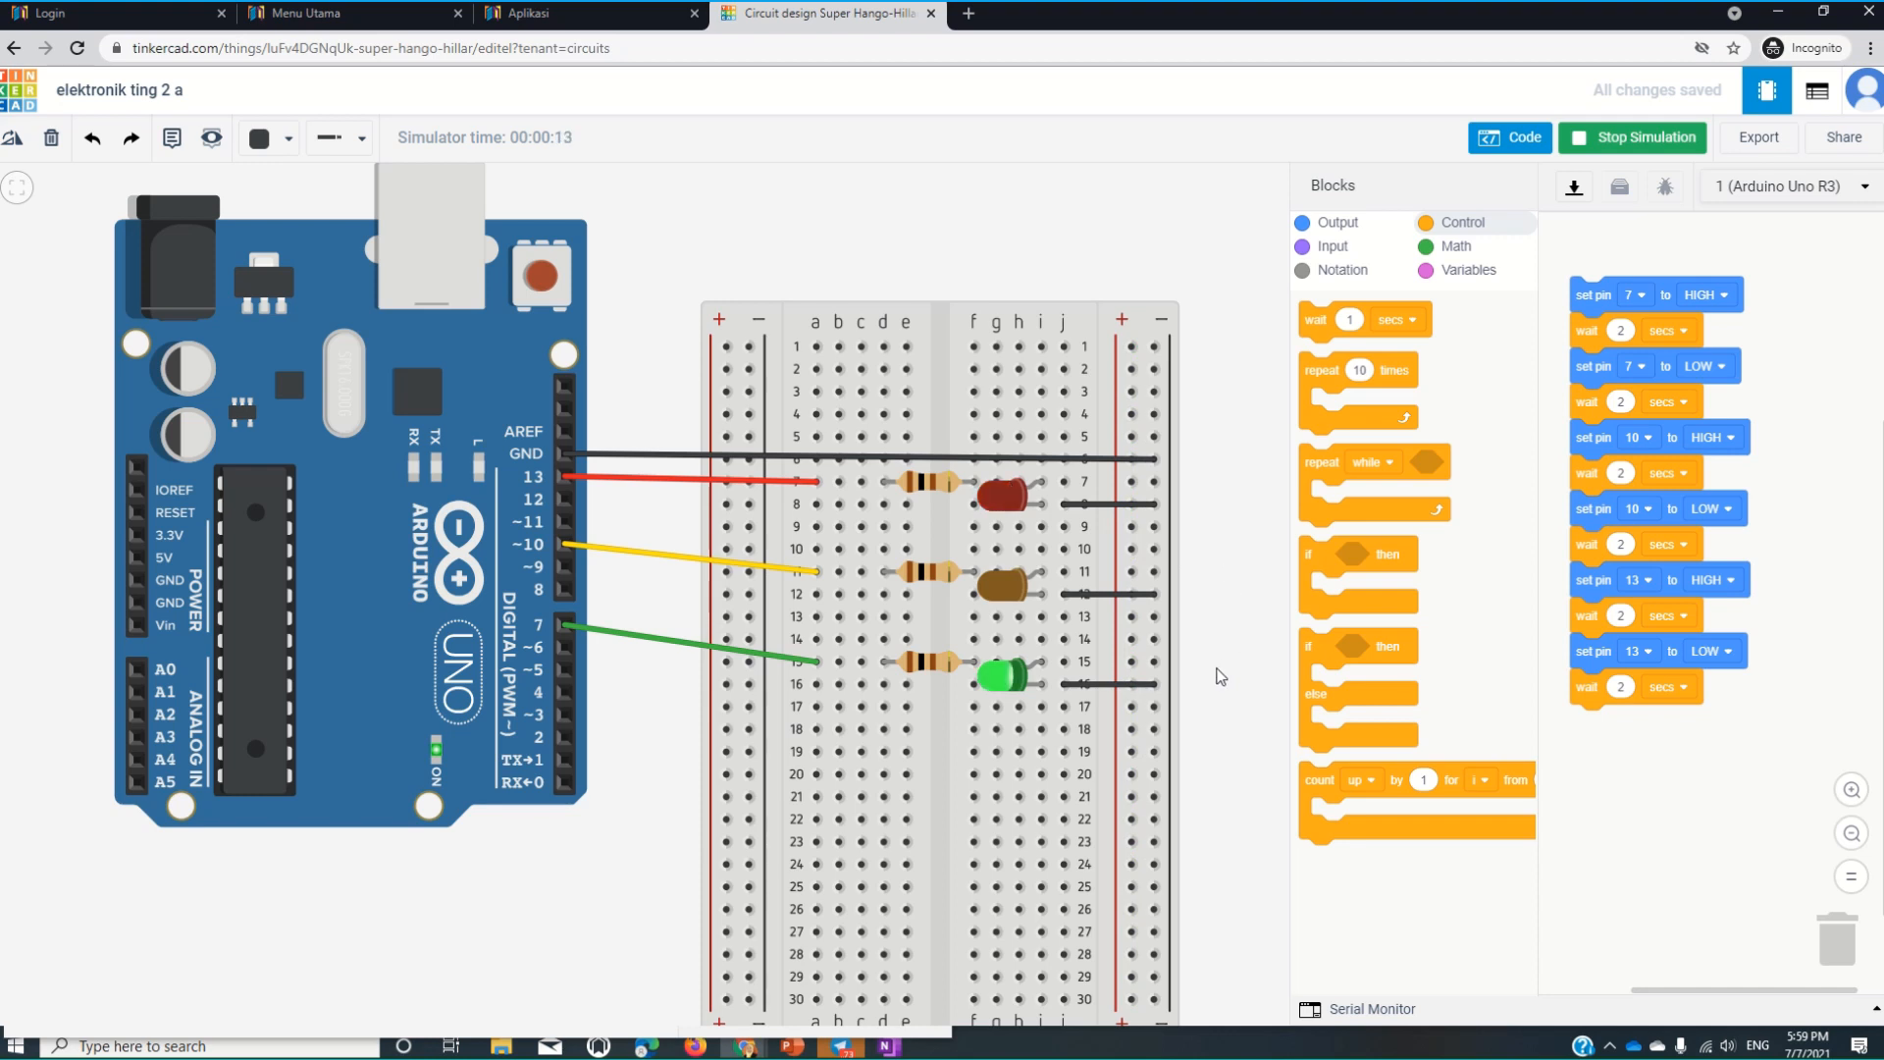
pyautogui.scroll(-1, 1219, 676)
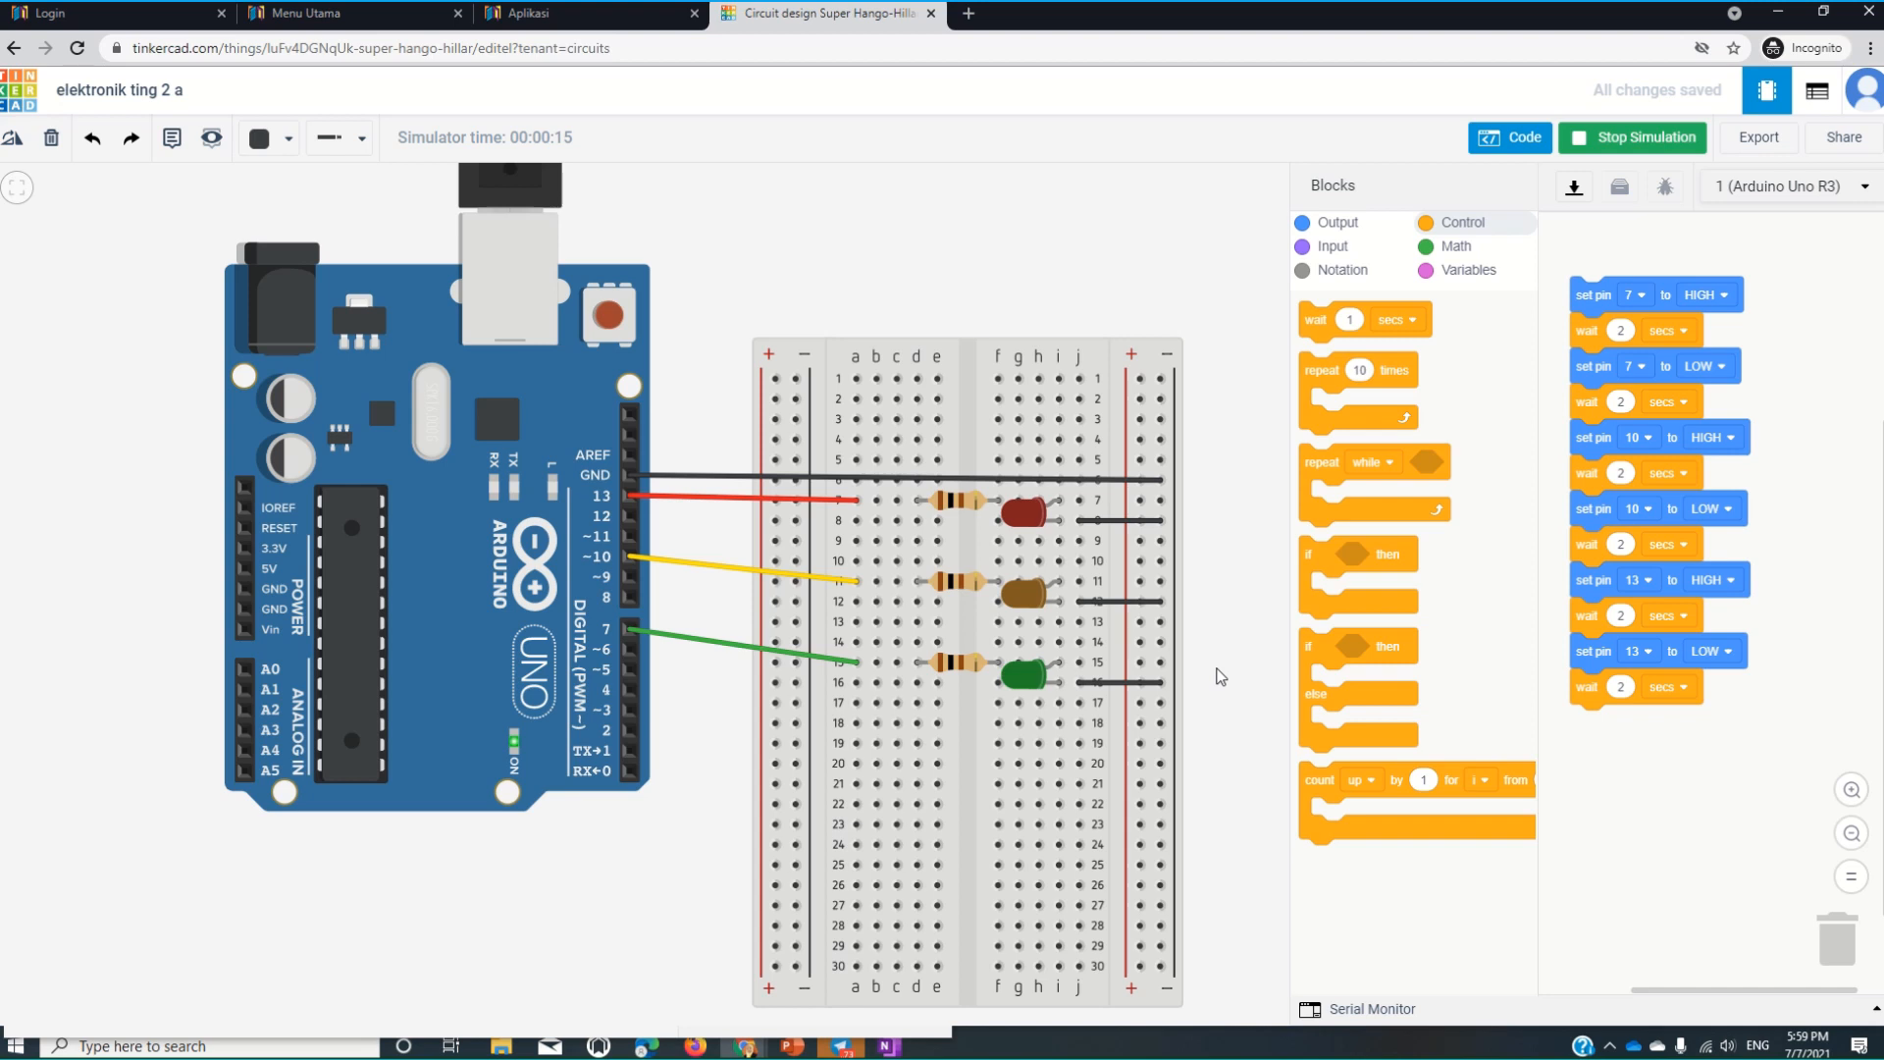
pyautogui.scroll(-1, 1220, 676)
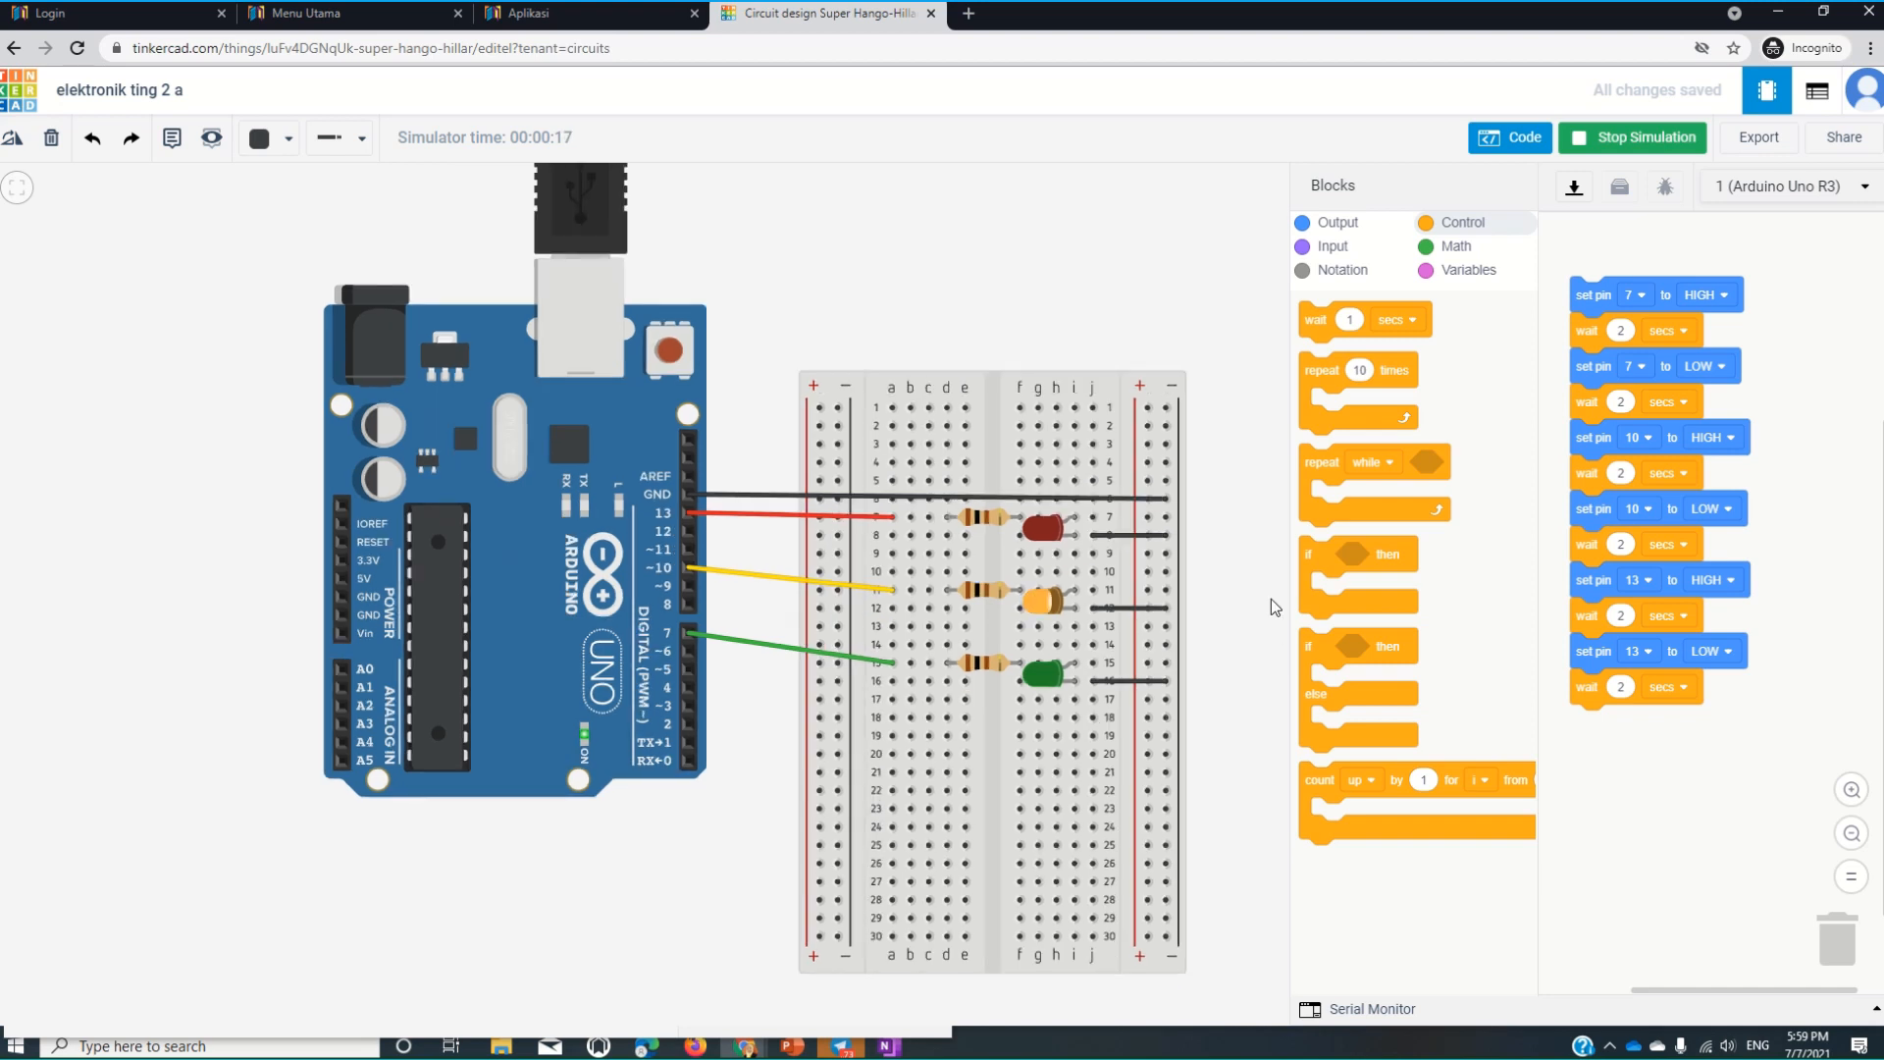